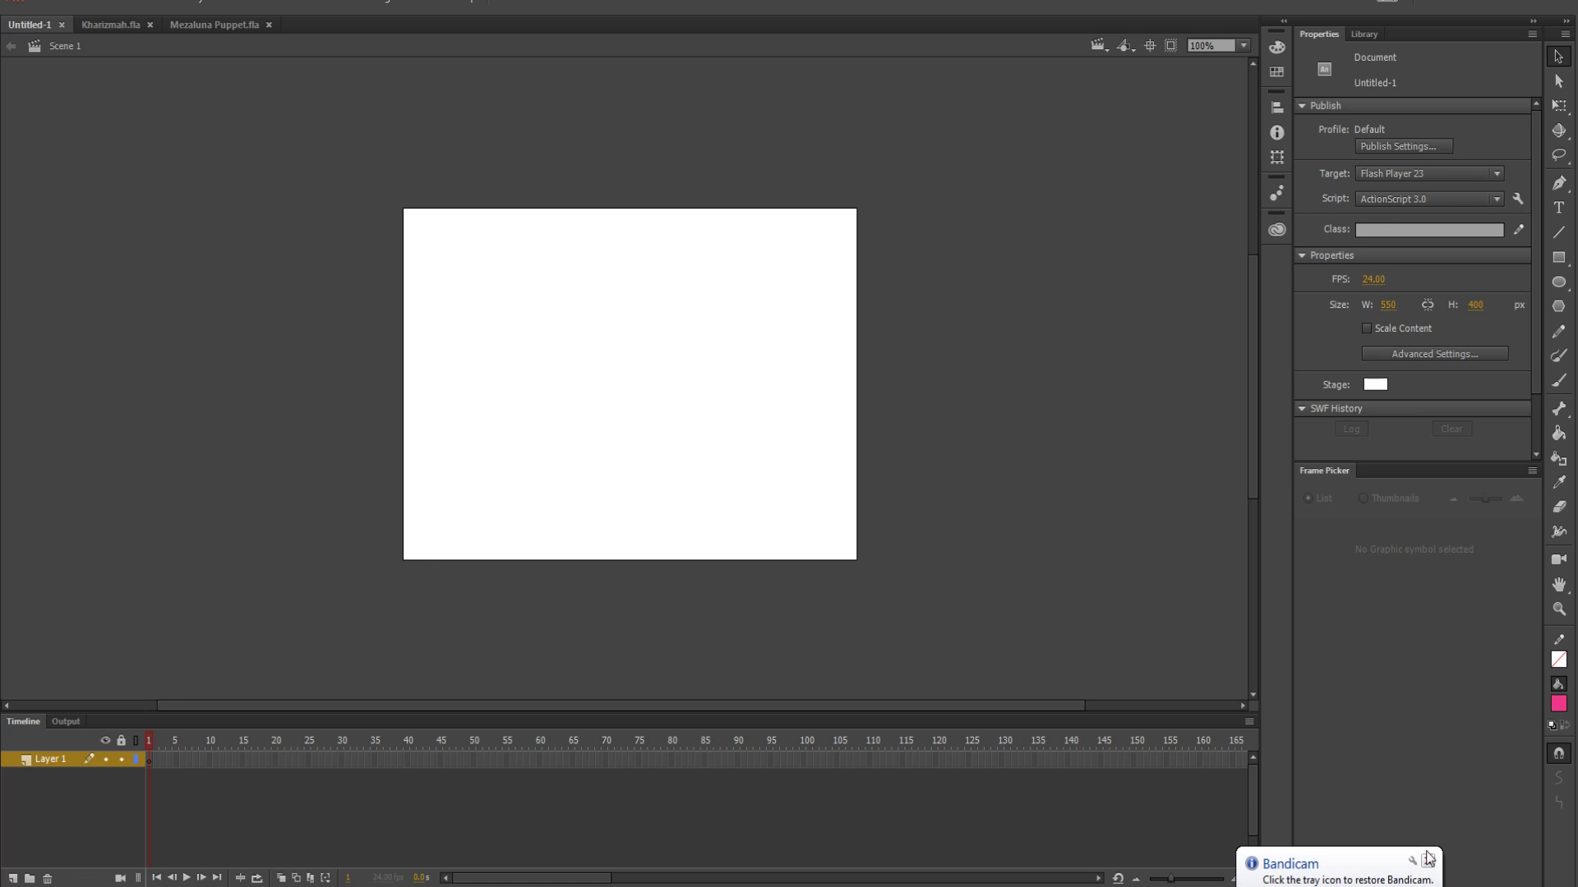
Examine the blinking eye animation in Kharizmah.fla by scrubbing through its frames with a close view of the face
left_click(1427, 858)
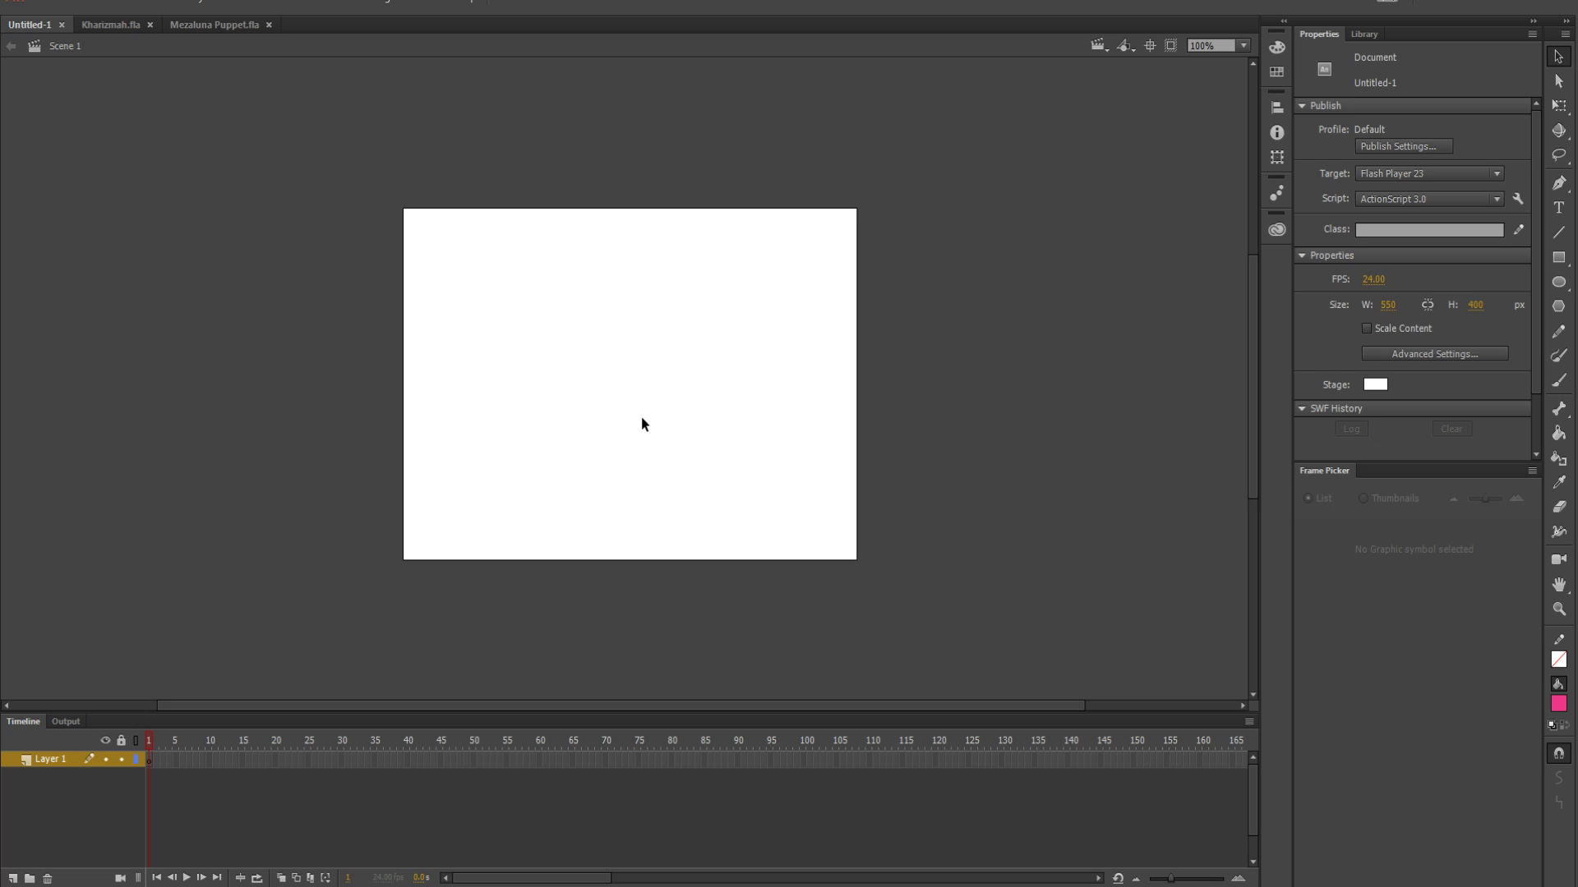
left_click(123, 26)
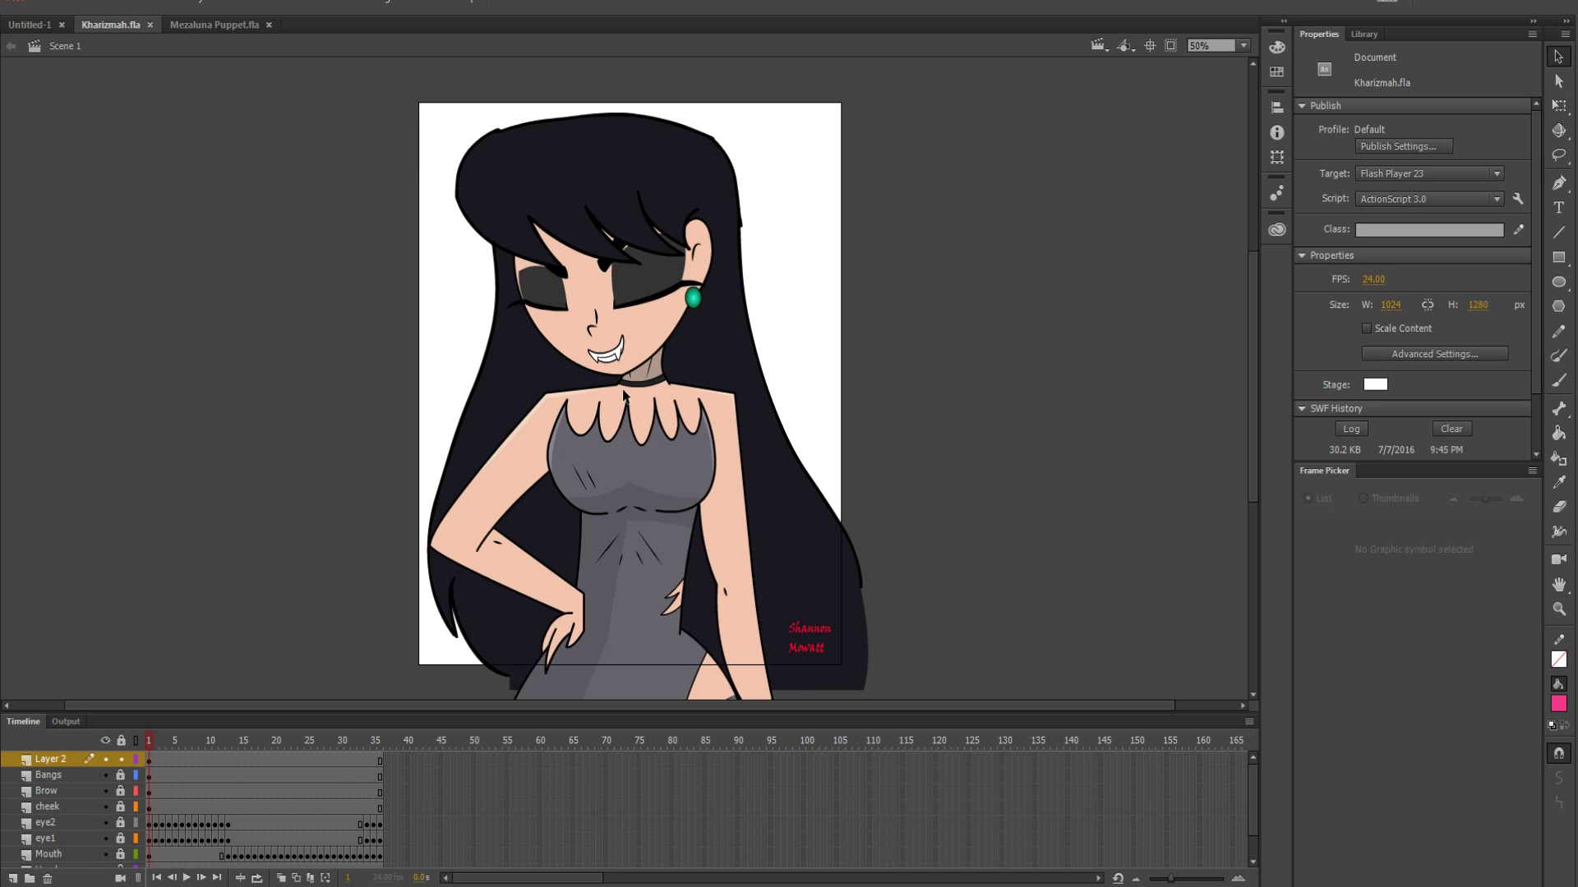
key("ctrl+1")
left_click_drag(611, 164, 618, 434)
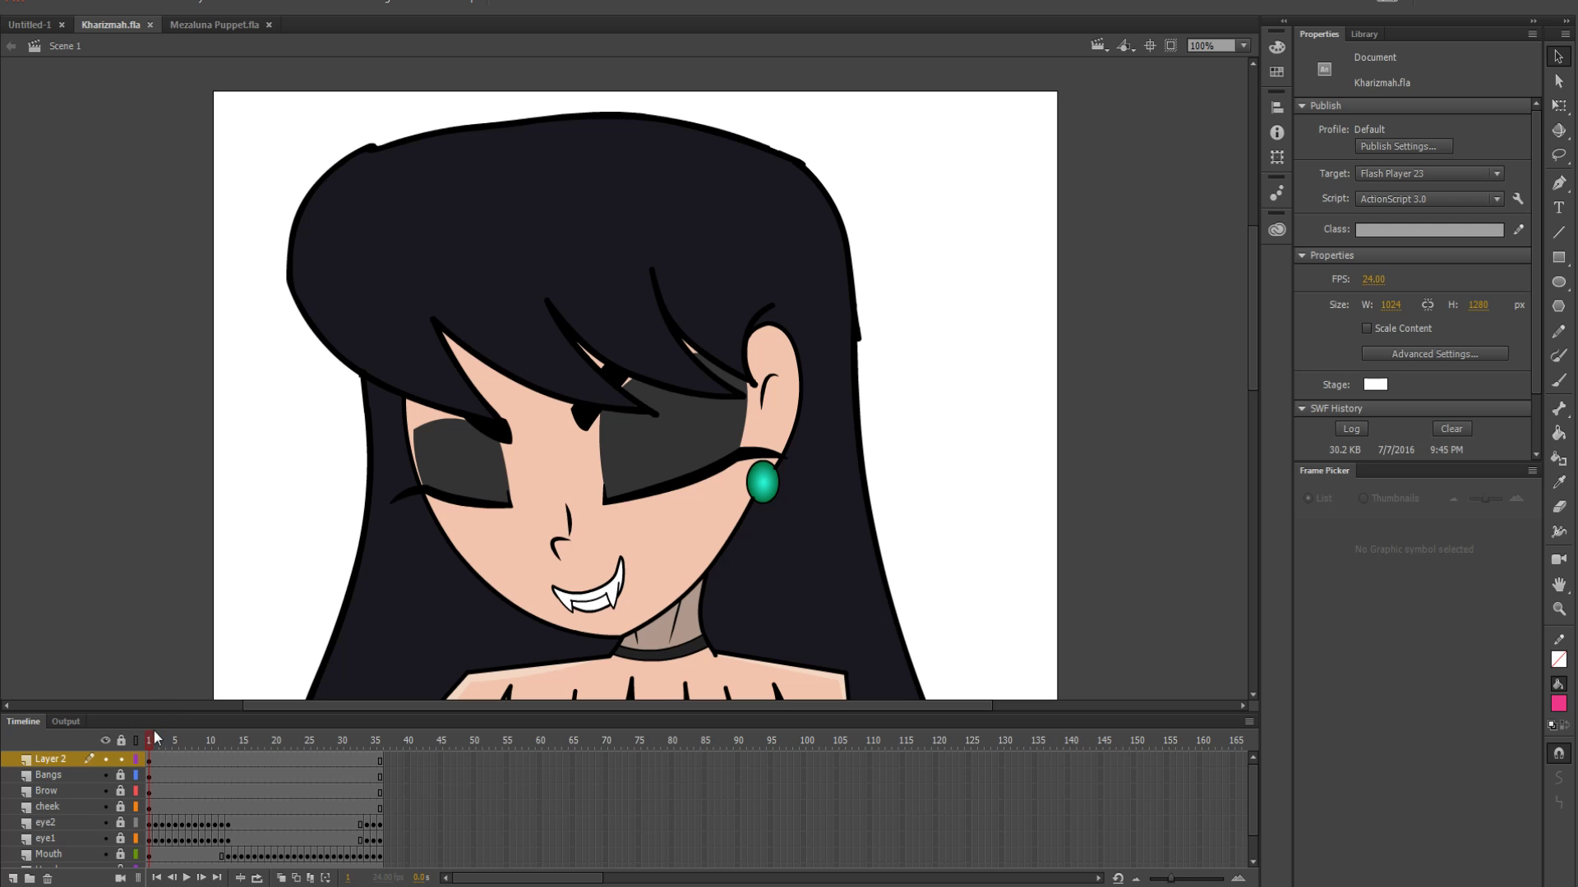
left_click_drag(165, 732, 255, 742)
key("ctrl+=")
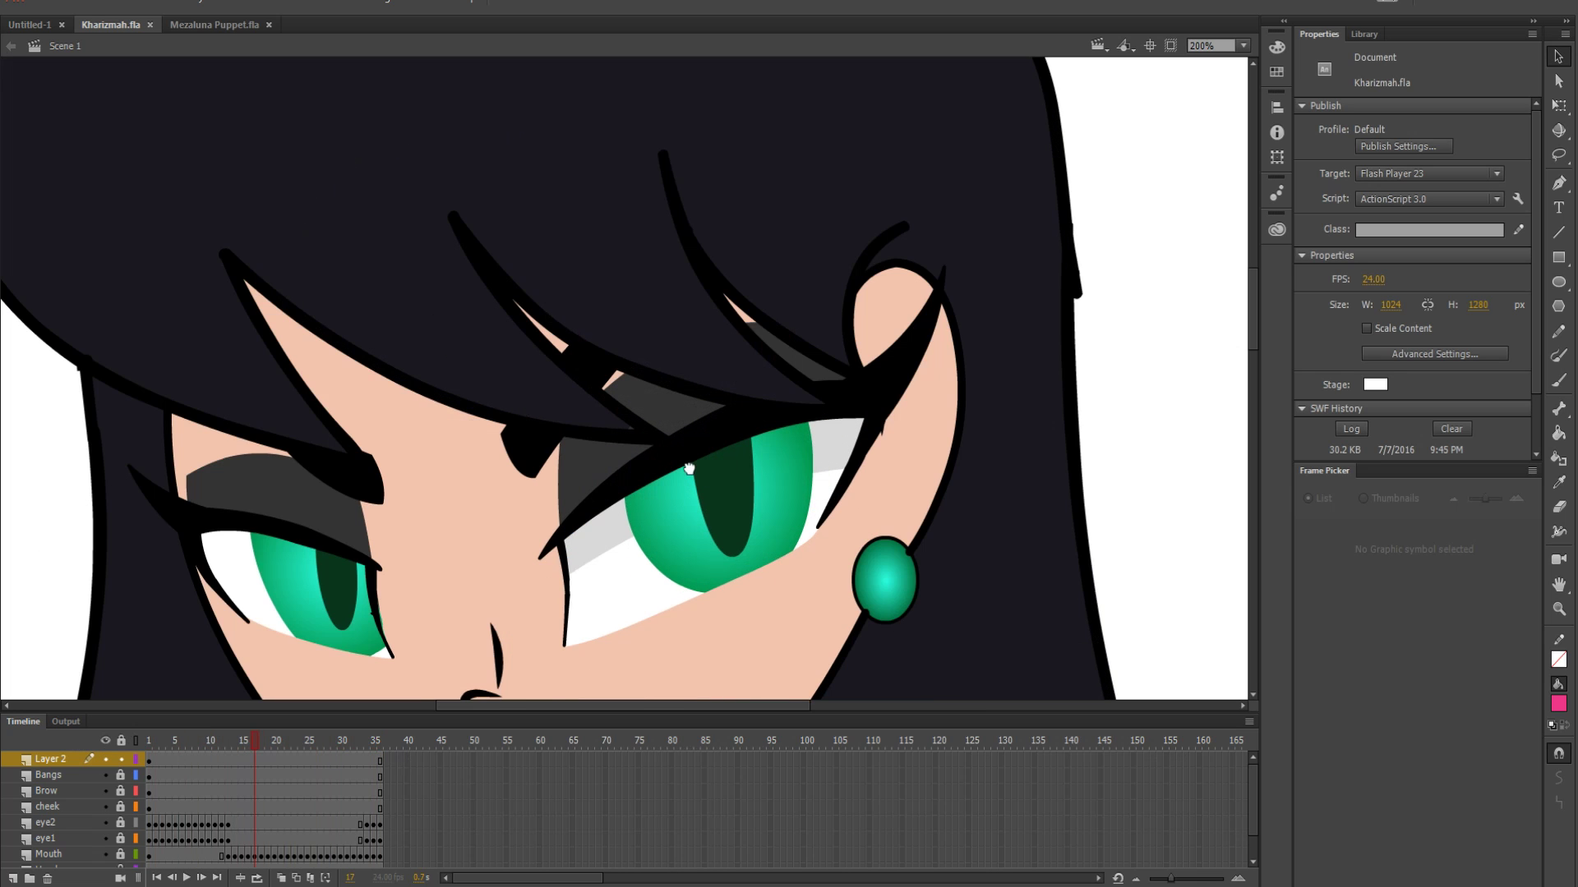
left_click_drag(674, 453, 597, 408)
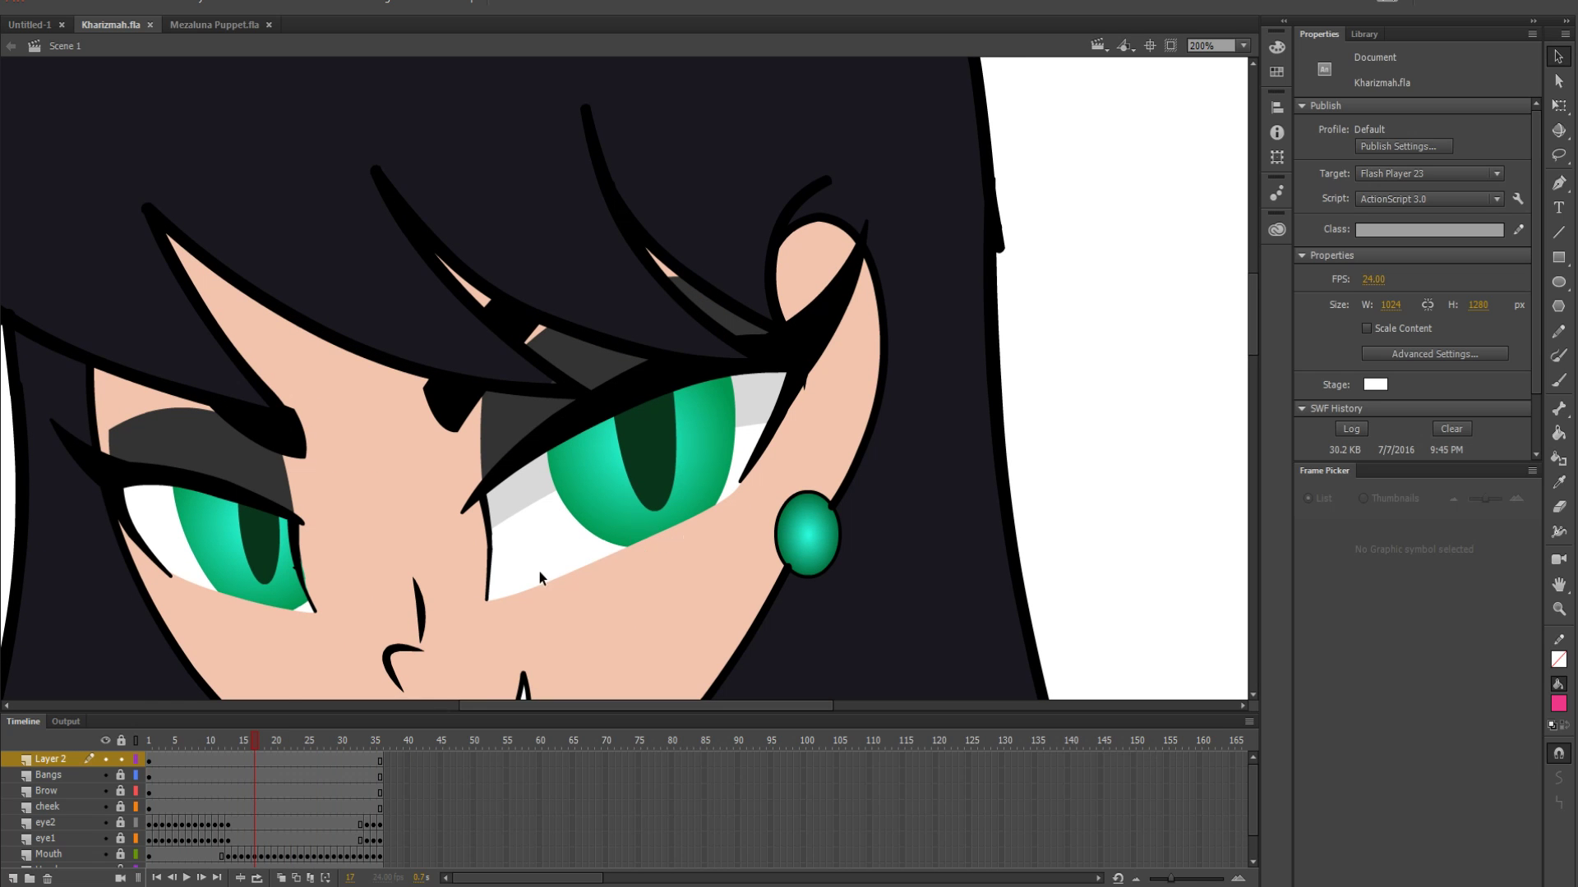
left_click_drag(258, 736, 219, 720)
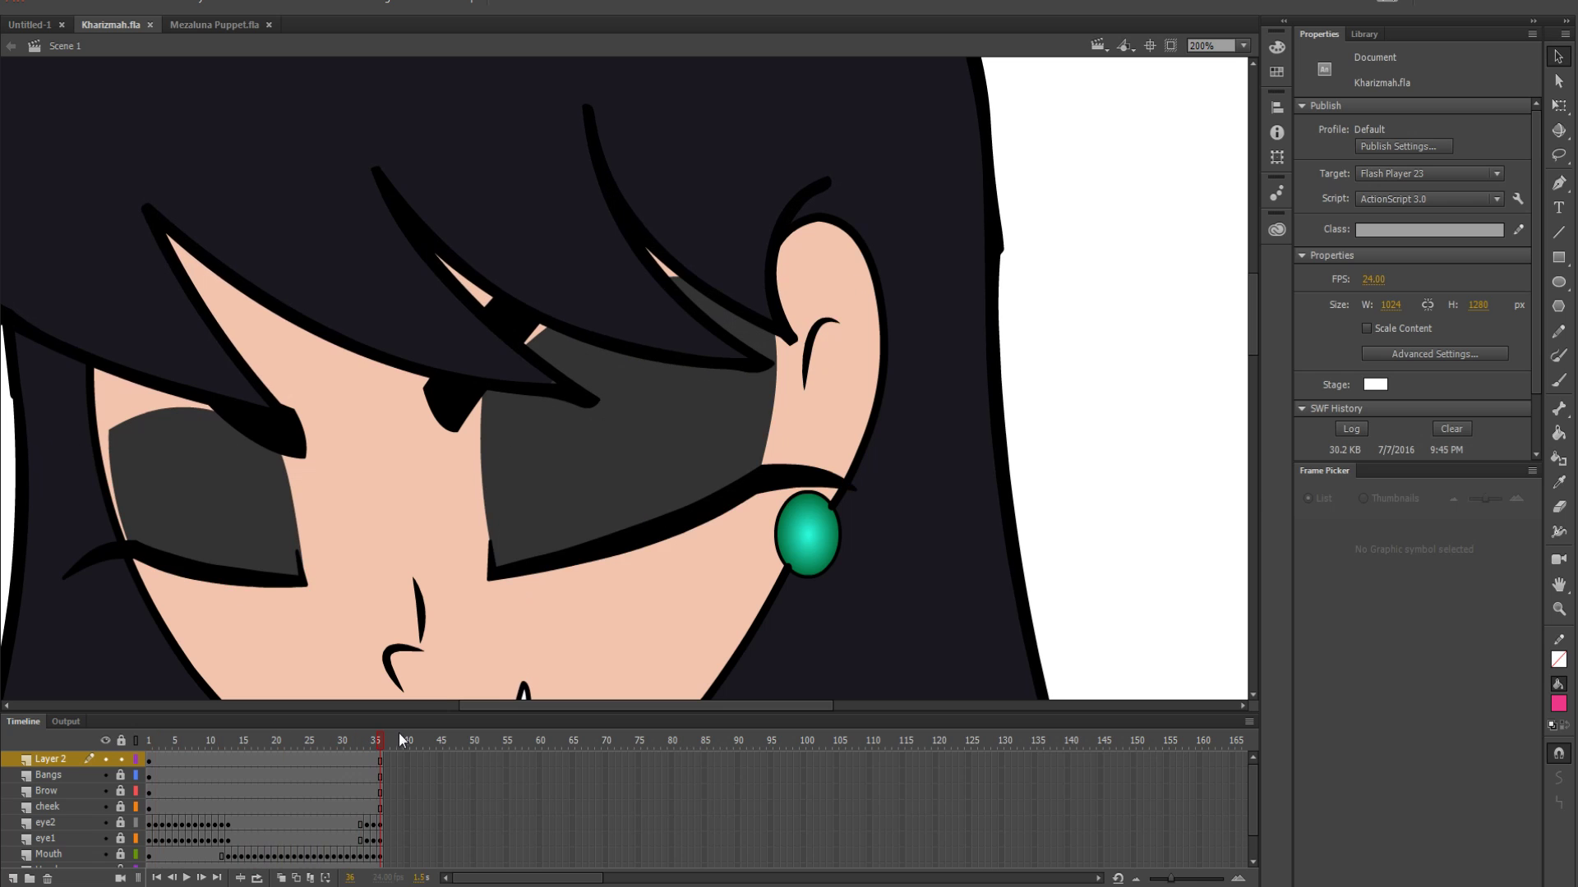
Set the stage size of the Untitled-1 document to 1920 by 1080 px
left_click(37, 23)
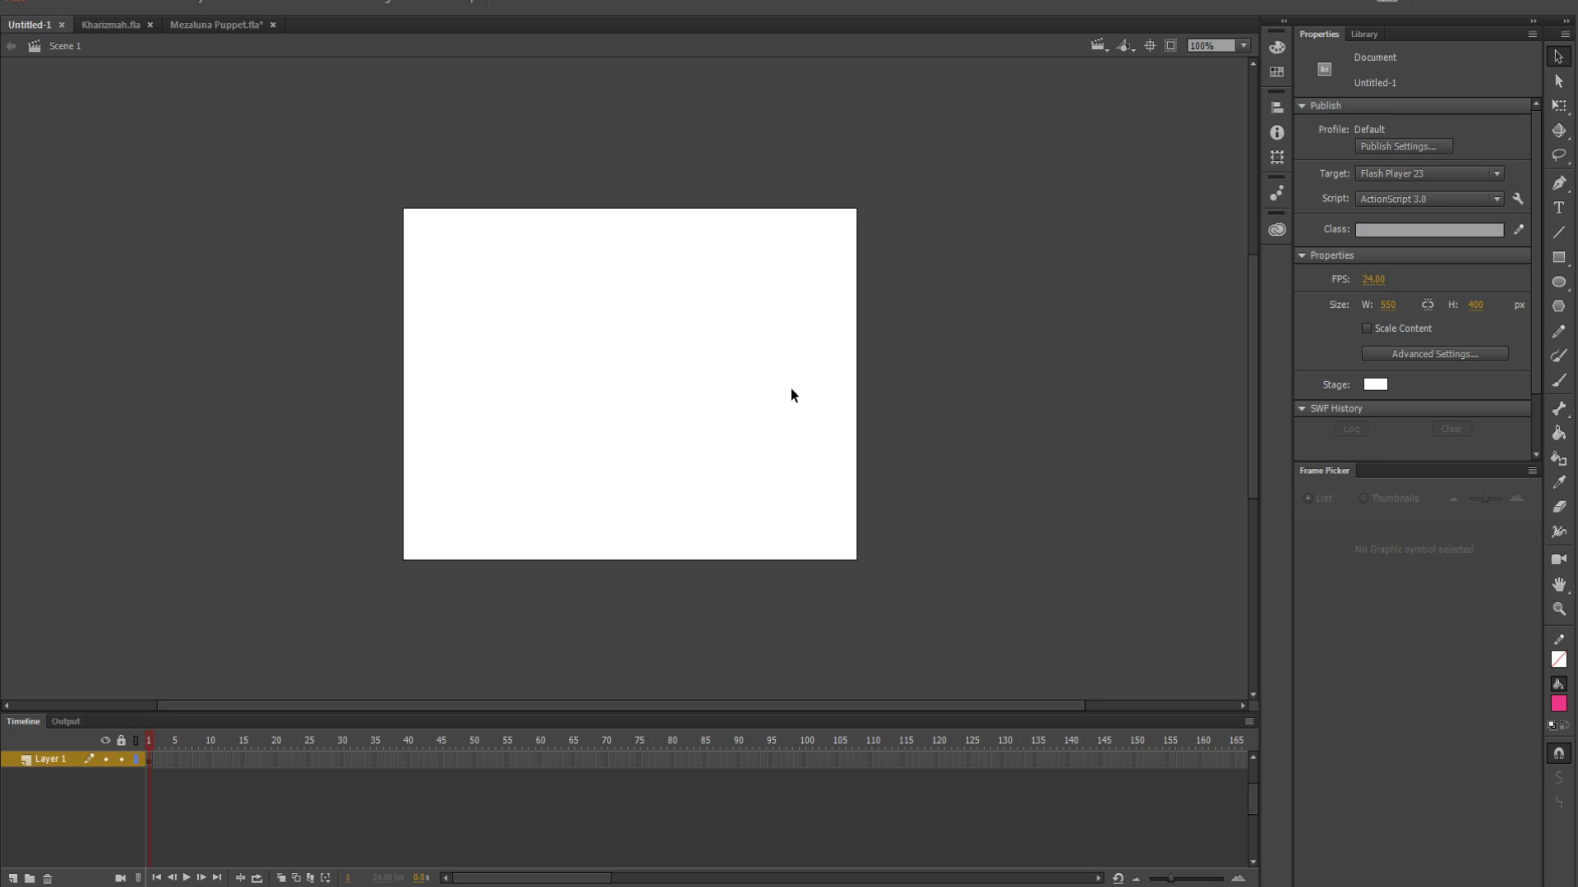
left_click(1389, 310)
type("1920")
key("Return")
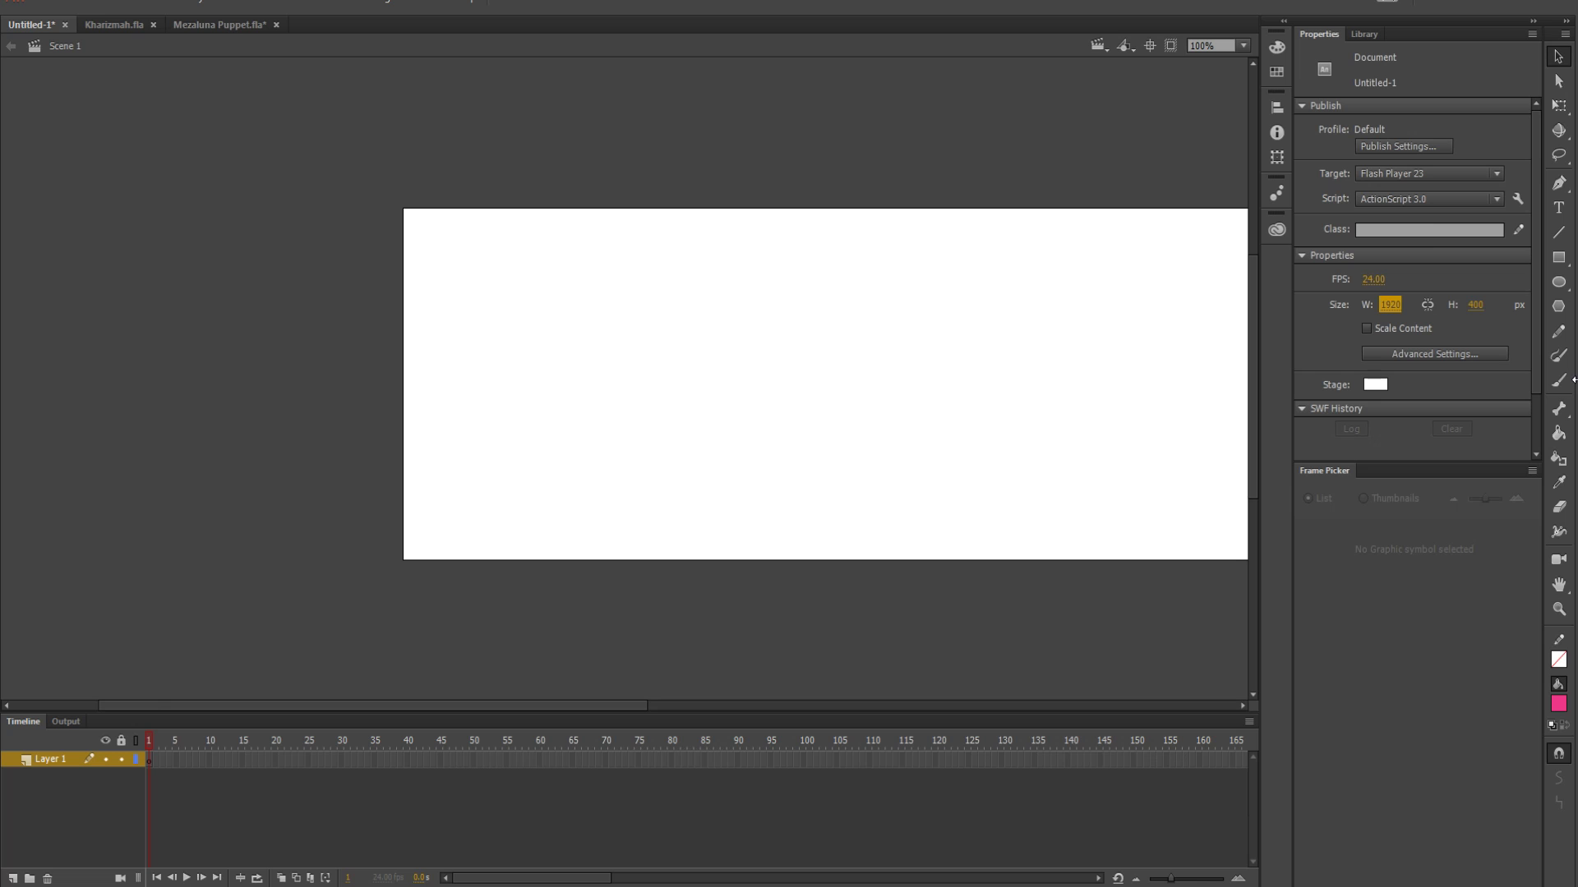
left_click(1476, 304)
type("108")
key("Return")
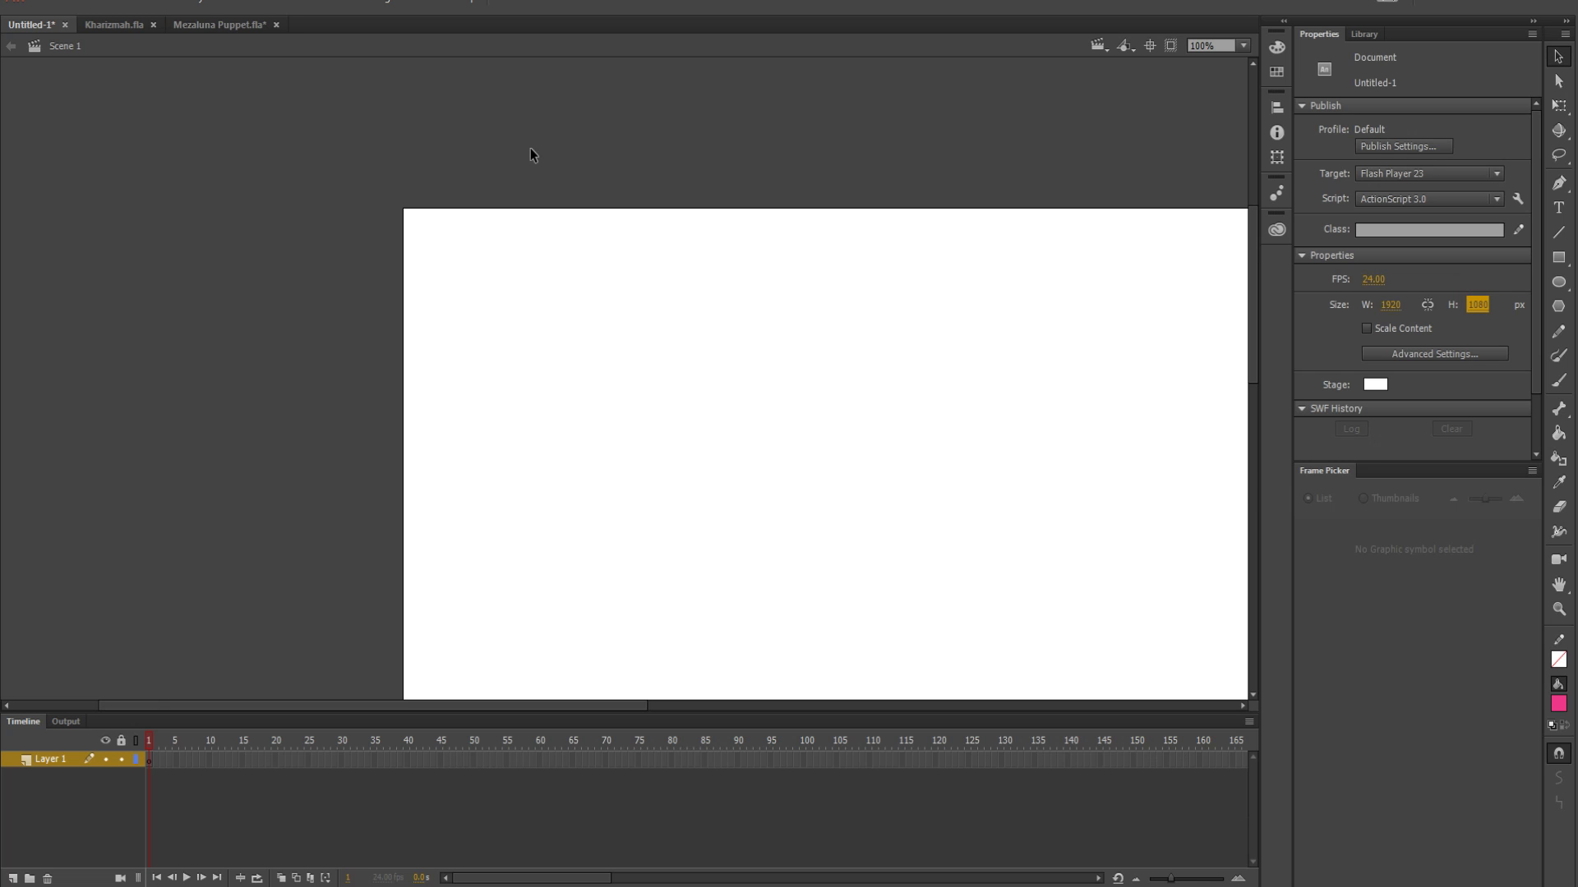
key("ctrl+minus")
left_click_drag(587, 559, 492, 401)
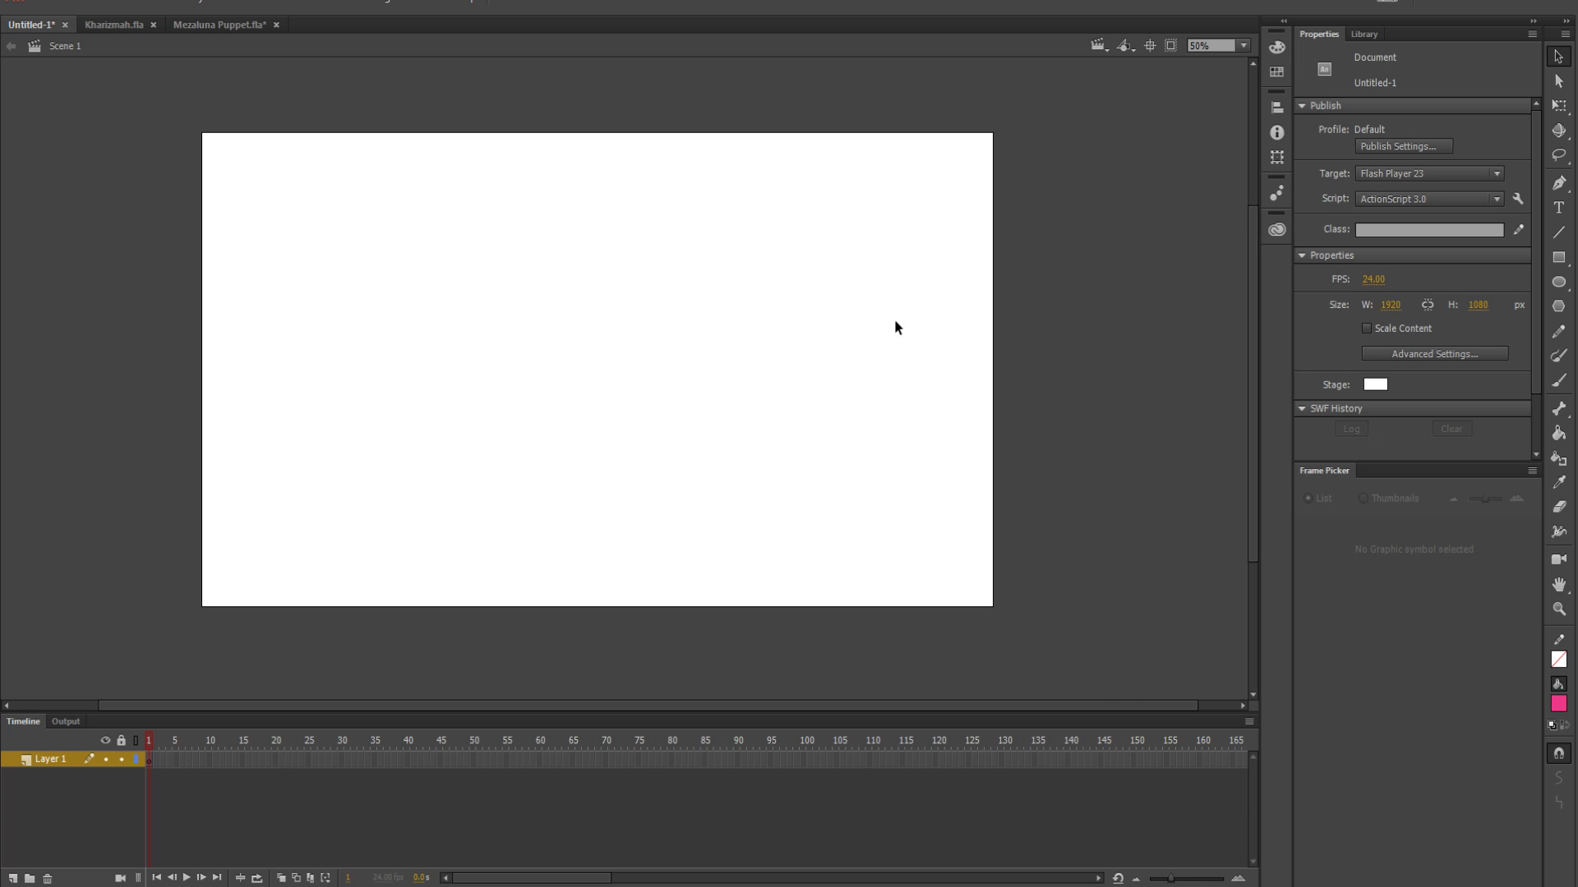
left_click(1246, 45)
left_click(1224, 102)
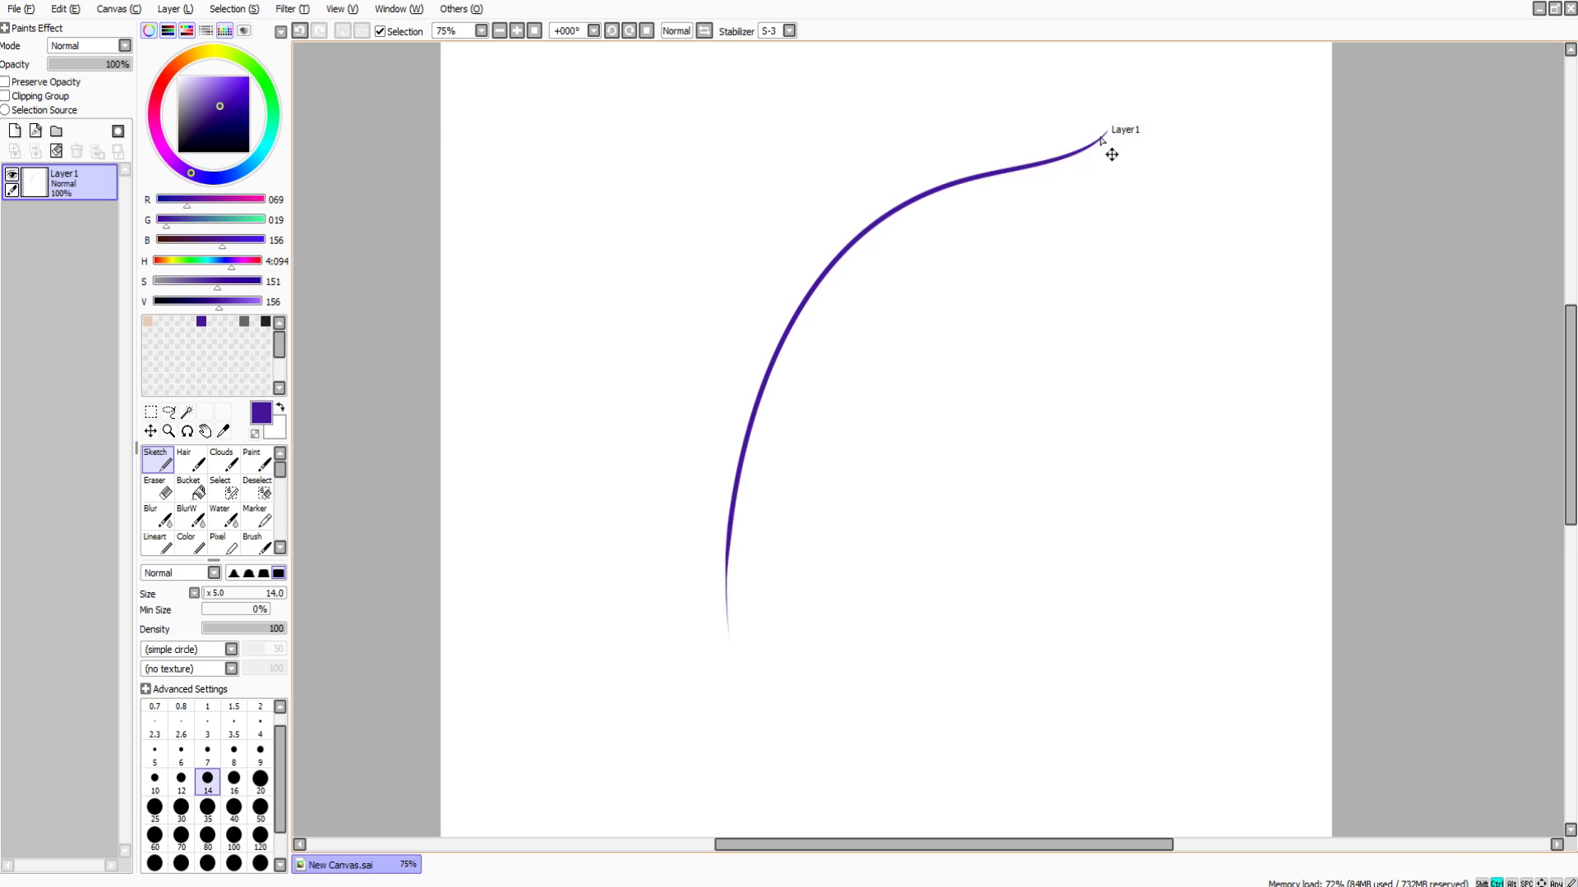
Switch to PaintTool SAI and sketch the large slanted outline of an eye in purple
key("ctrl+z")
left_click_drag(723, 637, 1116, 132)
left_click_drag(743, 442, 758, 727)
mouse_move(1115, 131)
left_mouse_down()
mouse_move(1159, 399)
mouse_move(996, 680)
left_mouse_up()
key("ctrl+z")
left_click_drag(996, 510, 832, 597)
left_click_drag(582, 604, 996, 261)
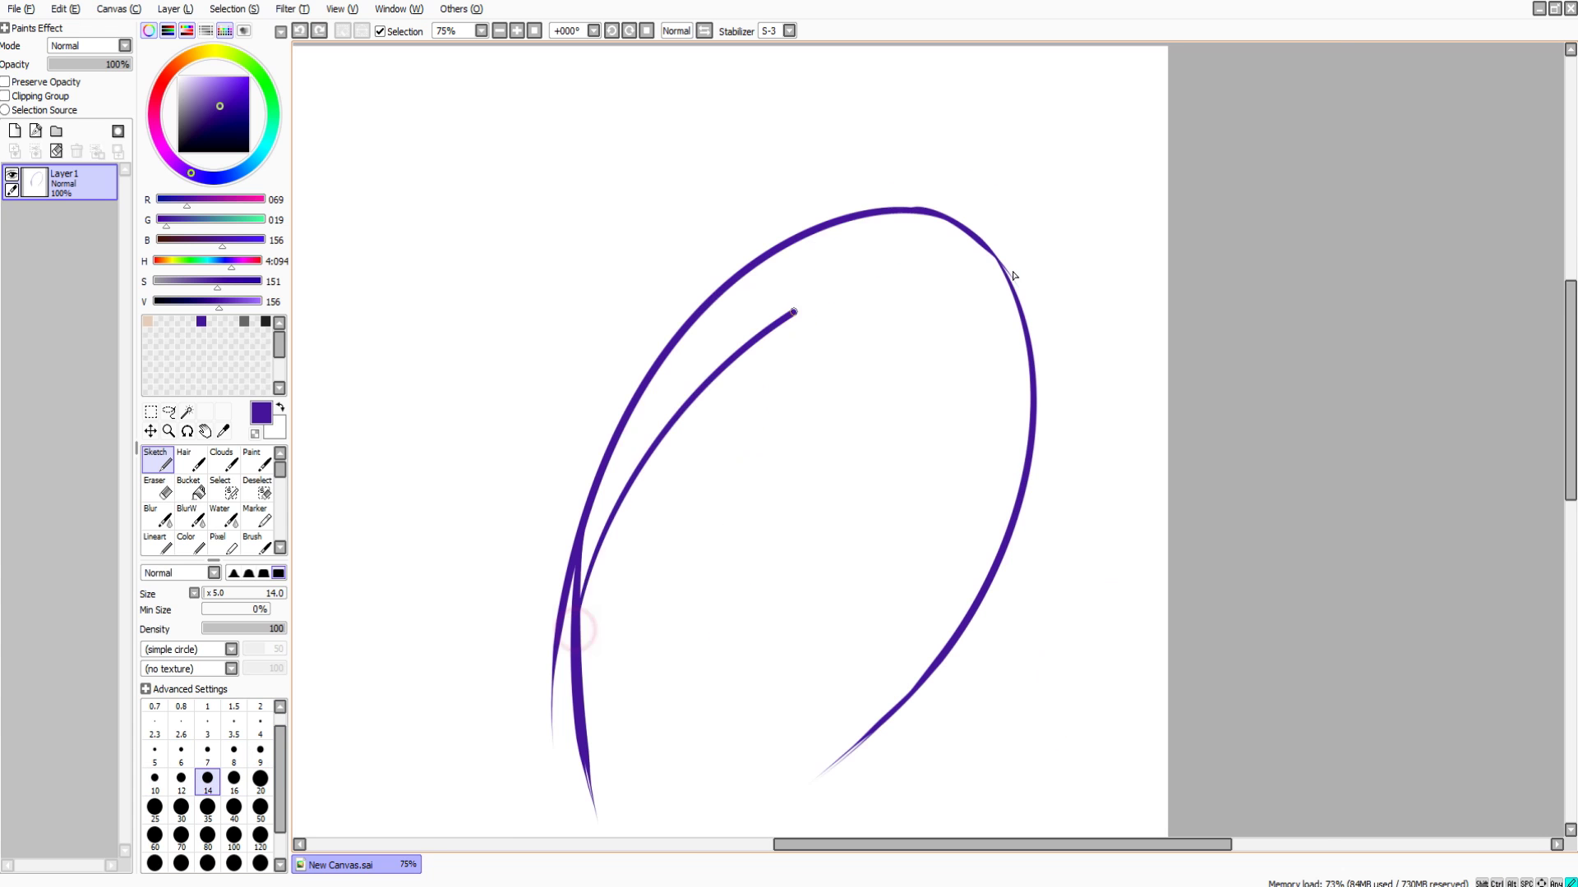
Thicken the upper lid line of the eye with inner strokes and fill it solid purple
left_click_drag(586, 545, 593, 813)
left_click(191, 488)
left_click(157, 460)
mouse_move(928, 254)
left_mouse_down()
mouse_move(1011, 323)
mouse_move(1030, 485)
left_mouse_up()
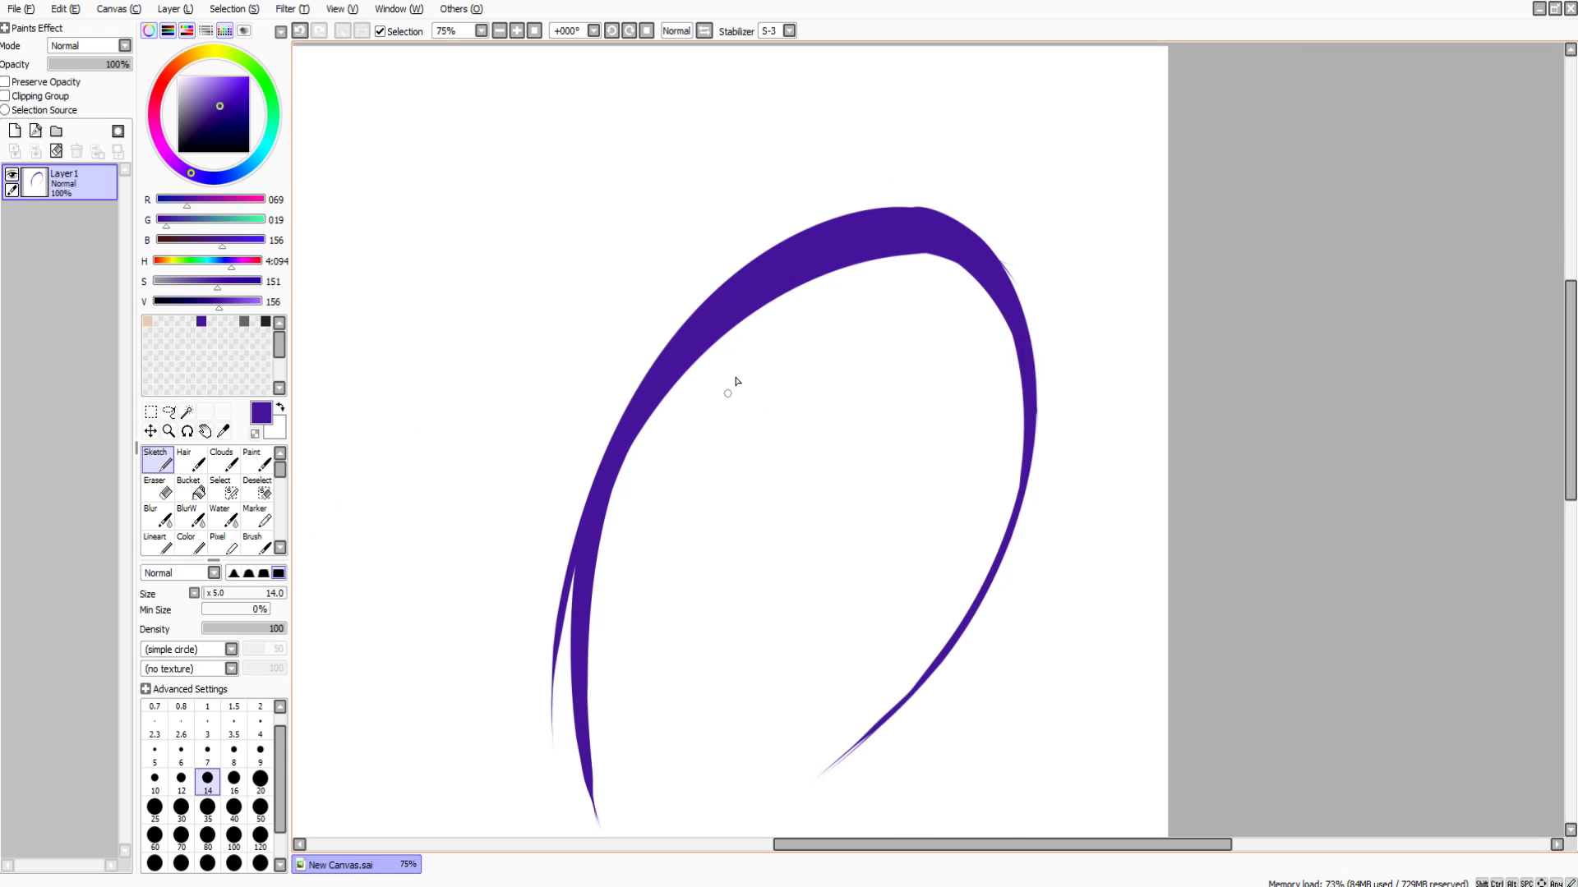
Draw three pointed eyelashes on the outer corner of the eye and fill them purple
scroll(732, 387, "up", 1)
left_click_drag(781, 296, 1013, 113)
left_click(191, 488)
left_click(157, 461)
left_click_drag(873, 317, 994, 225)
left_click_drag(923, 454, 1010, 400)
Transform the eye drawing, rotating it slightly clockwise
scroll(972, 247, "up", 2)
scroll(822, 395, "down", 4)
key("ctrl+t")
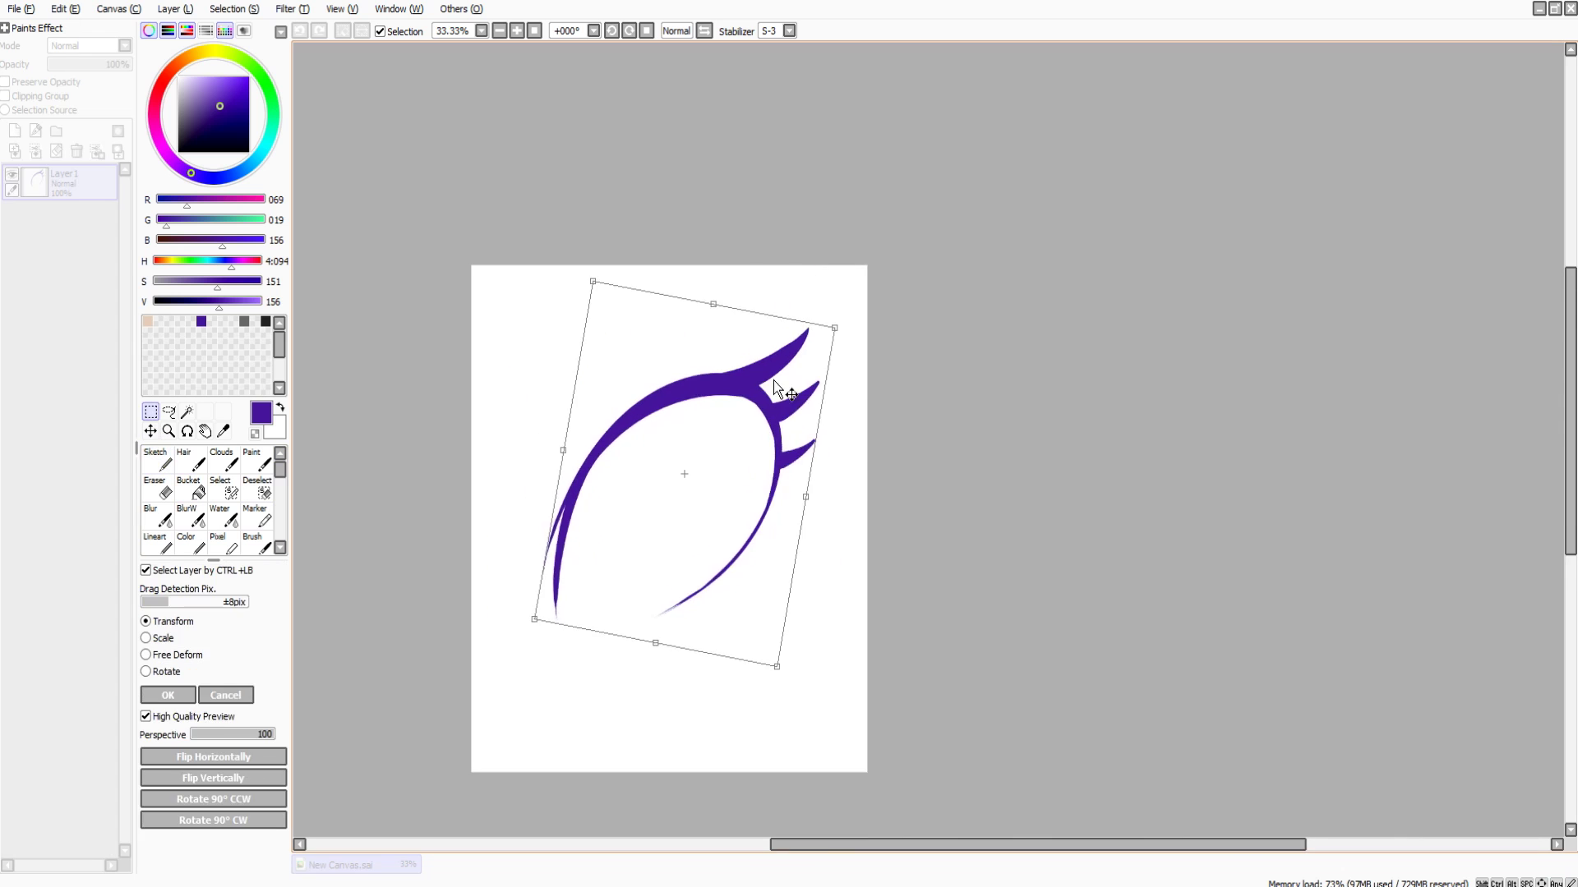
key("Return")
Draw the iris, pupil and highlight curves inside the eye and add a short lower lid line
left_click_drag(798, 271, 546, 585)
left_click_drag(582, 448, 728, 303)
mouse_move(739, 398)
left_mouse_down()
mouse_move(757, 421)
mouse_move(823, 362)
left_mouse_up()
scroll(789, 395, "down", 2)
left_click_drag(673, 500, 838, 502)
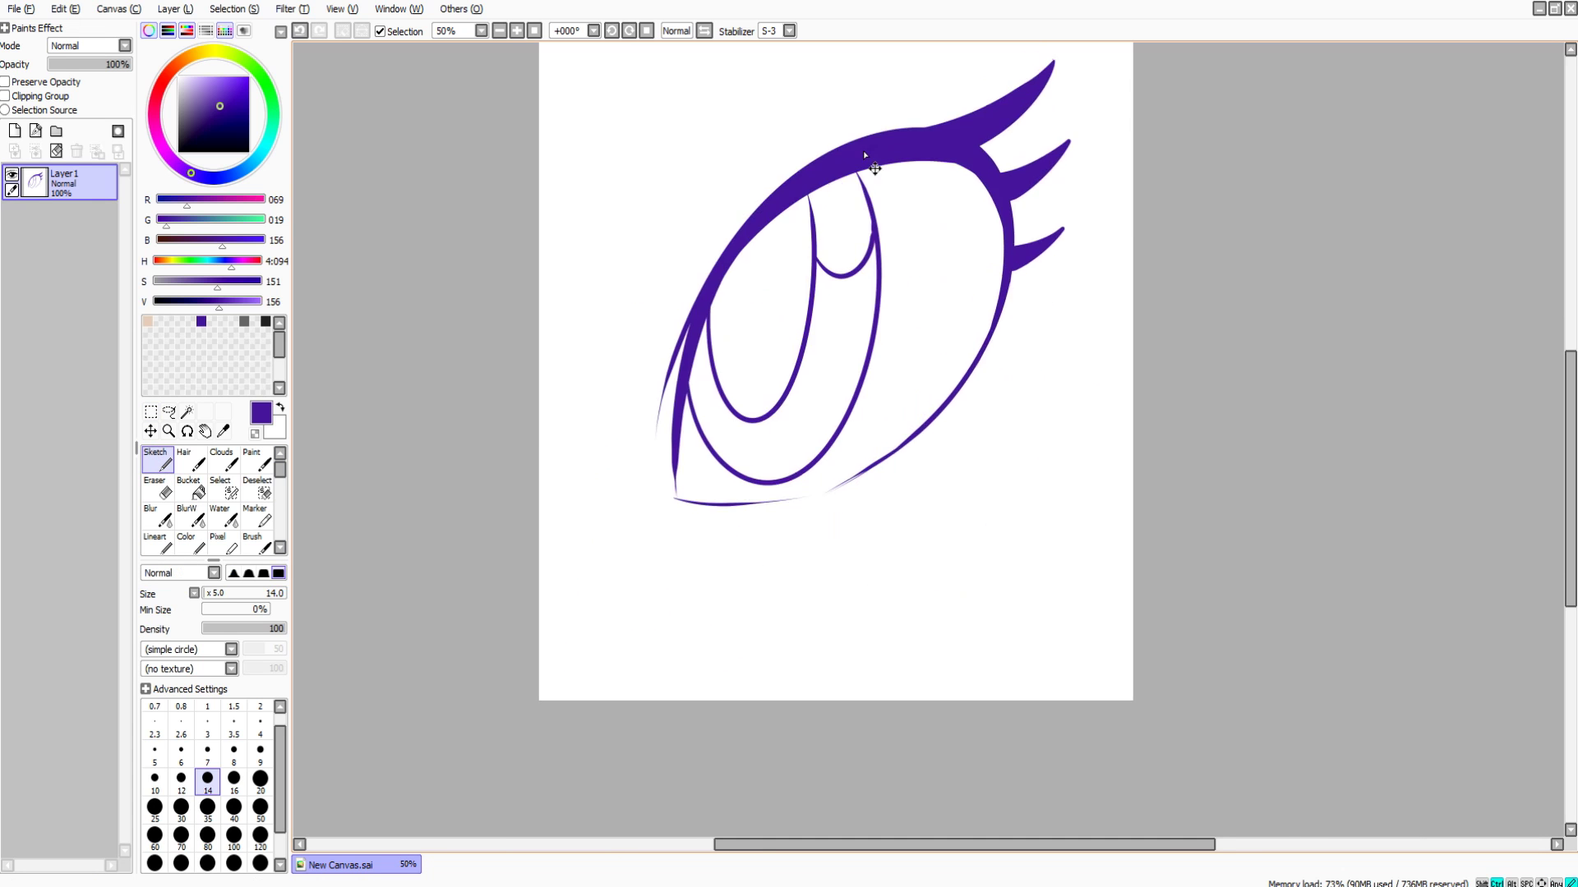
Draw a thin eyelid crease above the lash line and a thick curved eyebrow over it
left_click_drag(644, 427, 933, 109)
scroll(871, 246, "up", 2)
mouse_move(663, 341)
left_mouse_down()
mouse_move(886, 160)
mouse_move(1133, 96)
left_mouse_up()
scroll(662, 377, "up", 3)
left_click_drag(800, 246, 1027, 197)
scroll(723, 408, "down", 5)
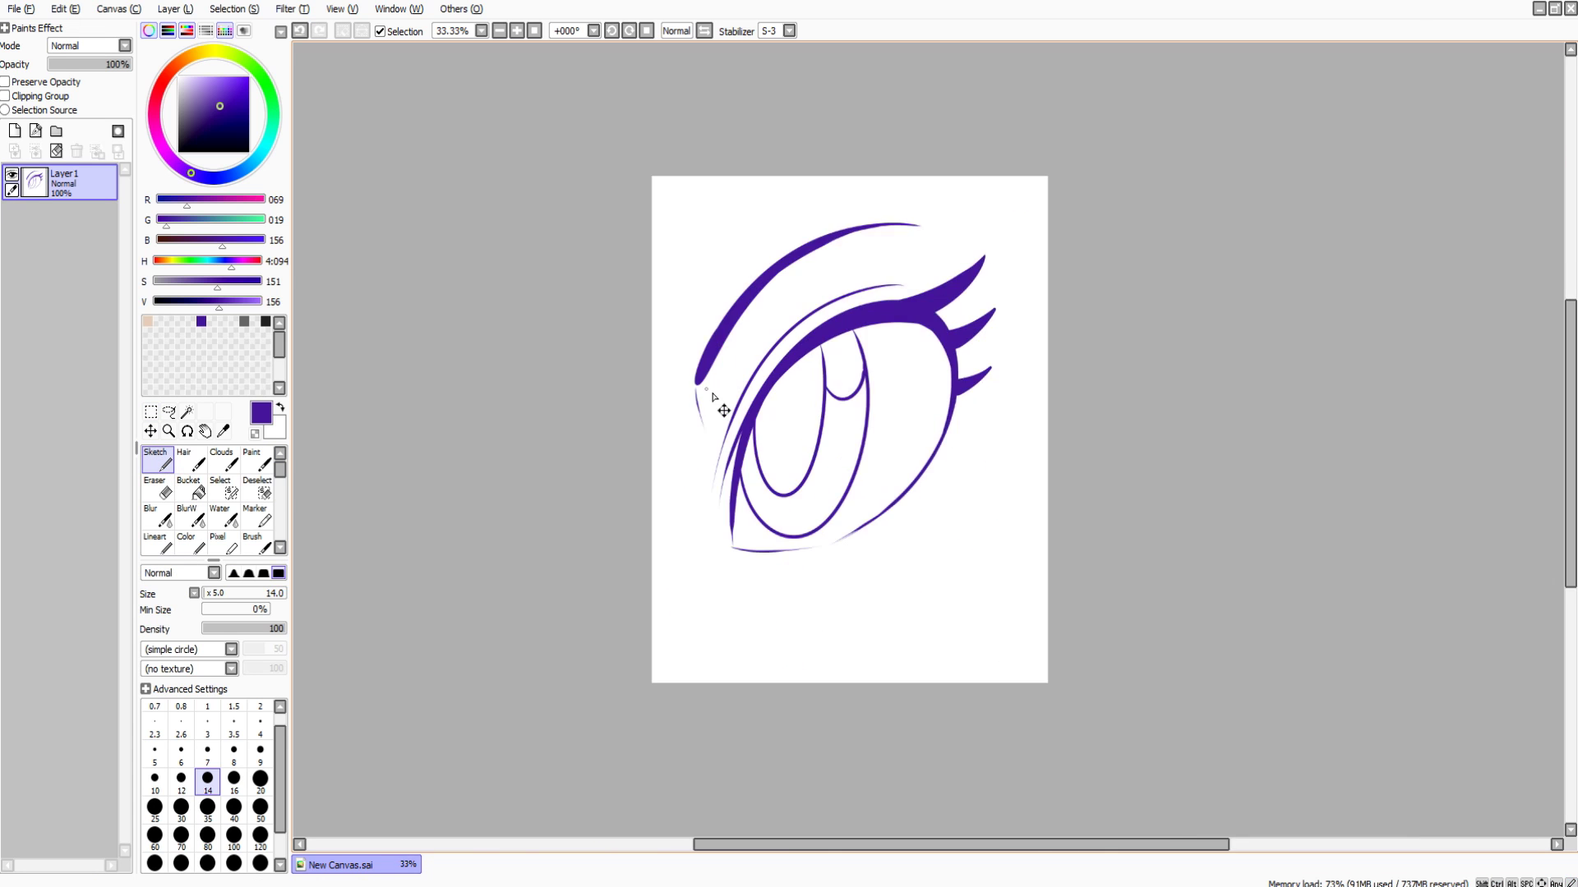
Fill the pupil with purple and adjust the placement of the eye drawing with a transform
left_click(190, 488)
left_click(785, 435)
key("ctrl+t")
left_click(187, 624)
left_click_drag(846, 386, 851, 412)
key("Return")
Sketch thin lines radiating from the pupil across the iris
left_click(157, 460)
scroll(824, 611, "up", 1)
left_click_drag(824, 393, 875, 421)
mouse_move(816, 420)
left_mouse_down()
mouse_move(856, 457)
mouse_move(839, 496)
left_mouse_up()
left_click_drag(1570, 498, 1570, 466)
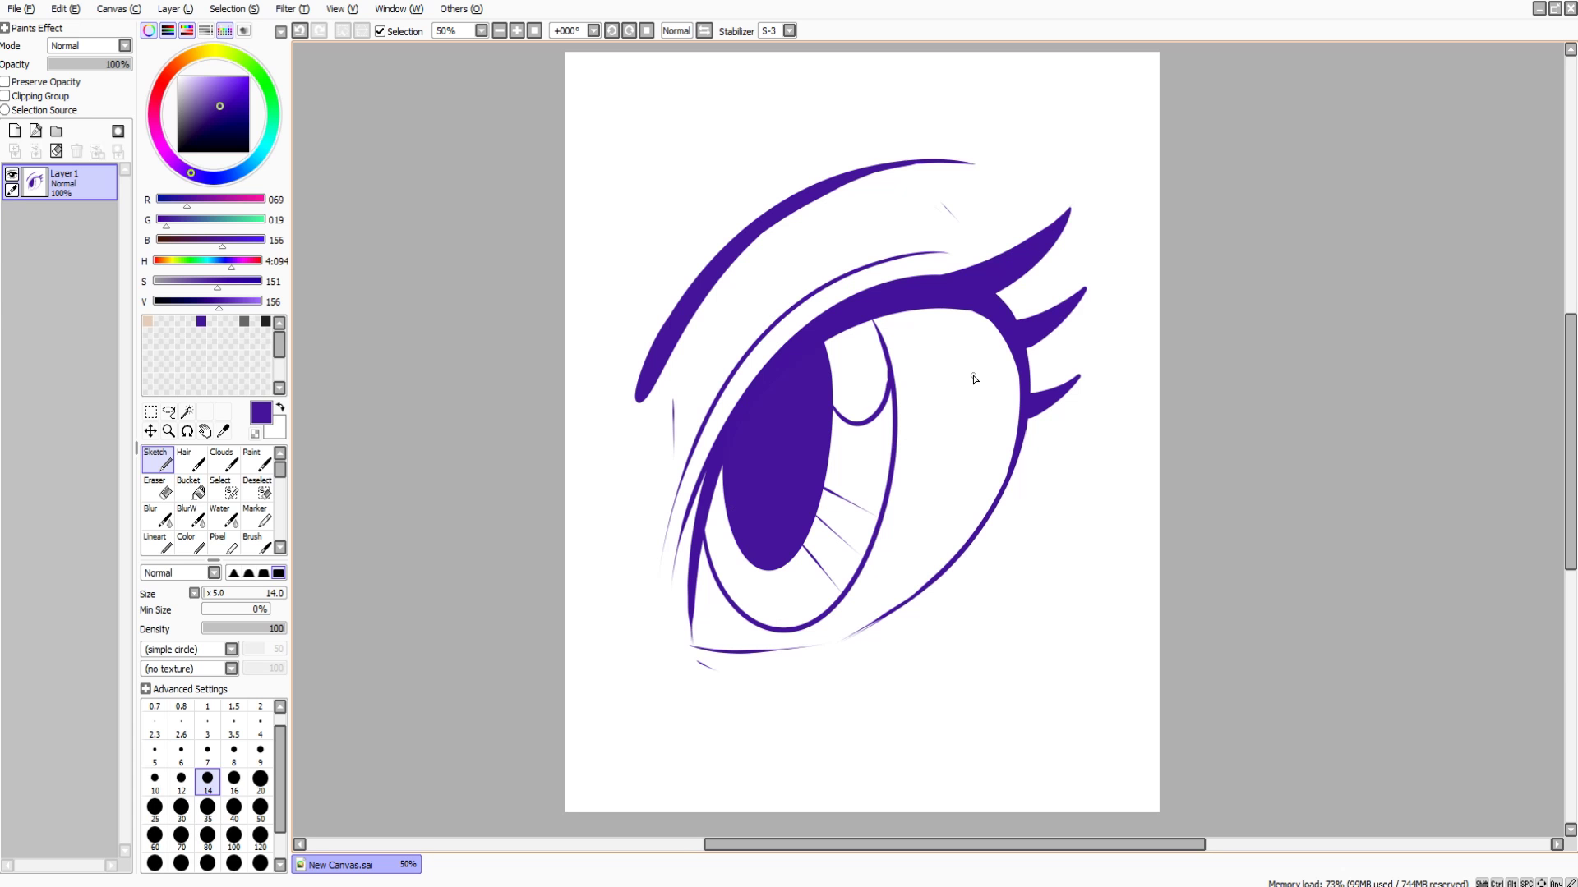
Export the eye drawing to the SD card as a 24bpp RGB PNG named "eye 2" and dismiss the error log
left_click(20, 9)
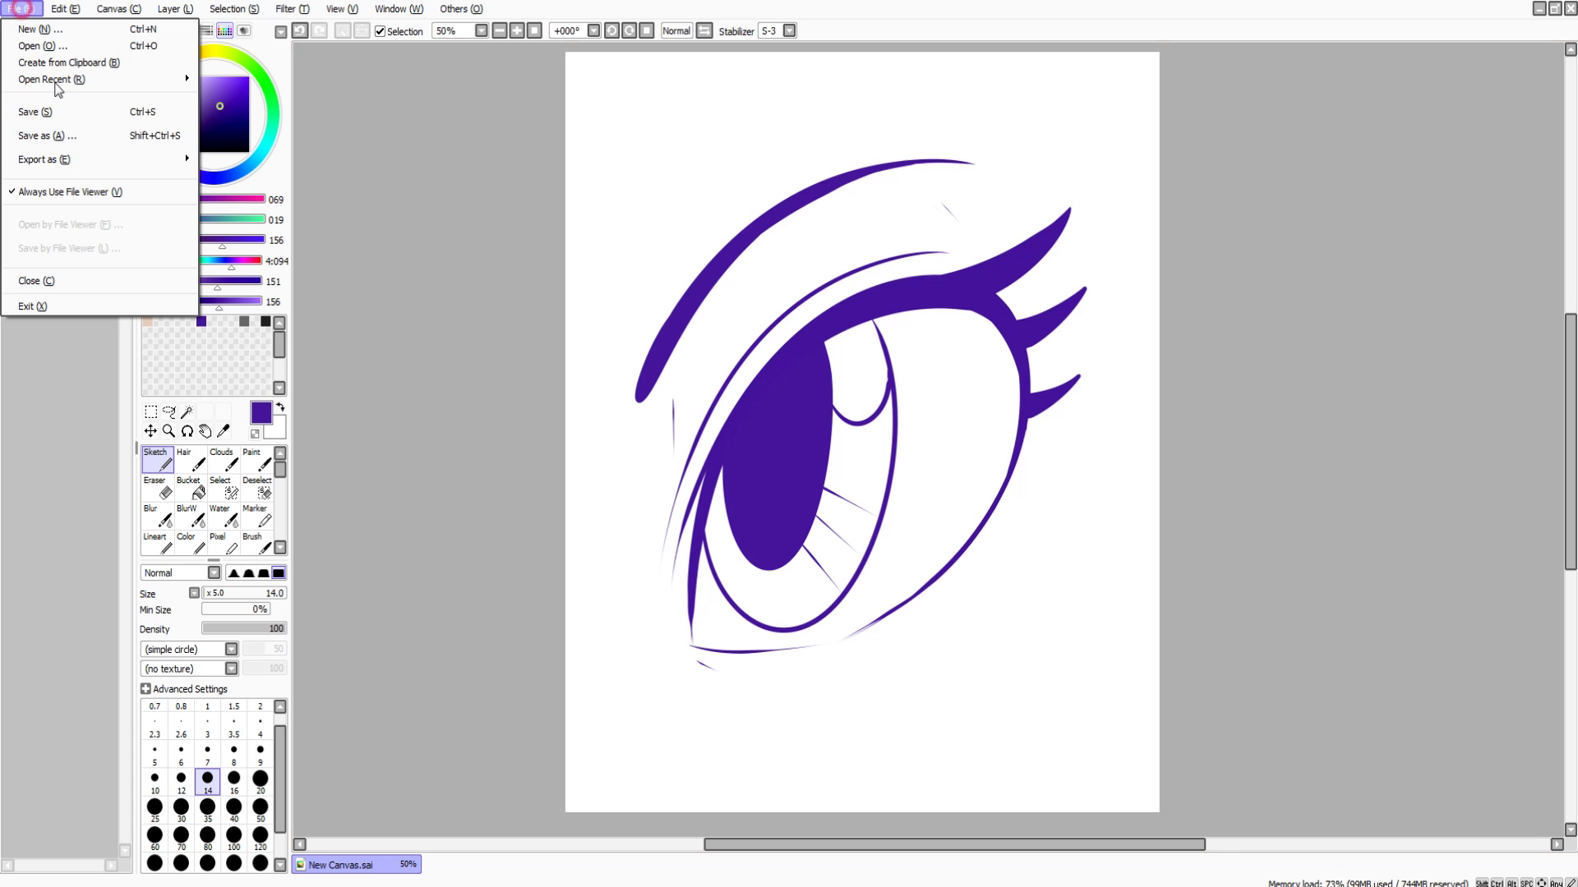
left_click(74, 159)
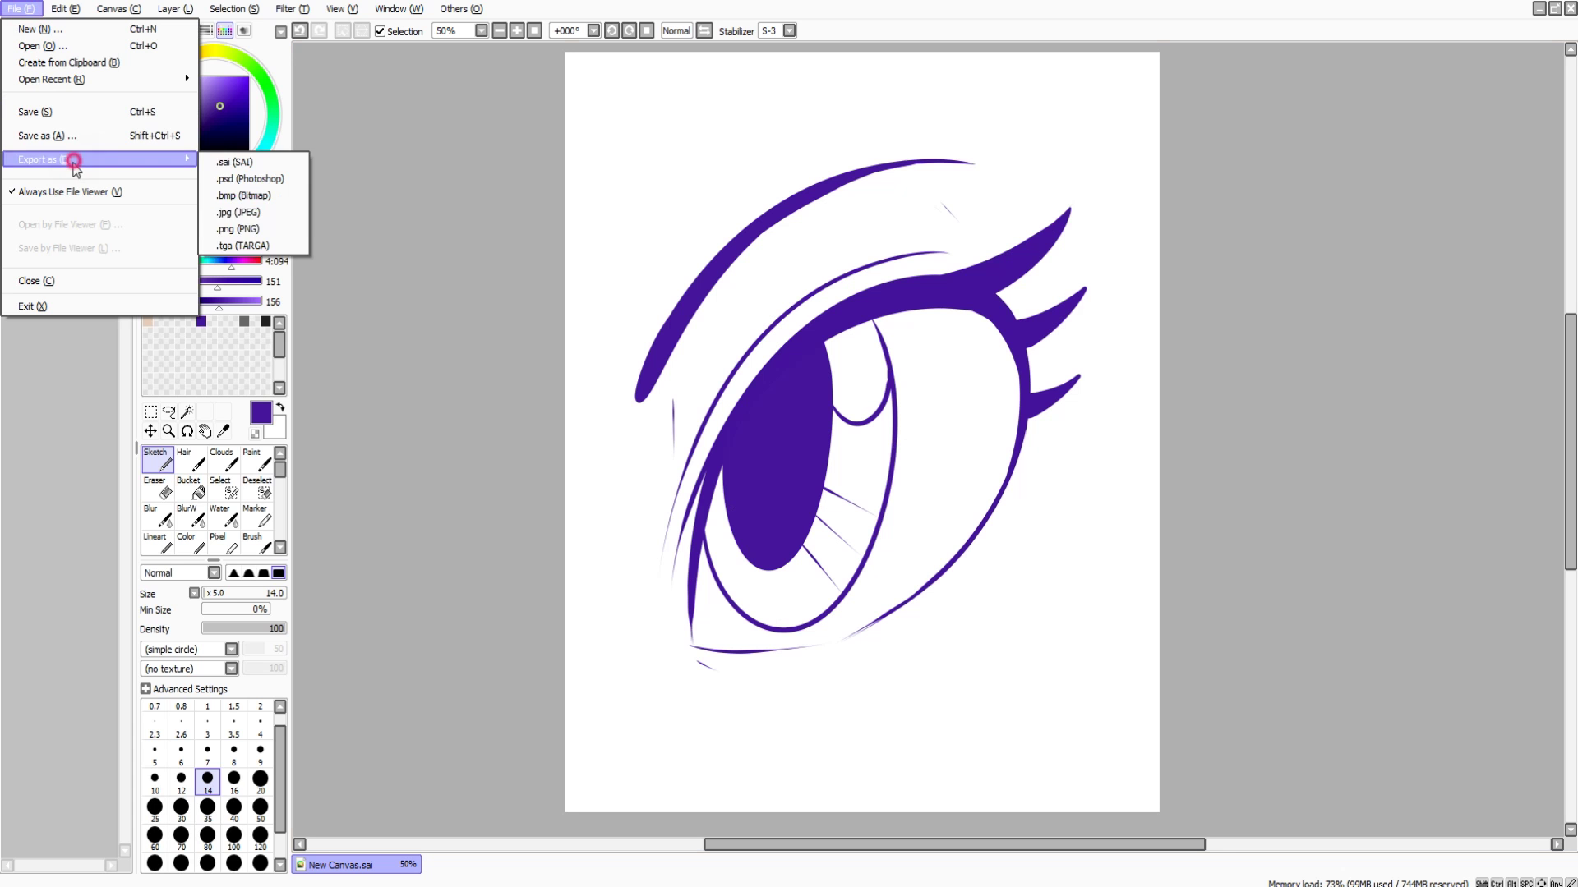
left_click(247, 229)
double_click(593, 398)
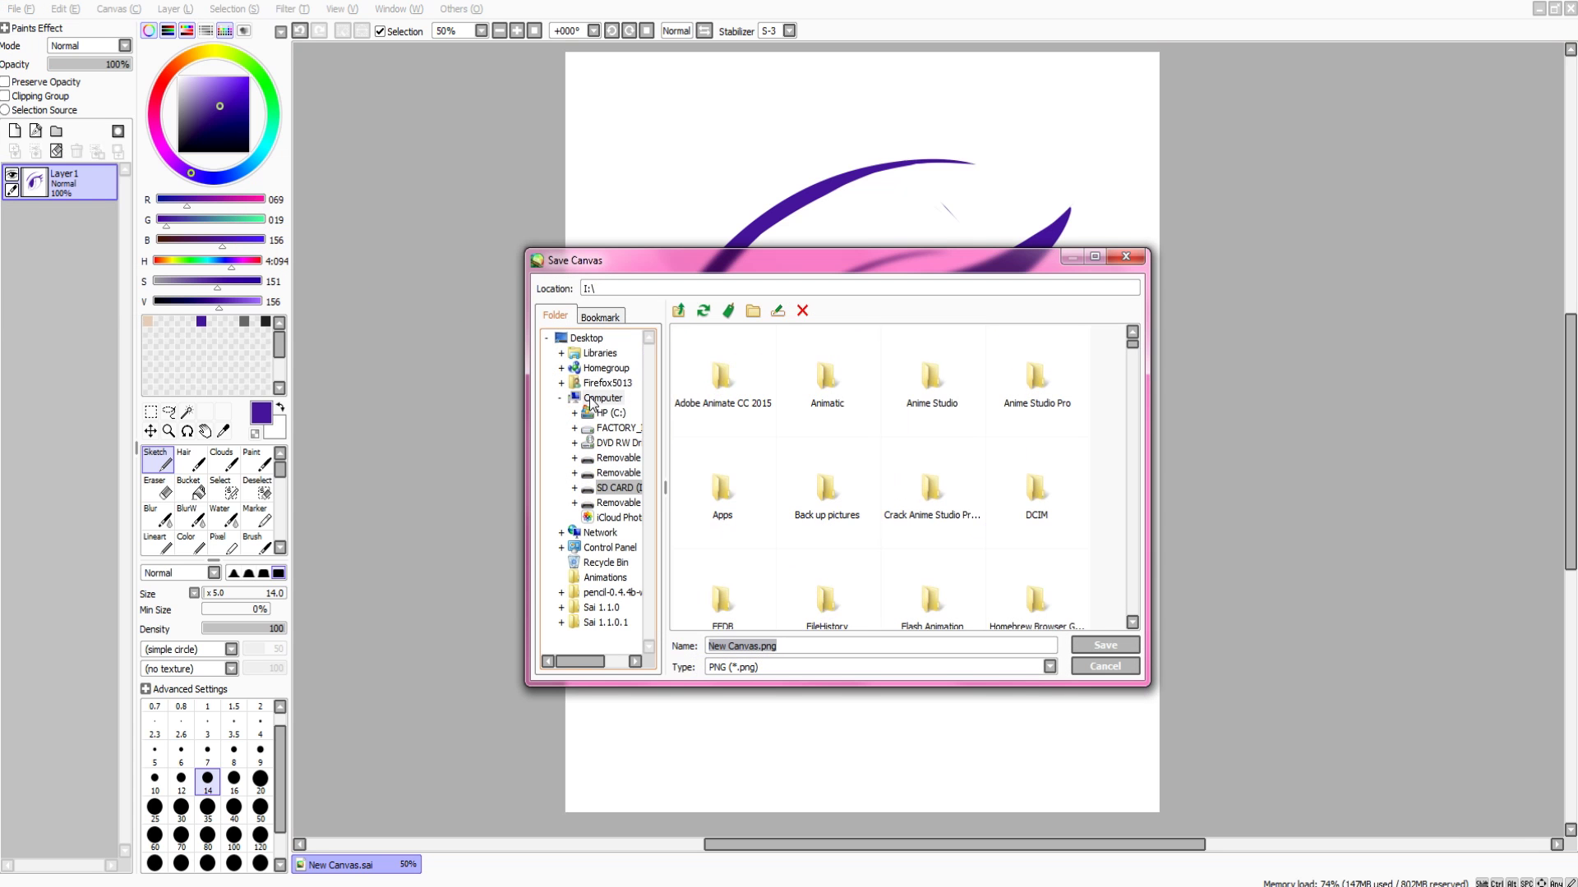
type("eye")
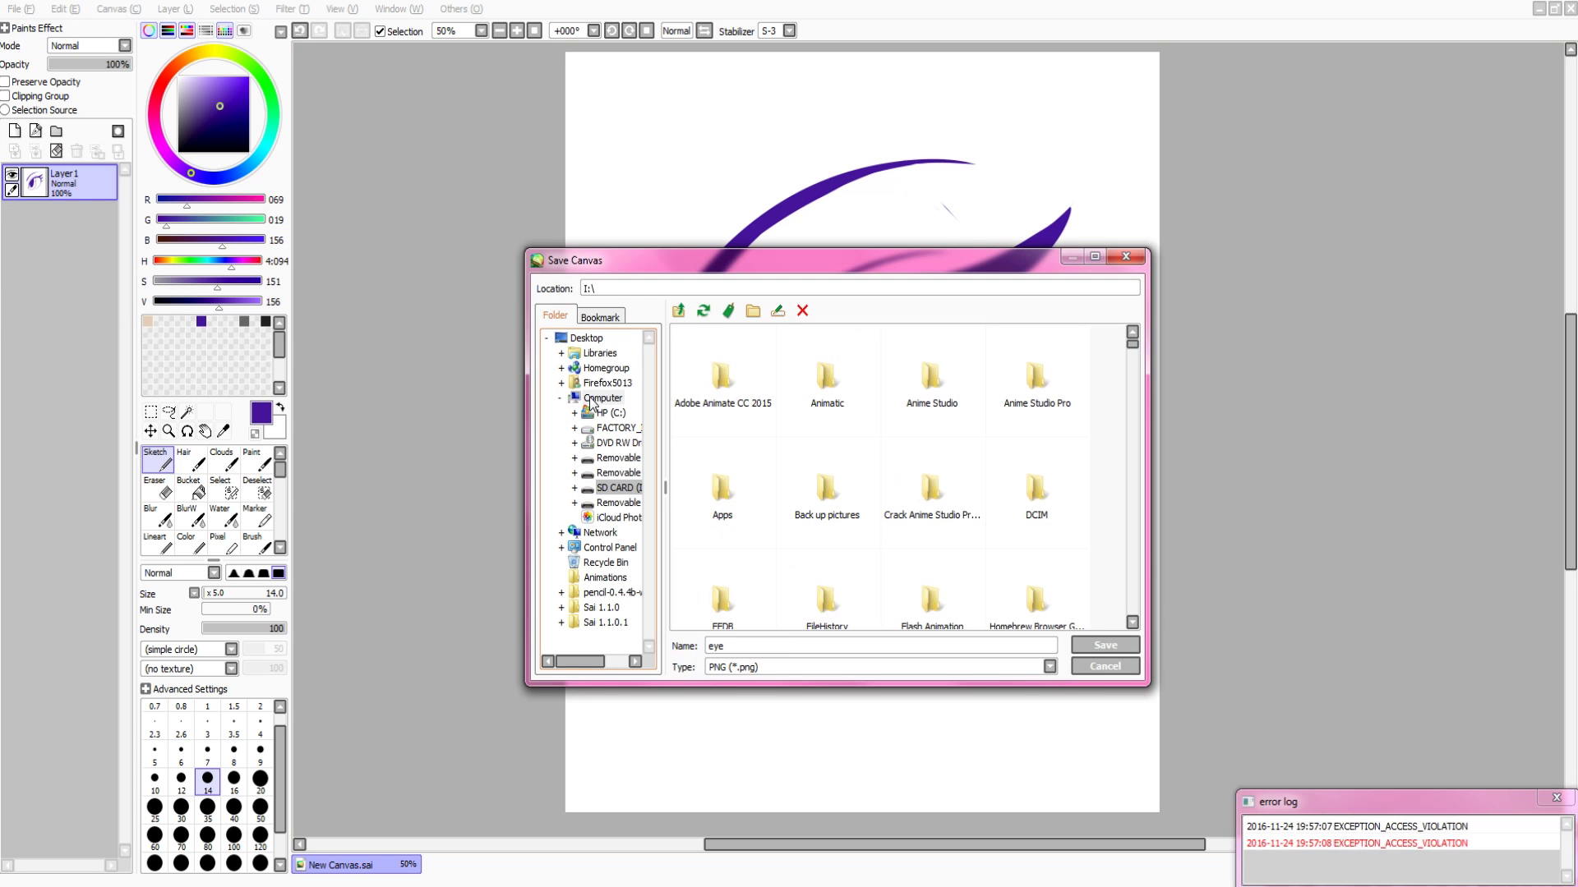
type(" 2")
key("Return")
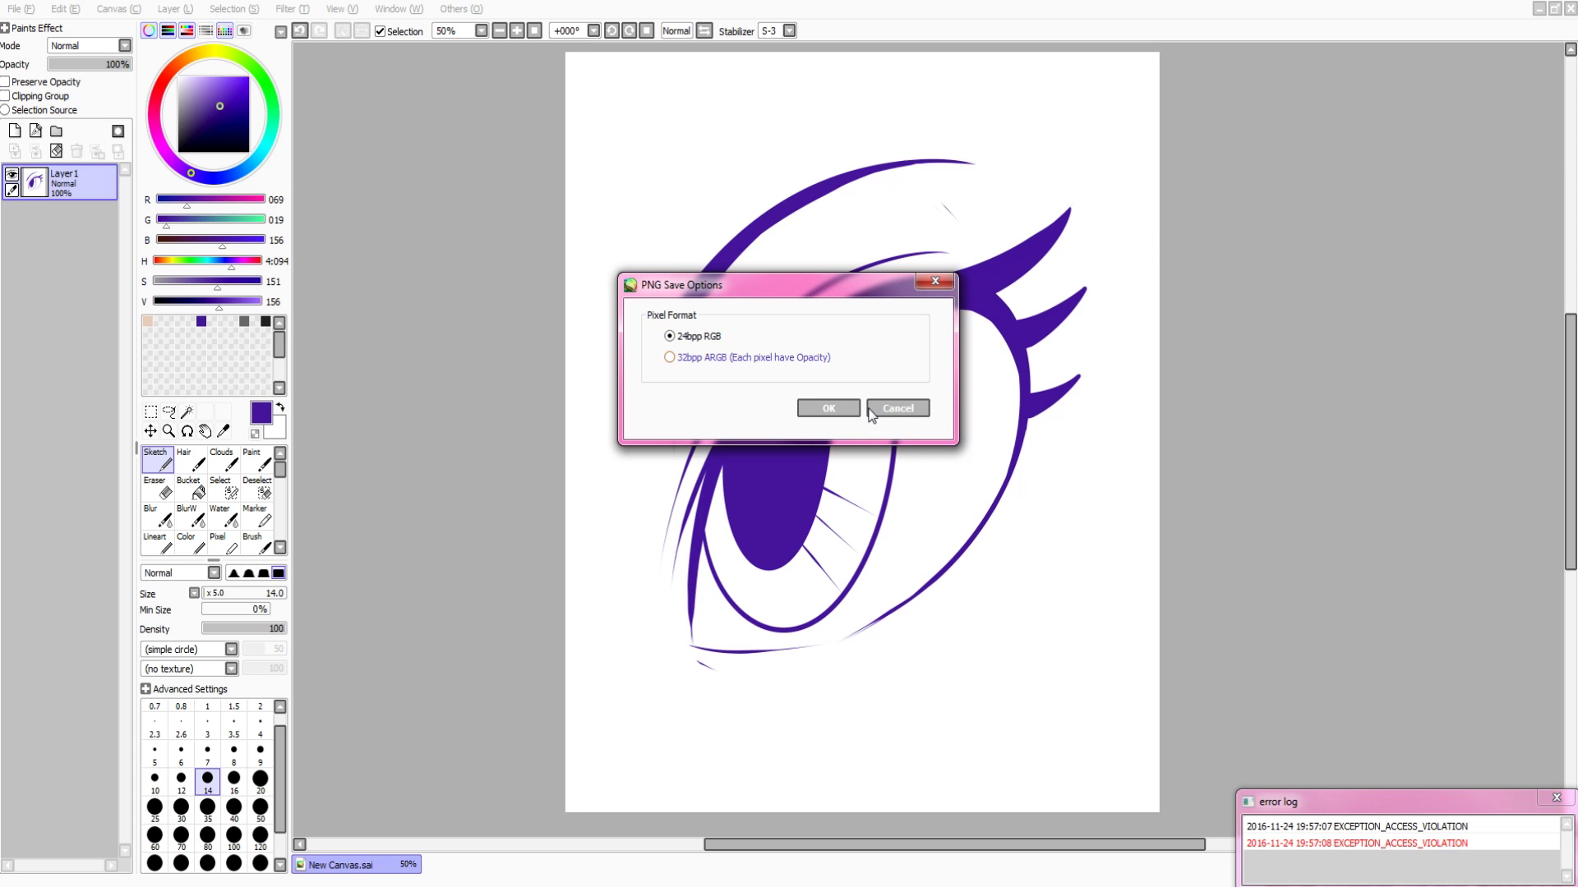
left_click(835, 409)
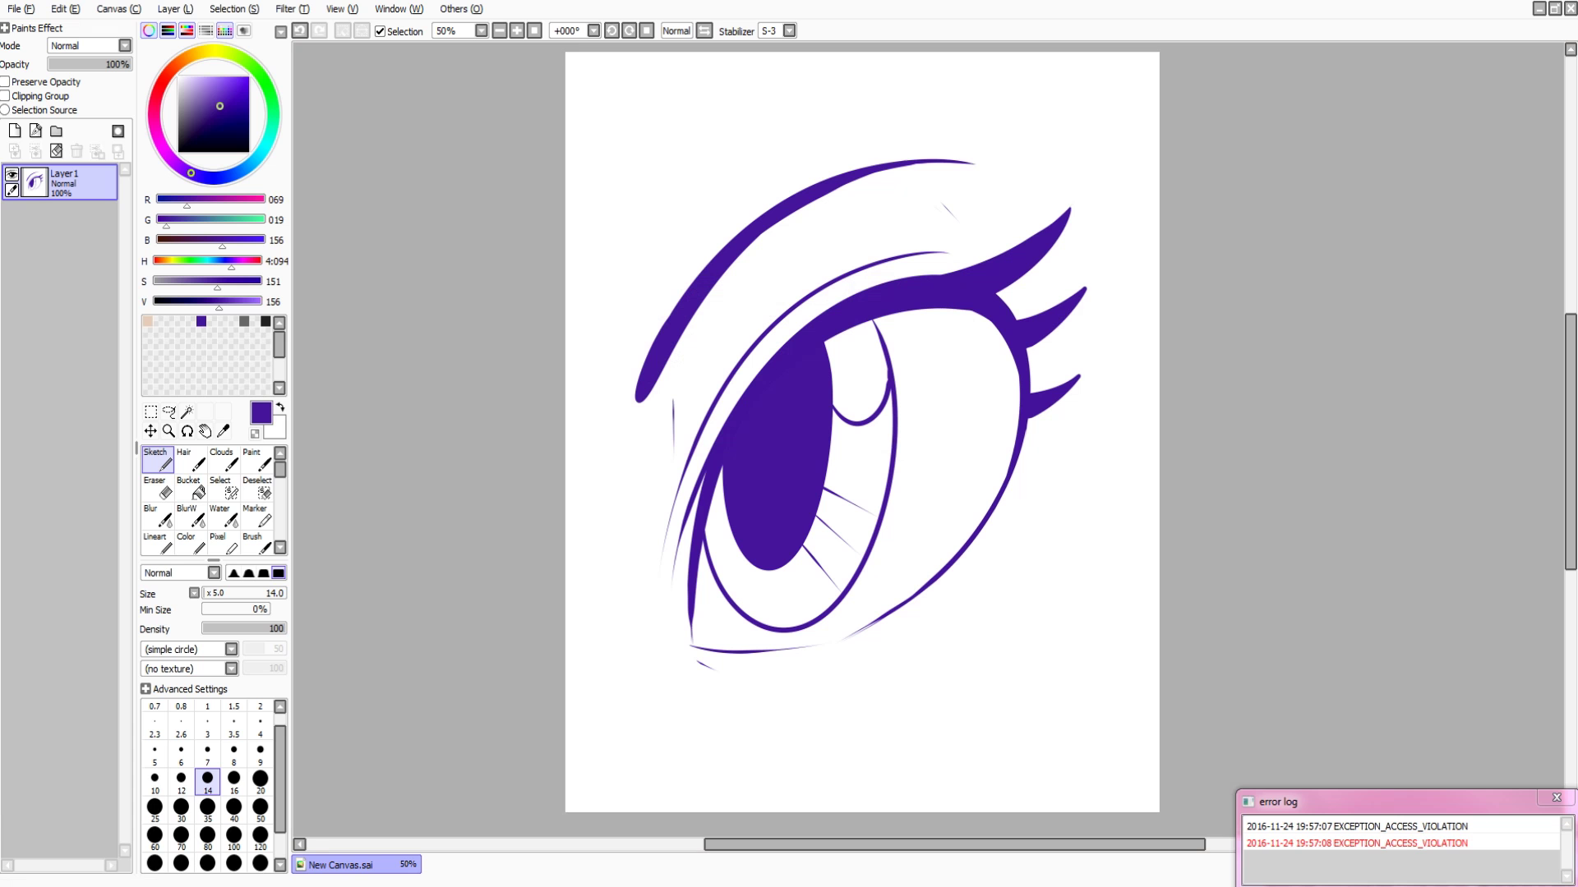
left_click(1556, 797)
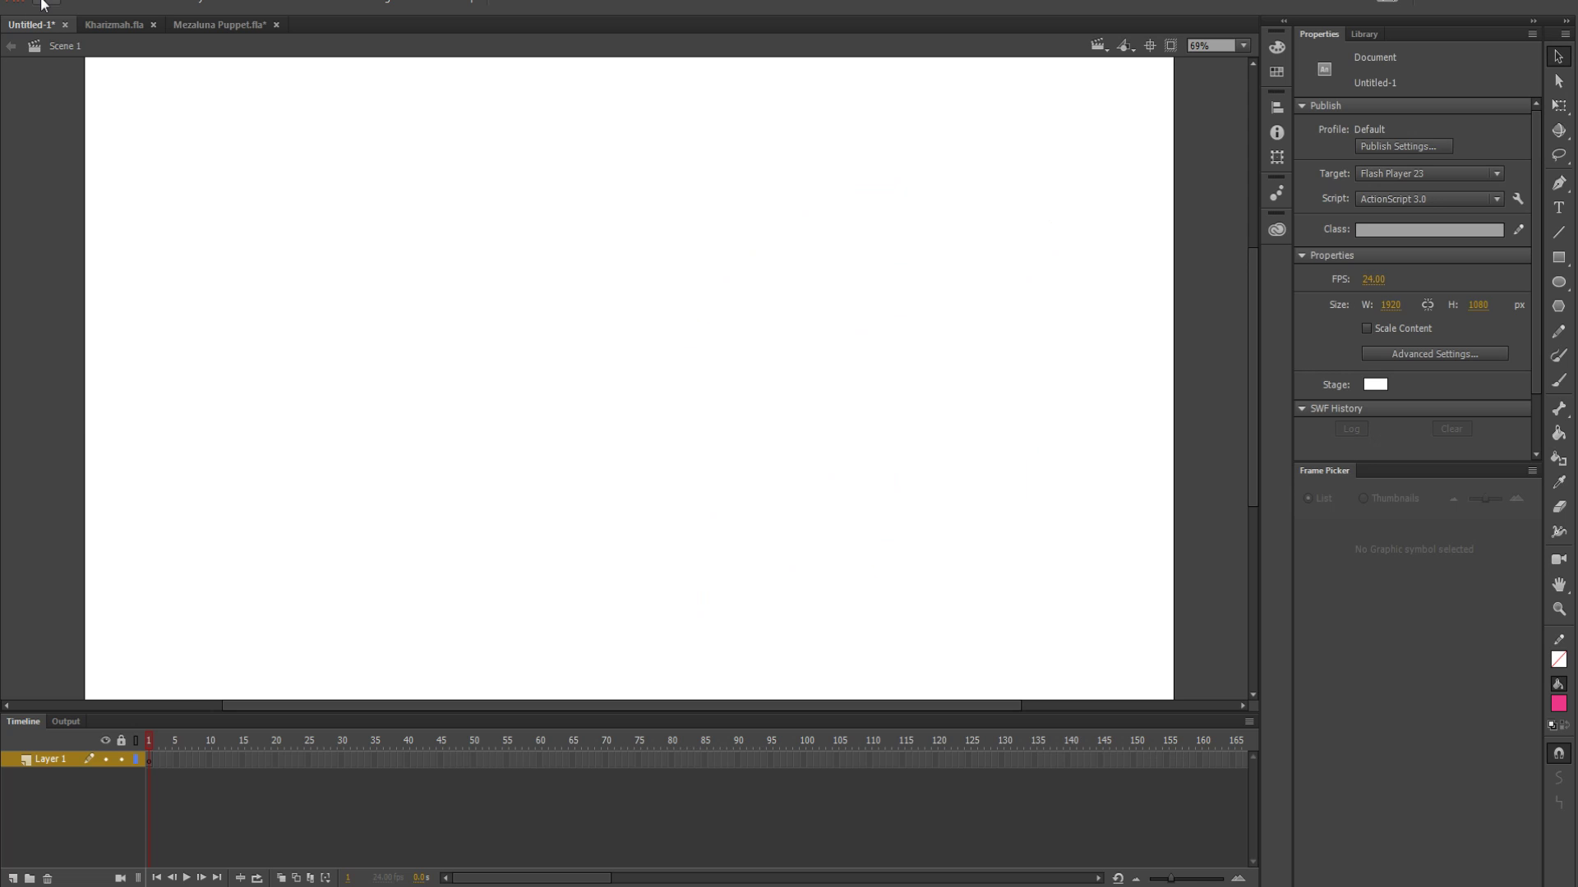
In Adobe Animate, import the PNG image "eye 2" from the SD card into the Untitled-1 library
left_click(30, 4)
mouse_move(130, 276)
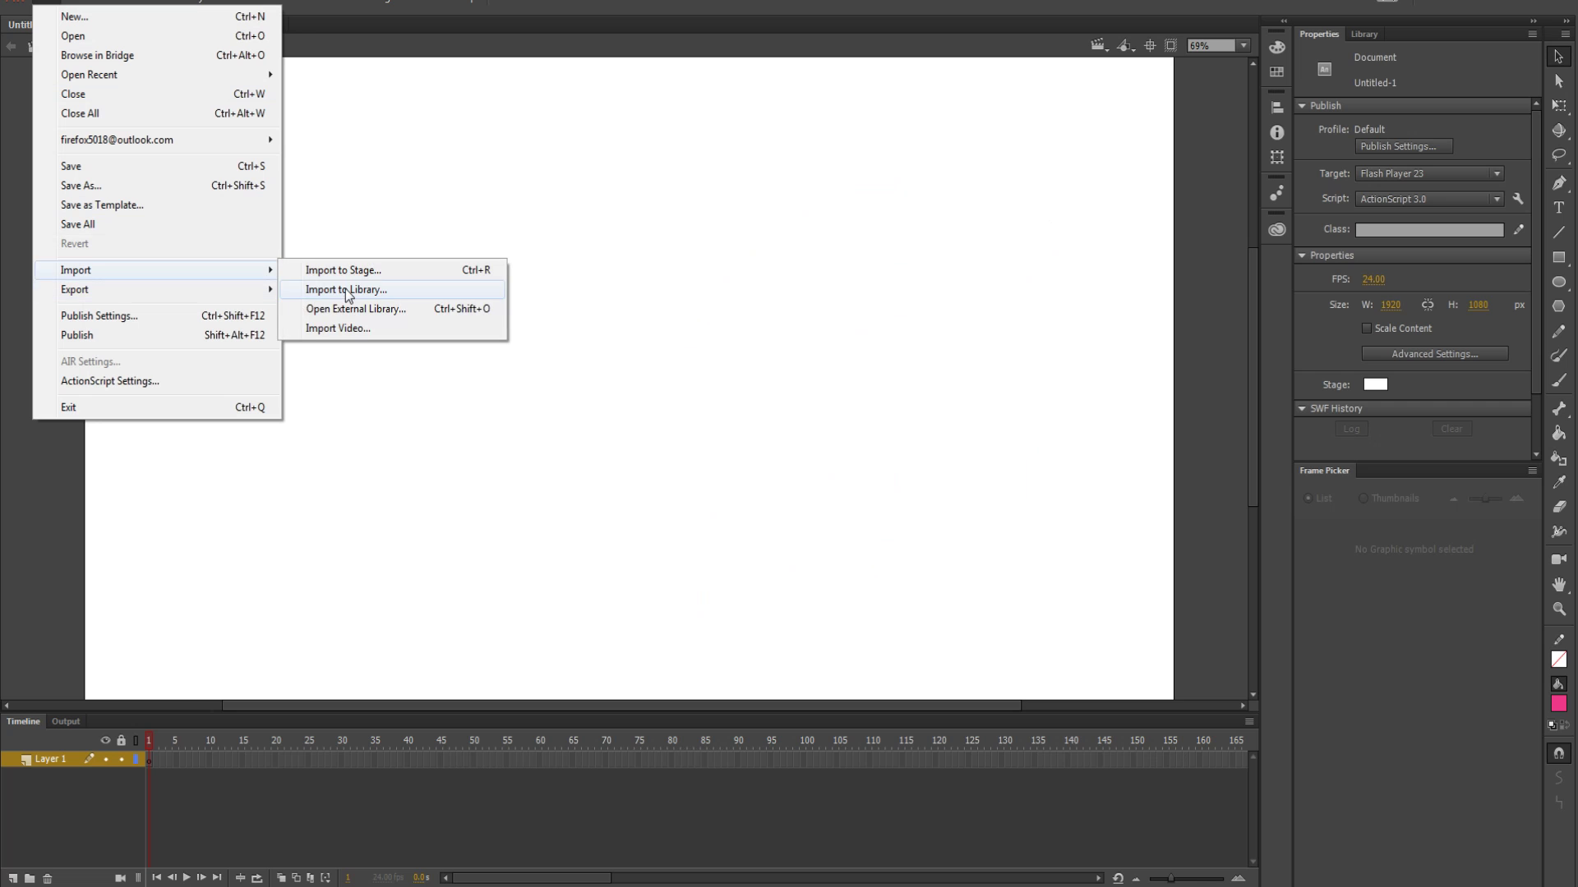
left_click(341, 288)
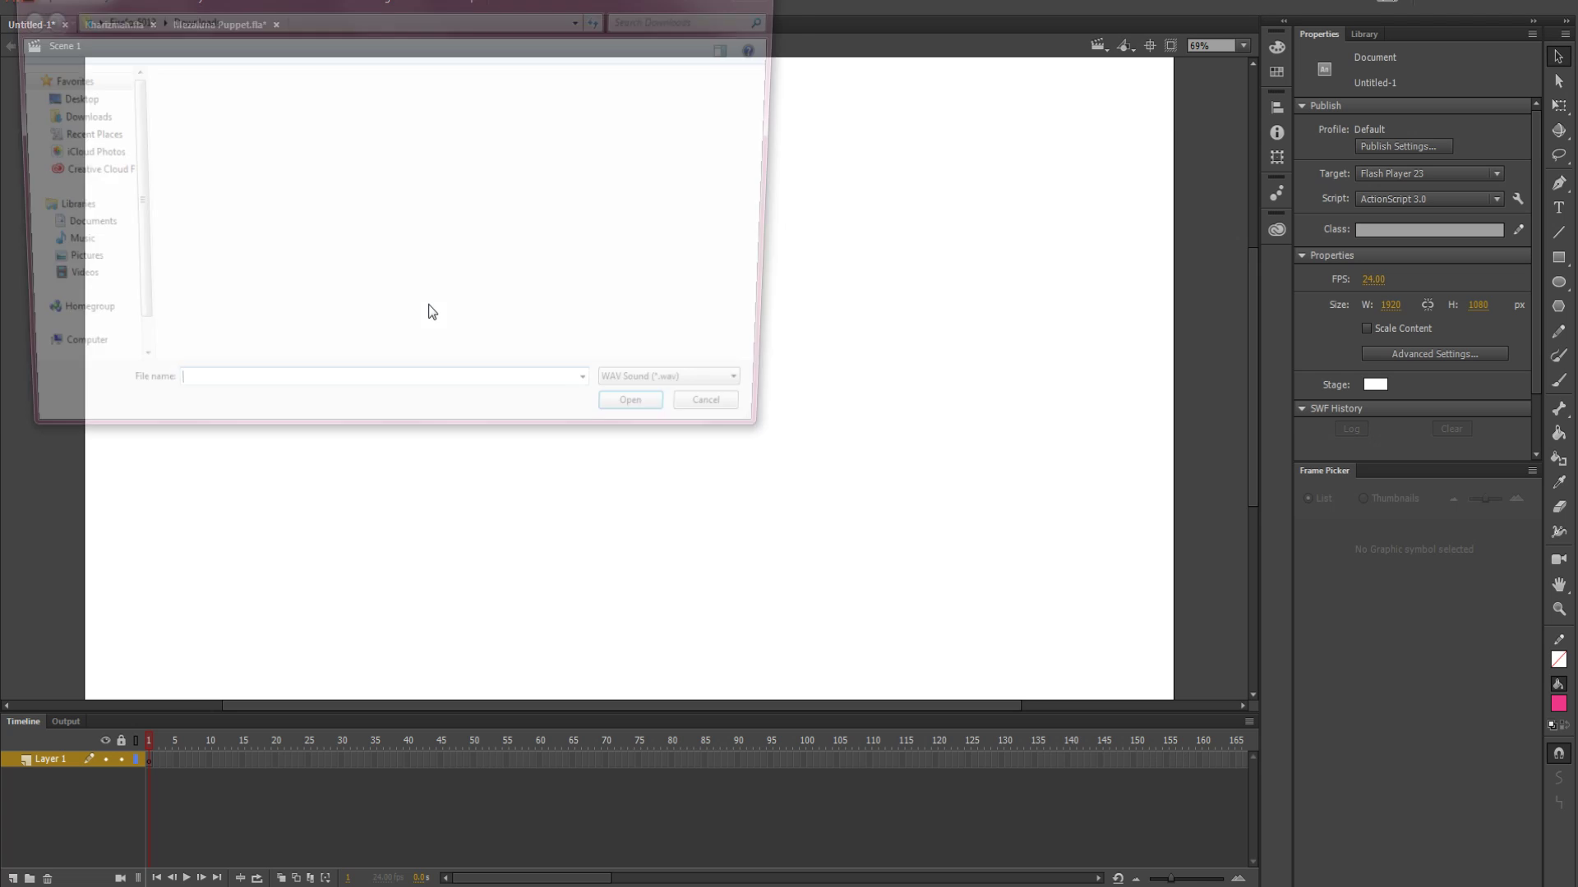
left_click_drag(126, 176, 122, 274)
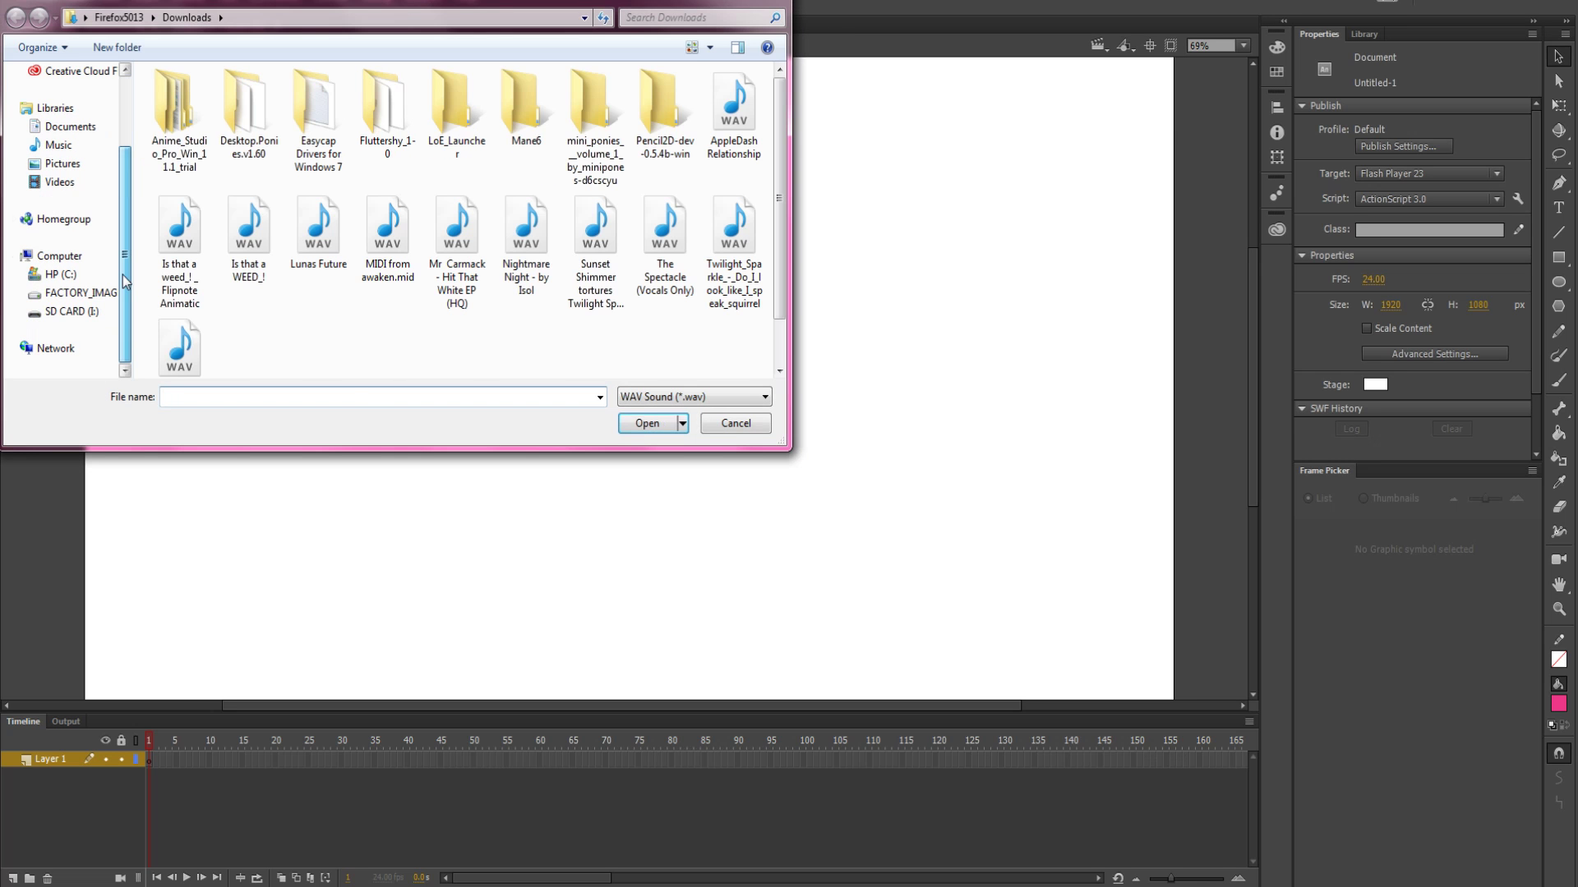
left_click(82, 311)
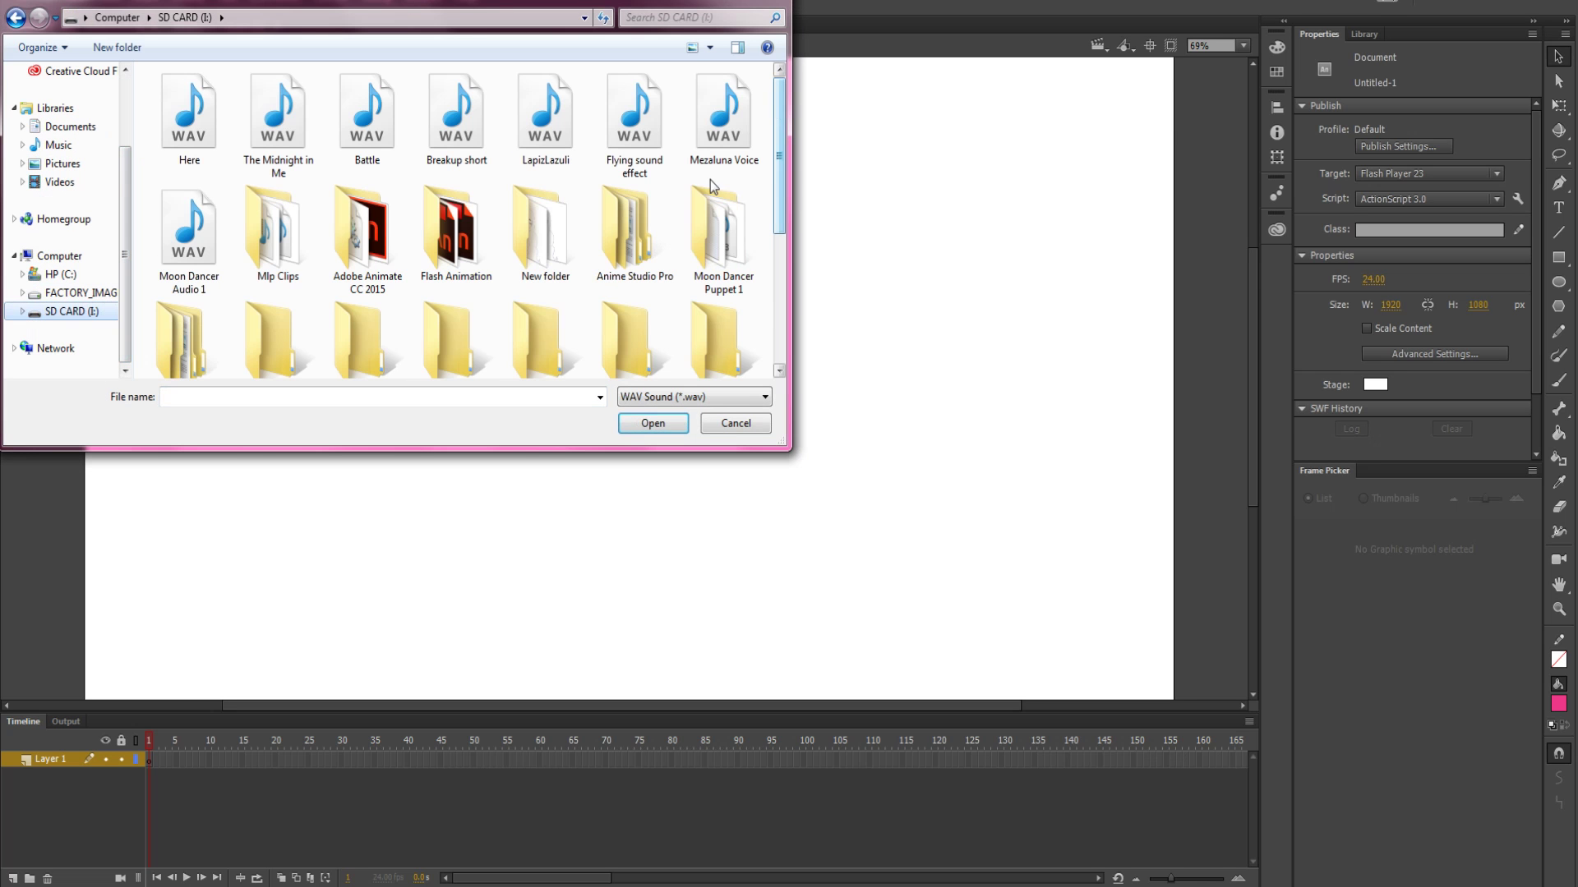
left_click(667, 397)
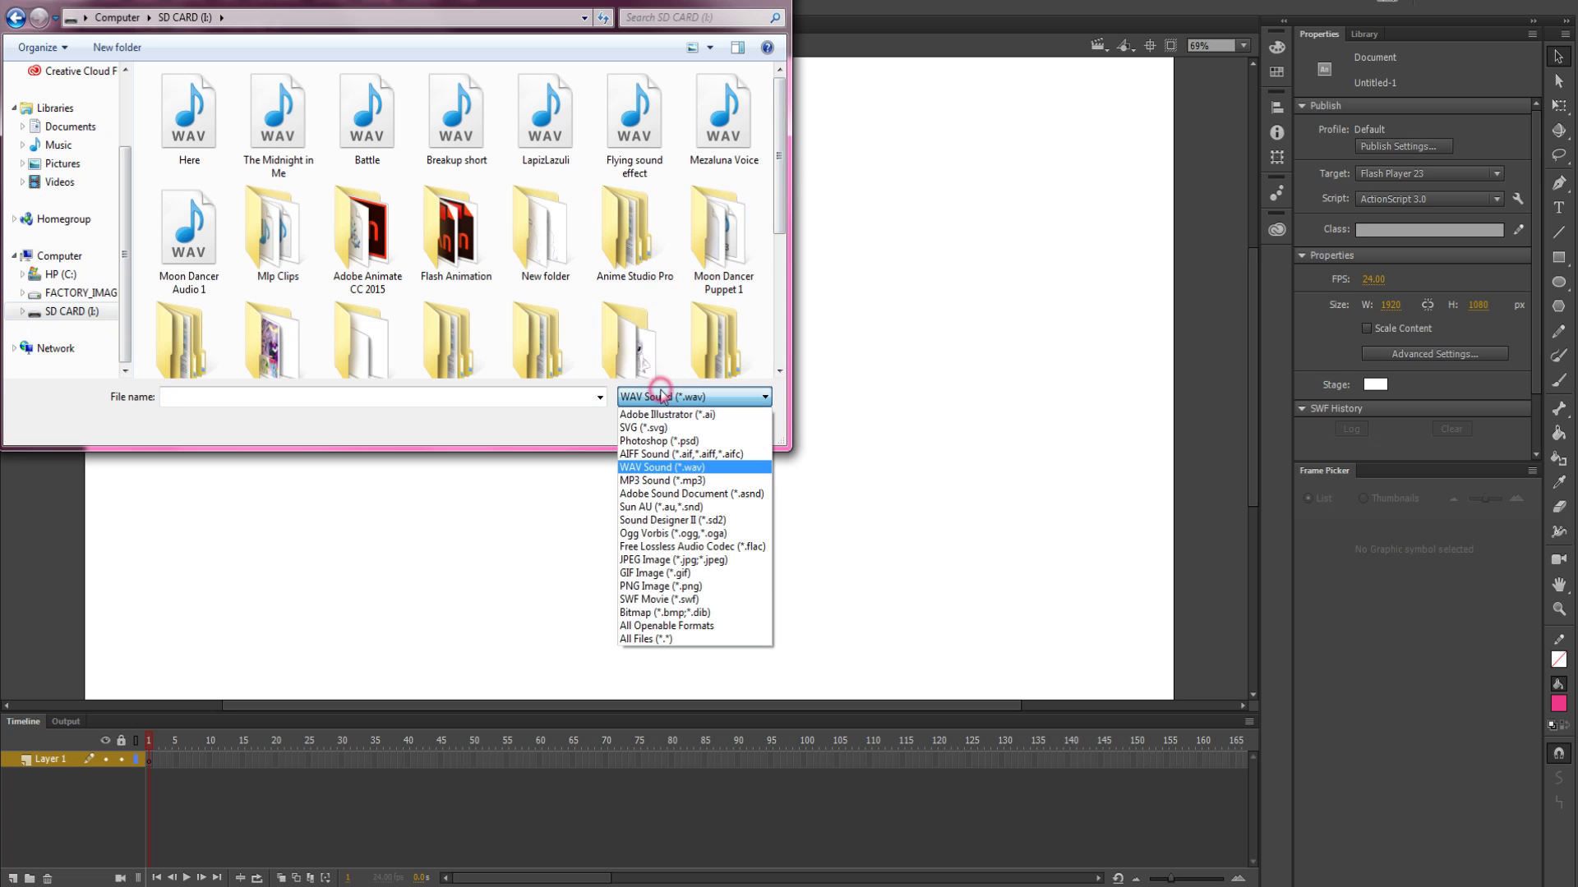
left_click(670, 586)
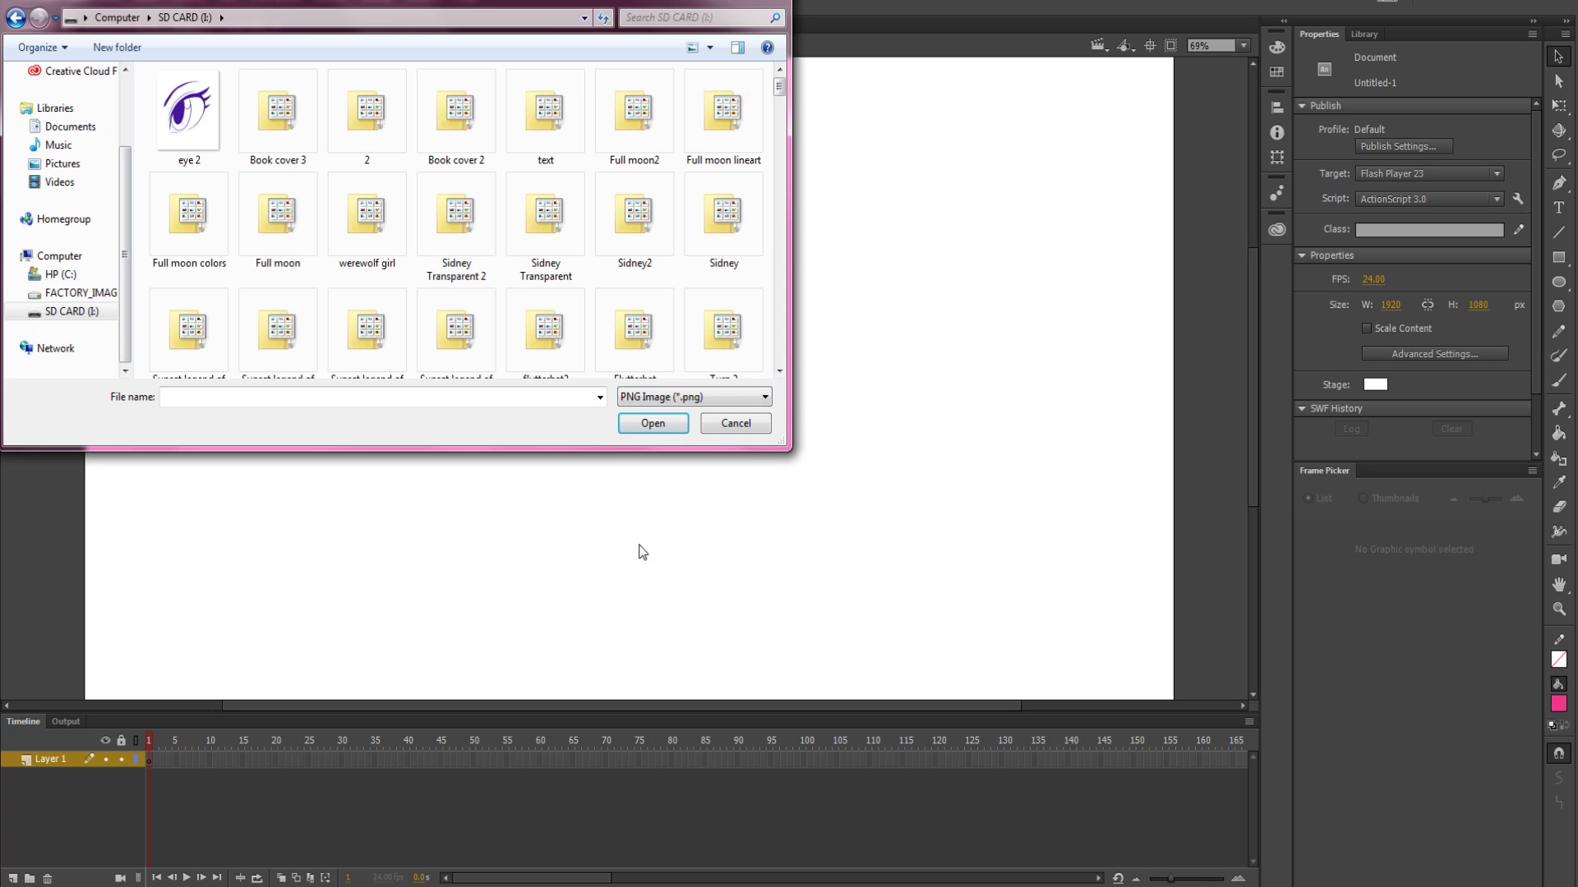
left_click(189, 115)
left_click(651, 424)
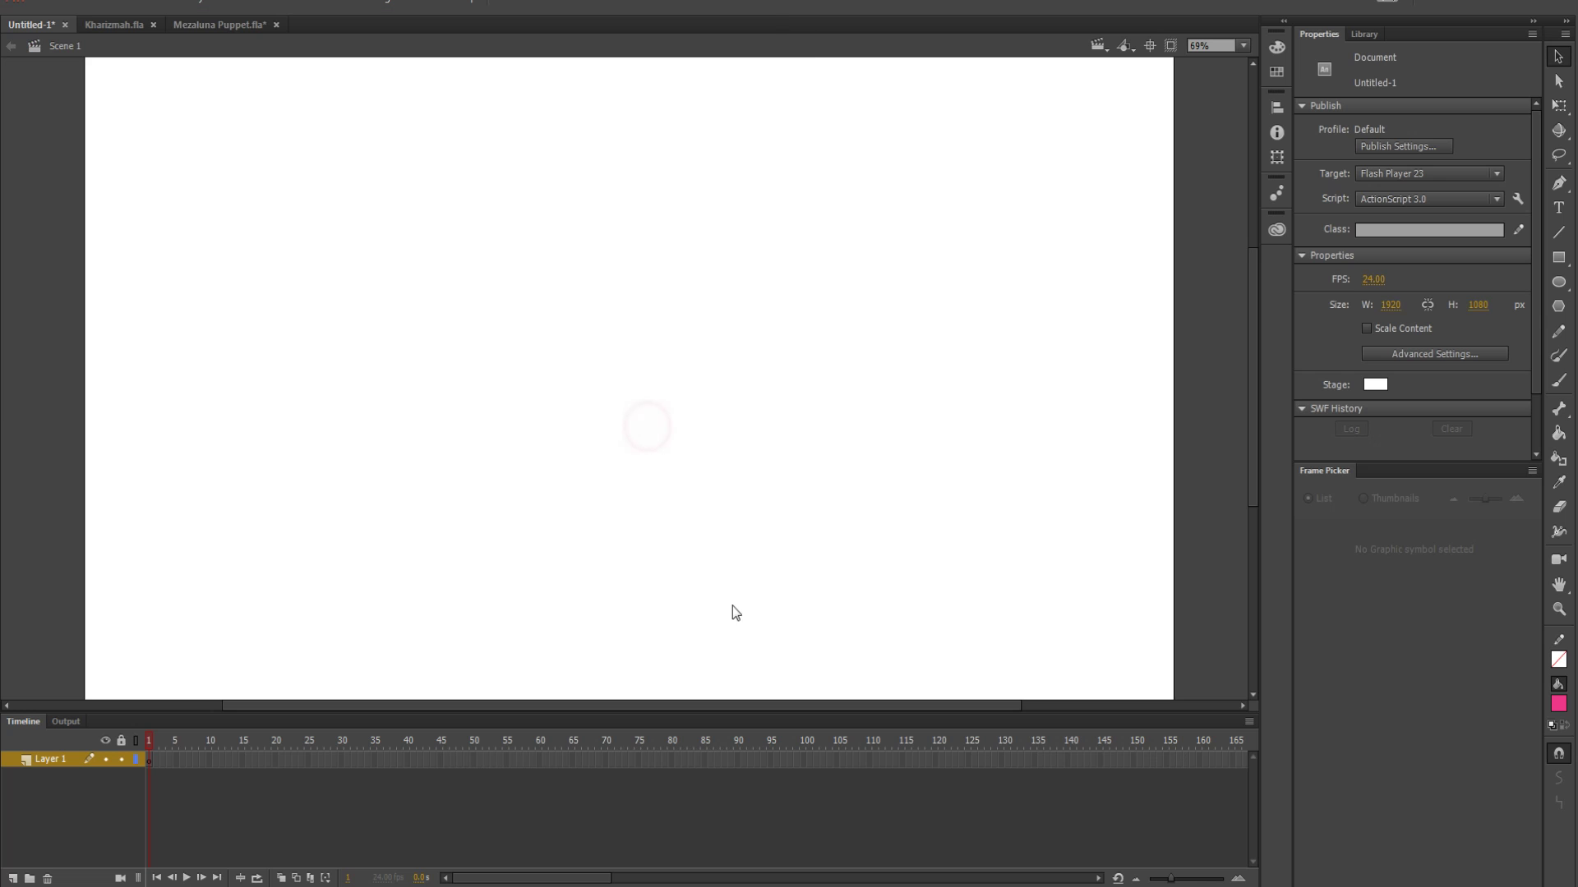
Place eye 2.png from the library on the stage and scale it down proportionally about its center with Free Transform
left_click(1372, 38)
key("ctrl+minus")
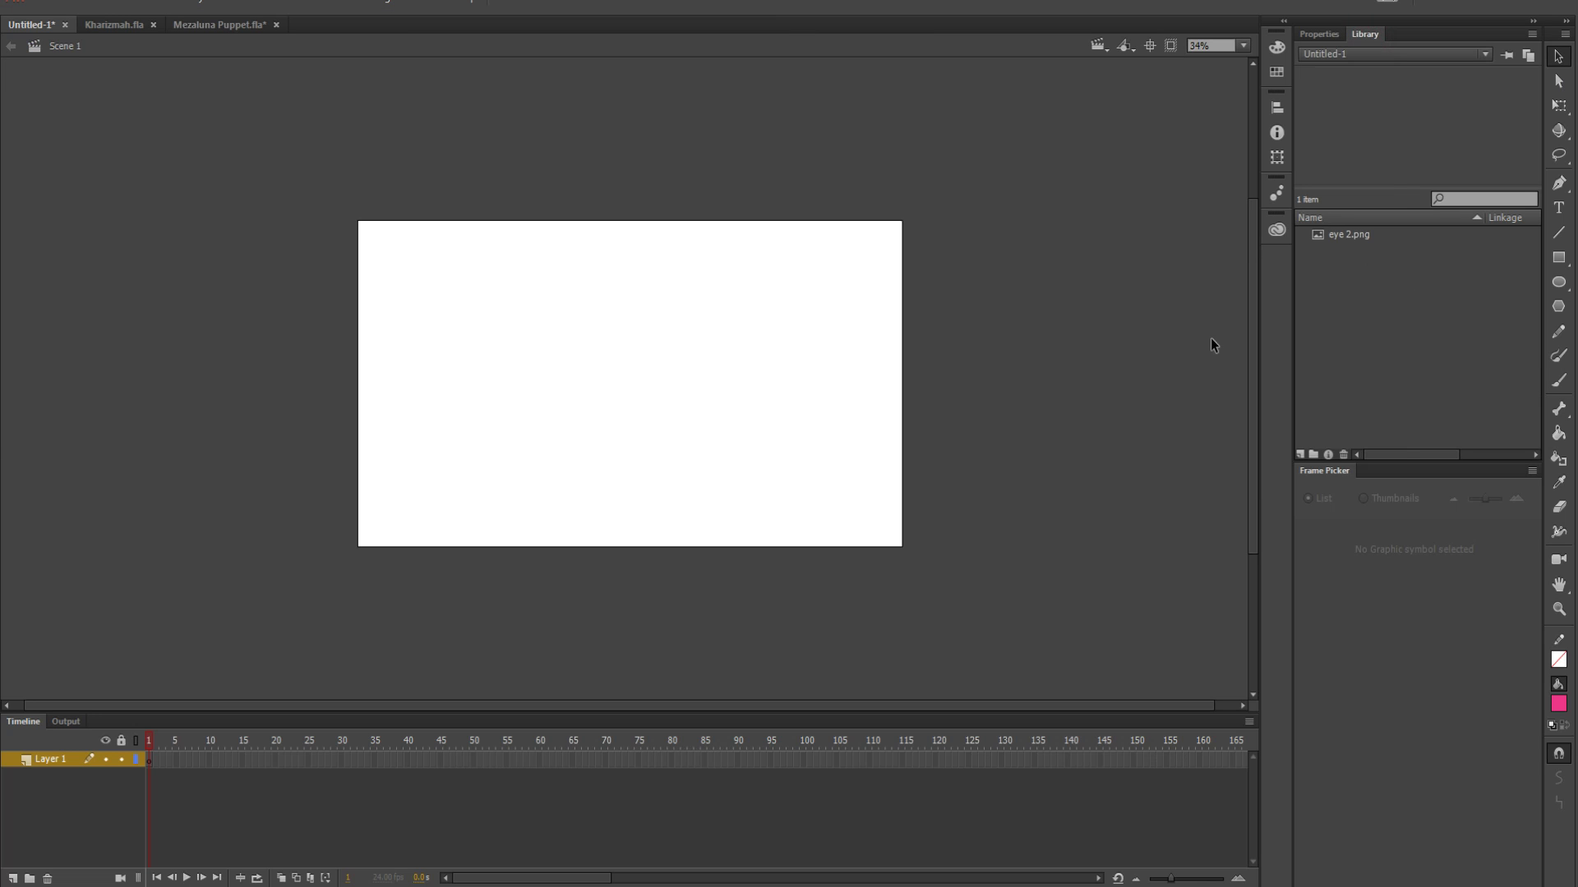
left_click_drag(1317, 236, 658, 406)
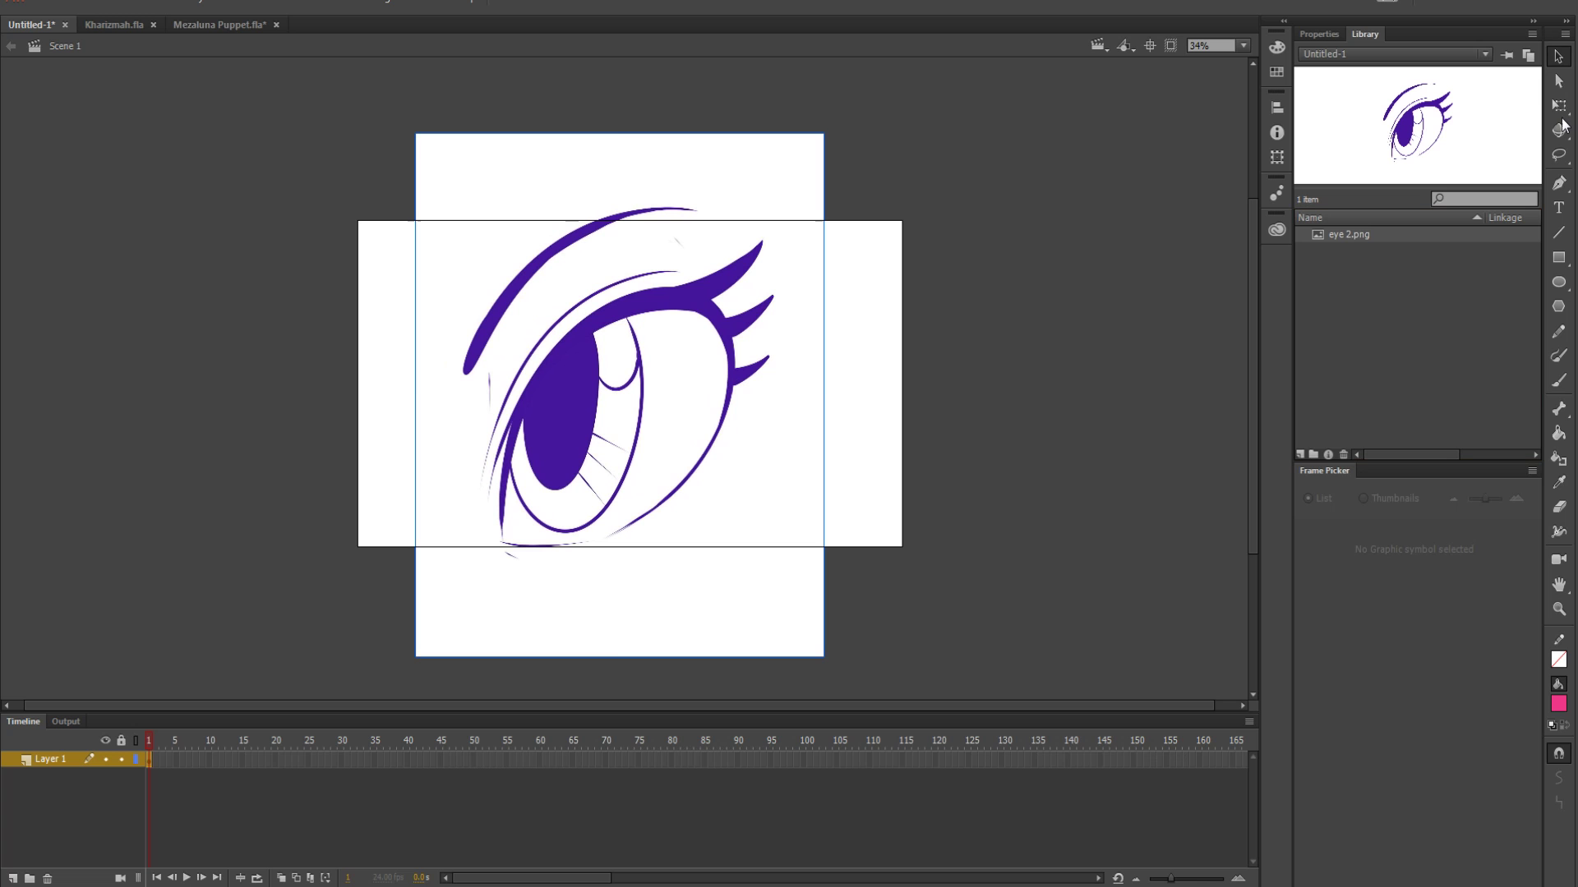
left_click(1559, 105)
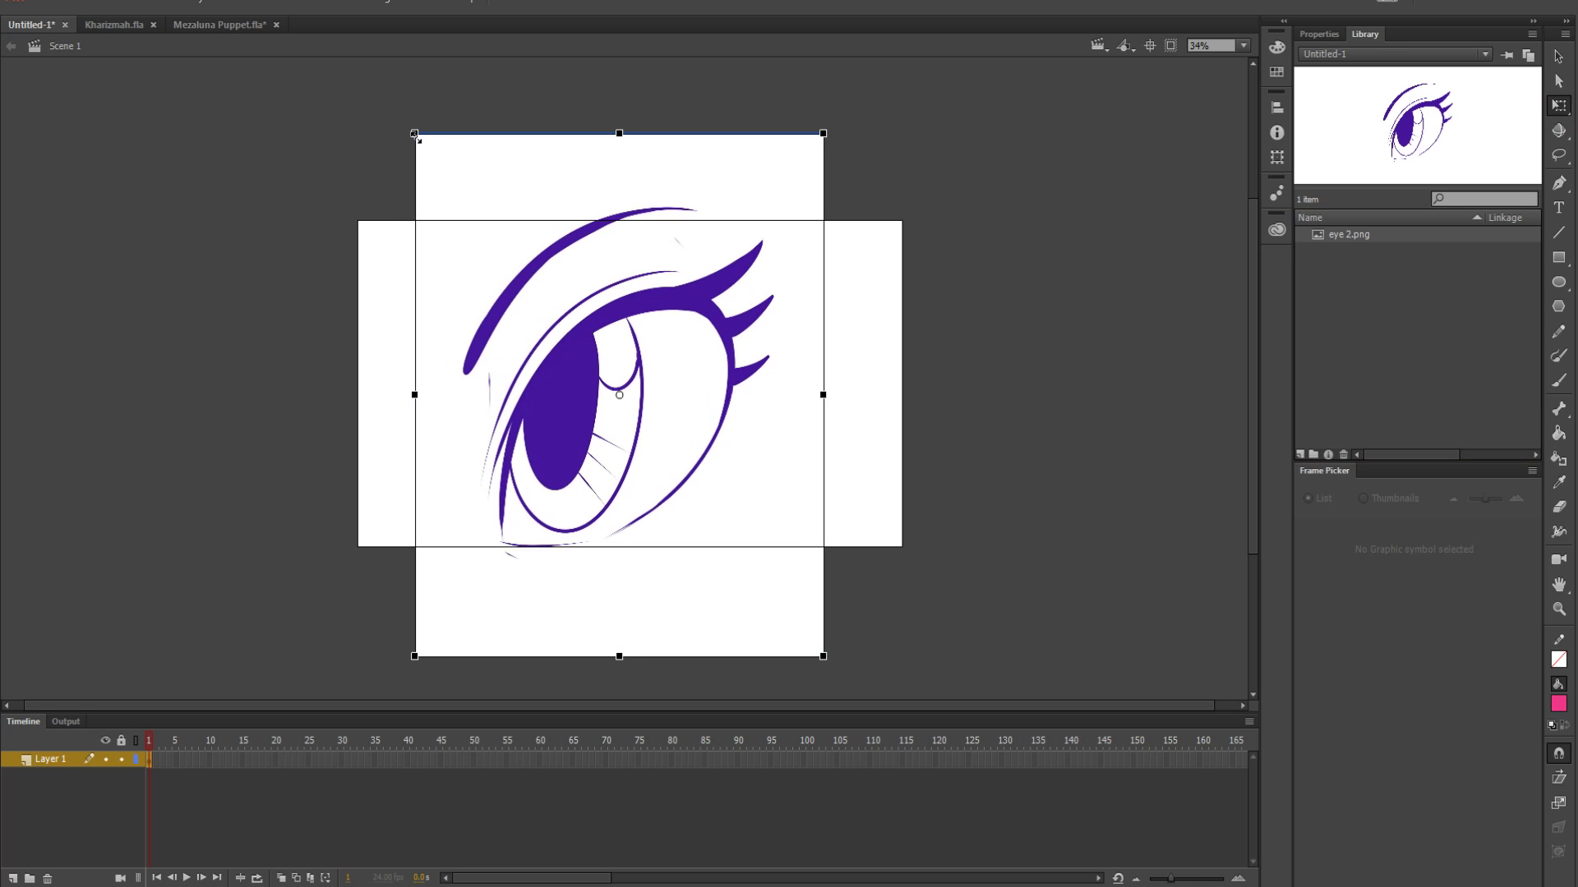
left_click_drag(417, 137, 479, 225)
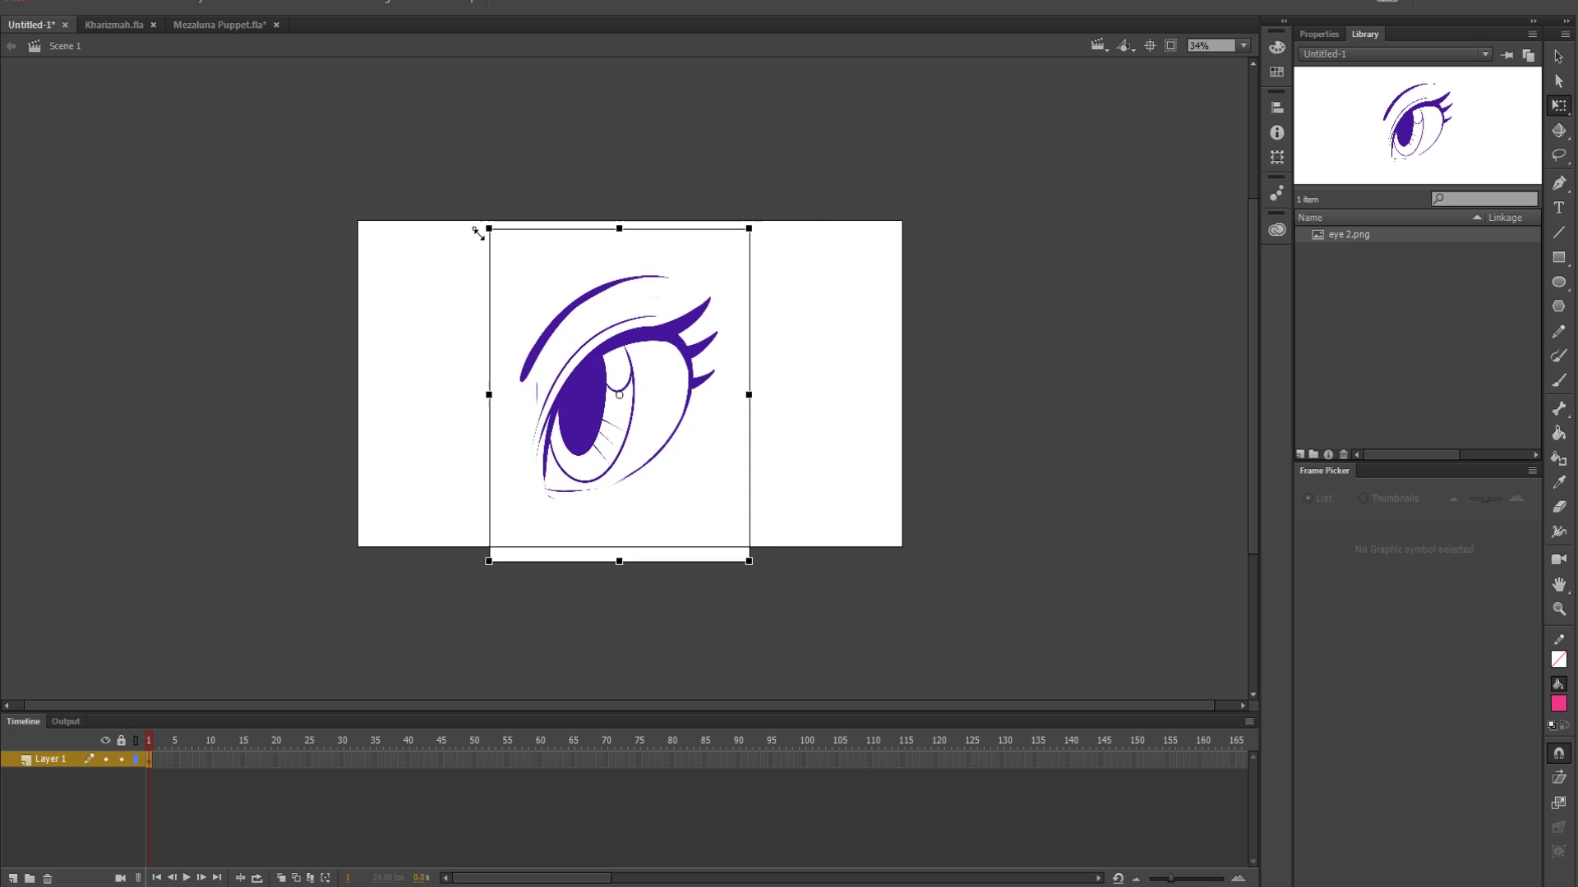
Move the eye image to the right and slightly up on the stage, and rename its layer "sketch"
left_click_drag(594, 365, 686, 333)
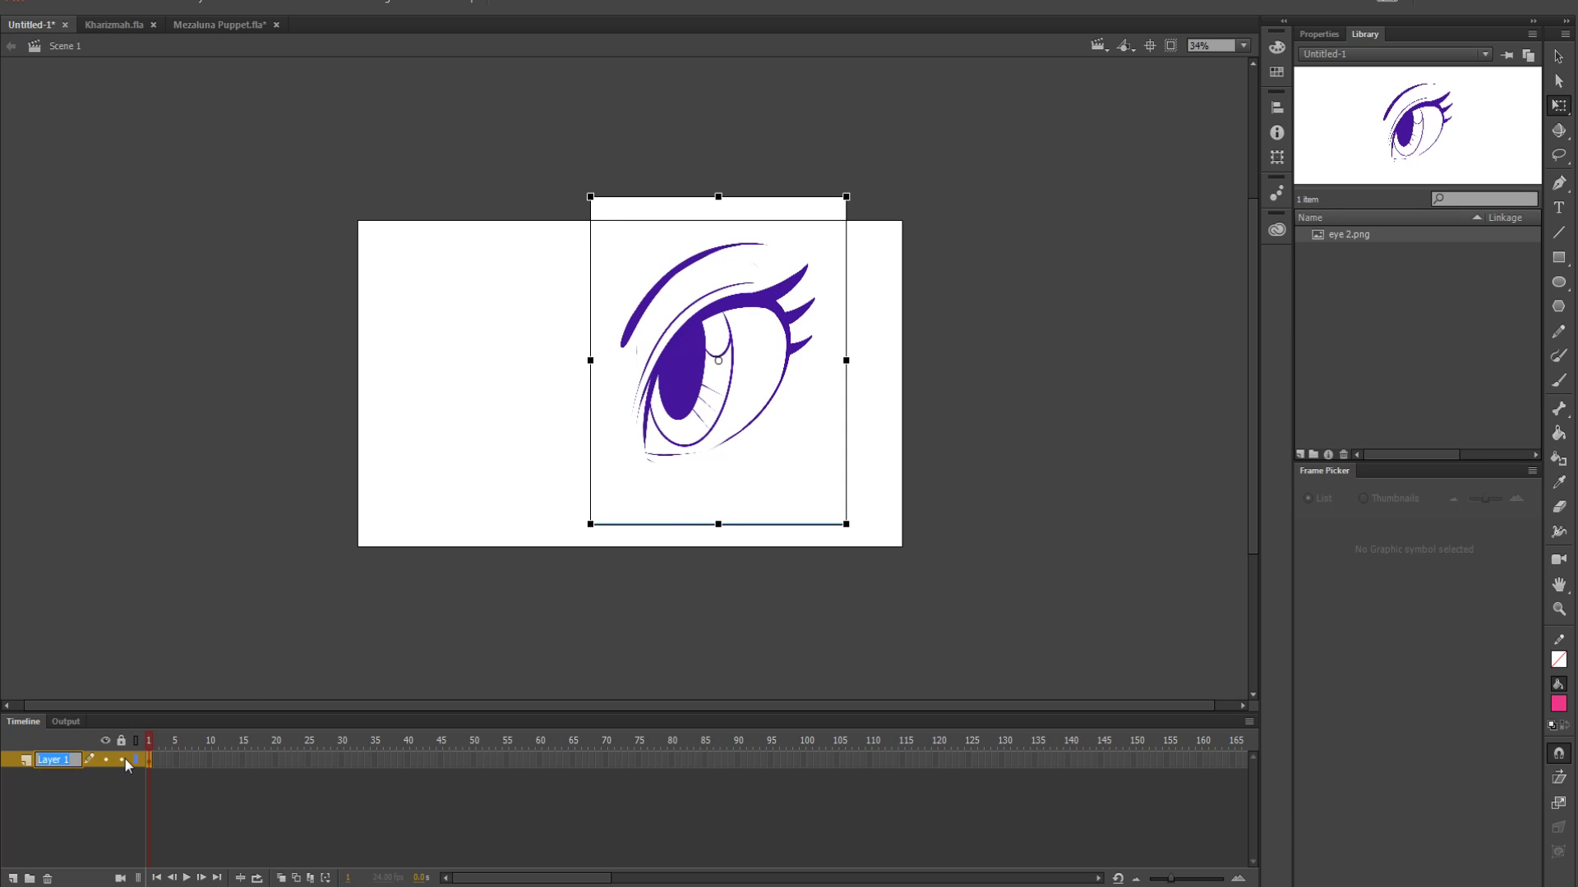
type("sketch")
key("Return")
Lock the sketch layer and set its visibility to Transparent in the layer properties
left_click(132, 535)
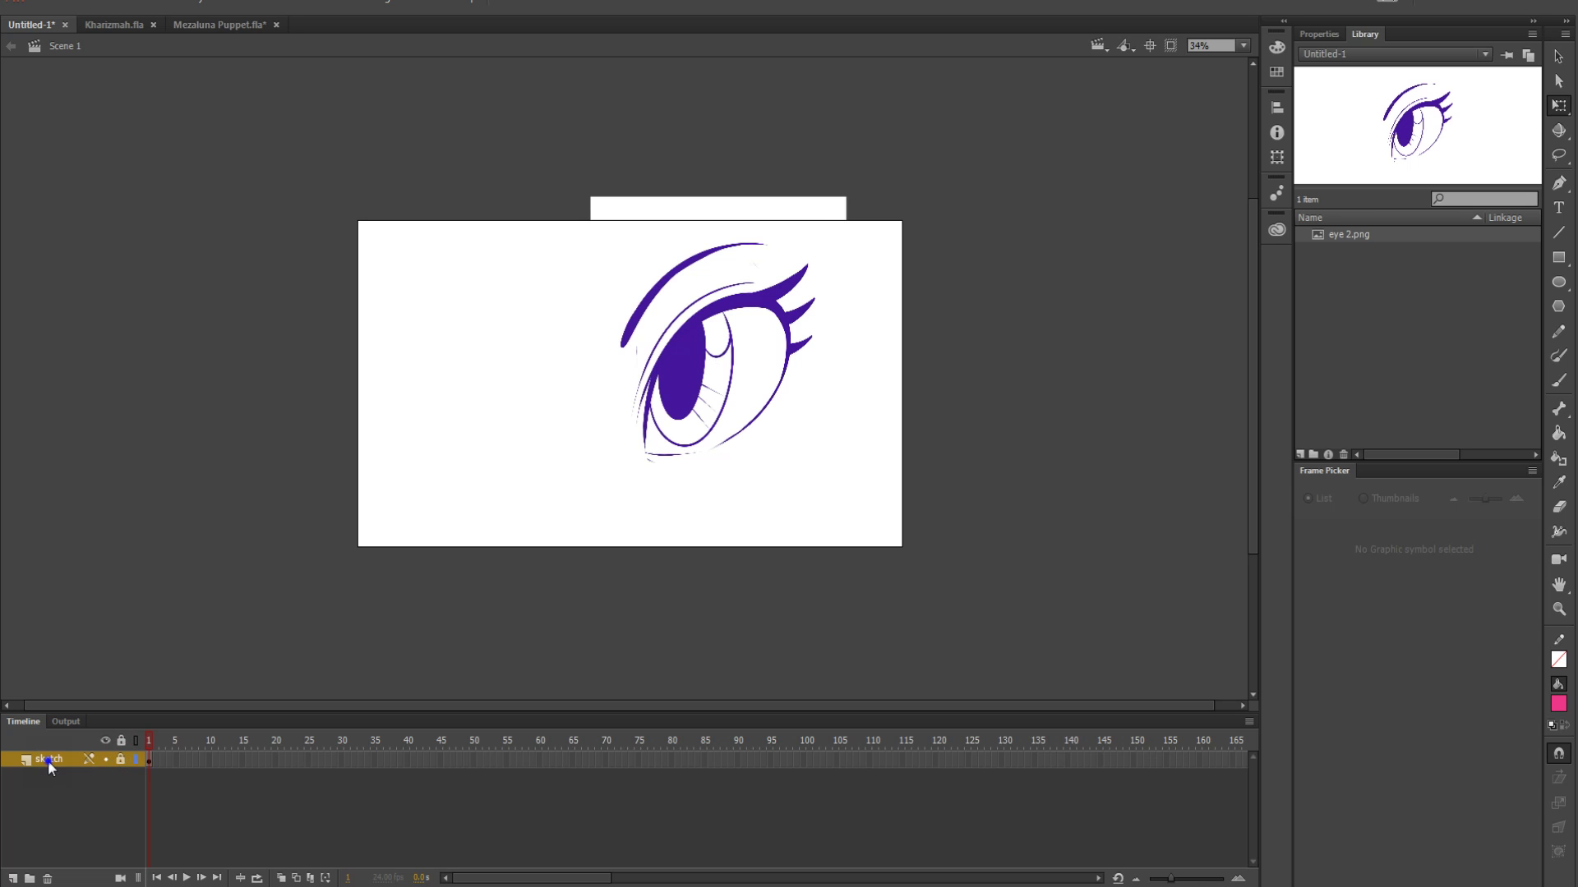
right_click(47, 761)
left_click(119, 750)
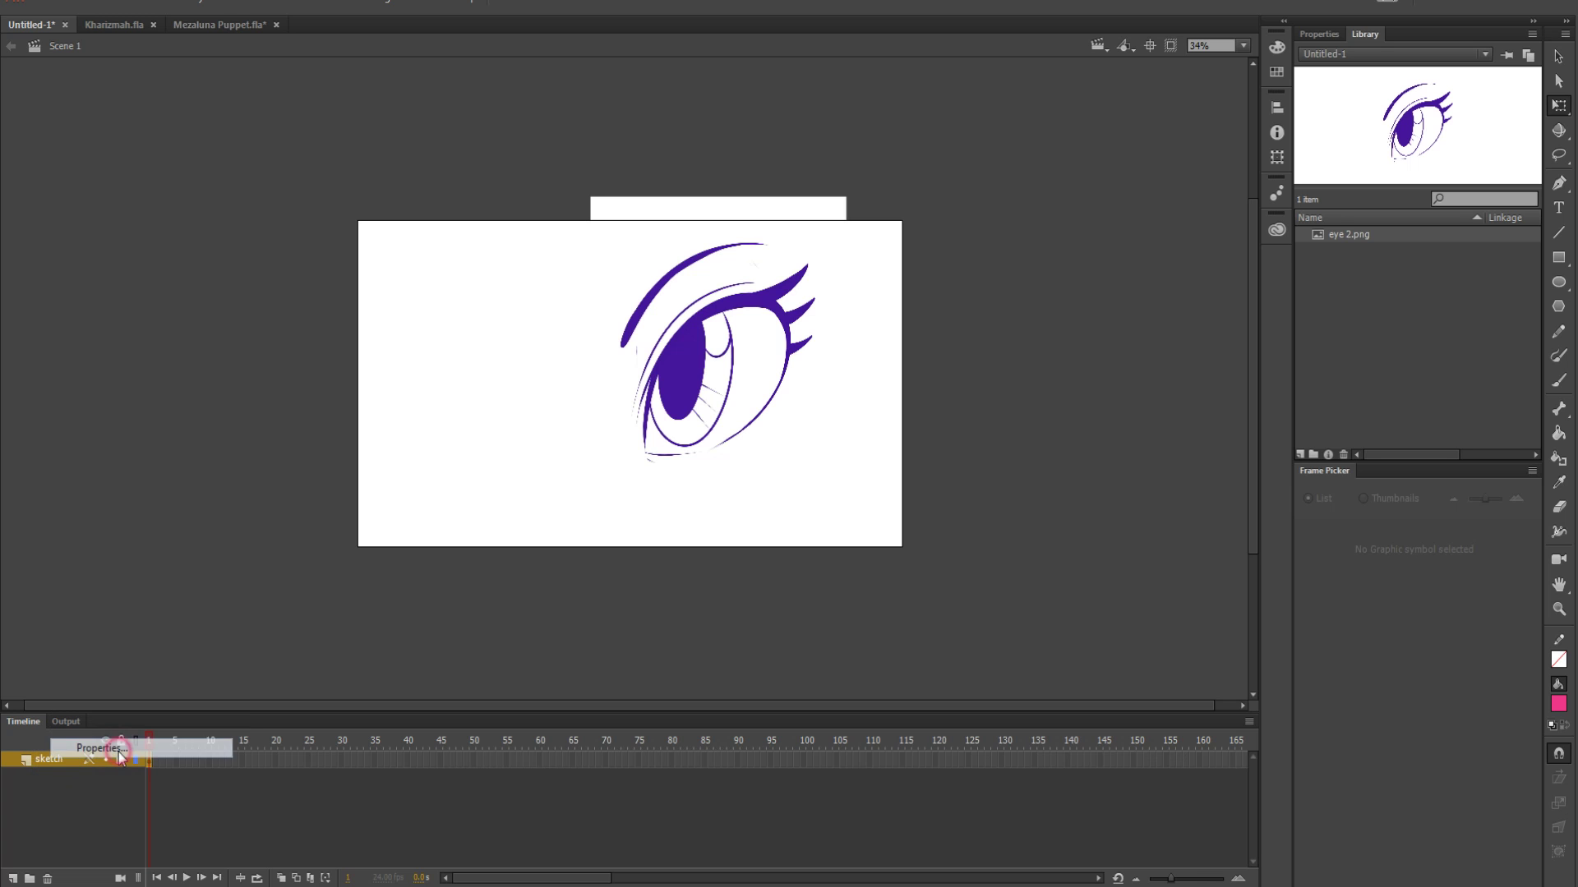
left_click(693, 368)
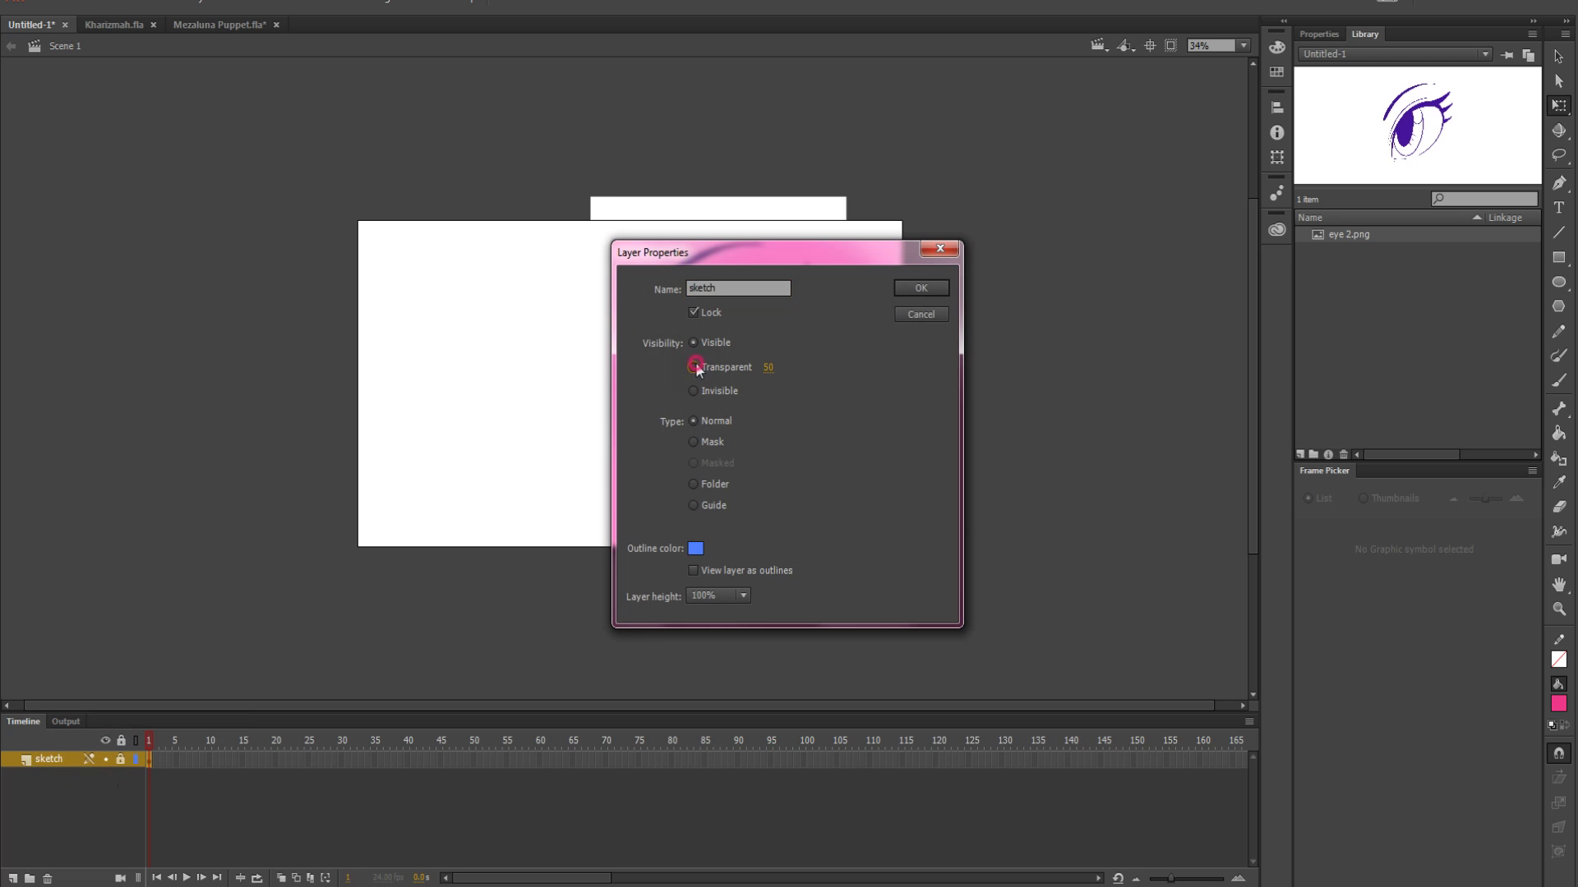
left_click(921, 289)
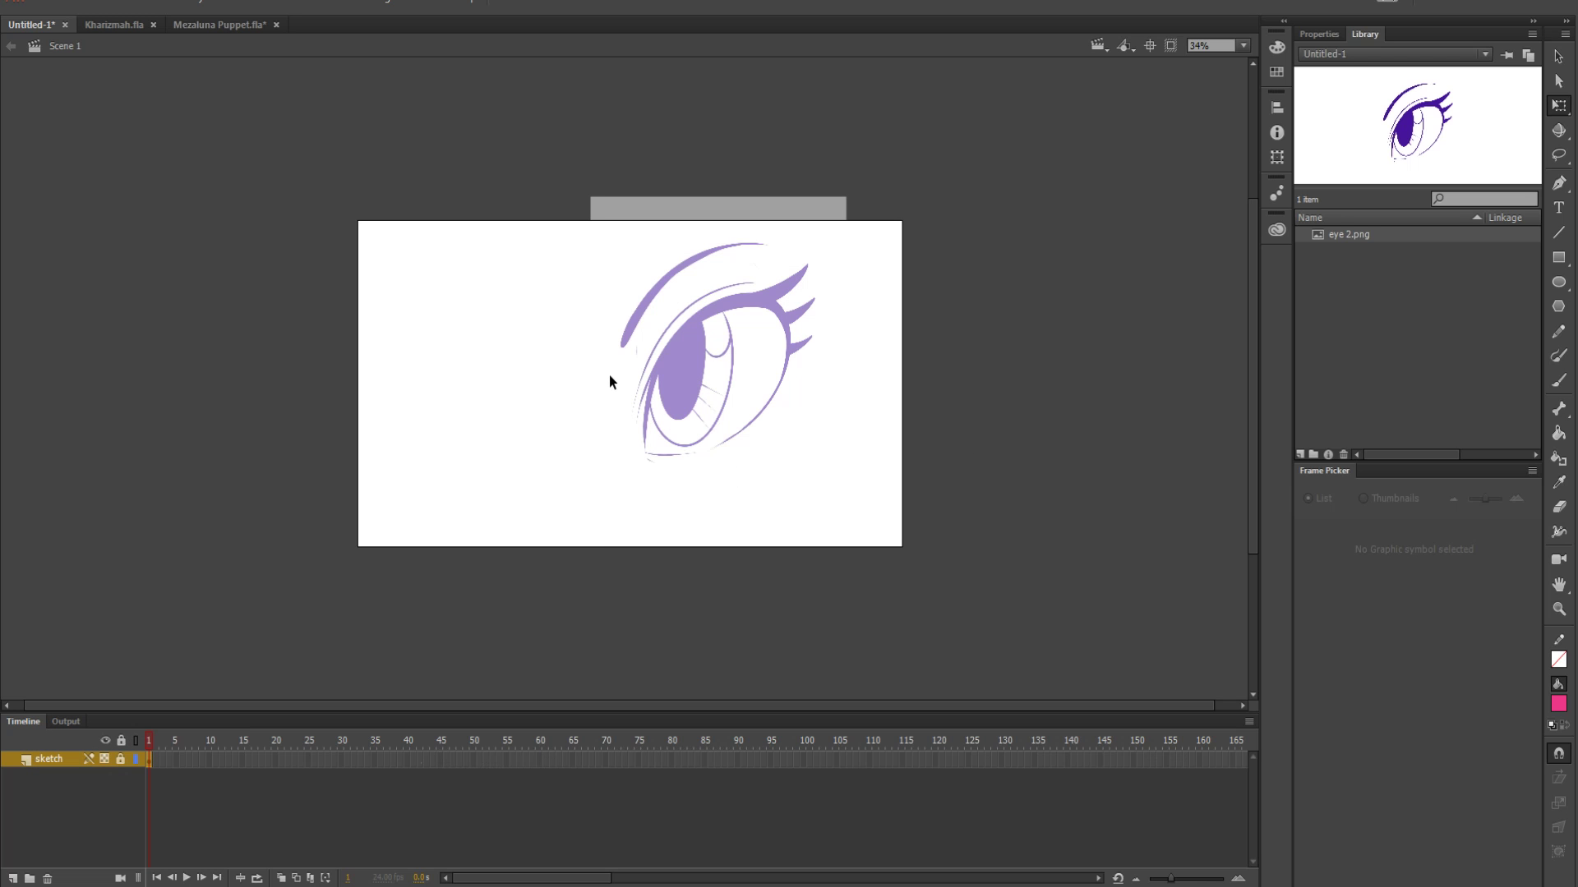
Add a new layer above the sketch layer and name it "Lines"
left_click(12, 878)
double_click(57, 758)
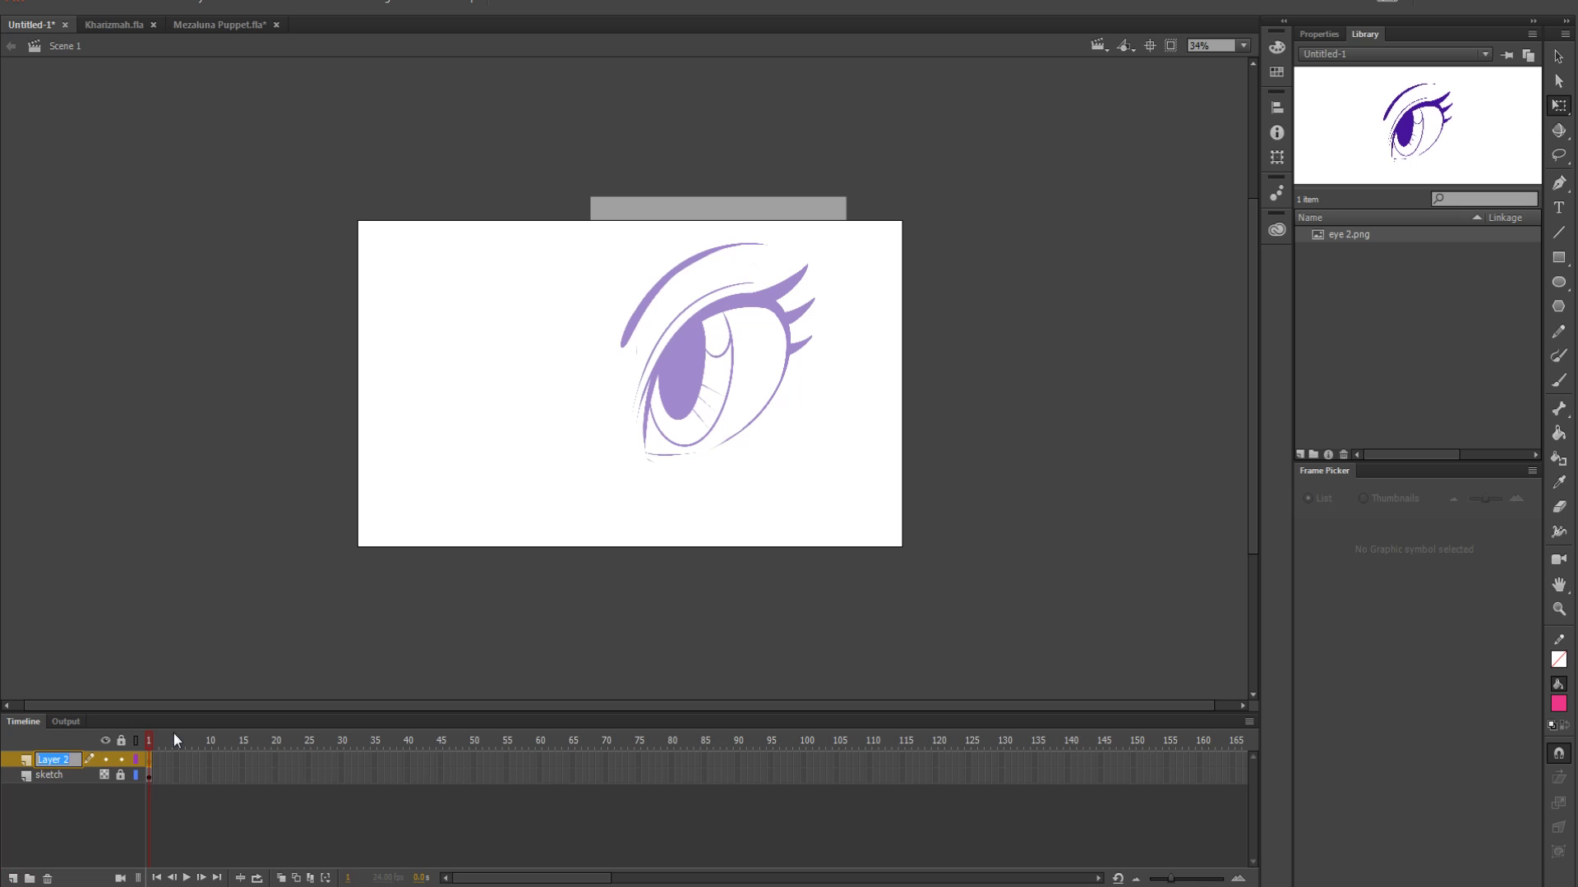
type("L")
key("Return")
Activate the Brush tool for the Lines layer and set its fill color to black (#000000)
key("ctrl+equal")
key("ctrl+equal")
left_click_drag(883, 264, 561, 317)
key("ctrl+minus")
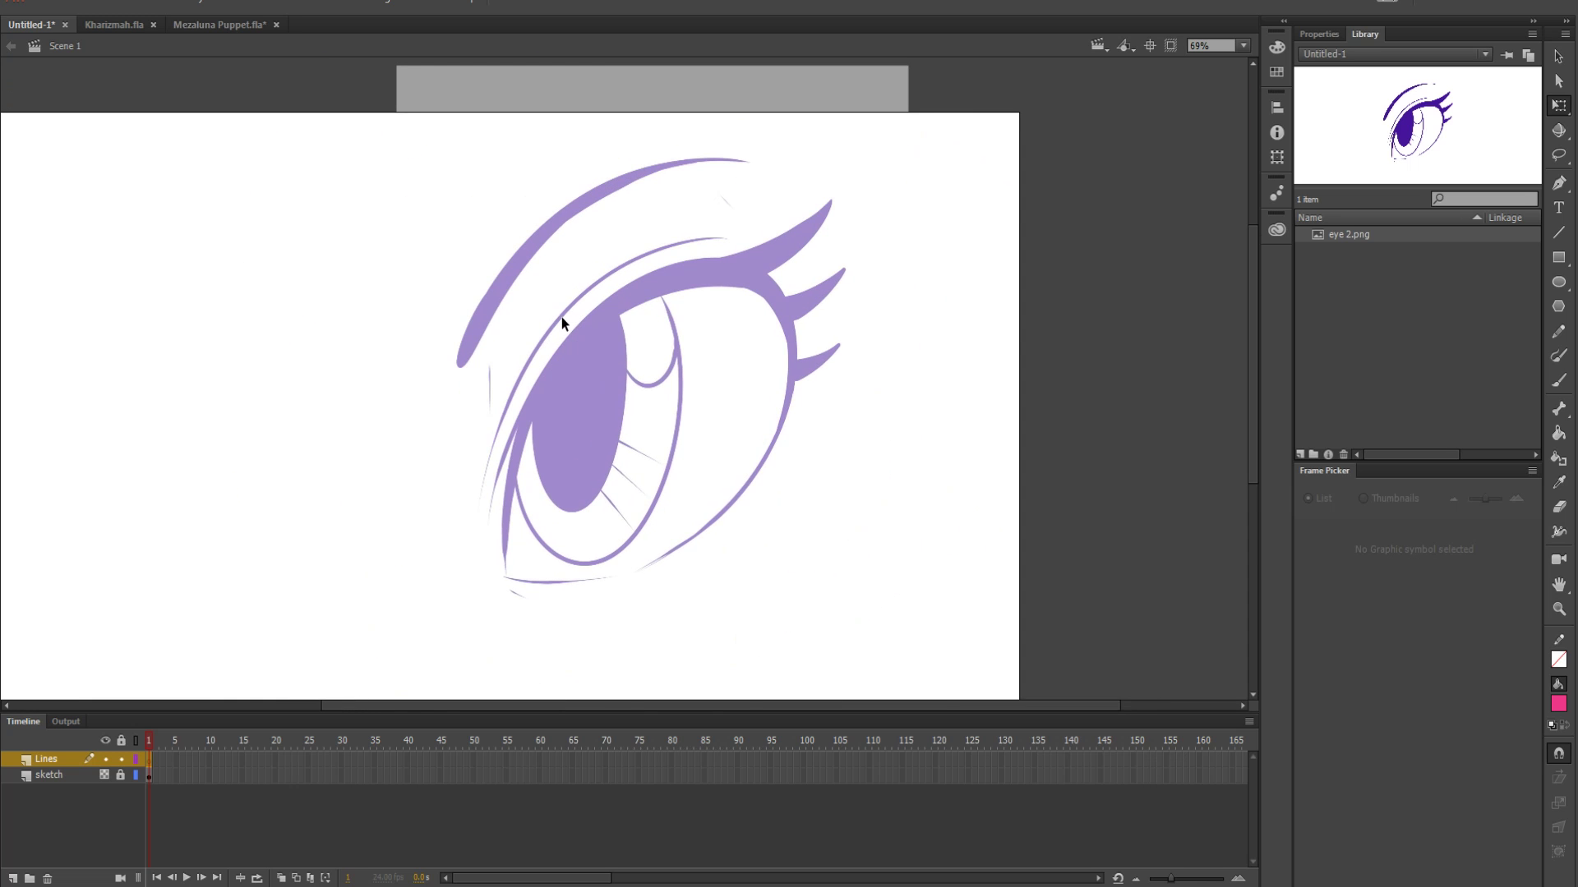
scroll(561, 317, "up", 2)
scroll(560, 318, "down", 2)
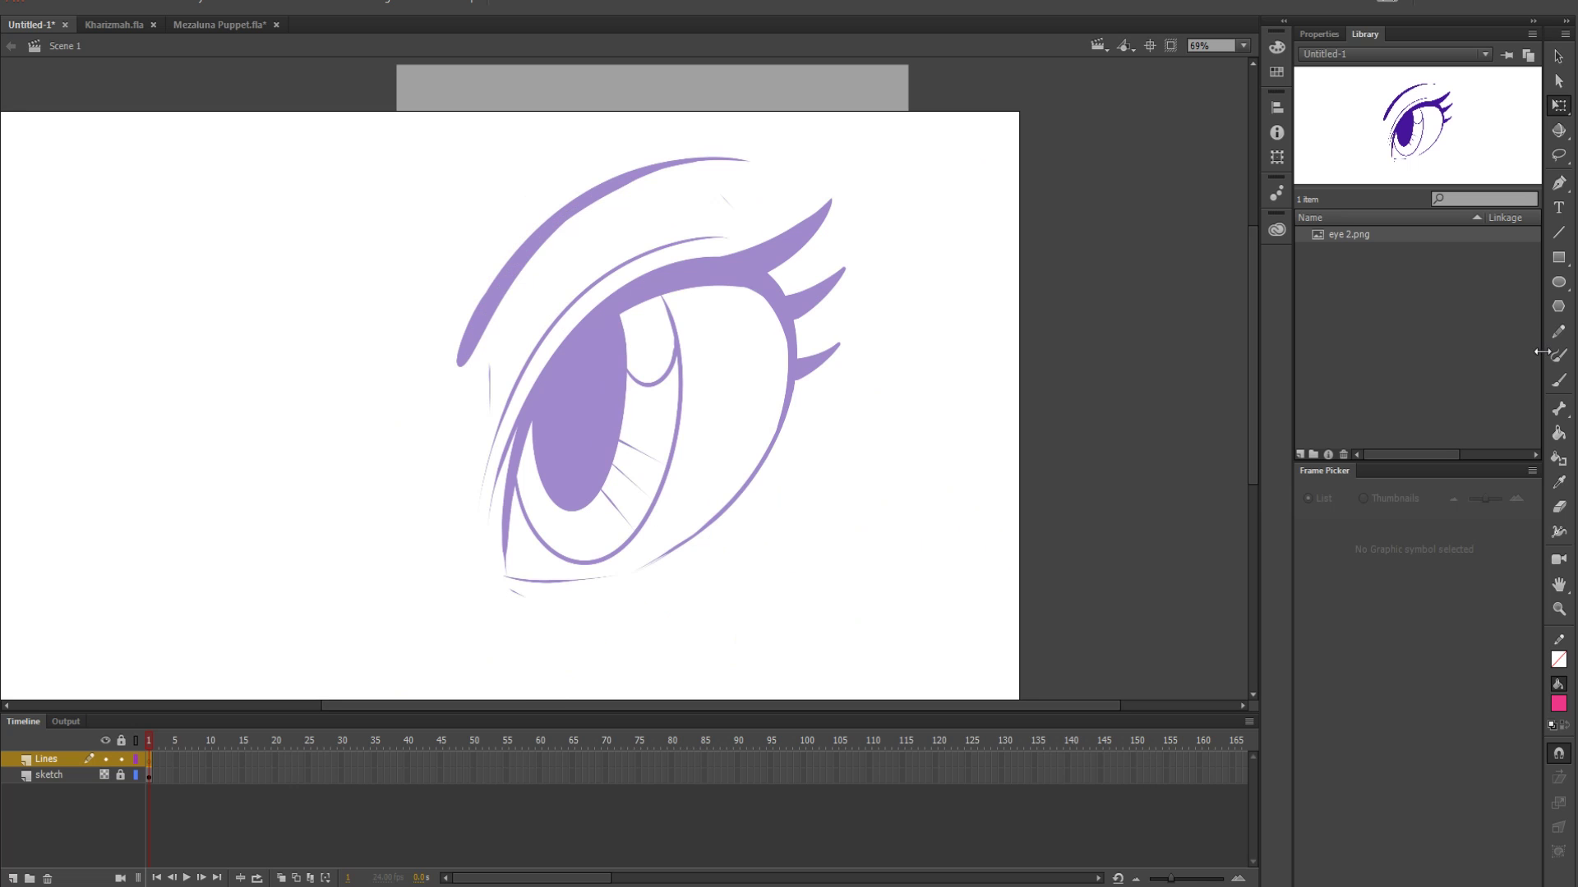
left_click(1559, 381)
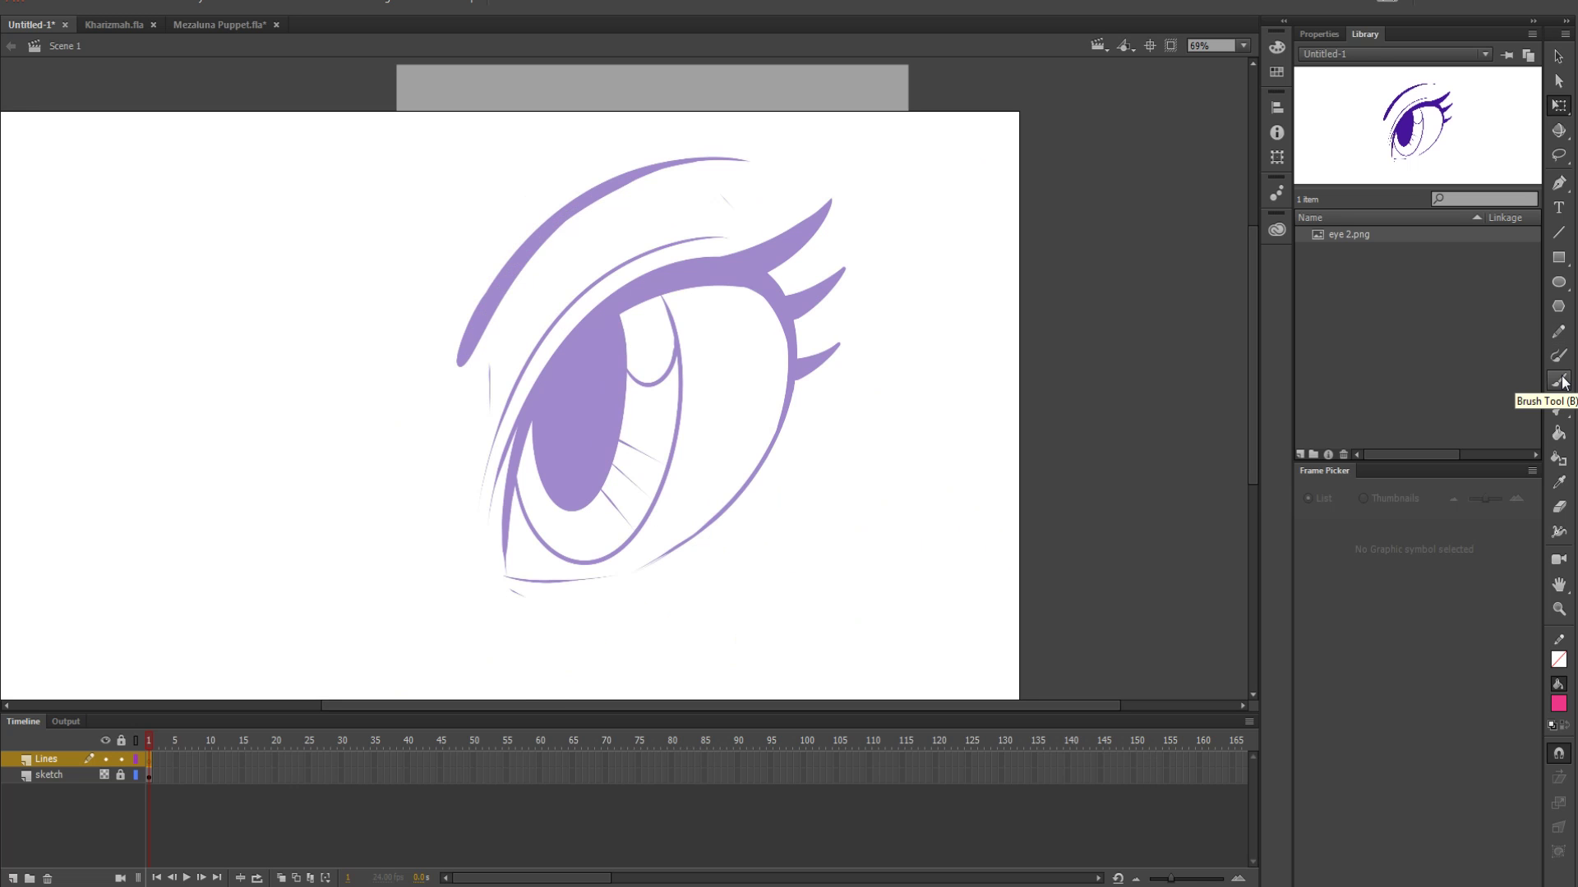
left_click(1561, 381)
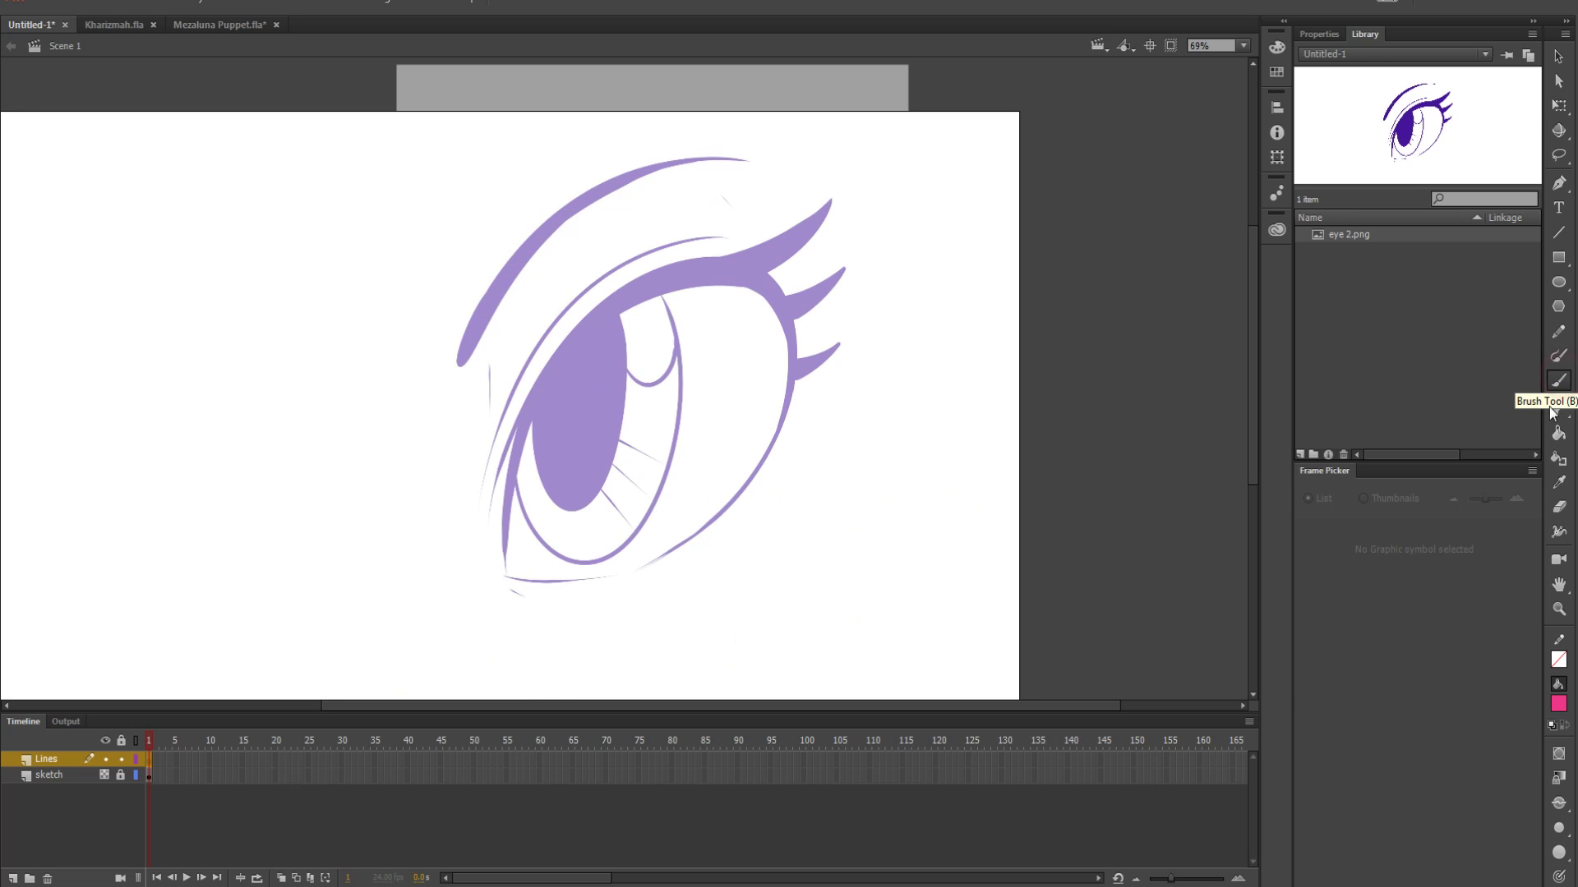
left_click(1560, 705)
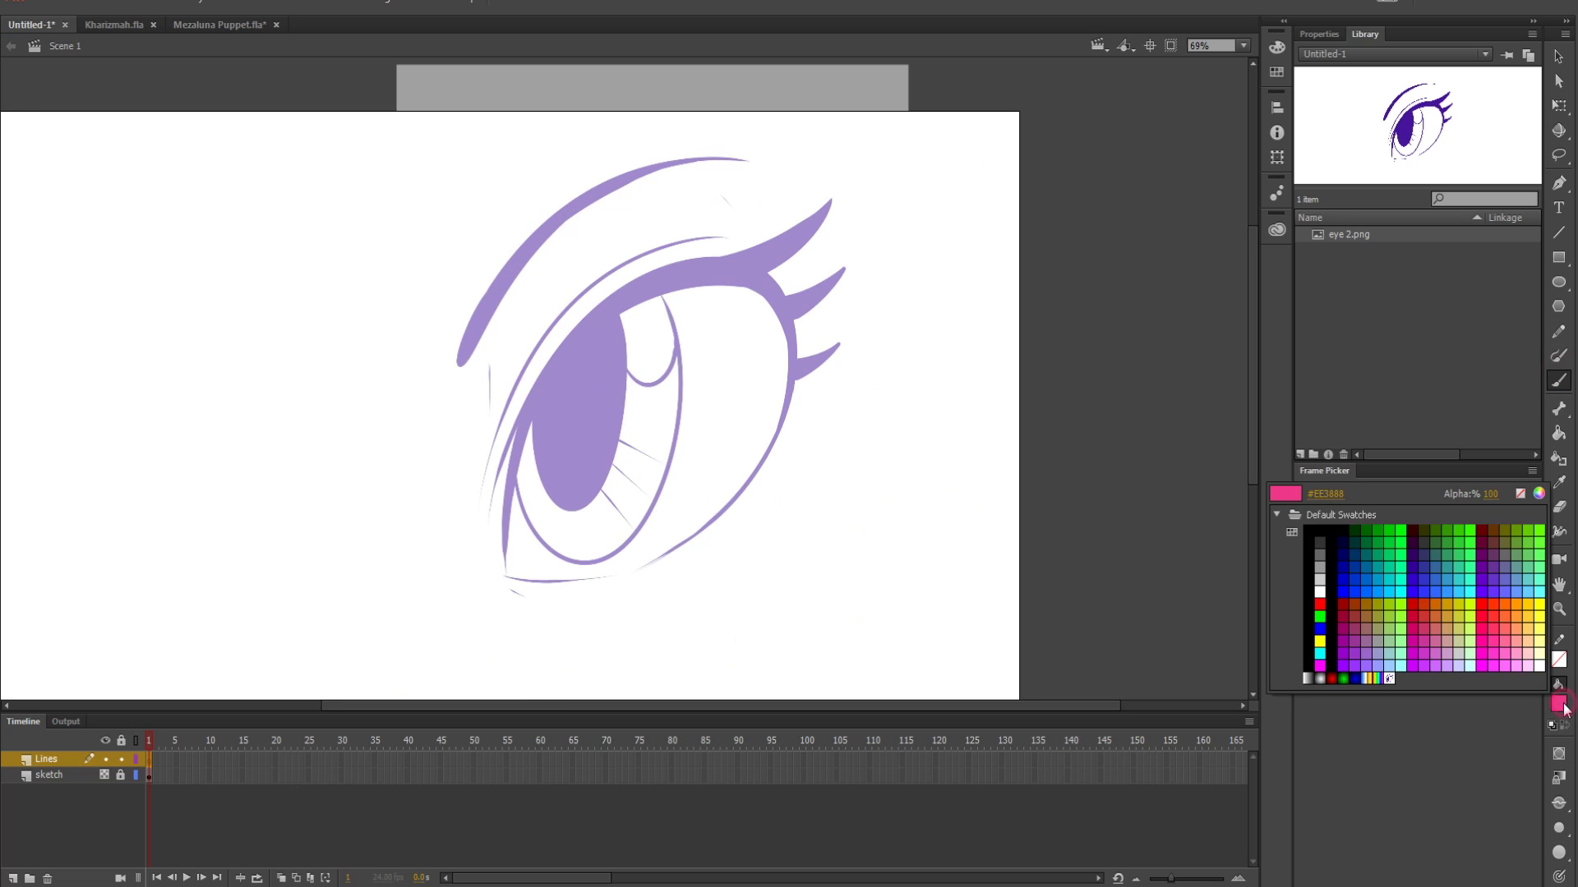
left_click(1341, 530)
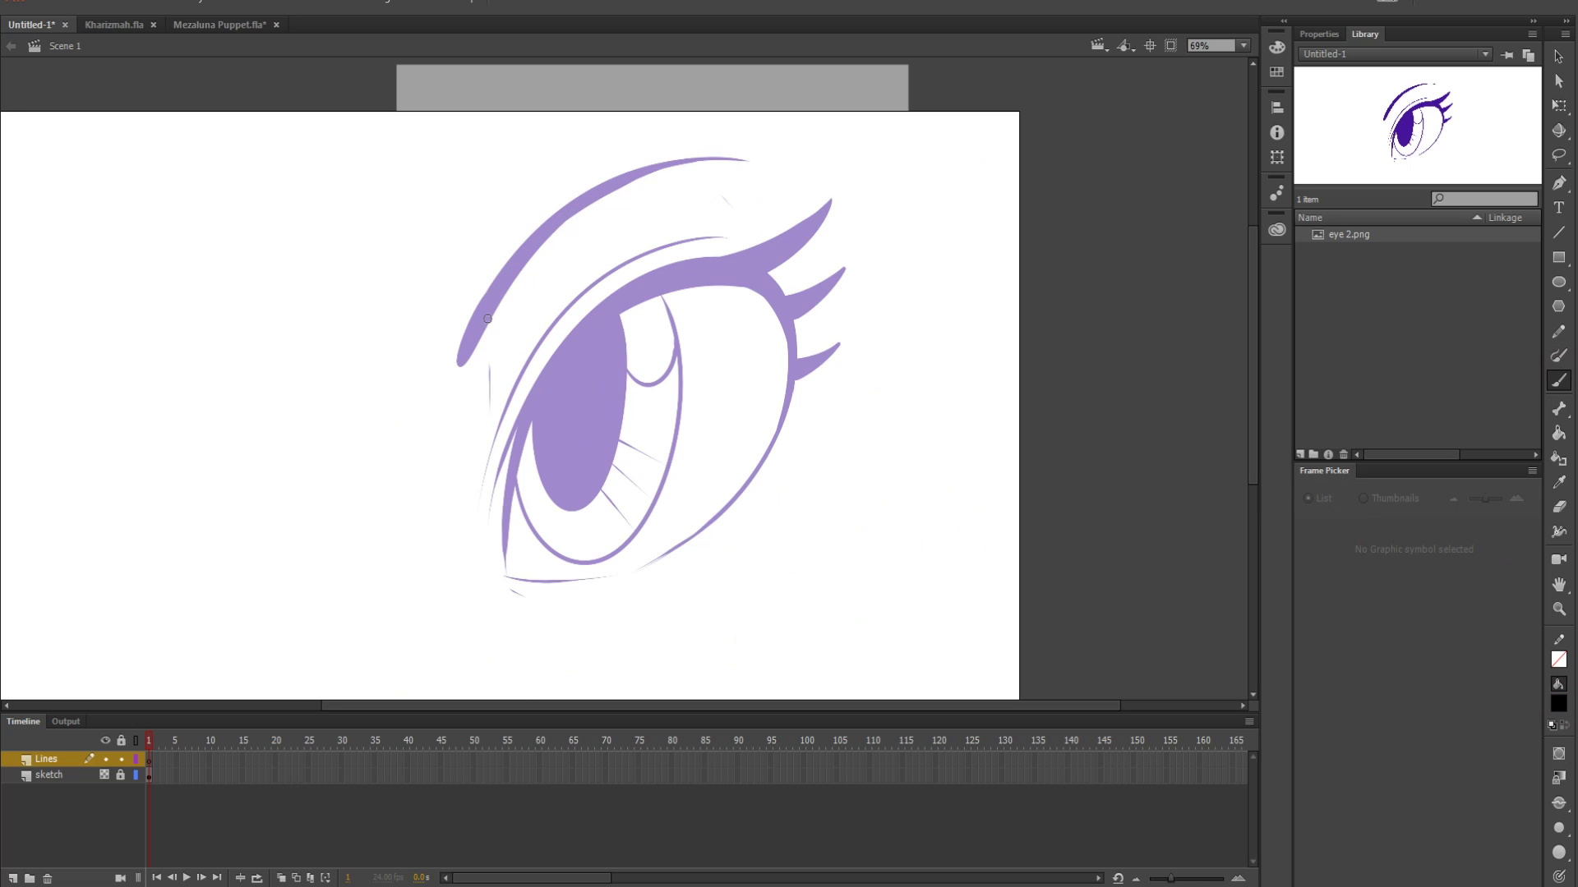
Try tracing the upper eyelid with freehand black brush strokes, undoing the attempts
left_click_drag(756, 305, 822, 507)
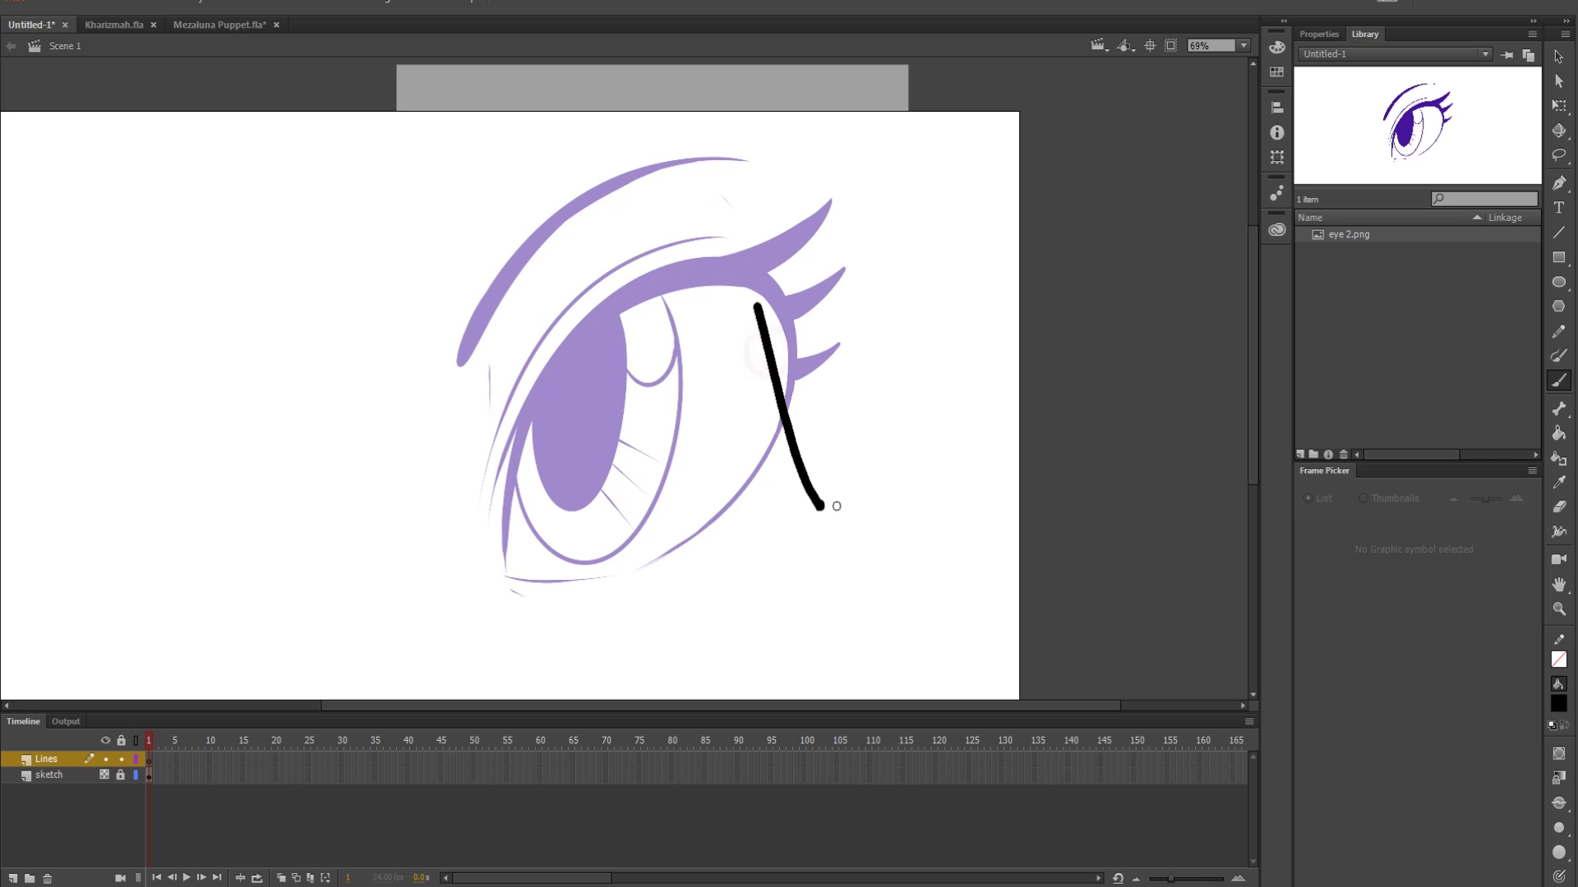
key("ctrl+z")
mouse_move(805, 235)
left_mouse_down()
mouse_move(779, 233)
mouse_move(676, 395)
mouse_move(696, 531)
left_mouse_up()
key("ctrl+z")
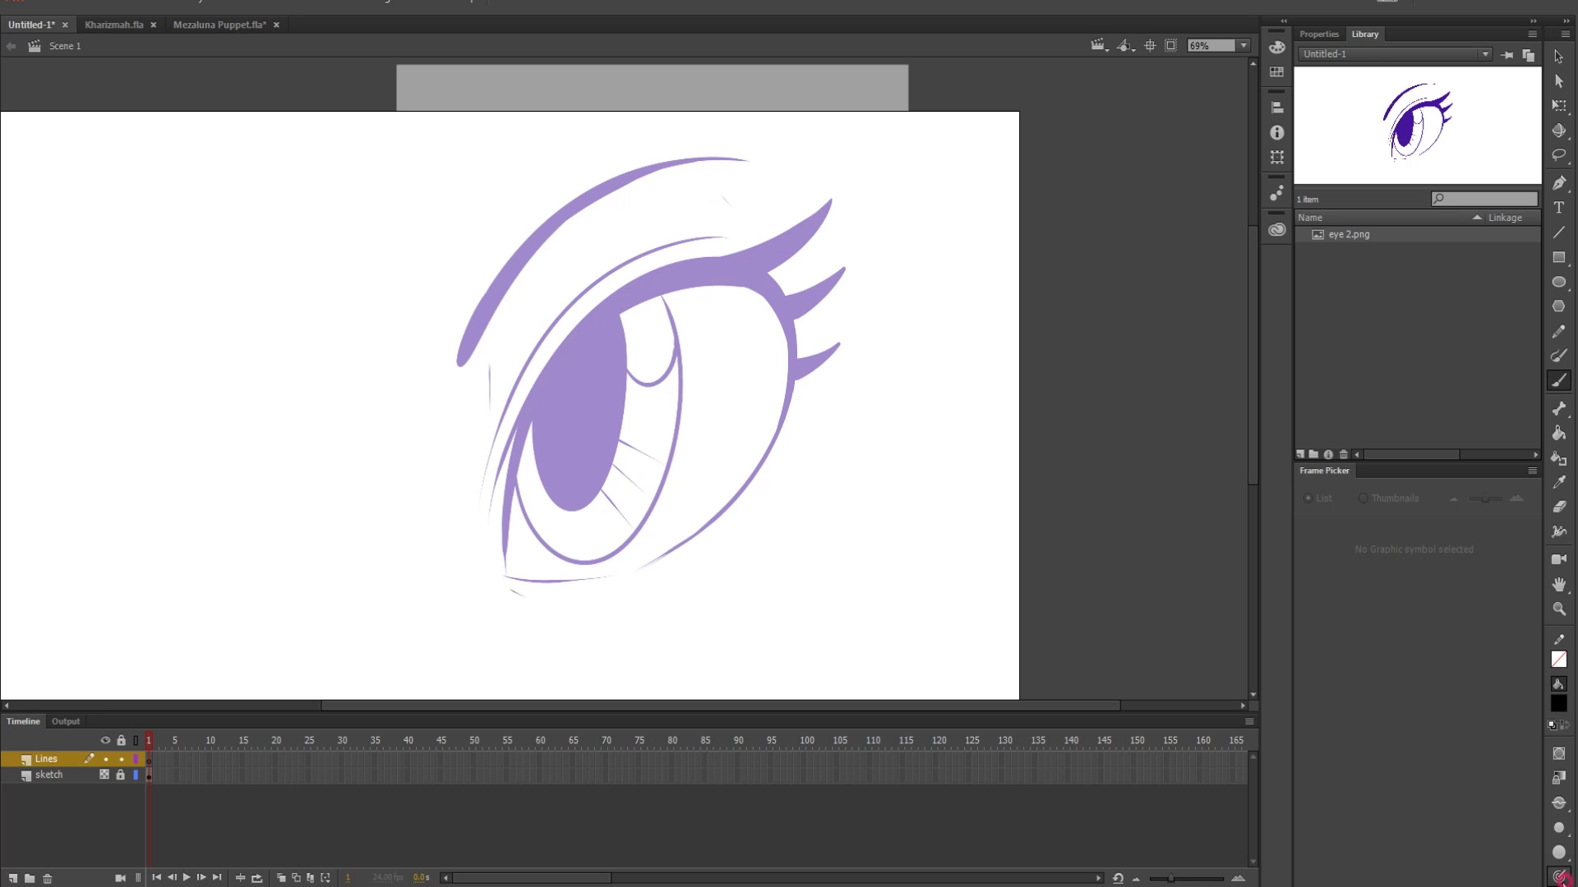
mouse_move(815, 264)
left_mouse_down()
mouse_move(534, 486)
mouse_move(526, 617)
left_mouse_up()
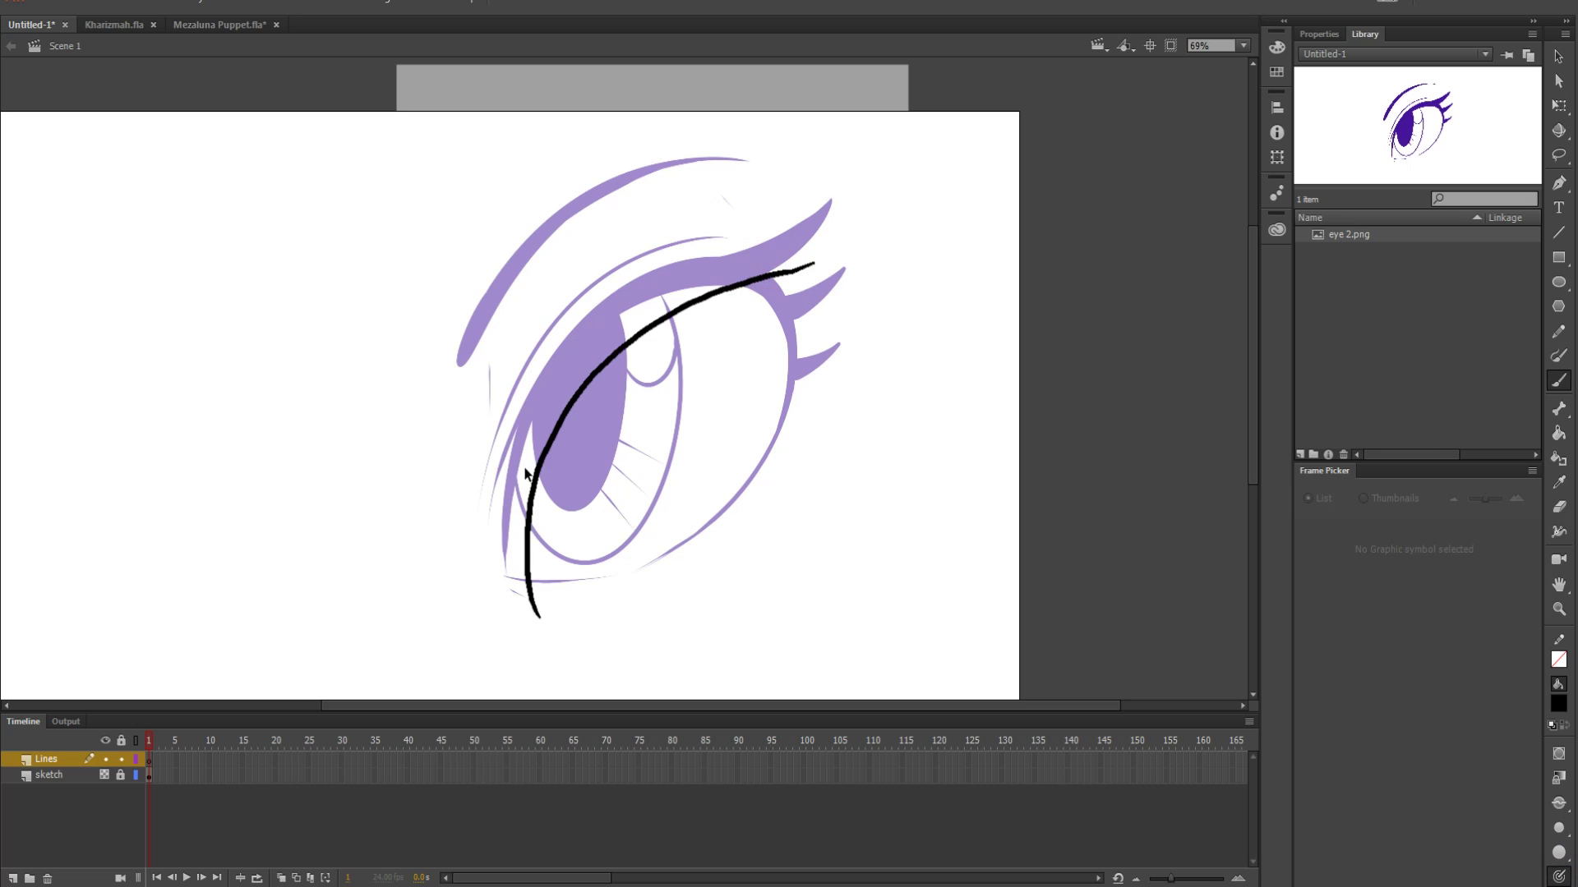
key("ctrl+z")
left_click_drag(771, 258, 532, 535)
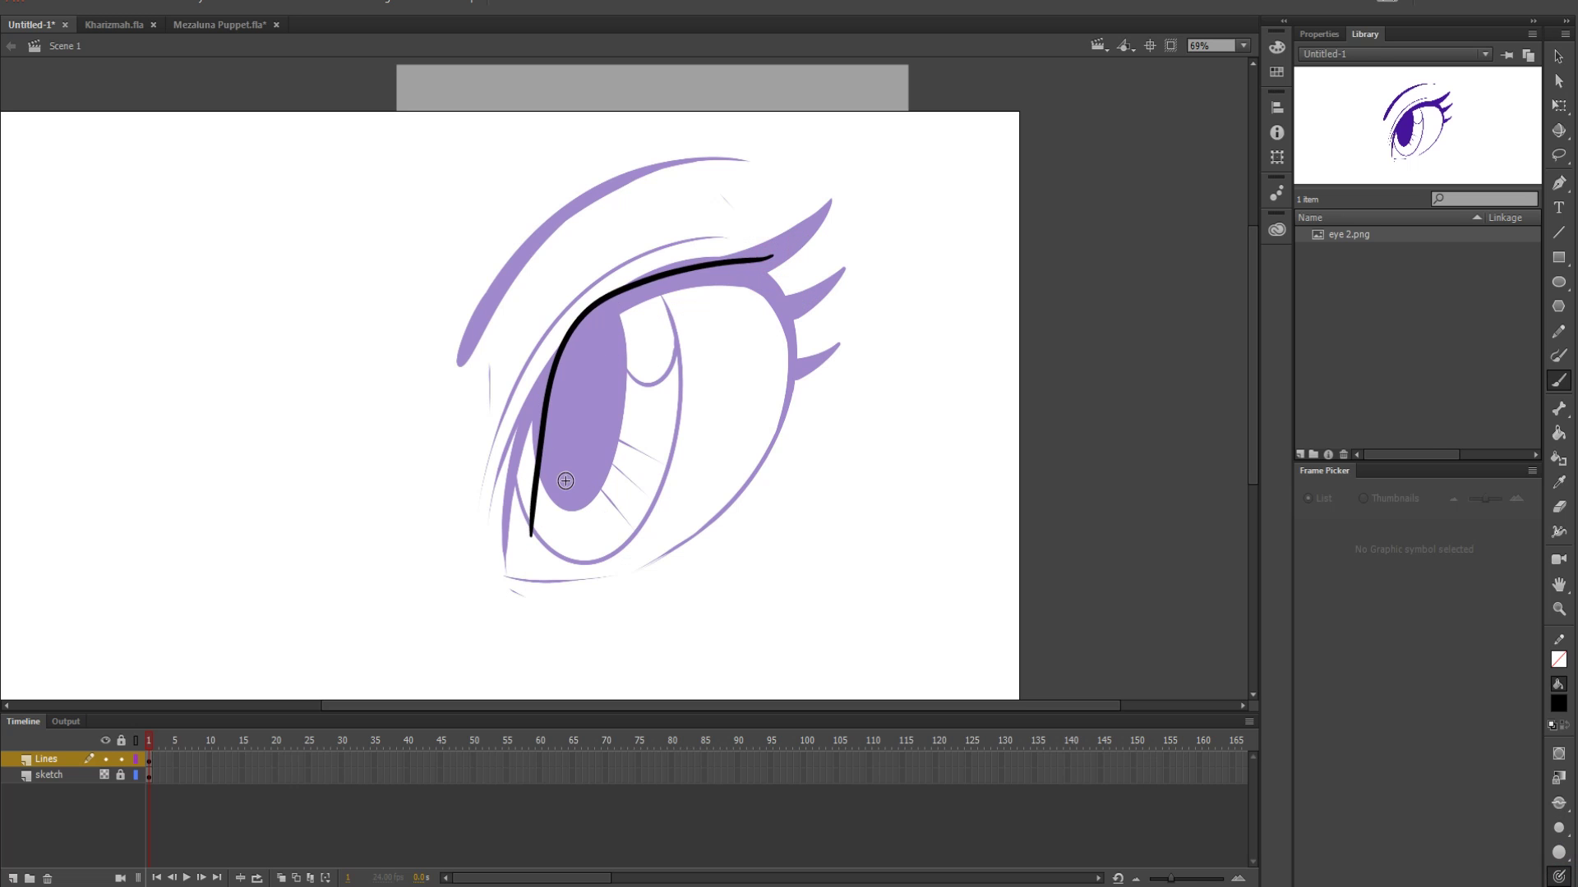
key("ctrl+z")
mouse_move(753, 252)
left_mouse_down()
mouse_move(510, 440)
mouse_move(503, 581)
left_mouse_up()
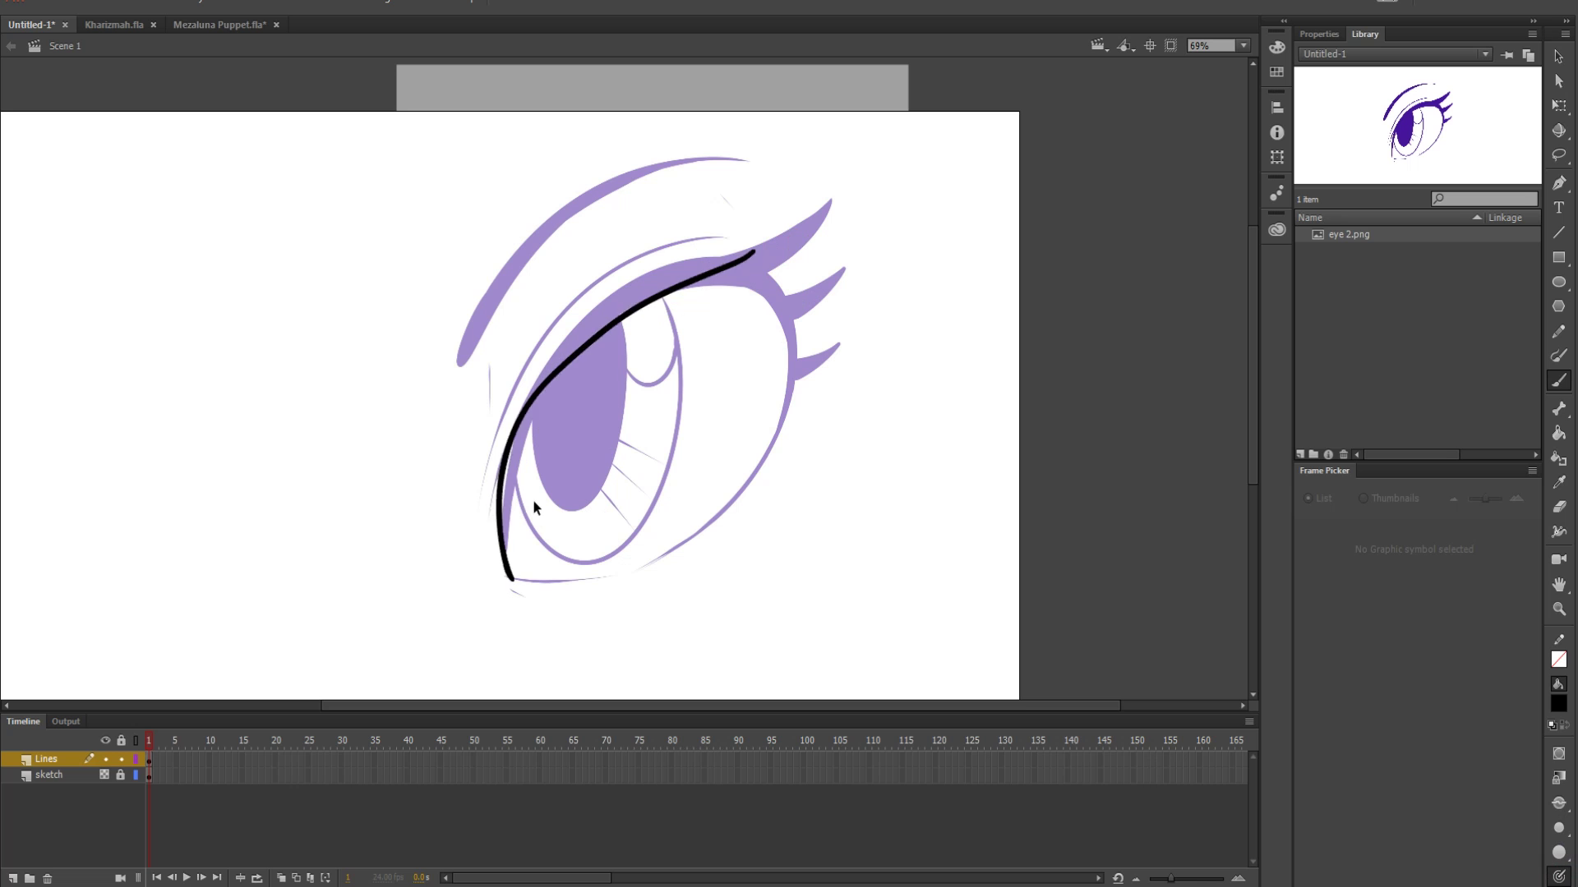
key("ctrl+z")
left_click_drag(637, 253, 793, 230)
mouse_move(543, 251)
left_mouse_down()
mouse_move(486, 411)
mouse_move(488, 497)
mouse_move(691, 528)
mouse_move(744, 561)
left_mouse_up()
key("ctrl+z")
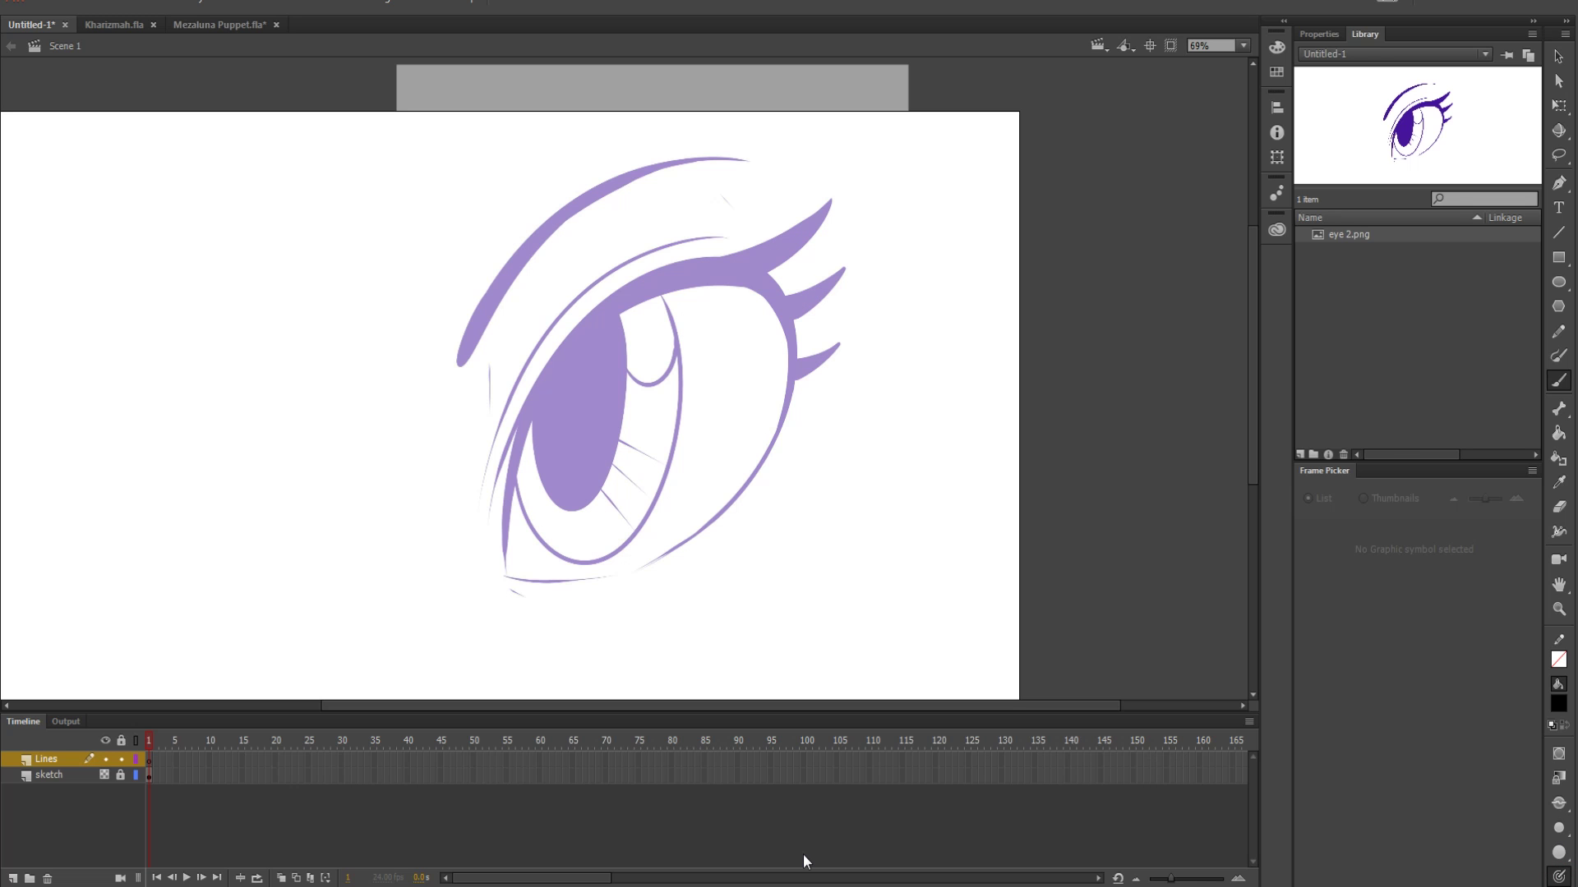
Switch to the Line tool and show its fill and stroke properties
left_click(1558, 232)
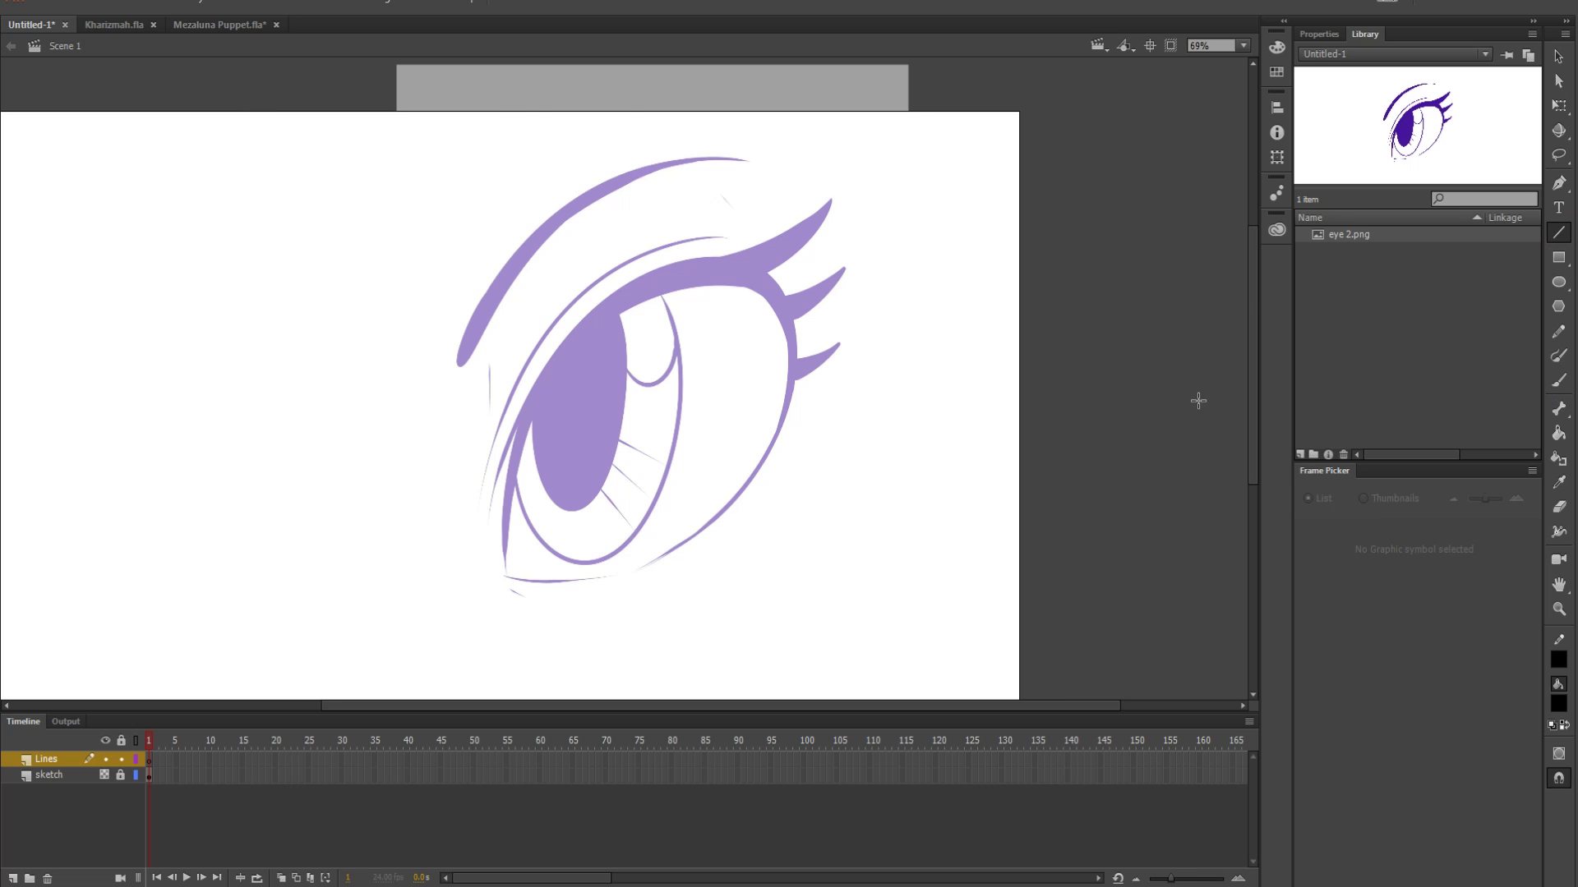
scroll(803, 378, "down", 3)
scroll(803, 377, "up", 3)
left_click(1320, 35)
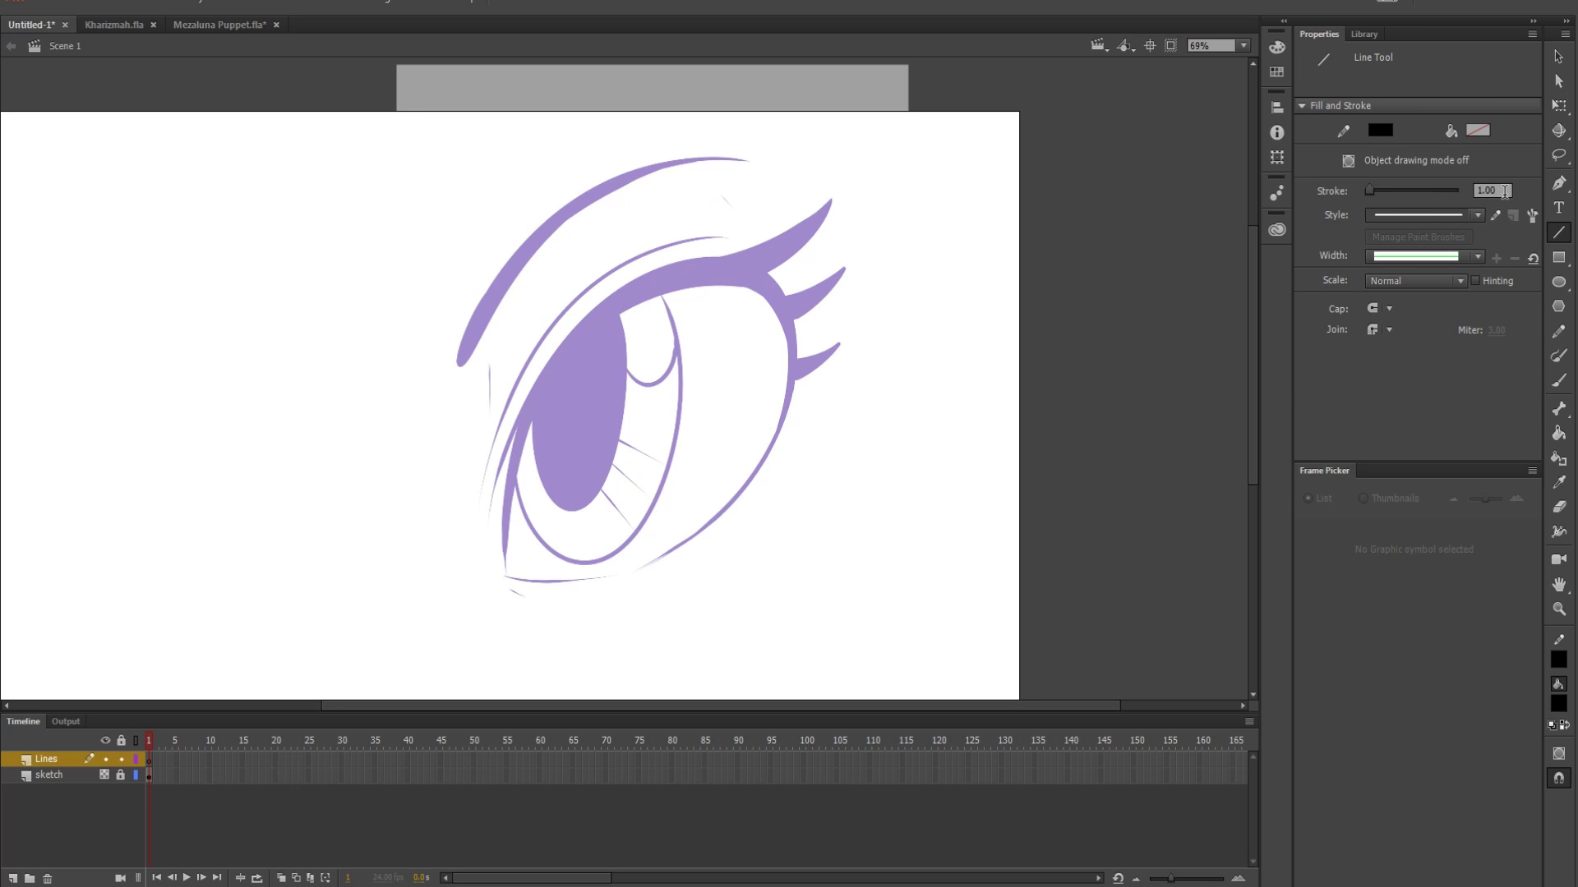
Try straight test lines over the sketched upper lid and inner corner with a 7.00 stroke, undoing them
left_click(1498, 188)
key("Return")
left_click_drag(656, 247, 511, 455)
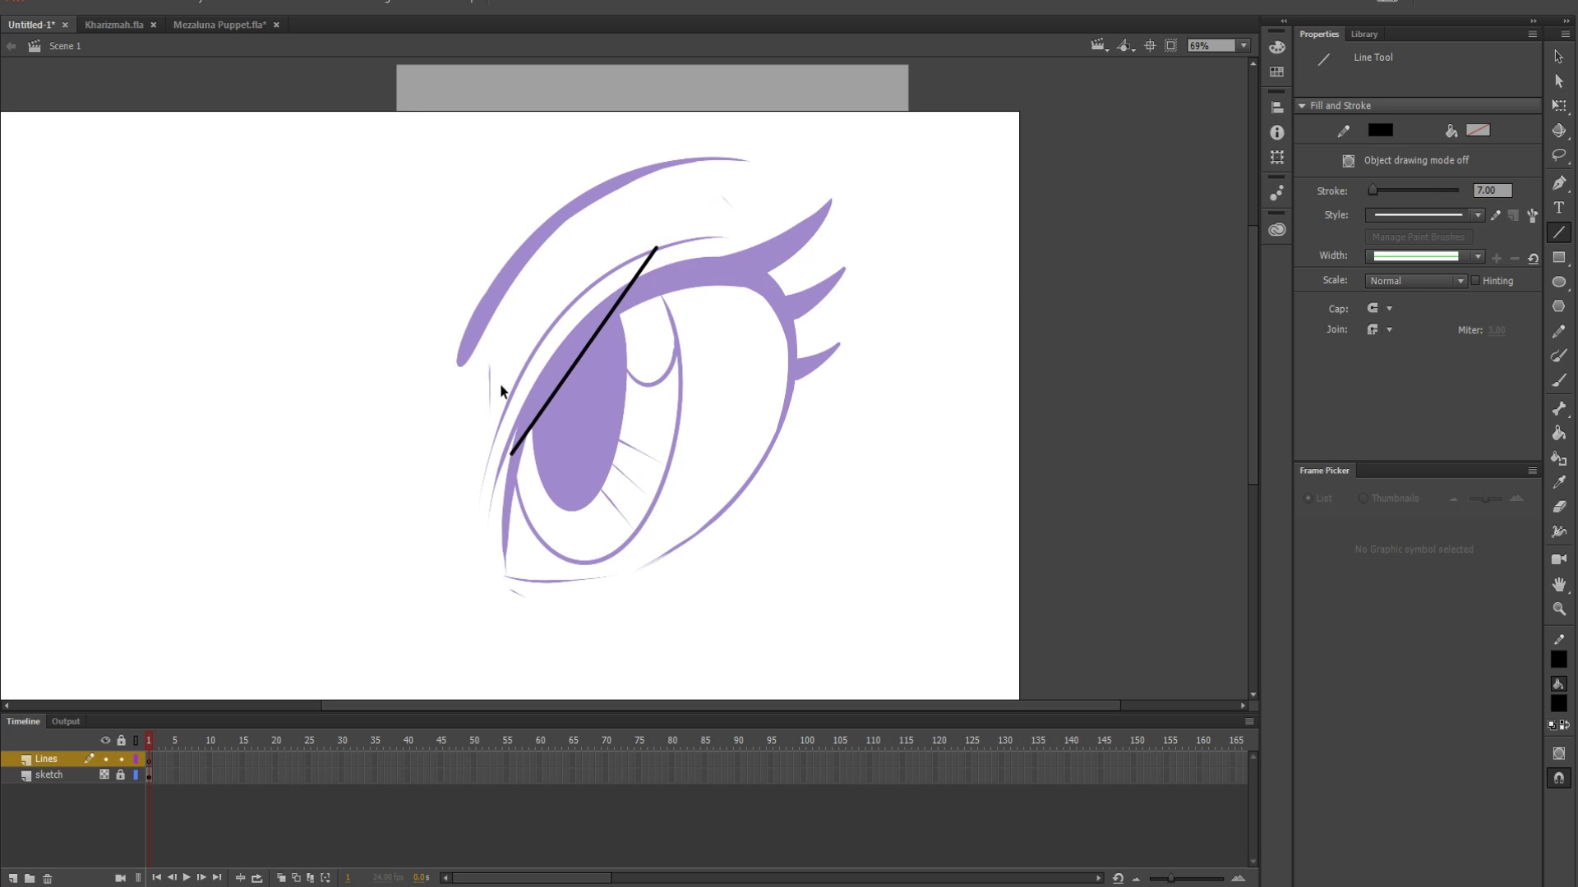
key("ctrl+z")
key("ctrl+equal")
mouse_move(564, 352)
left_mouse_down()
mouse_move(772, 232)
mouse_move(679, 219)
mouse_move(619, 291)
left_mouse_up()
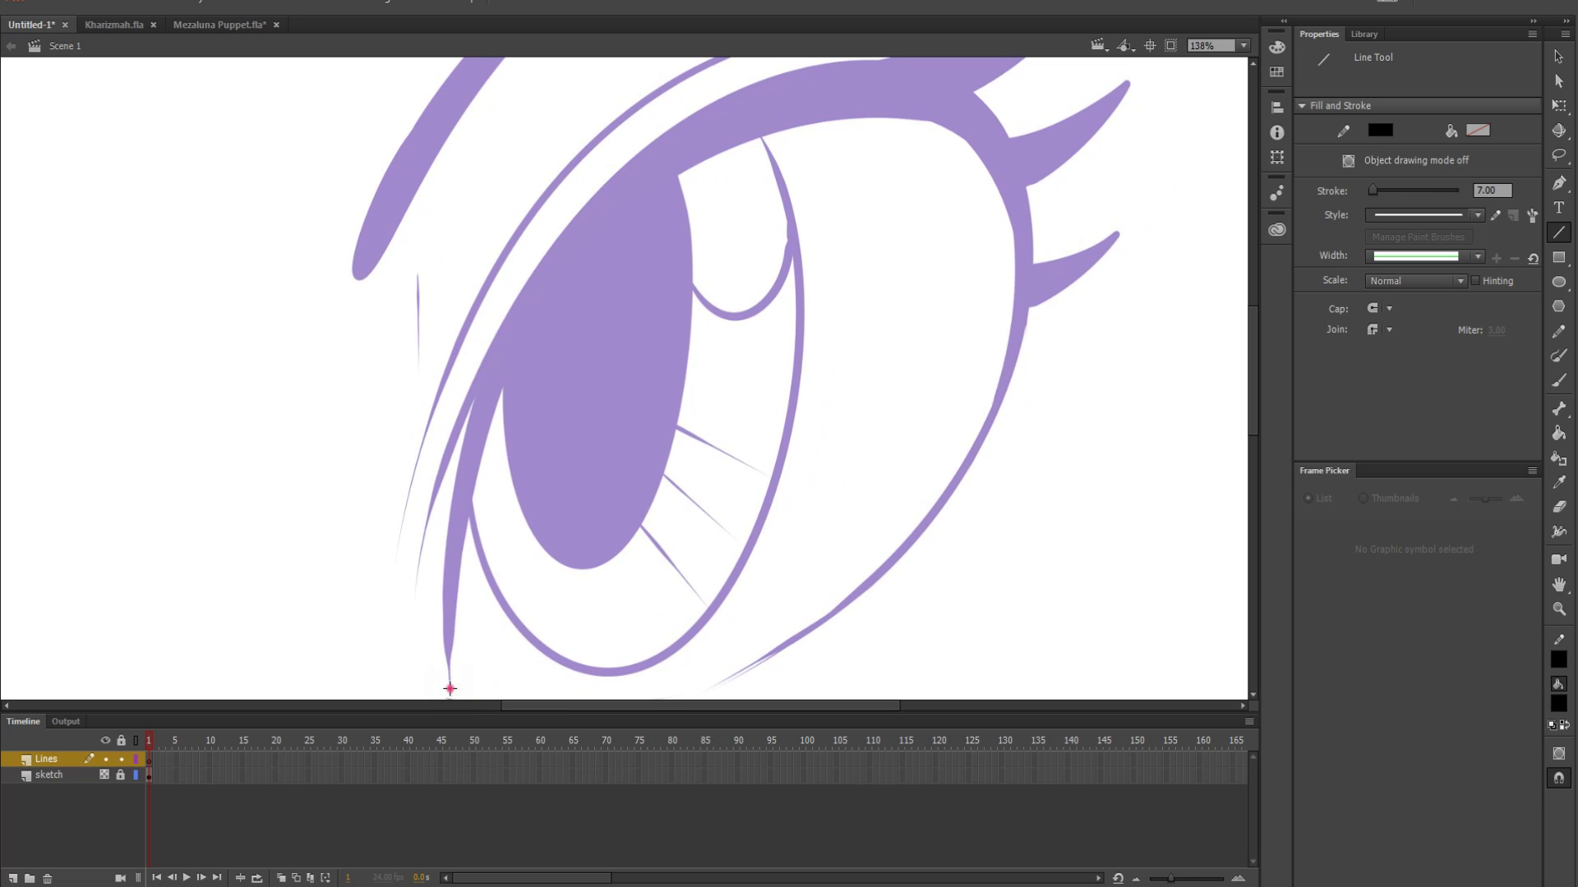
left_click_drag(450, 689, 449, 567)
key("ctrl+z")
Set the line stroke to 4.00 and draw connected straight segments from the eye's inner corner up along the upper lid
left_click_drag(1397, 210, 1390, 216)
type("4")
key("Return")
left_click_drag(451, 688, 451, 500)
left_click_drag(451, 499, 555, 243)
mouse_move(554, 243)
left_mouse_down()
mouse_move(741, 125)
mouse_move(788, 72)
left_mouse_up()
key("space")
left_click_drag(727, 226, 579, 482)
mouse_move(641, 328)
left_mouse_down()
mouse_move(740, 320)
mouse_move(826, 356)
mouse_move(838, 120)
left_mouse_up()
Continue the straight segments down the eye's outer side and along the lower lid, closing the outline at the inner corner
key("space")
mouse_move(838, 120)
left_mouse_down()
mouse_move(865, 363)
mouse_move(891, 326)
left_mouse_up()
key("space")
mouse_move(891, 326)
left_mouse_down()
mouse_move(947, 223)
mouse_move(809, 483)
left_mouse_up()
left_click_drag(863, 425, 708, 562)
mouse_move(708, 562)
left_mouse_down()
mouse_move(645, 605)
mouse_move(535, 617)
left_mouse_up()
left_click_drag(536, 617, 376, 619)
Nudge the inner corner point onto the sketch and bend the outline's left and upper segments to follow the upper lid
key("v")
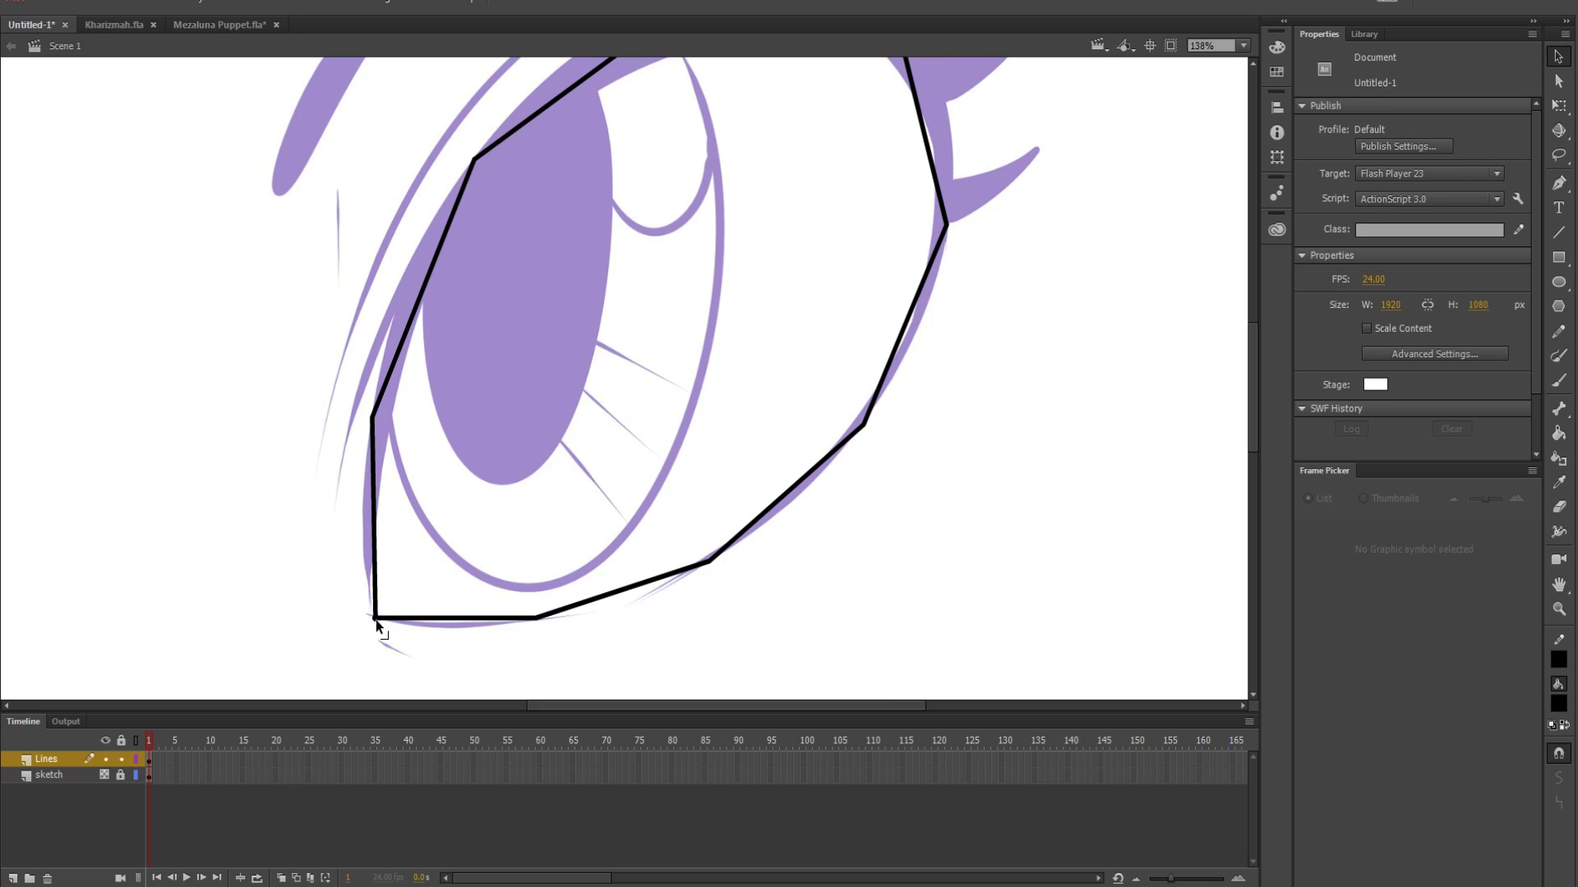
key("space")
left_click_drag(448, 516, 504, 615)
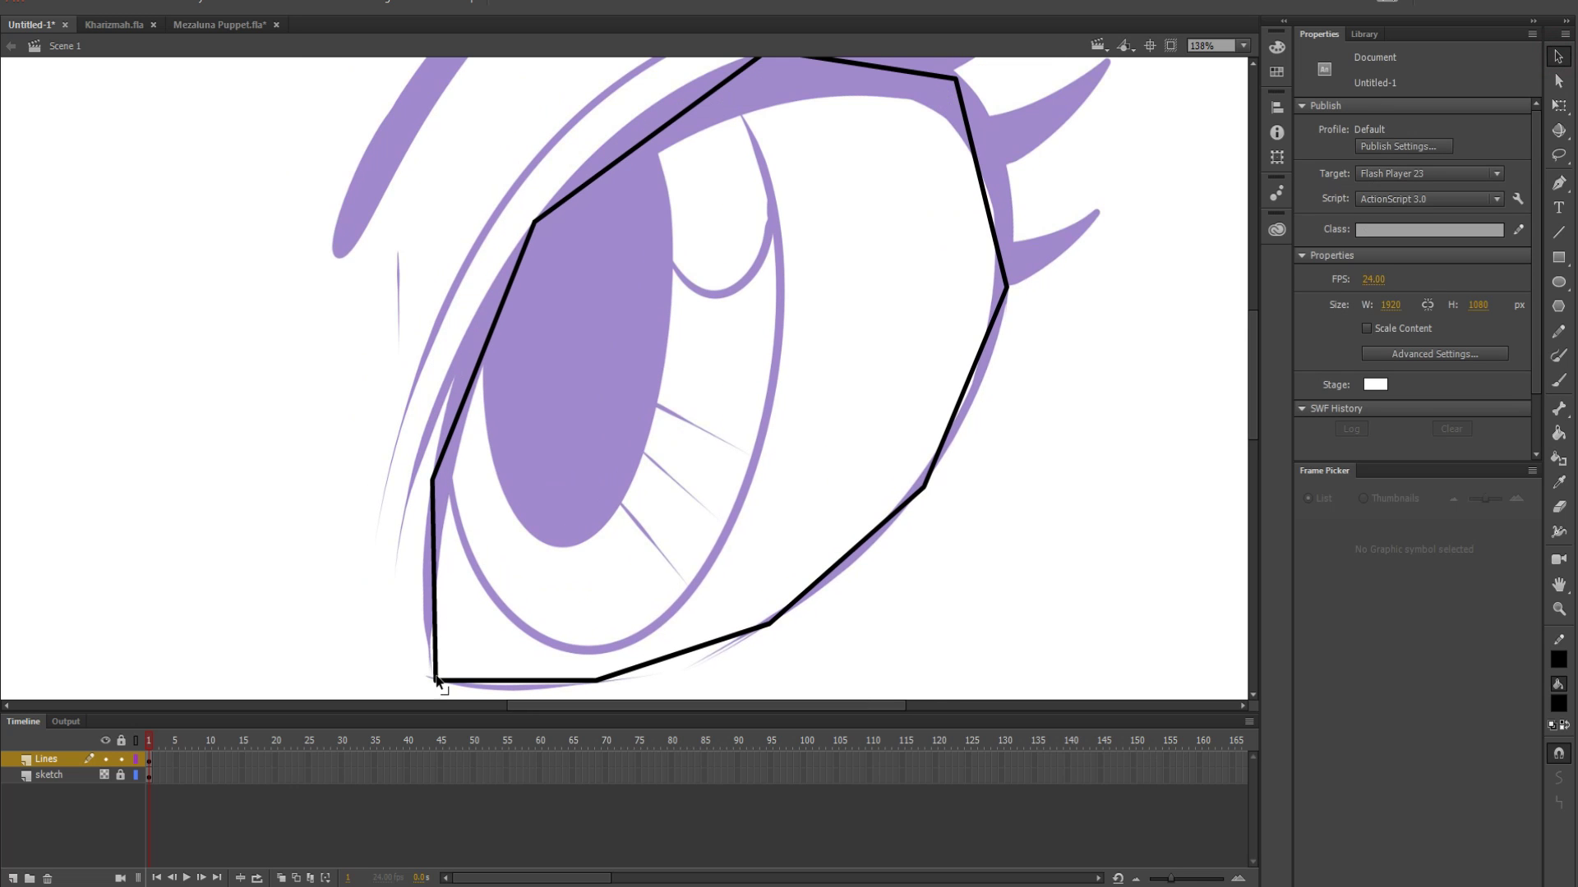
left_click_drag(435, 682, 430, 677)
left_click_drag(435, 614, 422, 609)
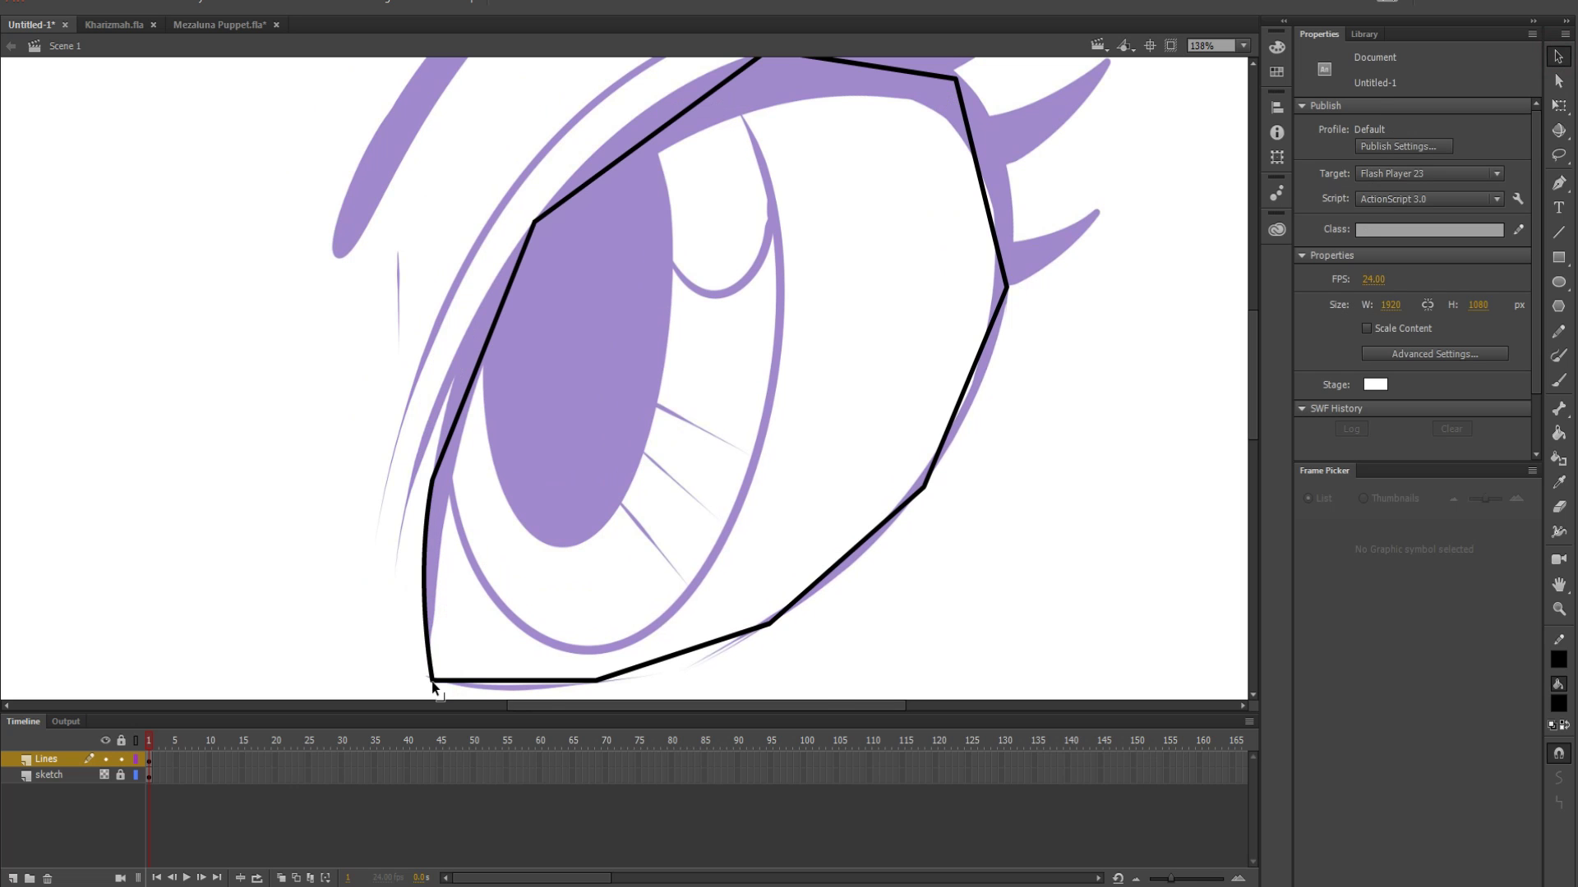
left_click_drag(453, 427, 444, 422)
left_click_drag(614, 269, 577, 431)
left_click_drag(585, 319, 573, 299)
left_click_drag(806, 227, 814, 202)
Bend the outline's outer and lower segments into curves along the sketch and adjust the point at the outer upper lid
left_click_drag(943, 336, 966, 328)
left_click_drag(916, 521, 879, 449)
left_click_drag(783, 480, 795, 490)
left_click_drag(612, 581, 614, 591)
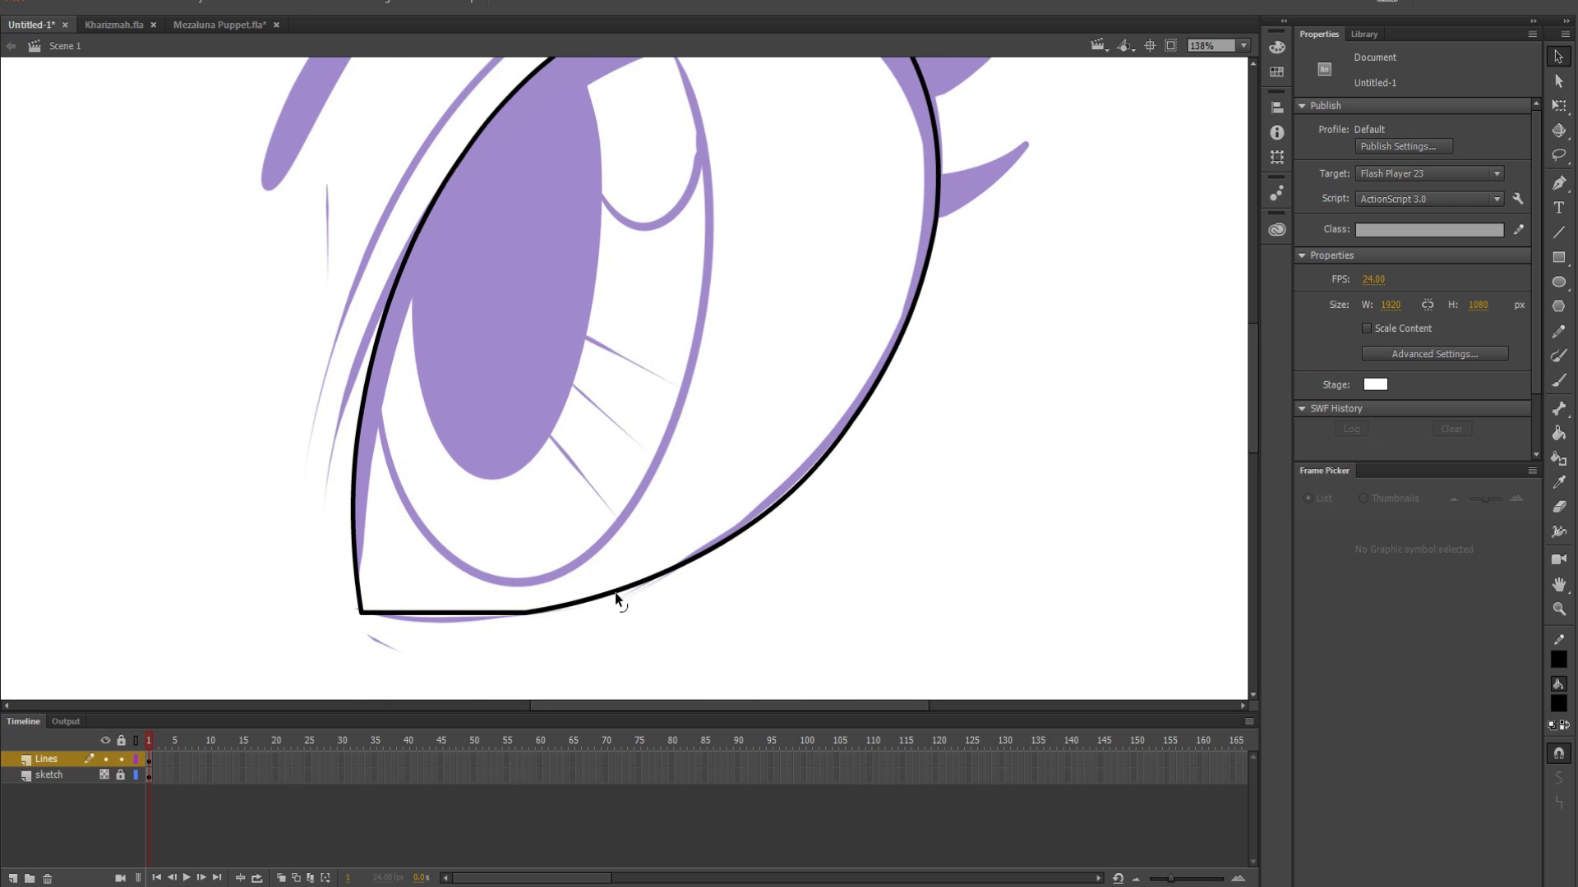
left_click_drag(483, 610, 483, 617)
left_click_drag(519, 501, 647, 576)
left_click_drag(966, 265, 894, 301)
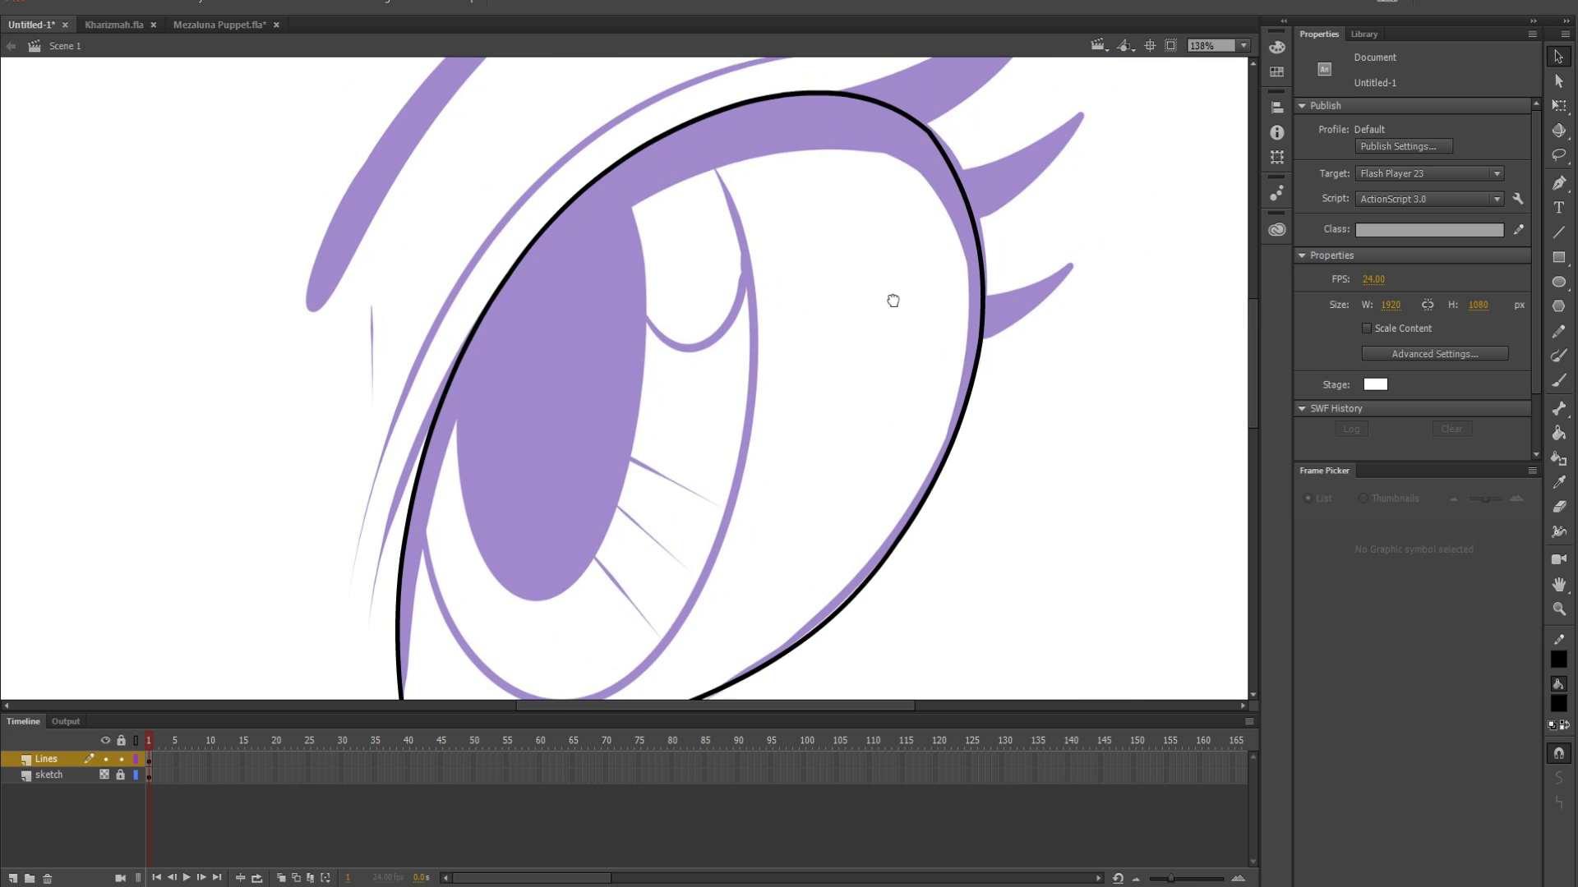
left_click_drag(930, 130, 932, 143)
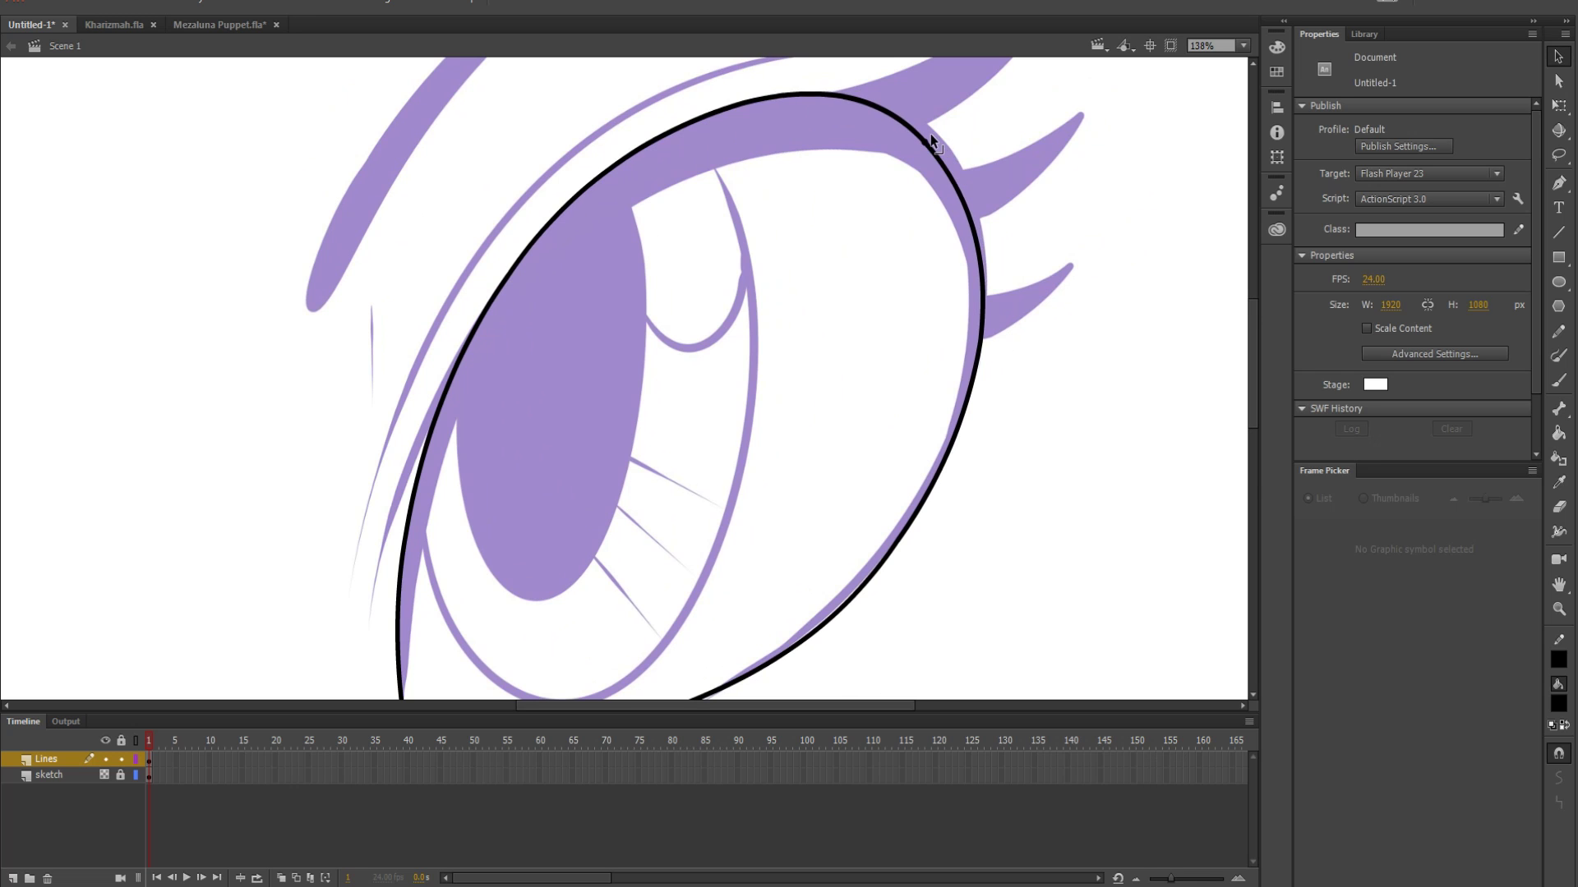
key("ctrl+minus")
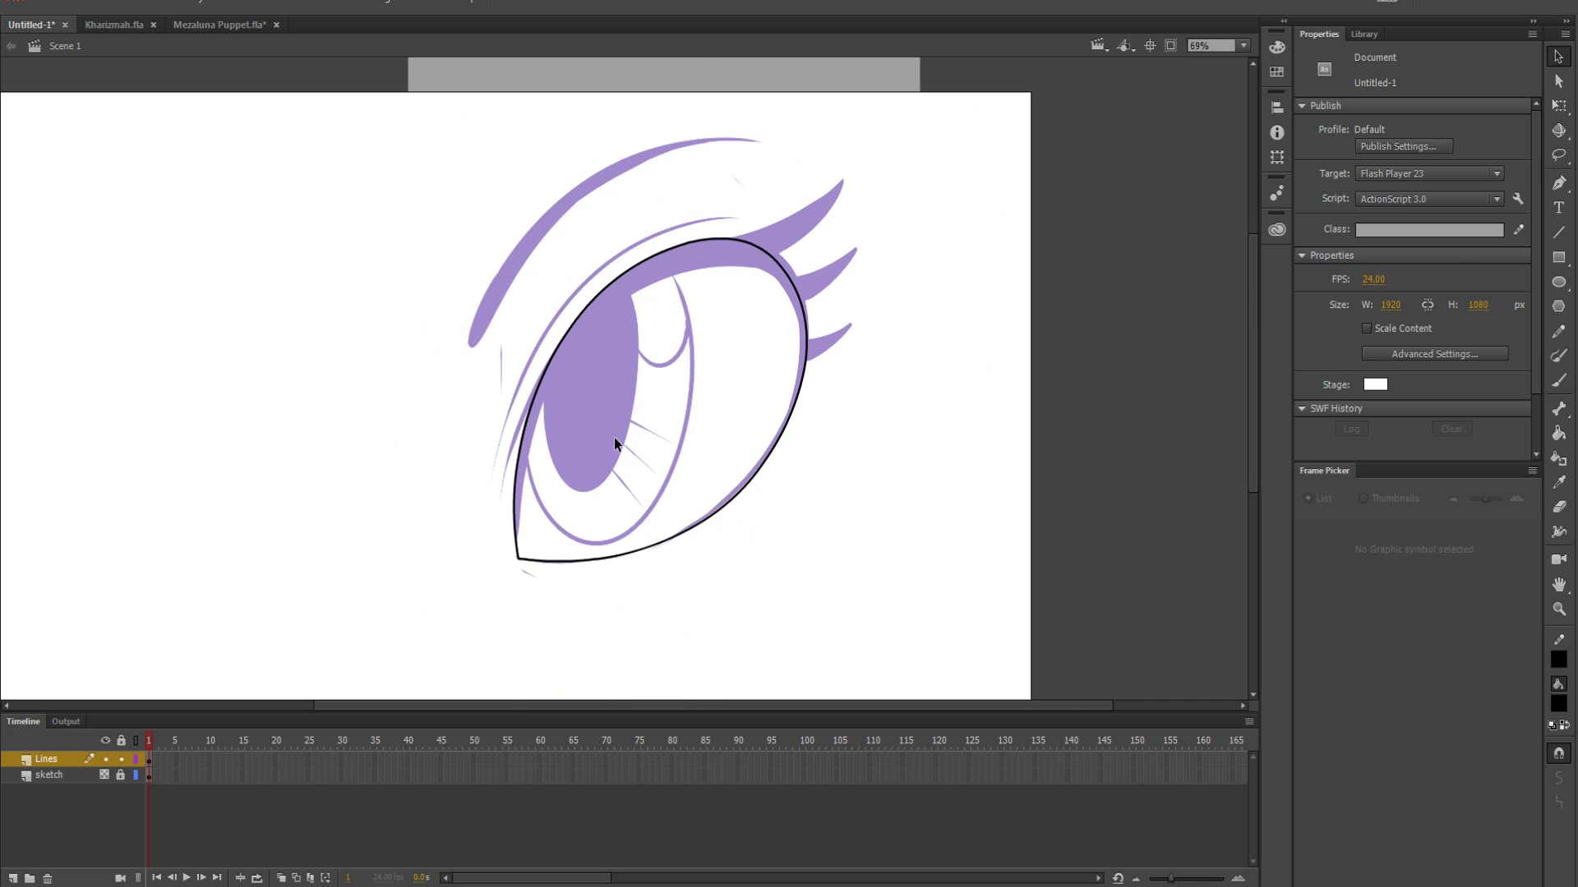
Draw a second closed outline of straight 4.00 segments inside the first, starting and ending at the inner corner
key("ctrl+equal")
scroll(613, 432, "down", 4)
key("n")
scroll(955, 261, "up", 1)
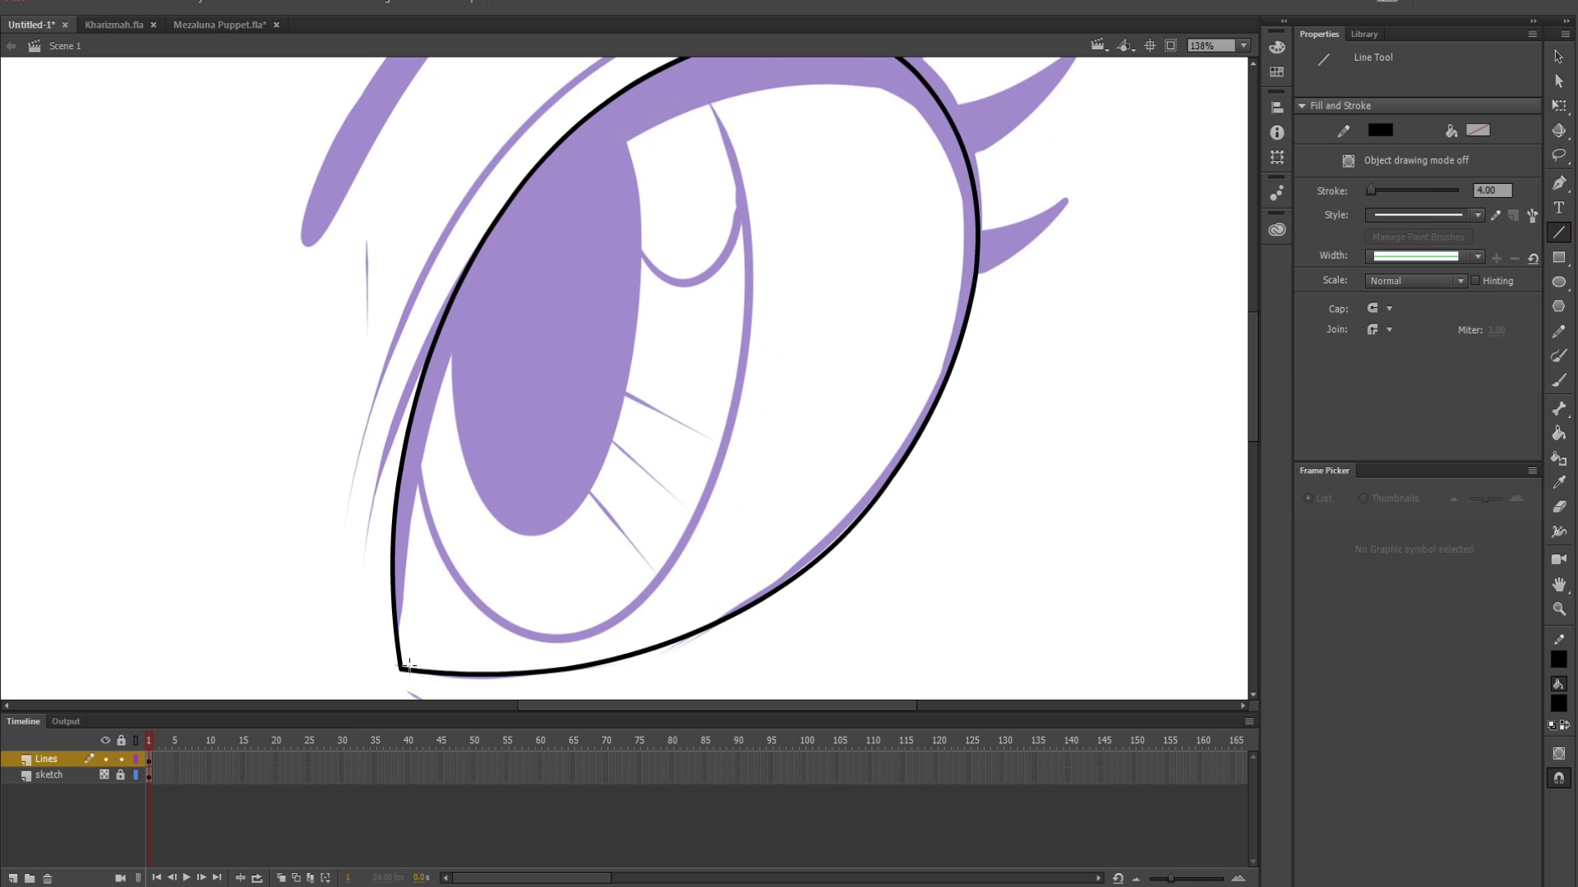
mouse_move(400, 669)
left_mouse_down()
mouse_move(431, 415)
mouse_move(578, 165)
left_mouse_up()
mouse_move(578, 165)
left_mouse_down()
mouse_move(797, 79)
mouse_move(933, 159)
mouse_move(937, 140)
left_mouse_up()
mouse_move(937, 141)
left_mouse_down()
mouse_move(946, 323)
mouse_move(801, 559)
mouse_move(542, 646)
left_mouse_up()
left_click_drag(543, 646, 400, 668)
Bend the inner outline's left and upper segments into curves along the lower edge of the thick upper lid
key("v")
scroll(427, 538, "up", 2)
left_click_drag(426, 532, 426, 530)
left_click_drag(493, 366, 474, 363)
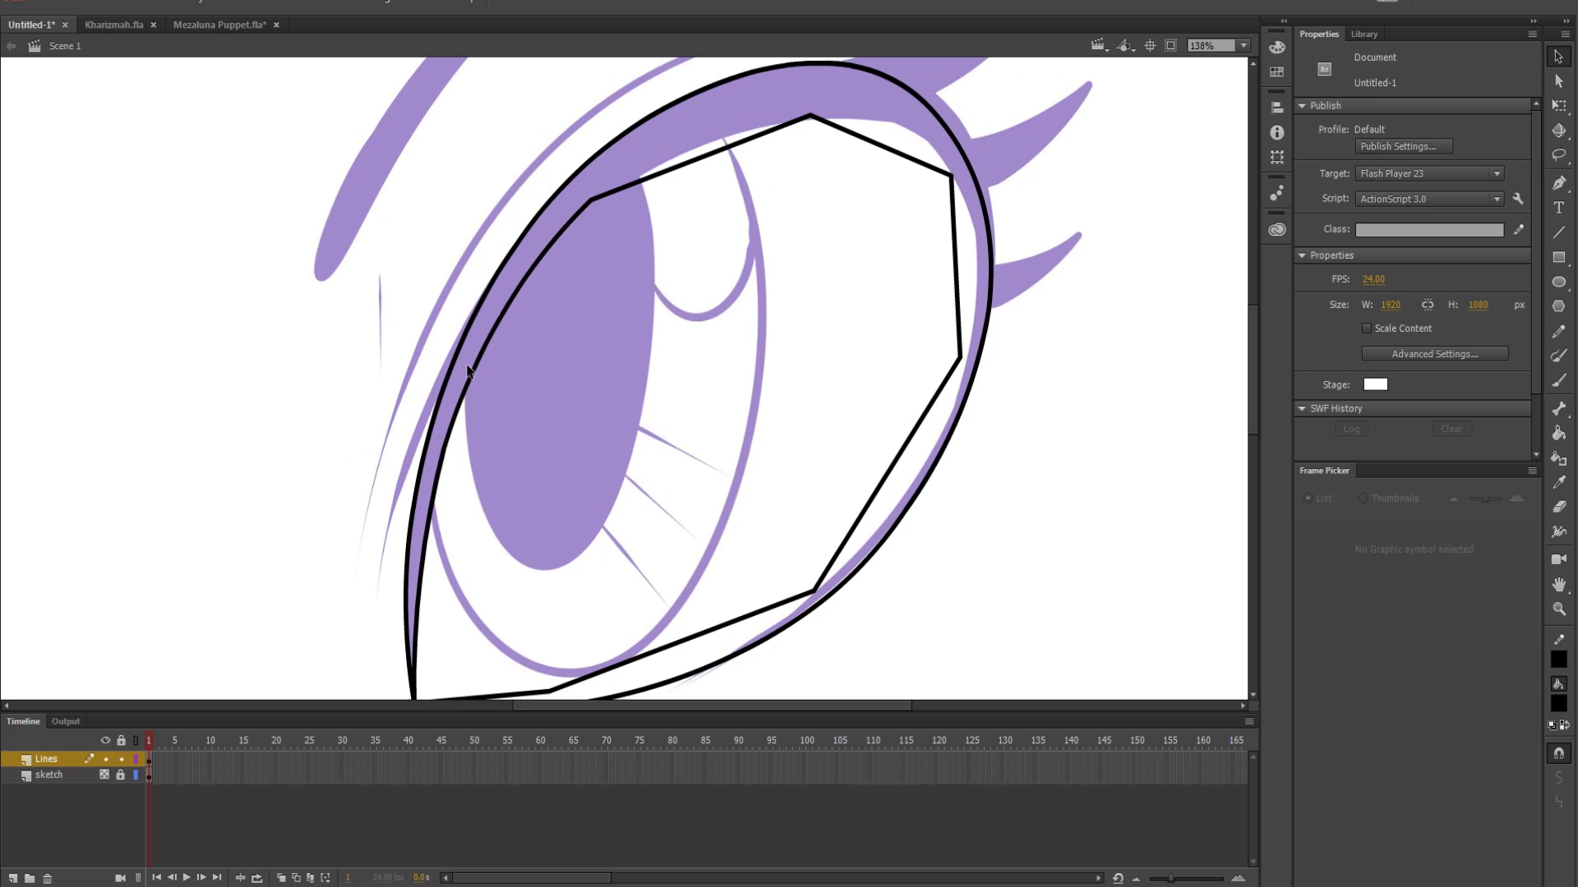
left_click_drag(723, 146, 715, 130)
left_click_drag(860, 130, 873, 123)
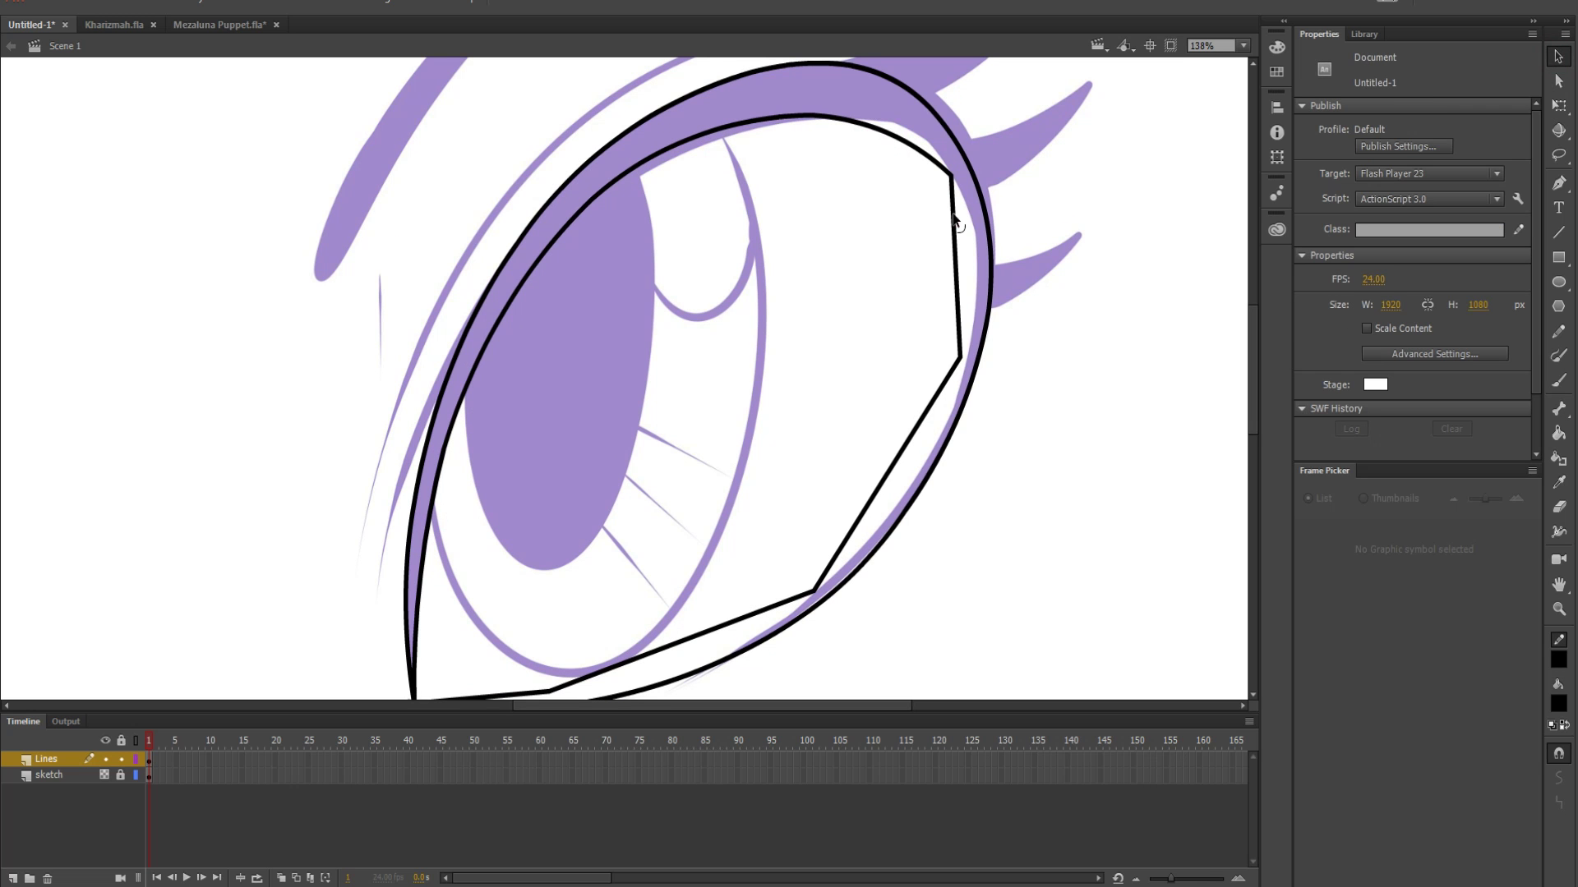
Curve the inner outline's outer and lower segments so they run close inside the first outline
left_click_drag(958, 219, 970, 279)
left_click_drag(940, 168, 932, 171)
left_click_drag(919, 417, 942, 437)
left_click_drag(925, 283, 991, 128)
left_click_drag(756, 484, 759, 509)
left_click_drag(616, 537, 623, 612)
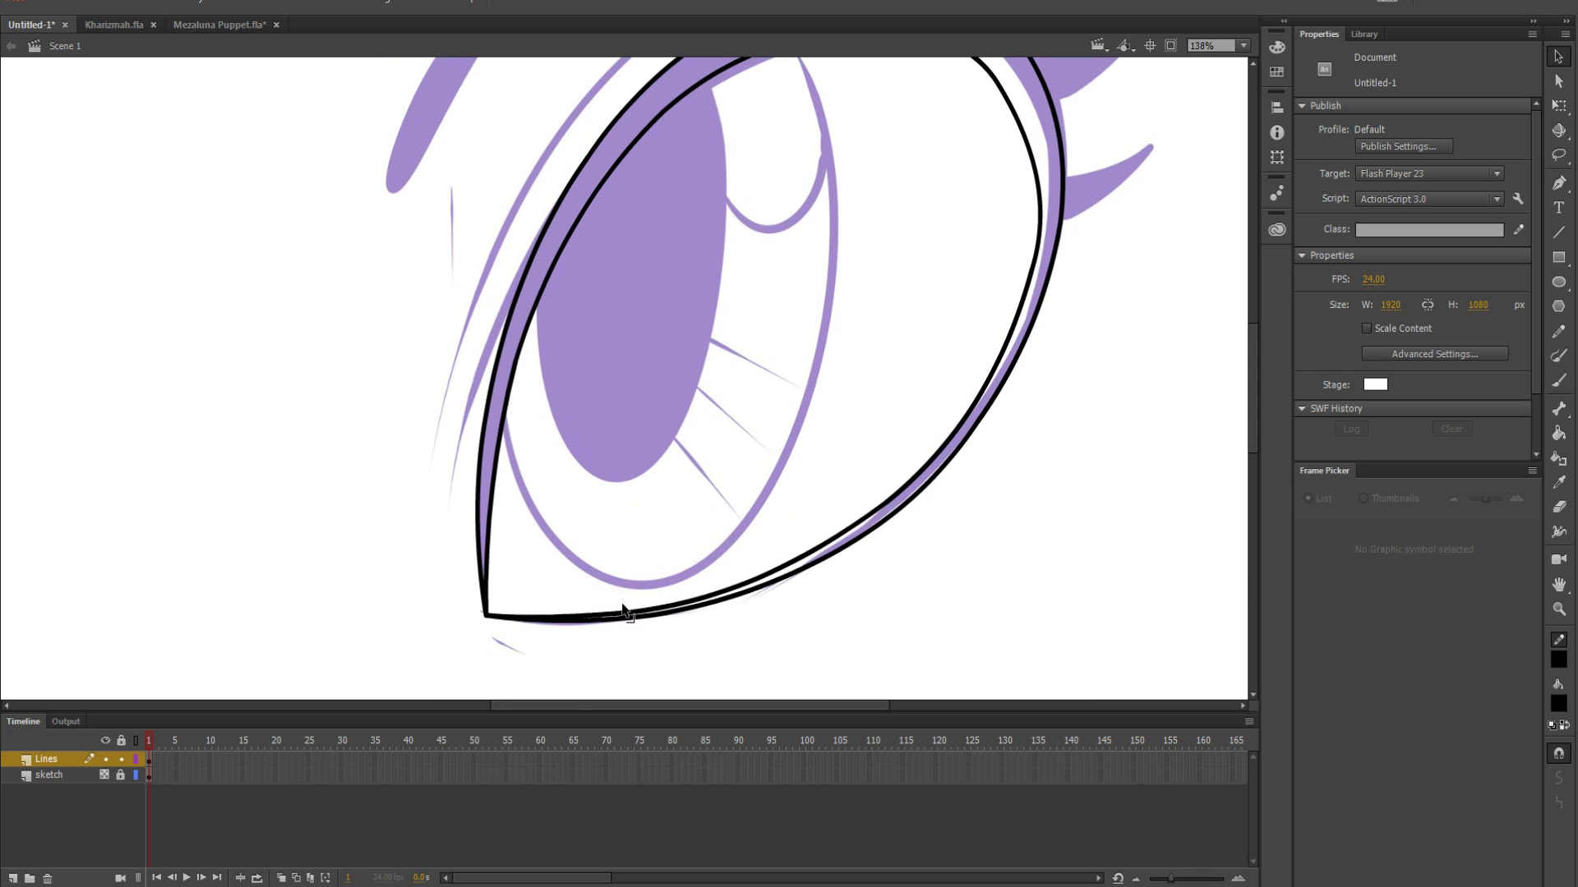
Fill the area between the two eye outlines with black using the Paint Bucket
key("ctrl+minus")
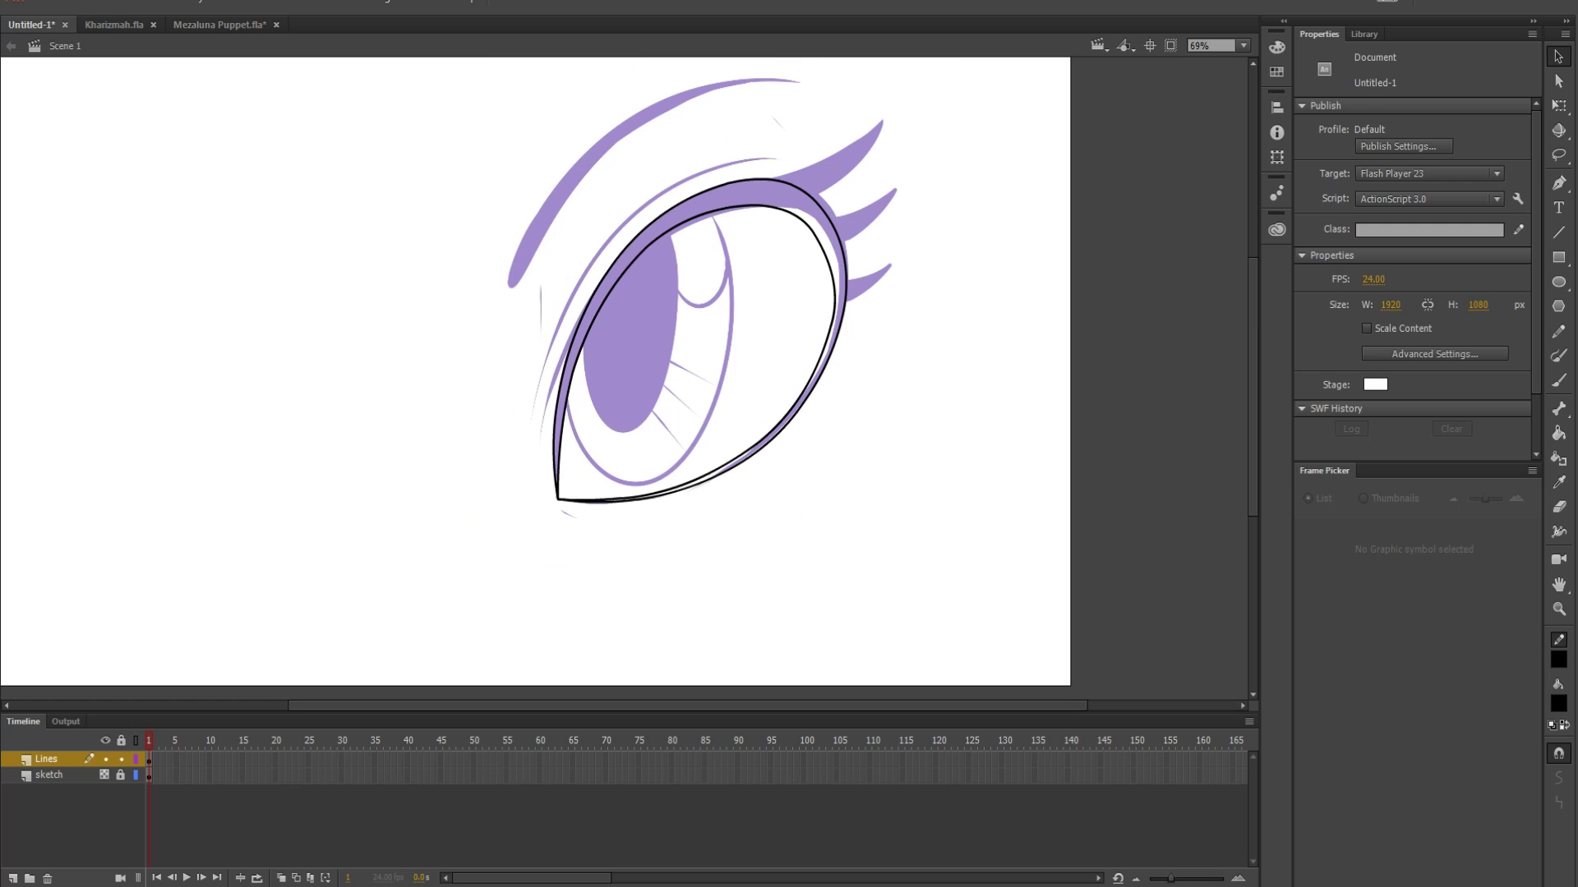
left_click(1558, 433)
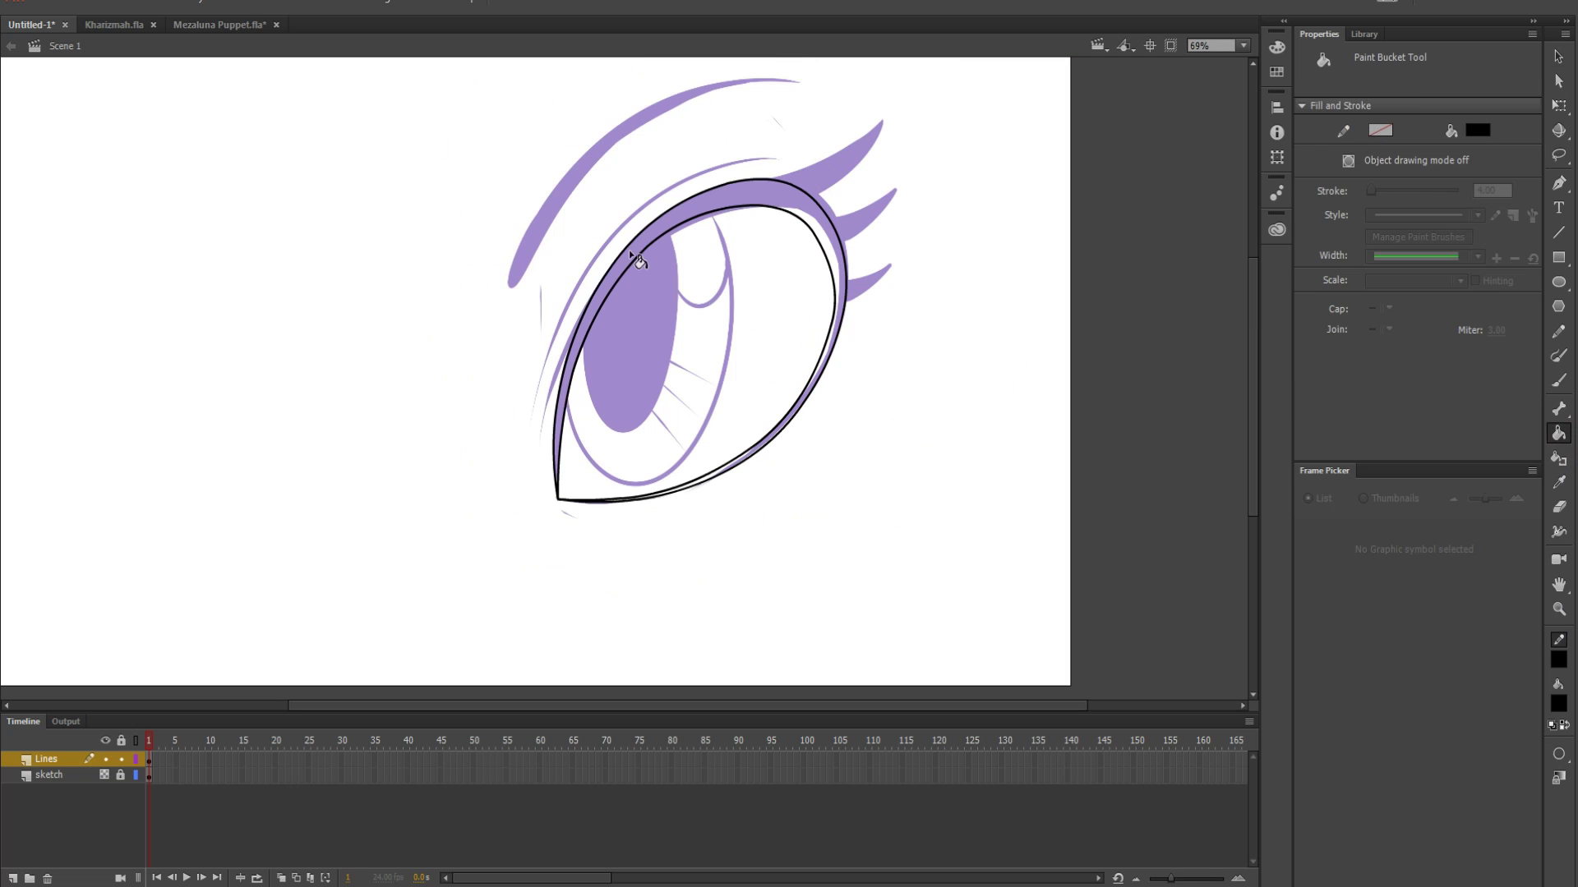
left_click(653, 256)
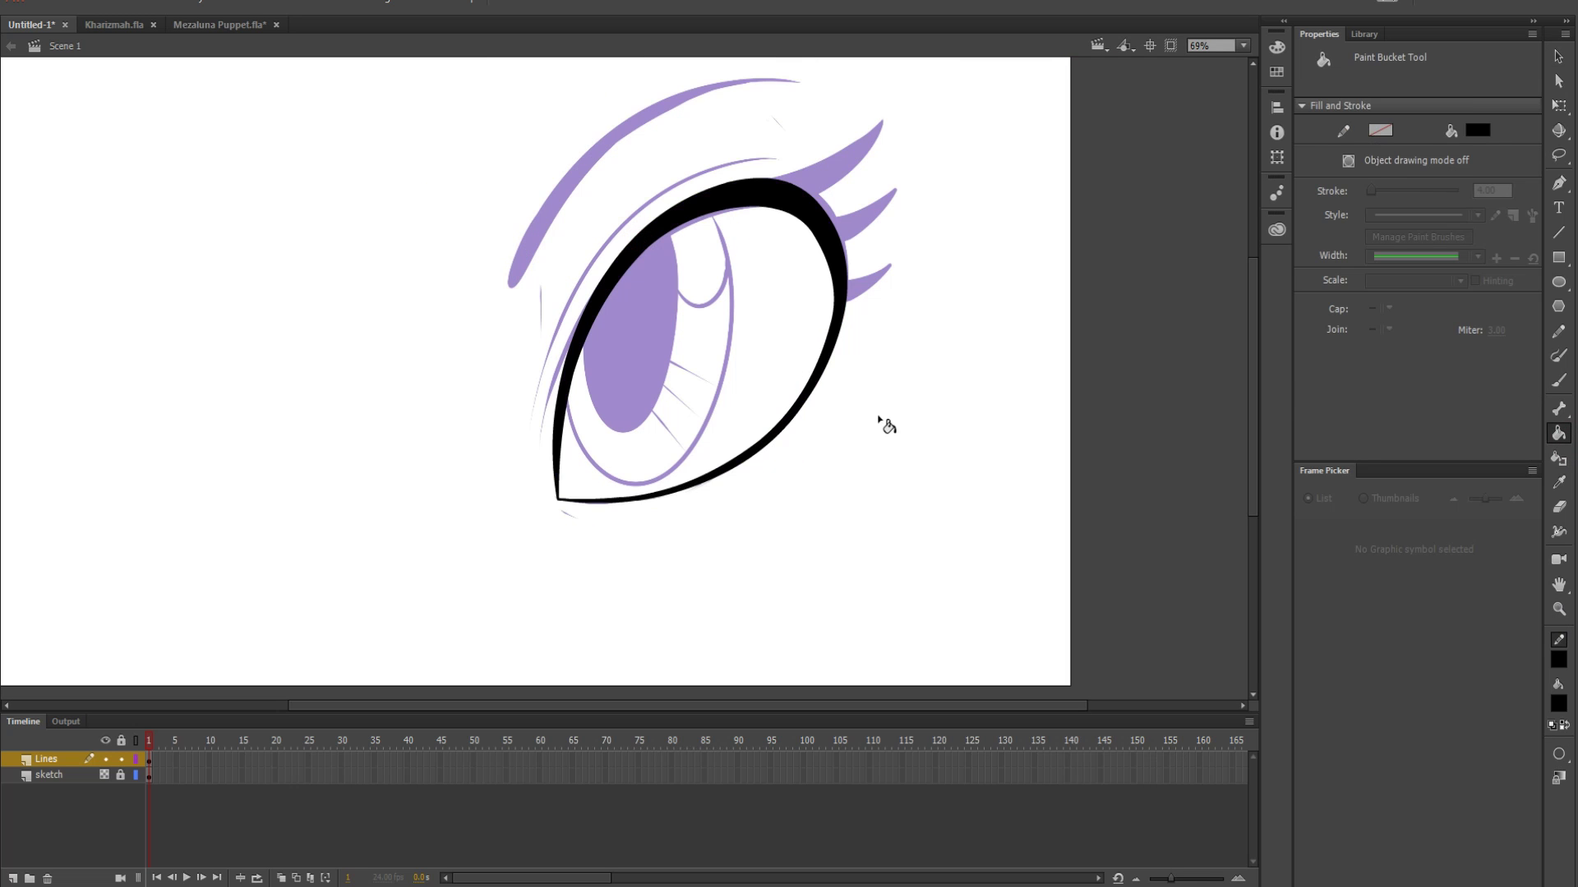
mouse_move(907, 456)
left_mouse_down()
mouse_move(975, 514)
mouse_move(884, 461)
left_mouse_up()
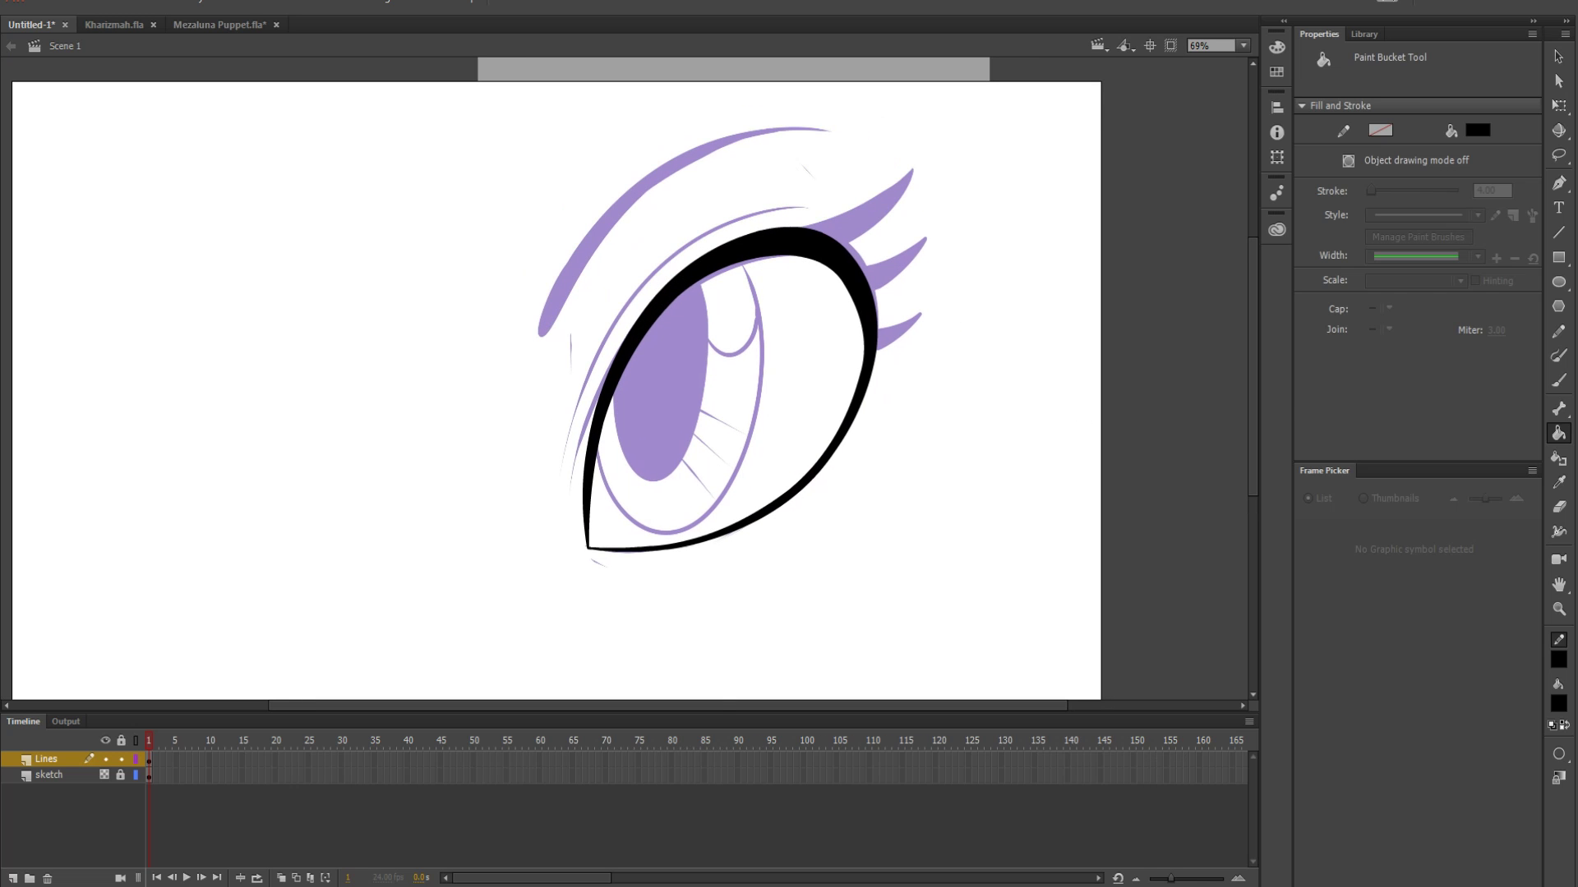
Select the whole eye outline shape and convert it to a Graphic symbol named eye
left_click(1559, 55)
left_click_drag(445, 120, 1001, 643)
right_click(816, 240)
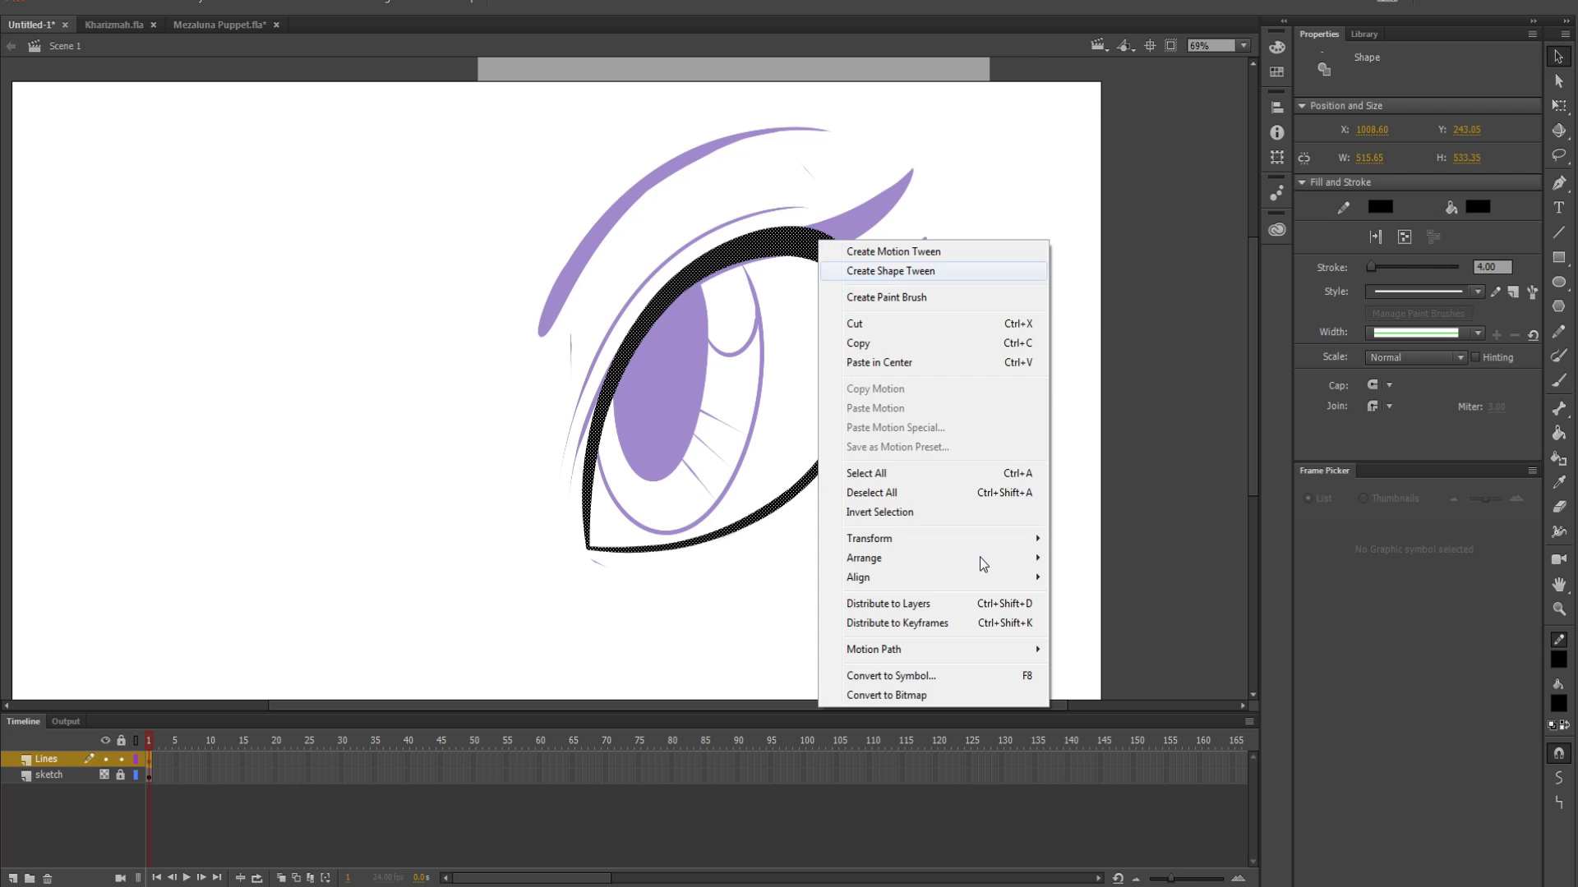
left_click(910, 676)
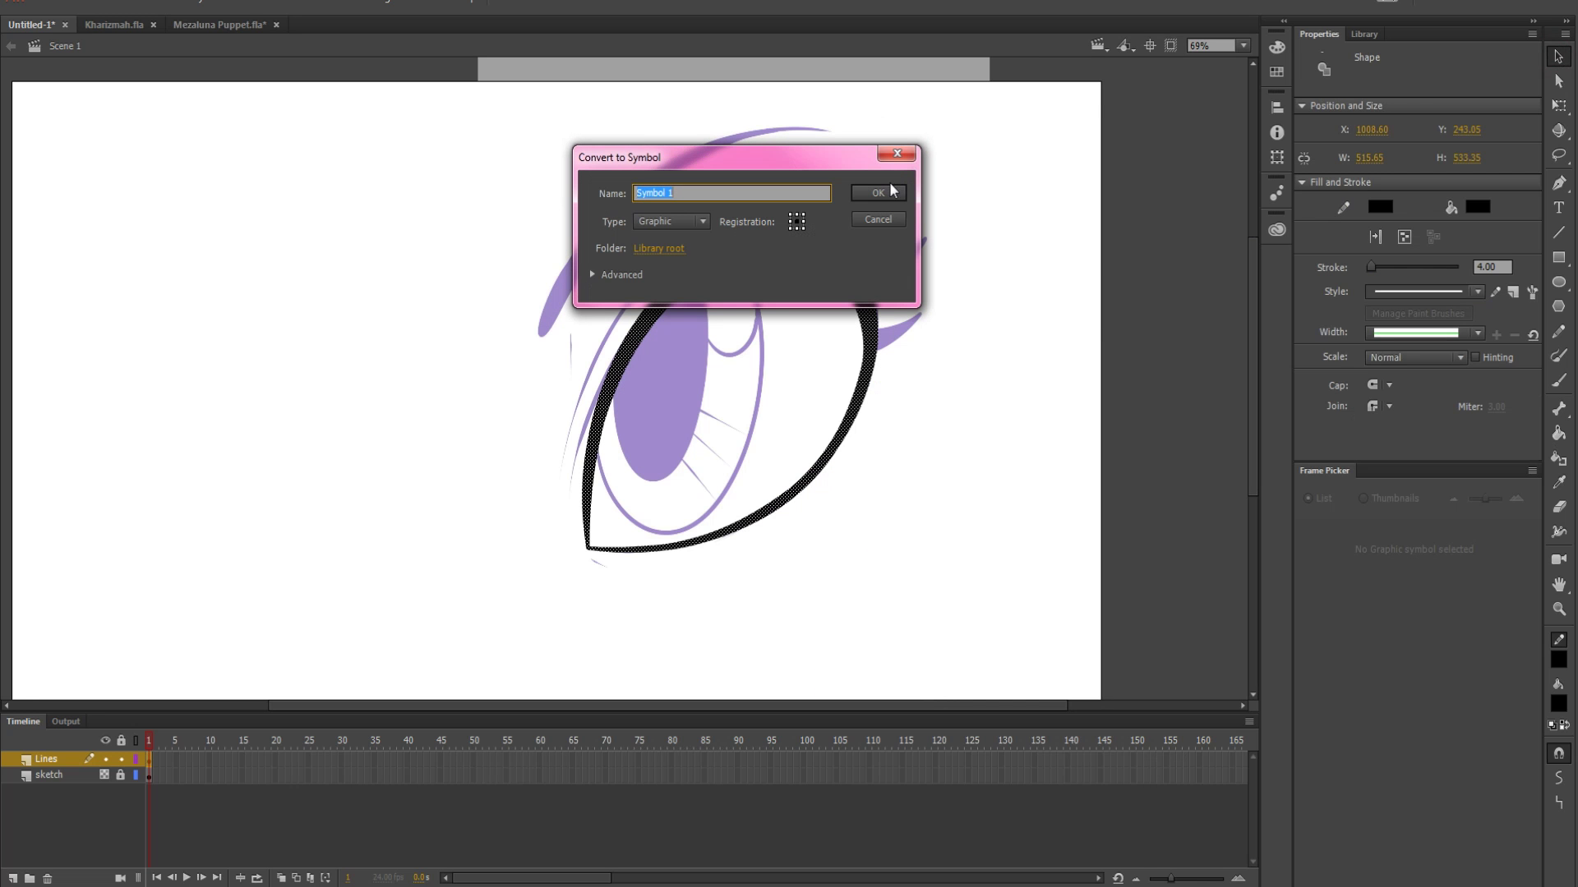
type("eye #1")
key("Return")
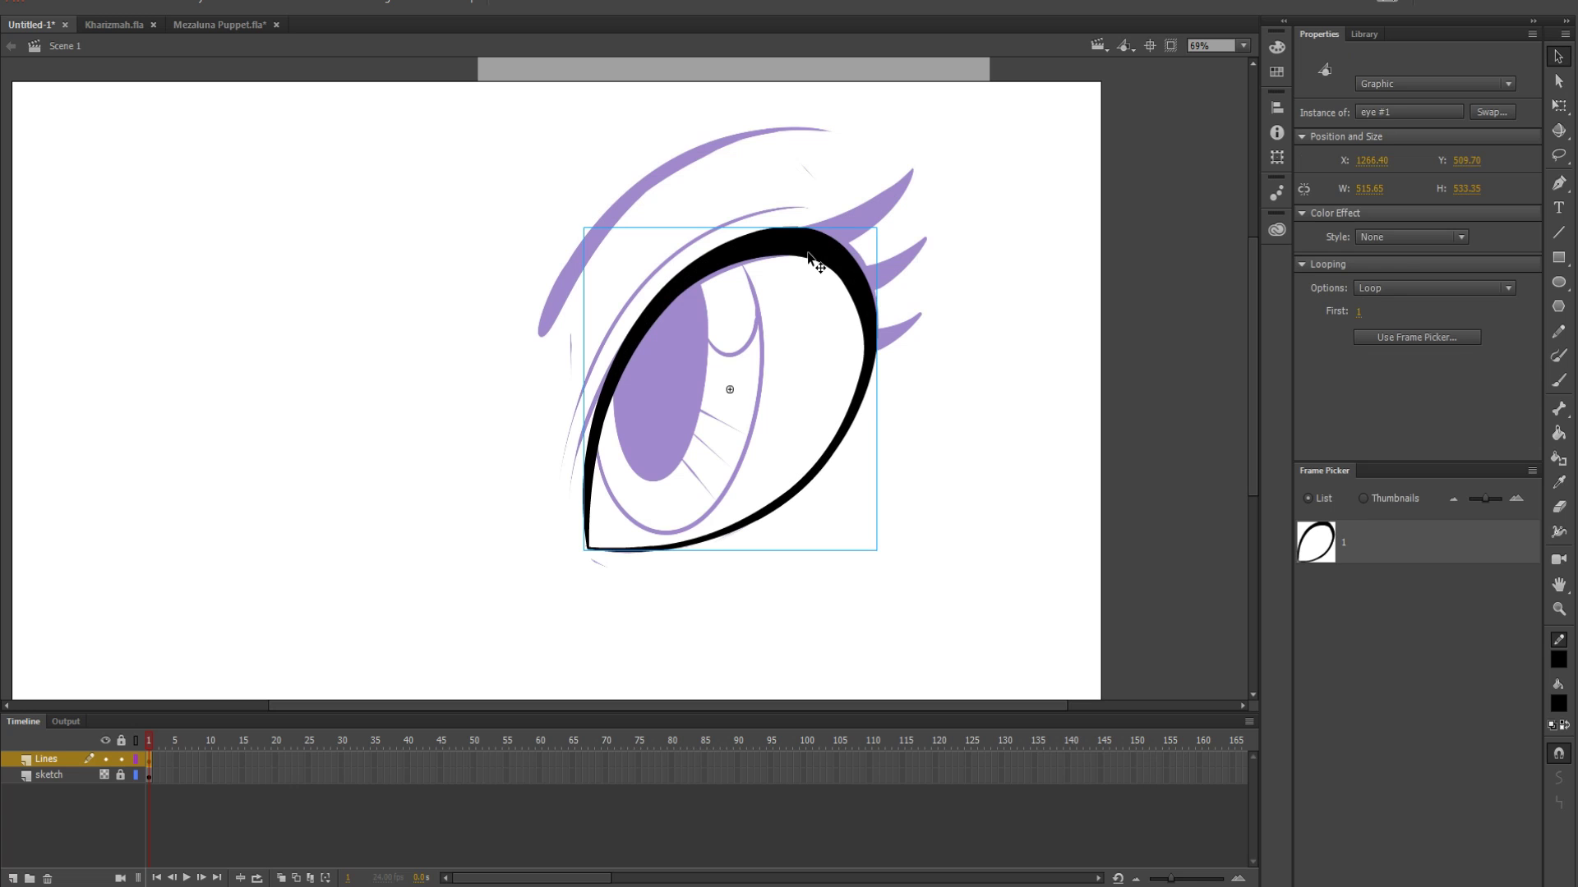
Open the eye symbol for editing and rename its only layer Lines
double_click(808, 255)
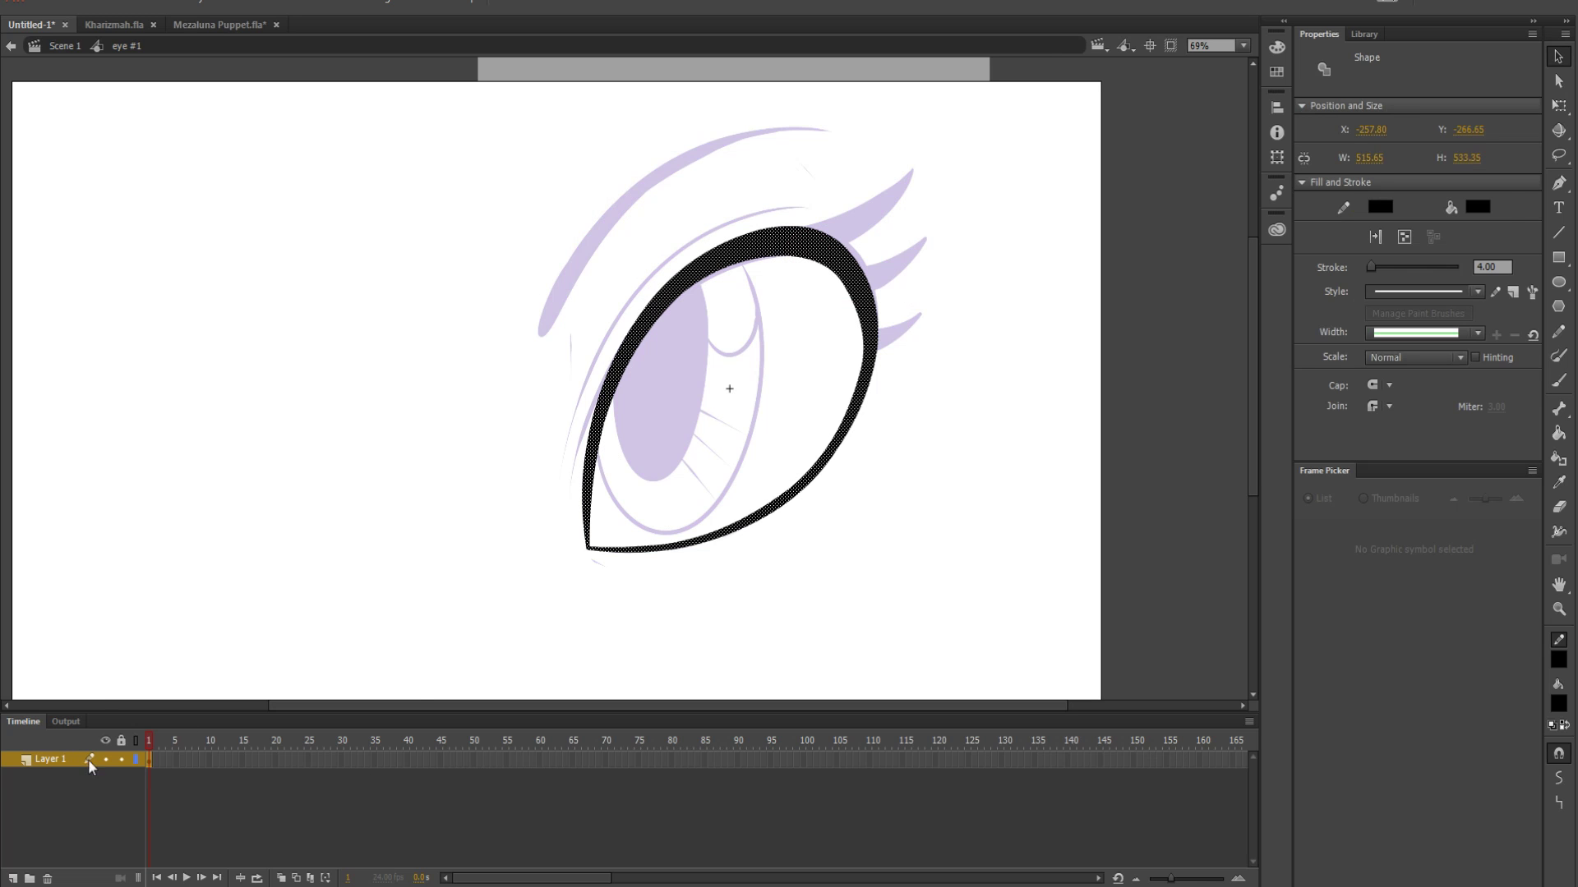
double_click(49, 759)
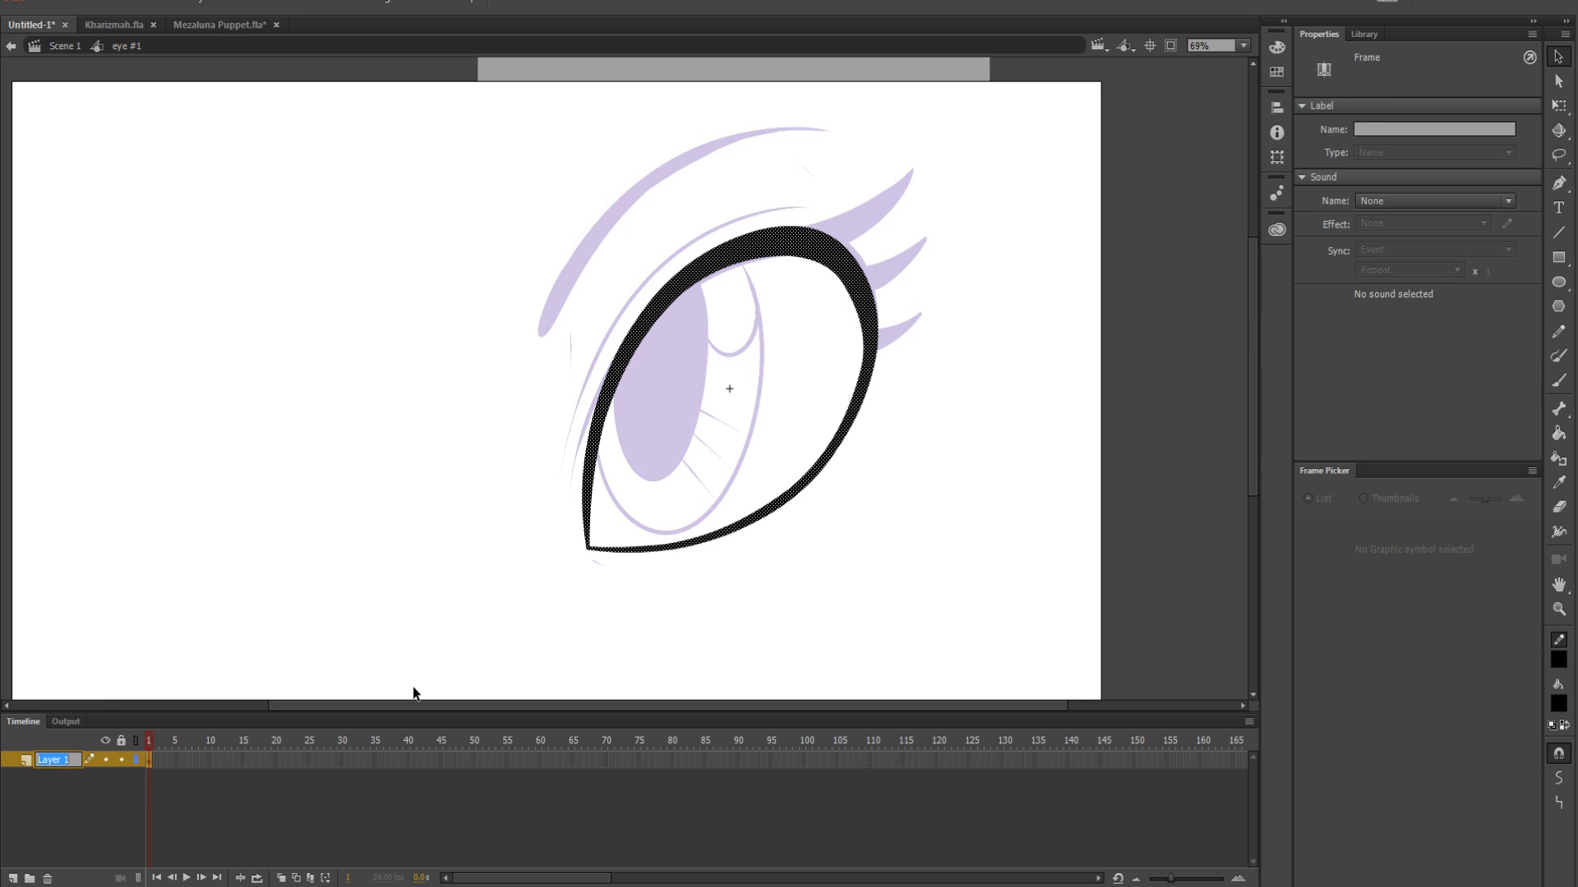
type("Lines")
key("Return")
left_click(188, 533)
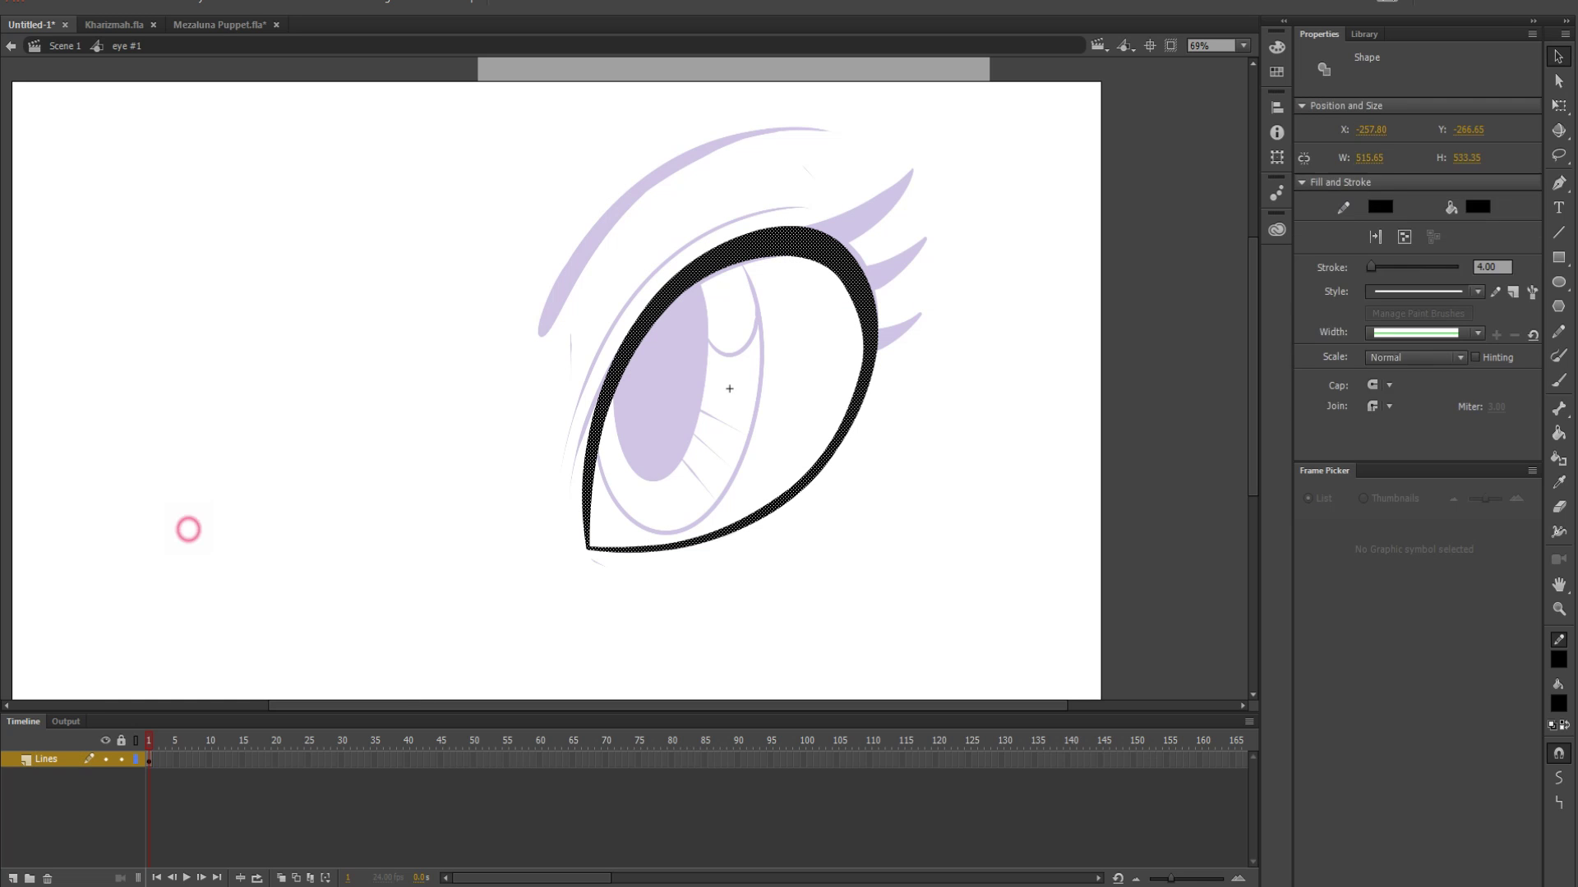
Add a new layer above Lines inside the eye symbol and name it Lashes
left_click(12, 878)
double_click(57, 761)
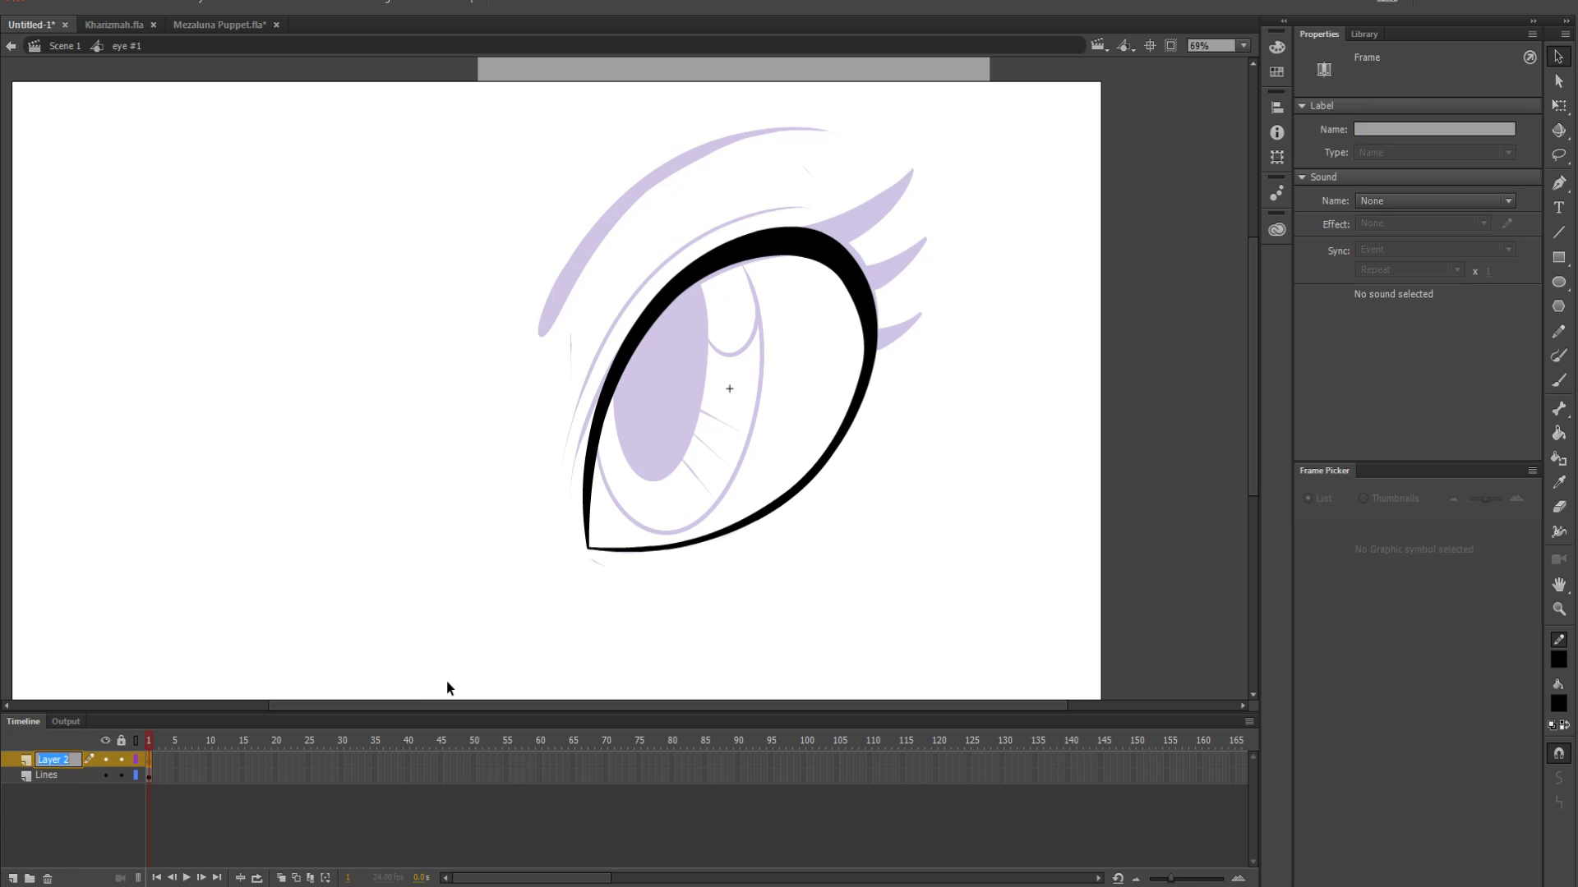
type("Lashes")
key("Return")
Hide and lock the Lines layer to expose the sketched lashes for tracing with the Line tool
key("ctrl+equal")
left_click_drag(768, 330, 515, 637)
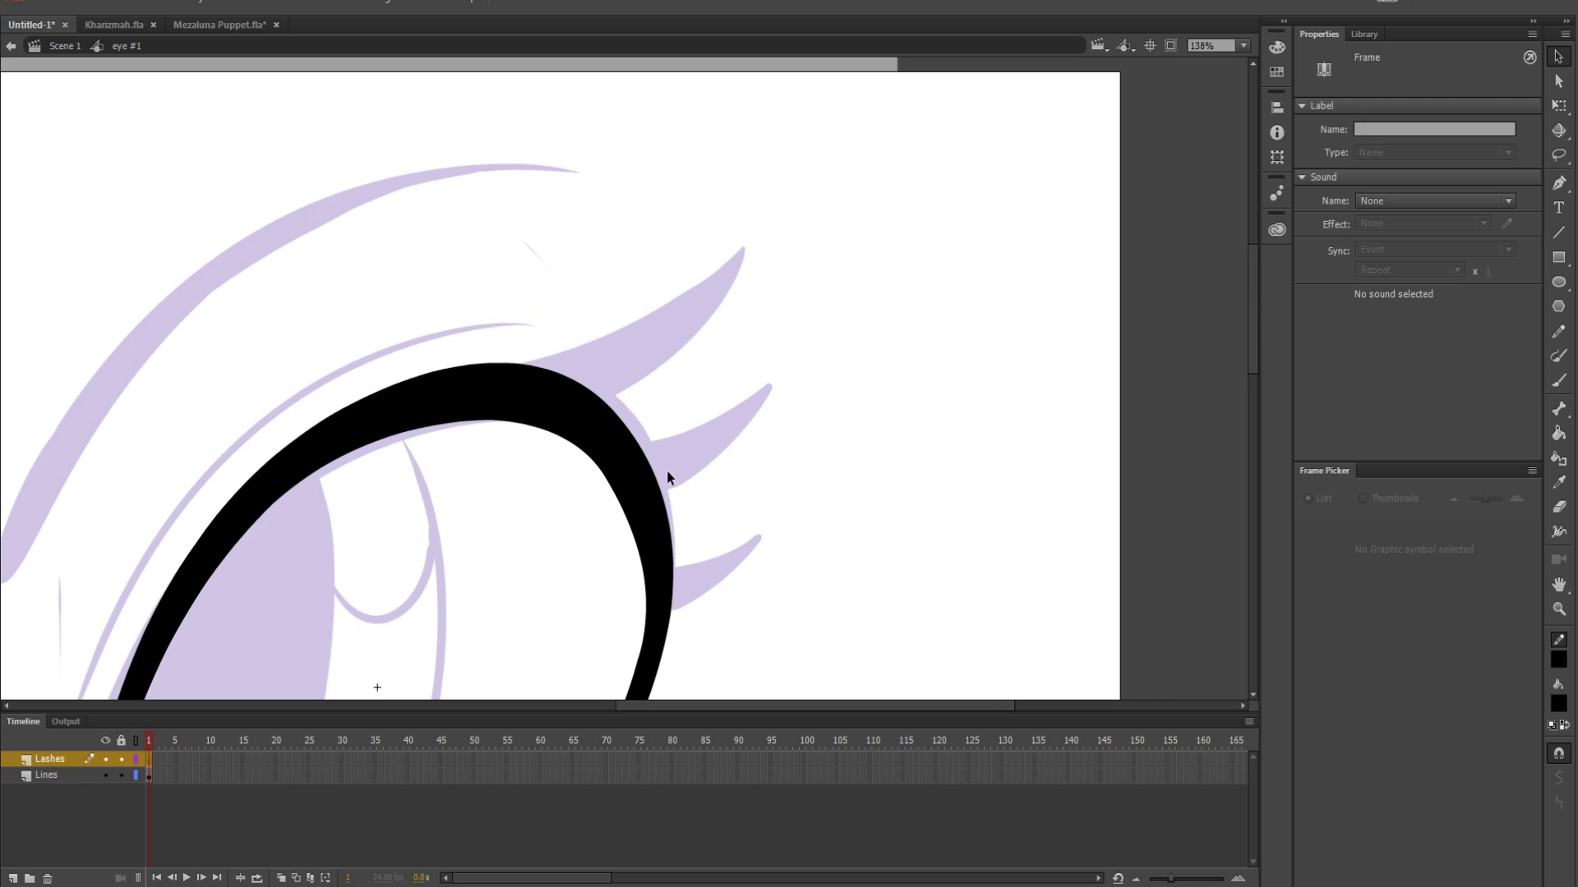
left_click(1559, 233)
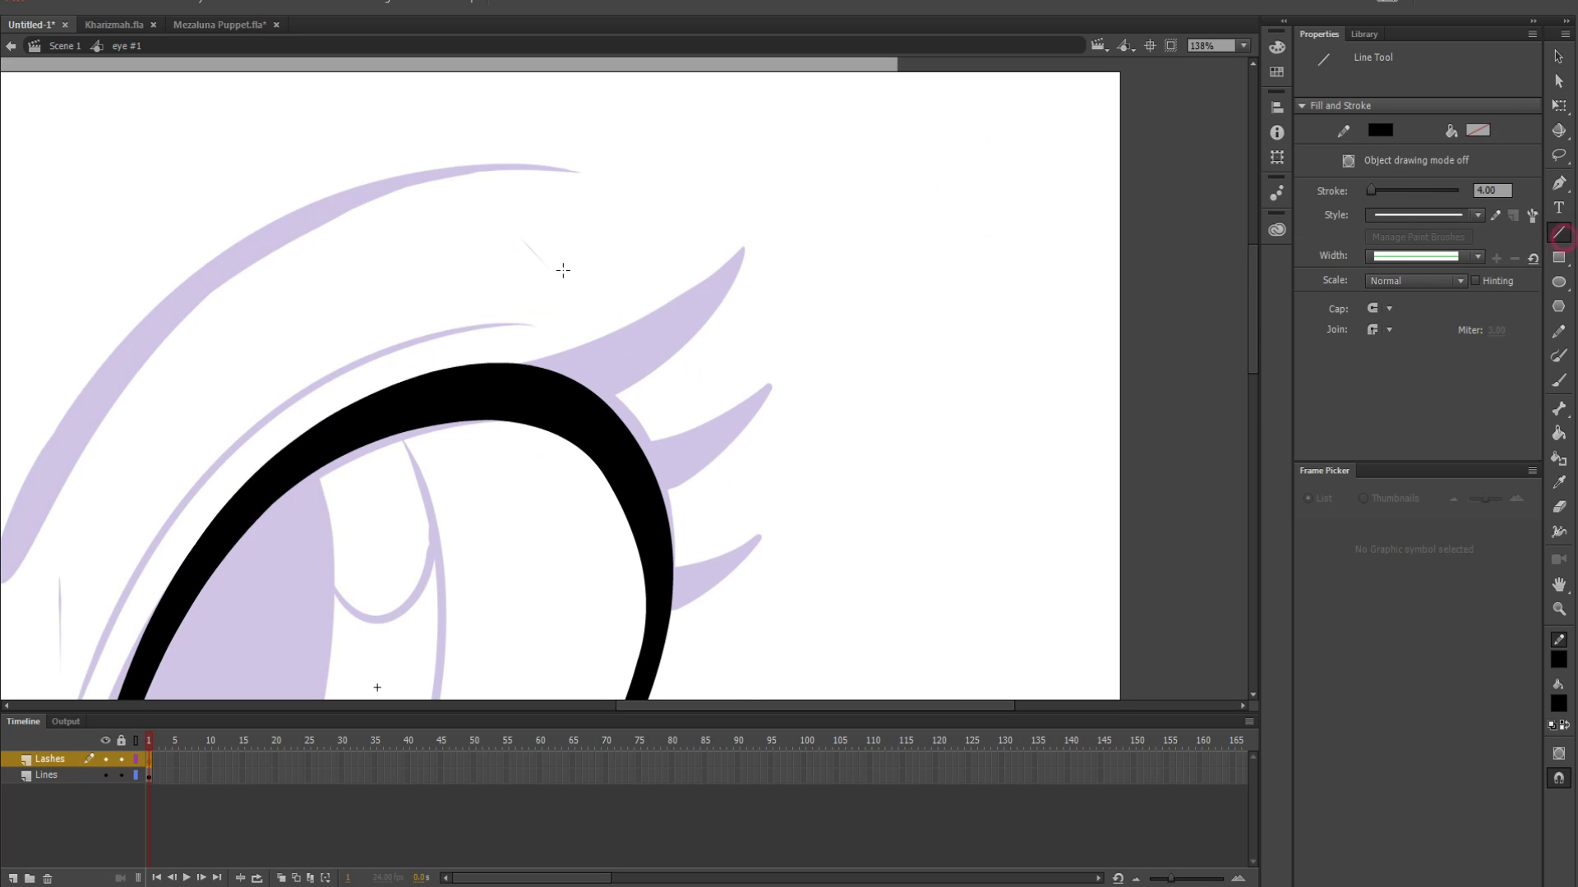
left_click_drag(625, 275, 740, 205)
key("ctrl+equal")
left_click_drag(292, 460, 758, 196)
key("ctrl+z")
left_click(105, 775)
left_click(121, 775)
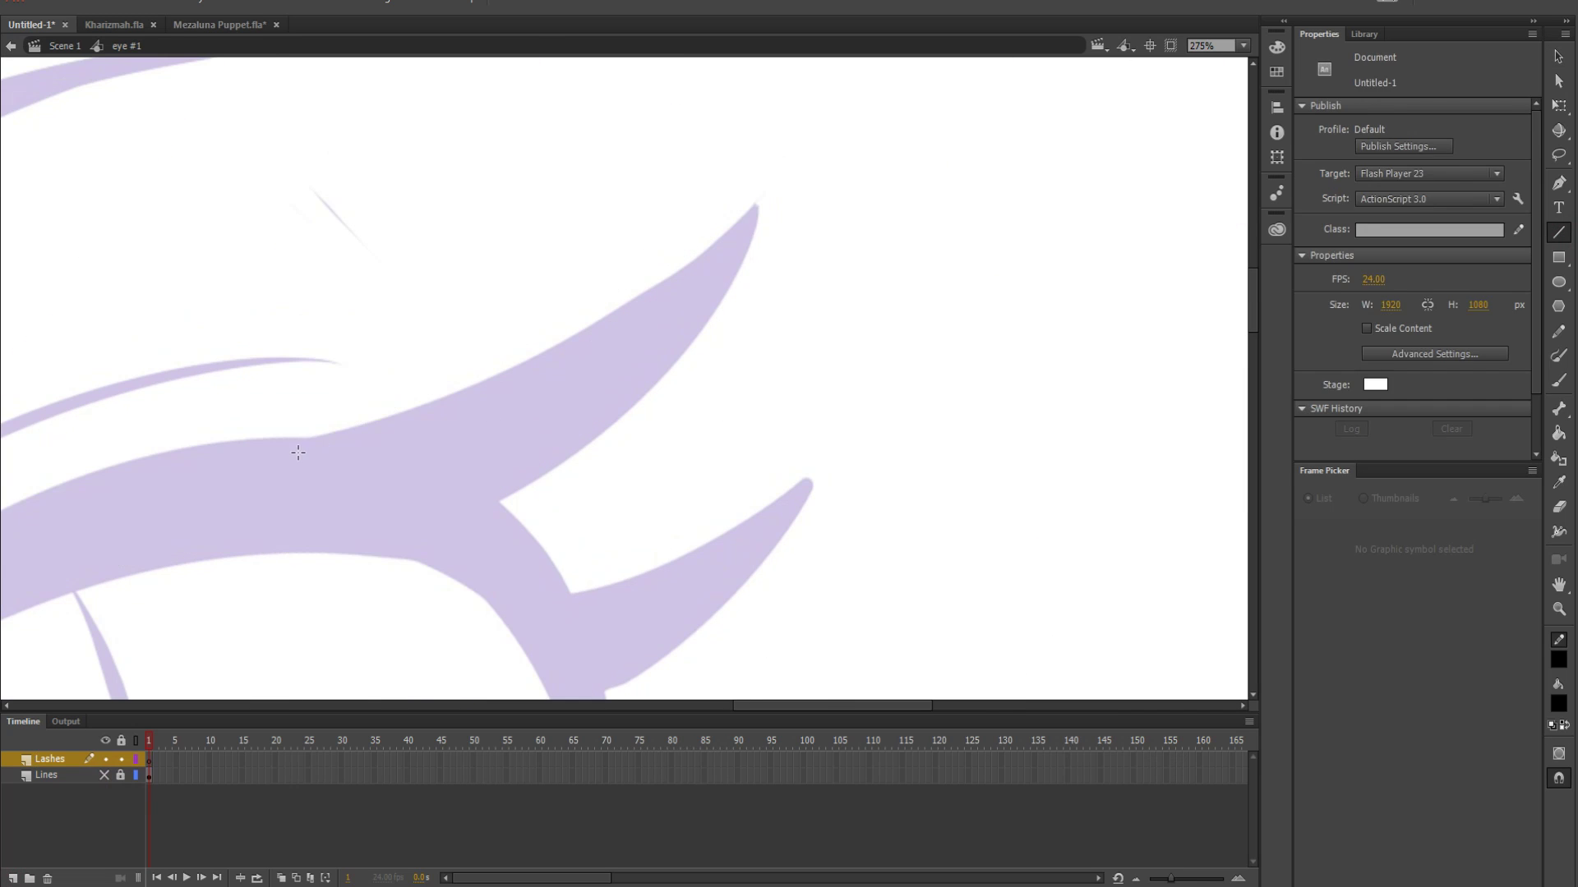
Trace the upper and middle lashes on the Lashes layer with straight 4.00 line segments
left_click_drag(297, 453, 753, 202)
left_click_drag(754, 202, 474, 524)
left_click_drag(537, 418, 805, 280)
mouse_move(805, 279)
left_mouse_down()
mouse_move(584, 514)
mouse_move(824, 405)
left_mouse_up()
left_click_drag(824, 405, 631, 567)
Bend the straight lash segments into curves that follow the sketched lashes
key("v")
left_click_drag(692, 344, 727, 378)
mouse_move(638, 292)
left_mouse_down()
mouse_move(639, 326)
mouse_move(672, 320)
left_mouse_up()
left_click_drag(692, 578, 698, 590)
Draw the remaining lash segments so all three lashes have closed, curved outlines
left_click(1559, 233)
left_click_drag(442, 130, 618, 200)
left_click_drag(689, 282, 747, 403)
left_click_drag(754, 525, 743, 616)
Fill the three lash outlines with black using the Paint Bucket
key("ctrl+minus")
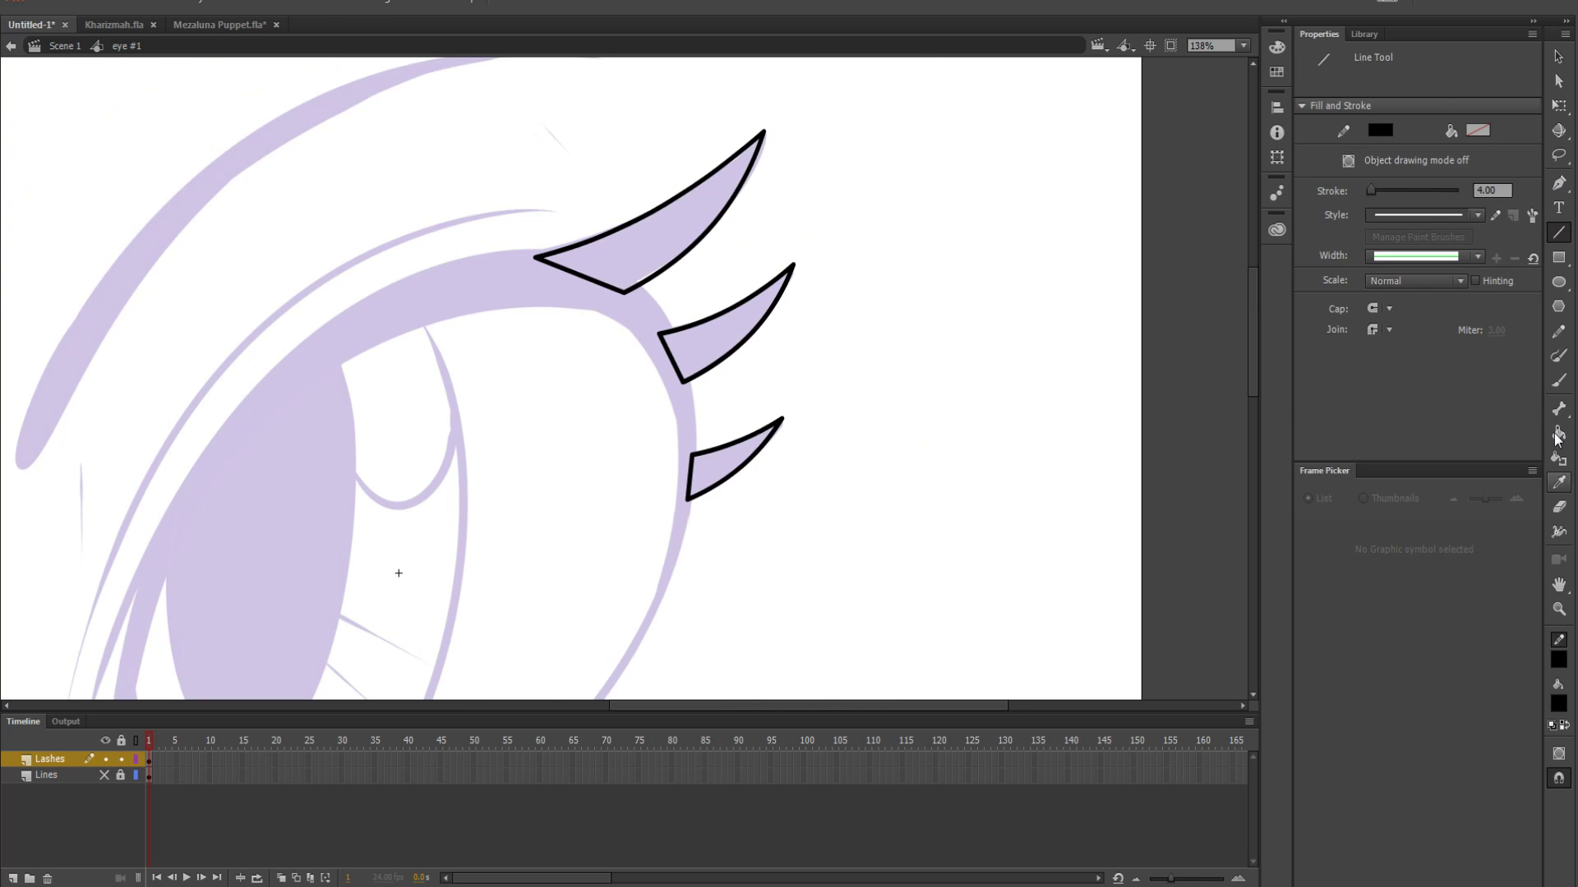
left_click(1558, 433)
left_click(665, 238)
Show the Lines layer again and lock the Lashes layer
left_click(1559, 57)
left_click(106, 775)
left_click(121, 759)
left_click_drag(648, 450, 828, 236)
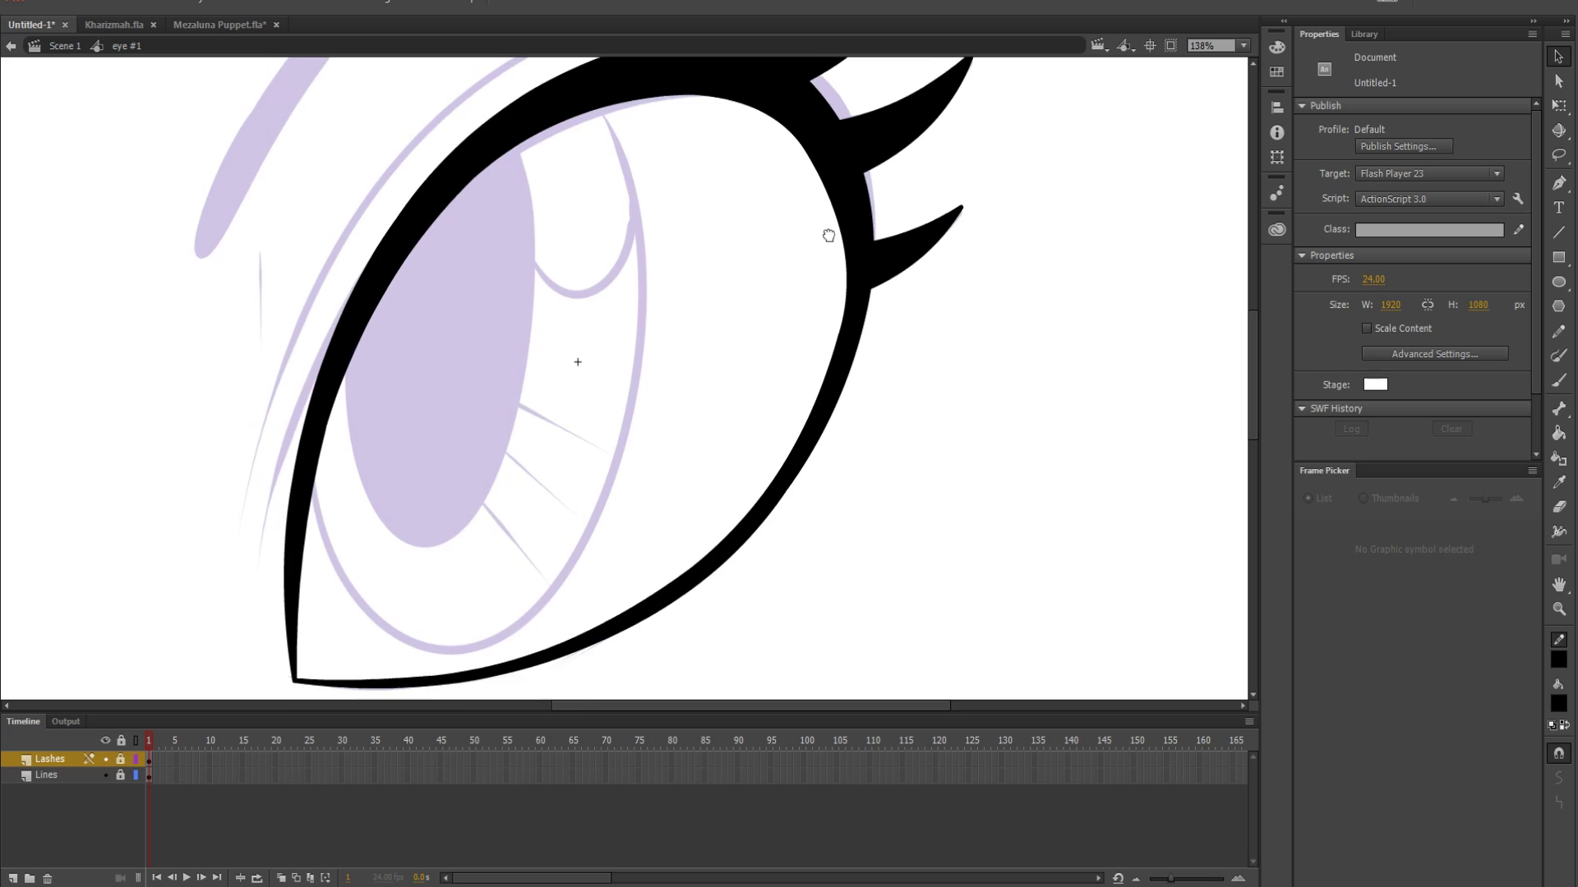
key("ctrl+minus")
left_click_drag(563, 371, 616, 368)
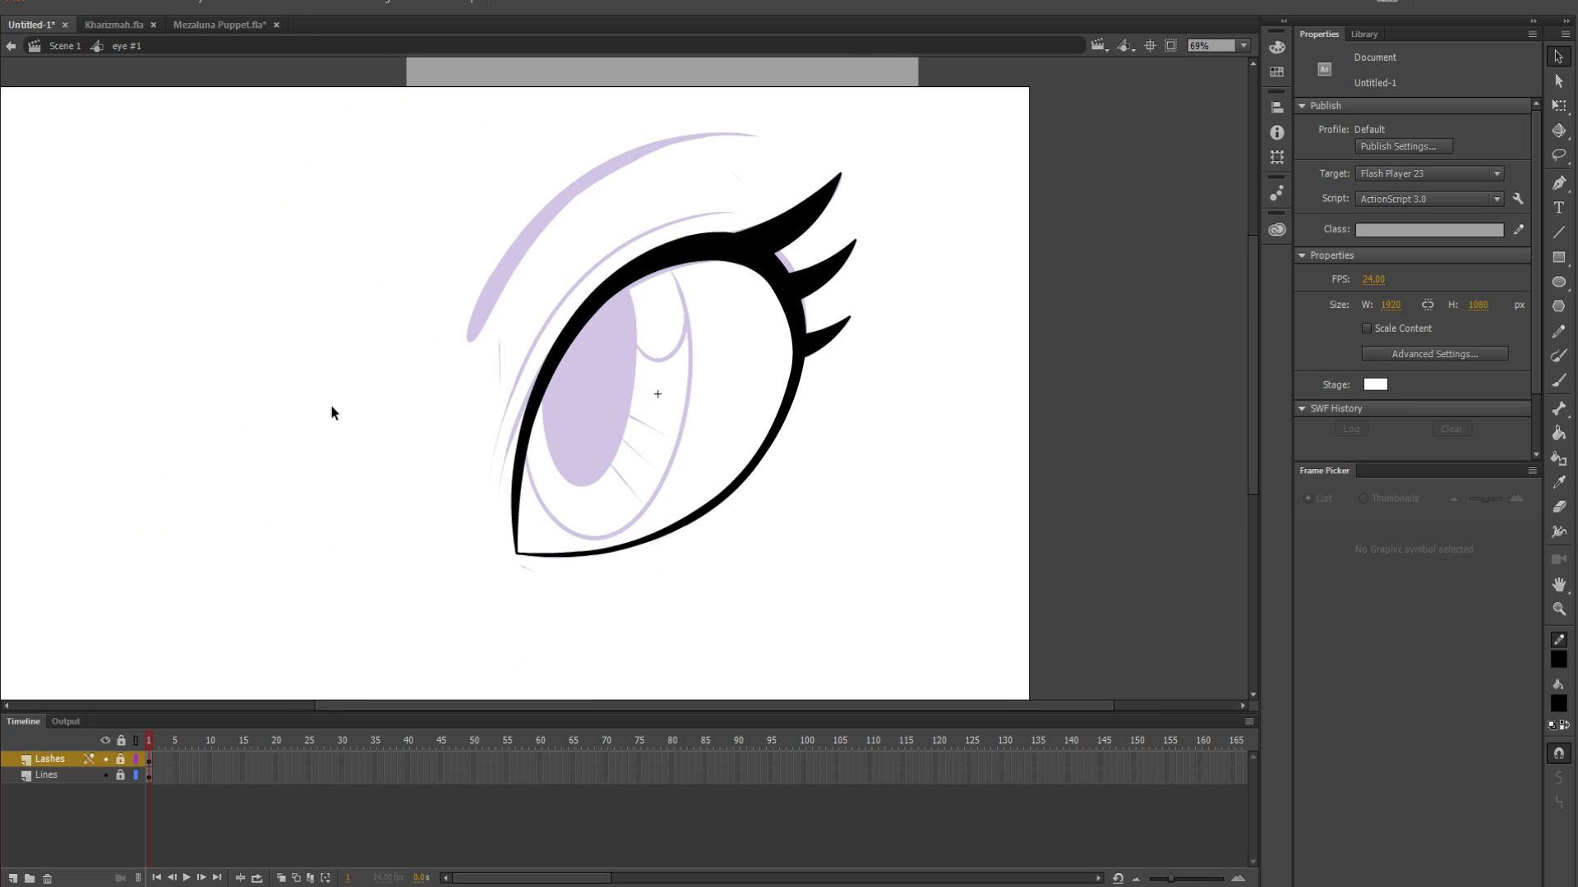
Unlock the Lines layer and fill the inside of the eye outline with bright green
left_click(44, 775)
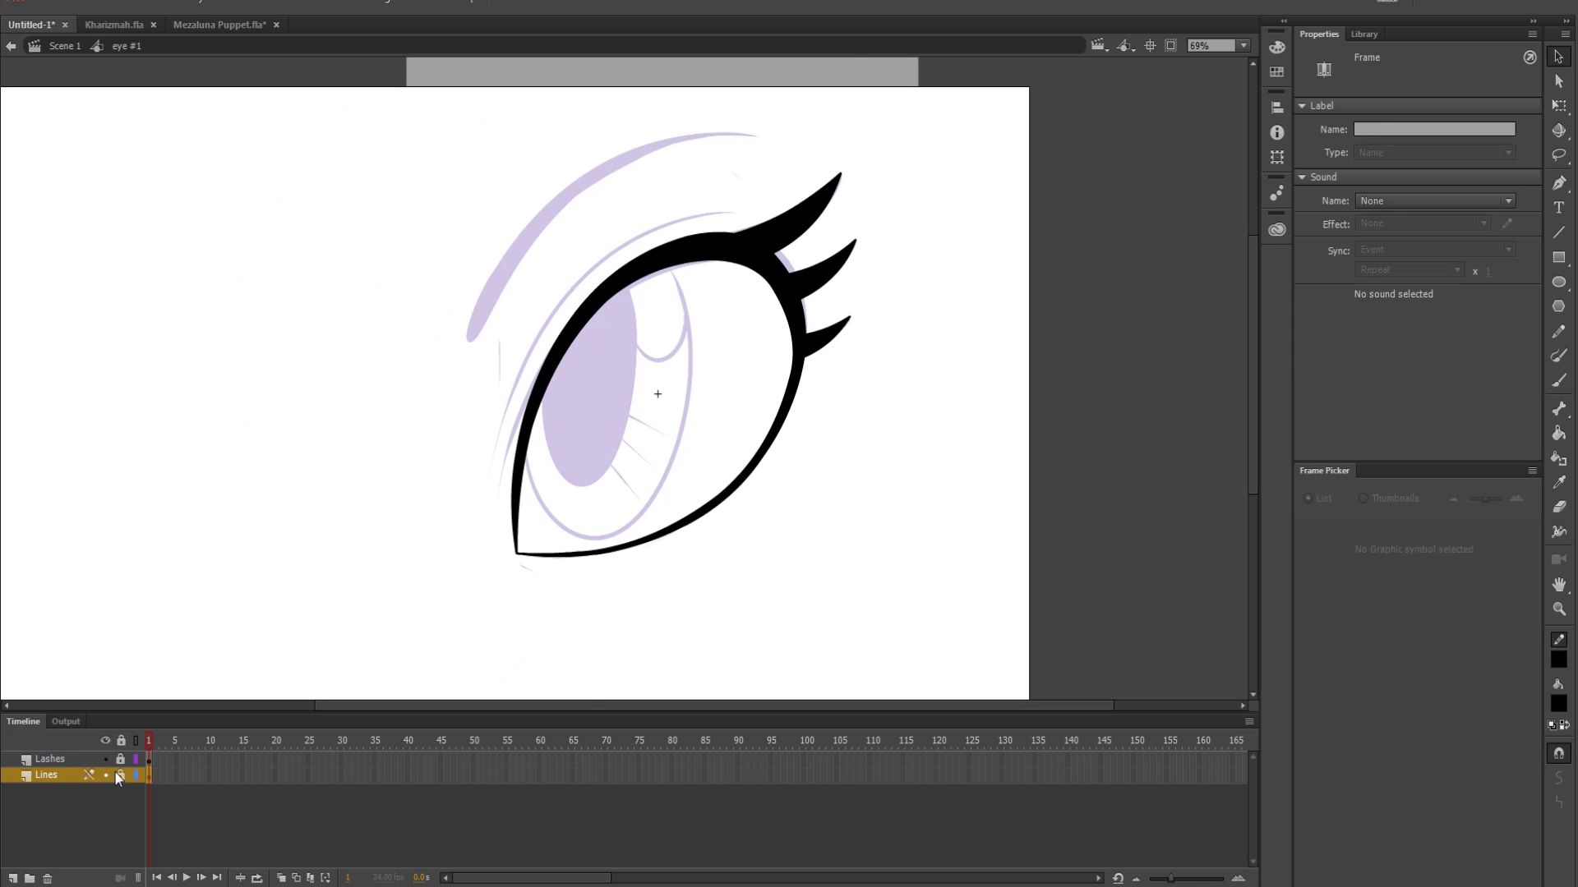
left_click(1558, 433)
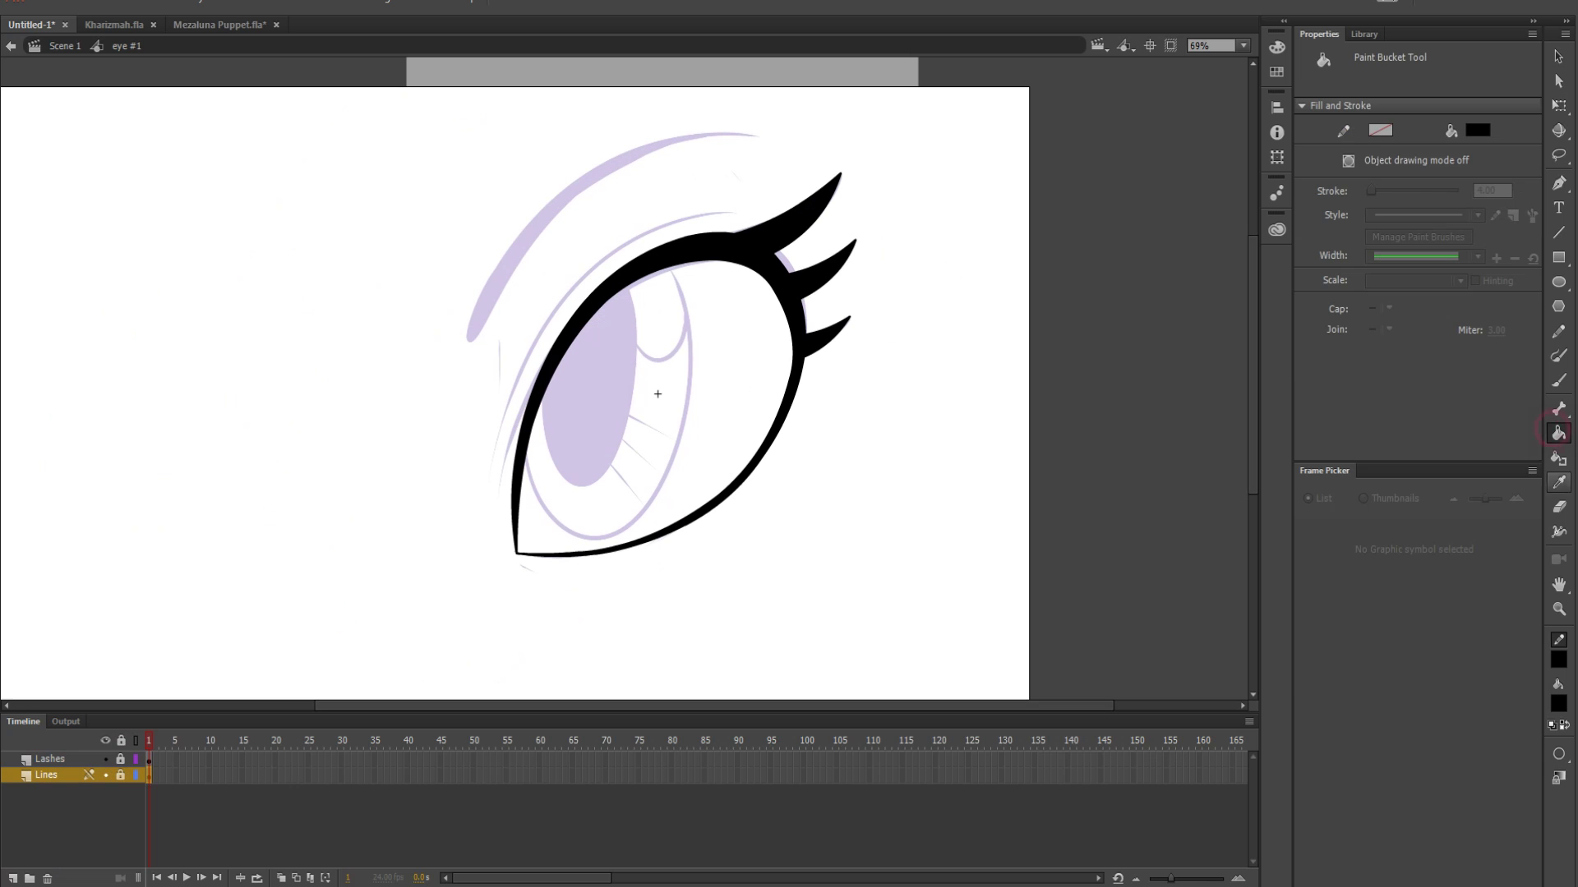
left_click(1559, 705)
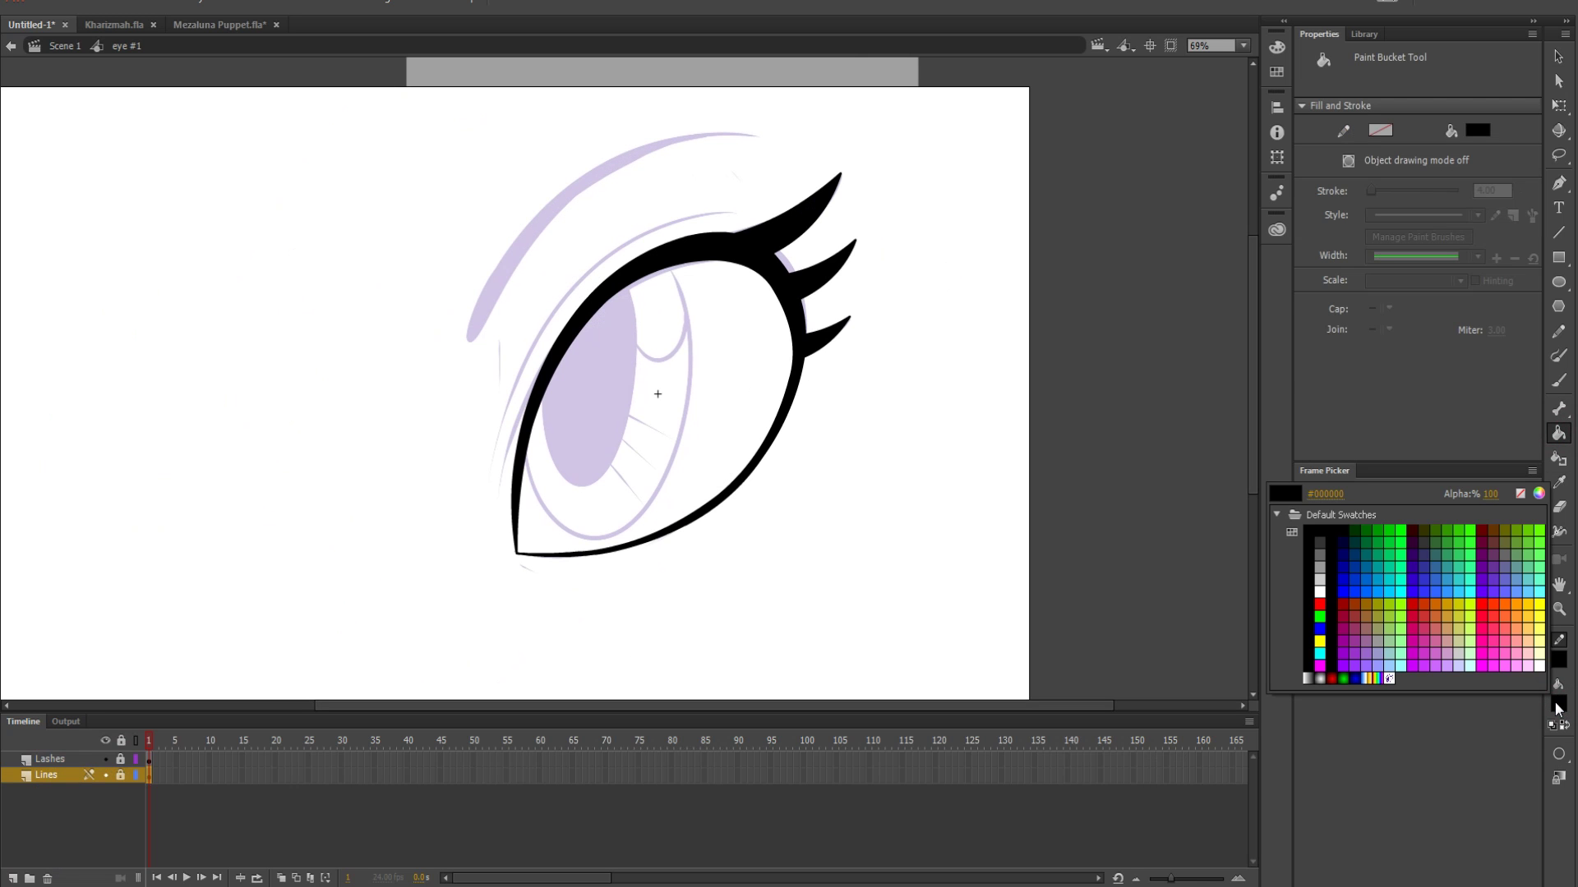
left_click(1536, 540)
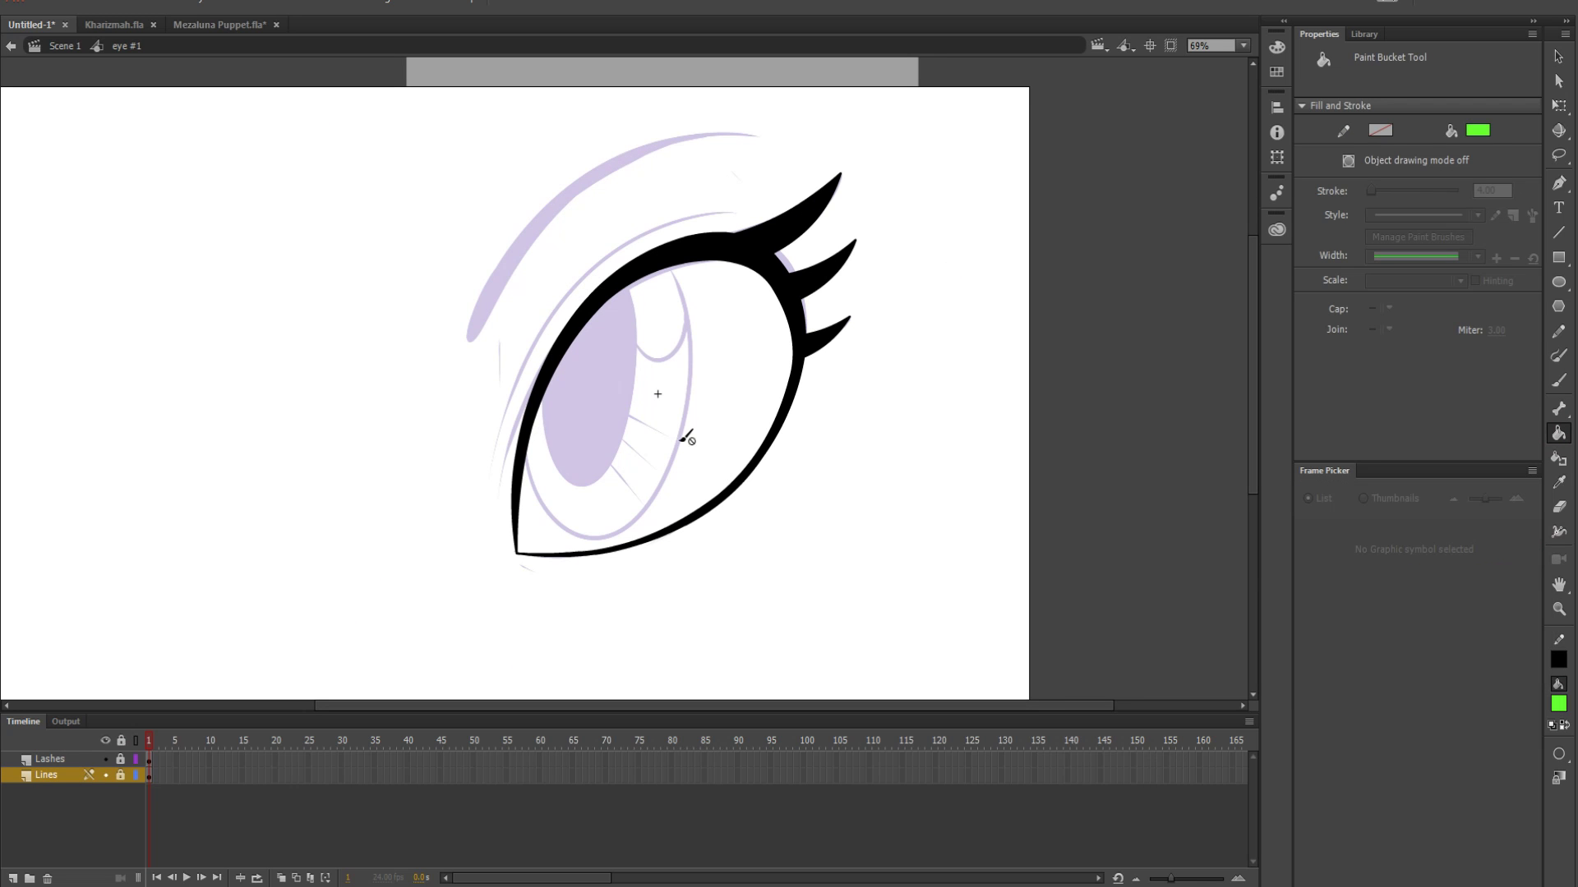
left_click(121, 776)
left_click(604, 456)
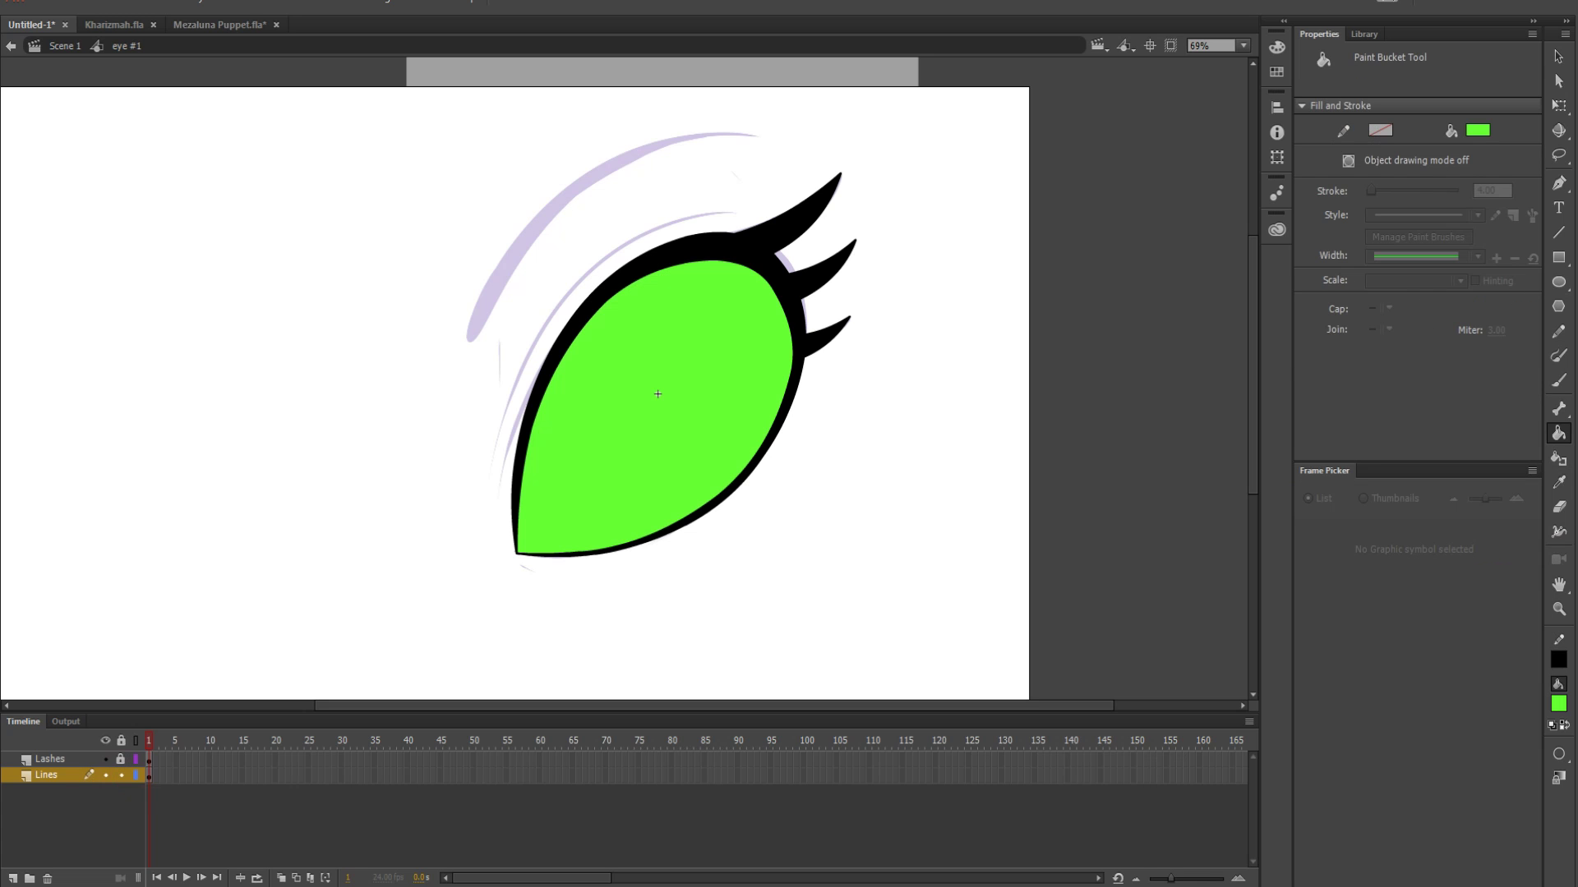
Cut the green fill out of the Lines layer and lock that layer
left_click(1558, 56)
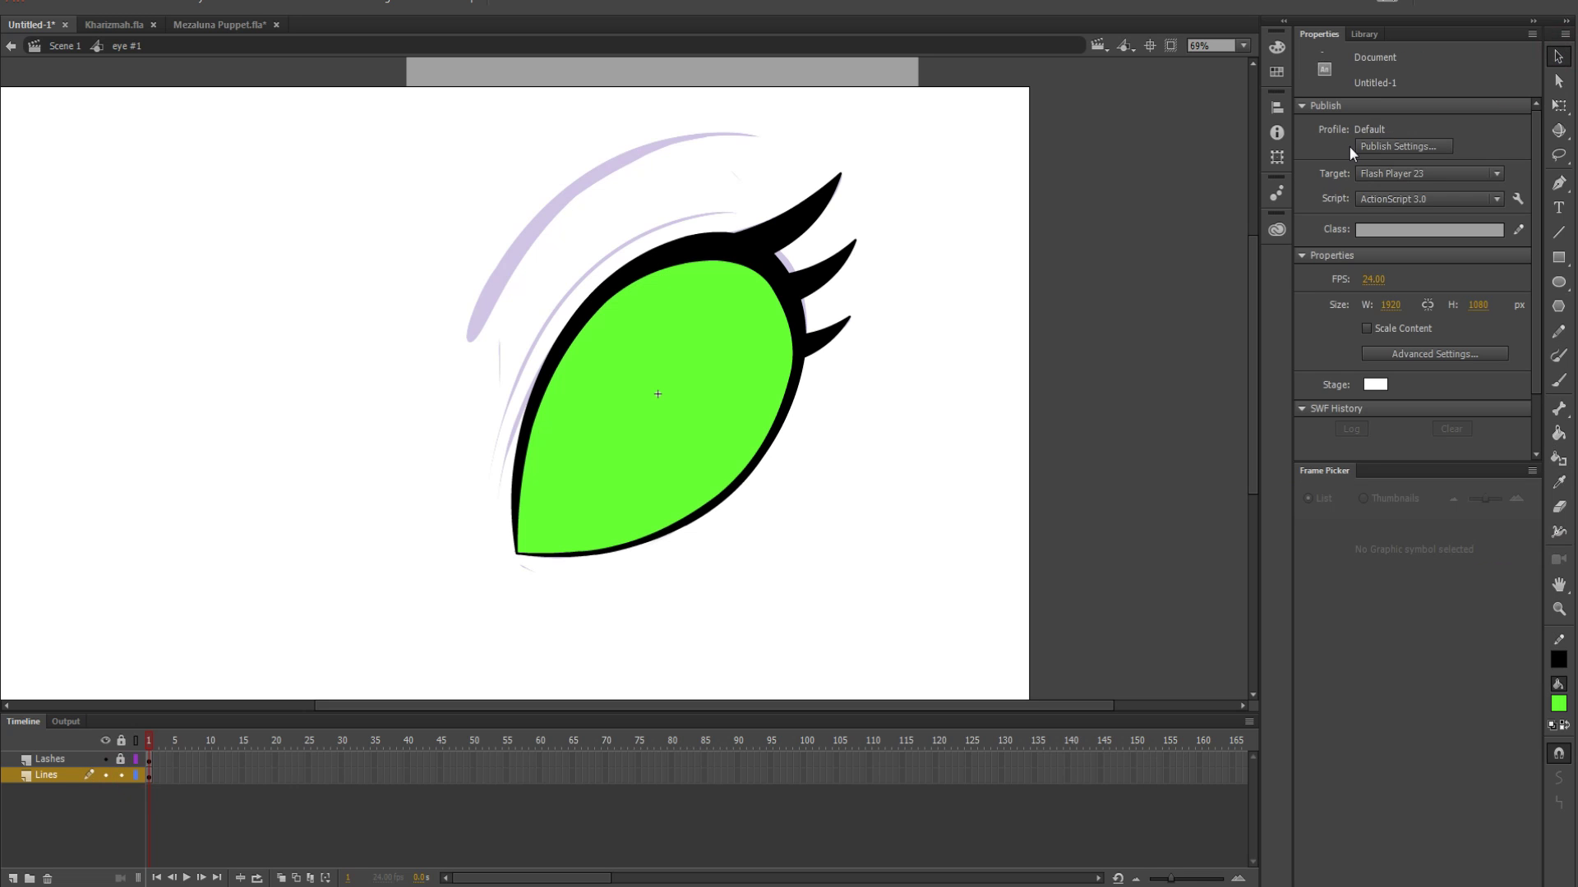
left_click(693, 406)
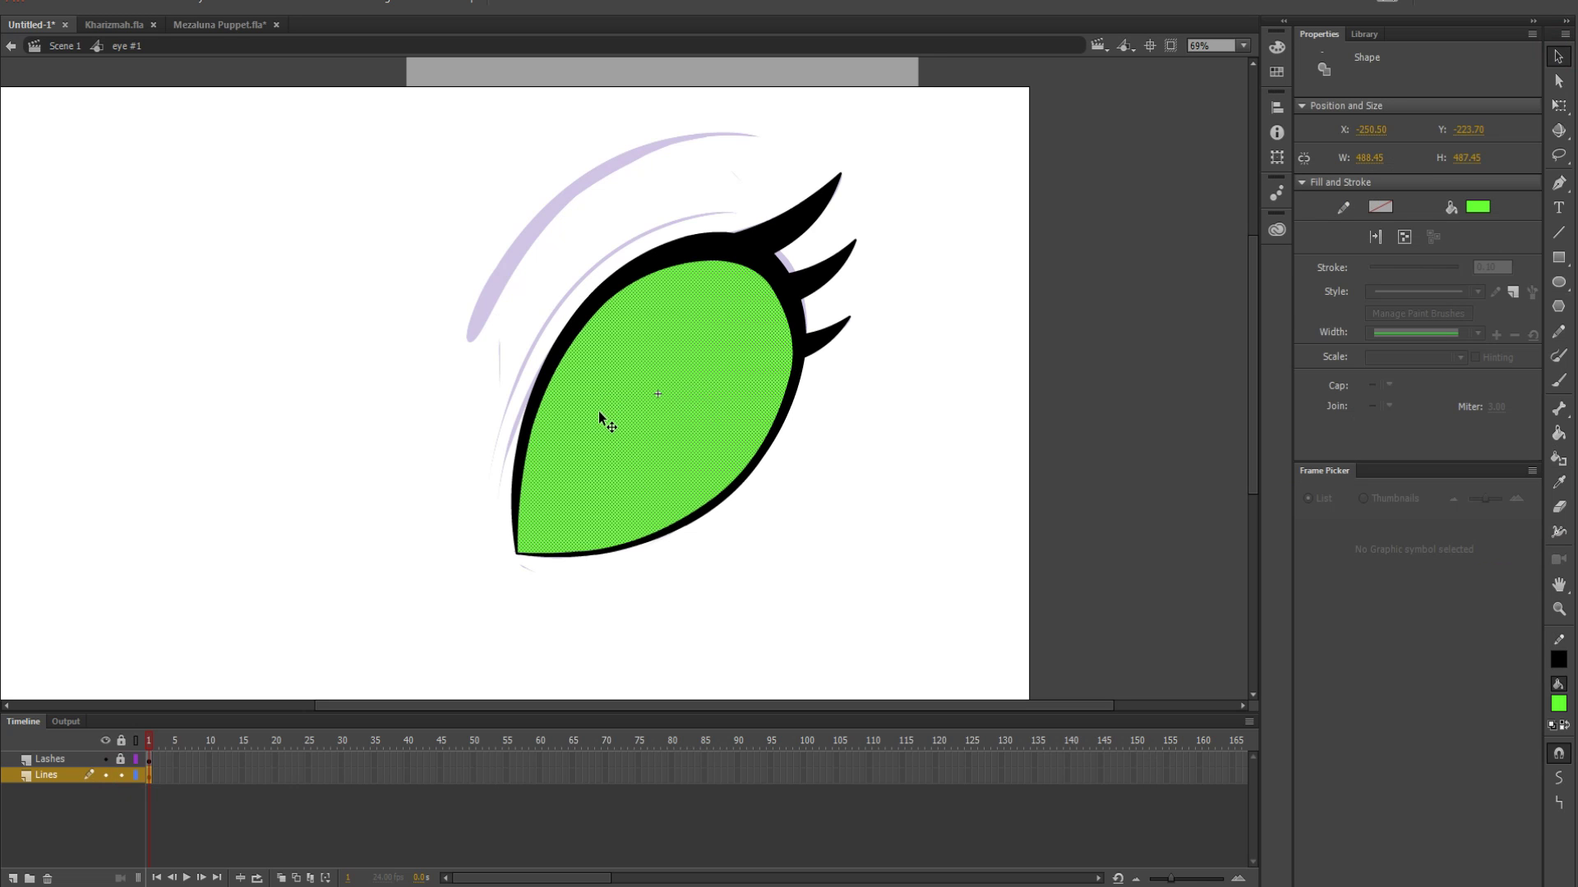
key("Delete")
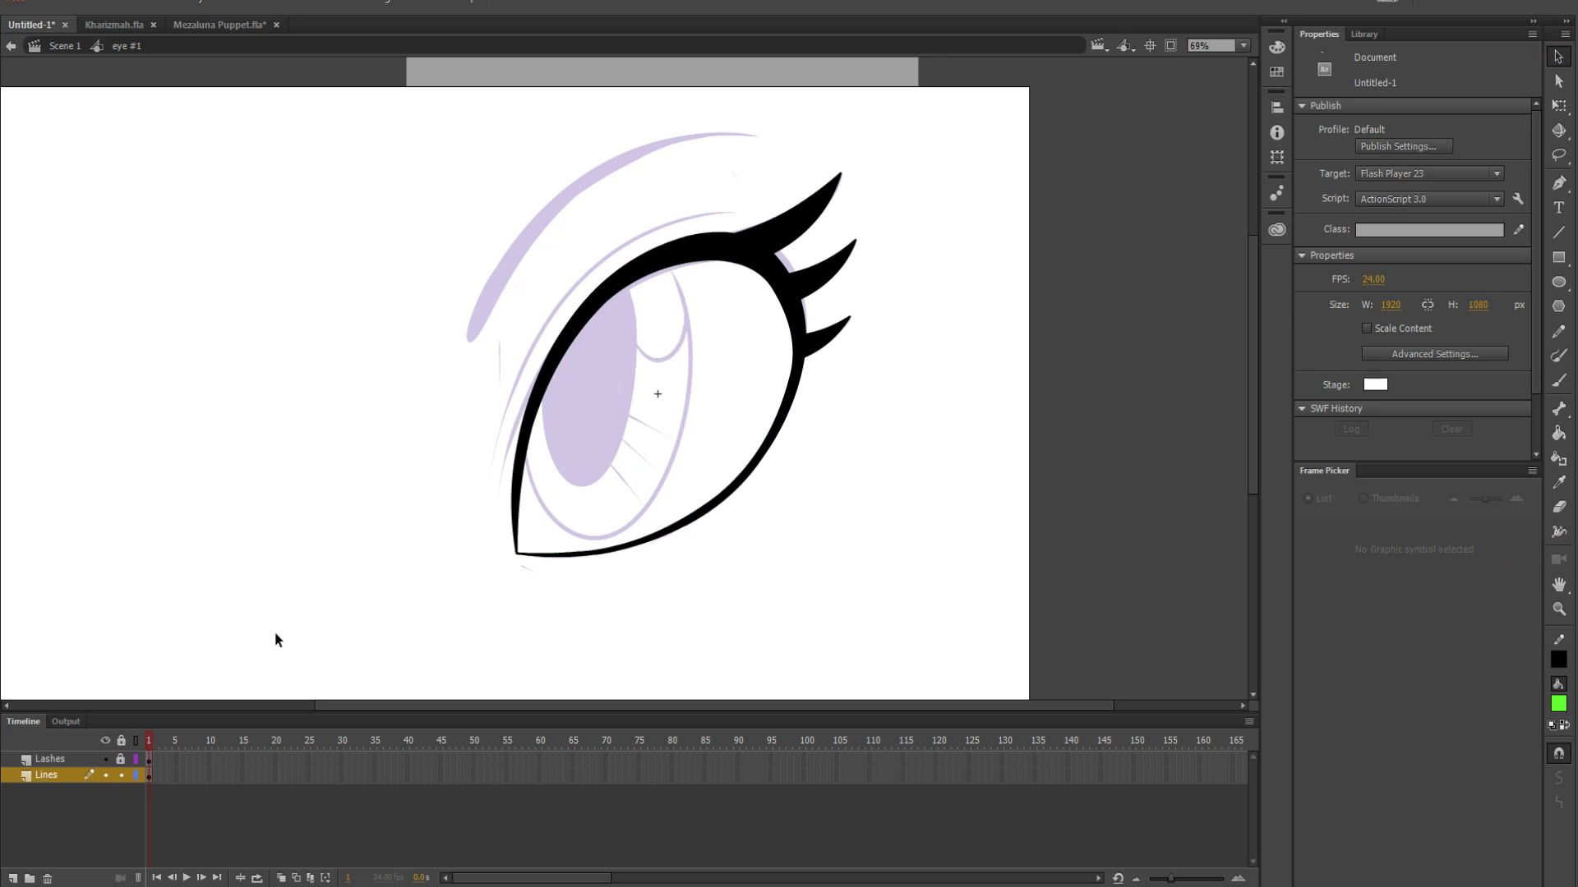
left_click(121, 775)
Add a new layer beneath Lines and convert it into a mask layer
left_click(13, 879)
left_click_drag(45, 781, 43, 831)
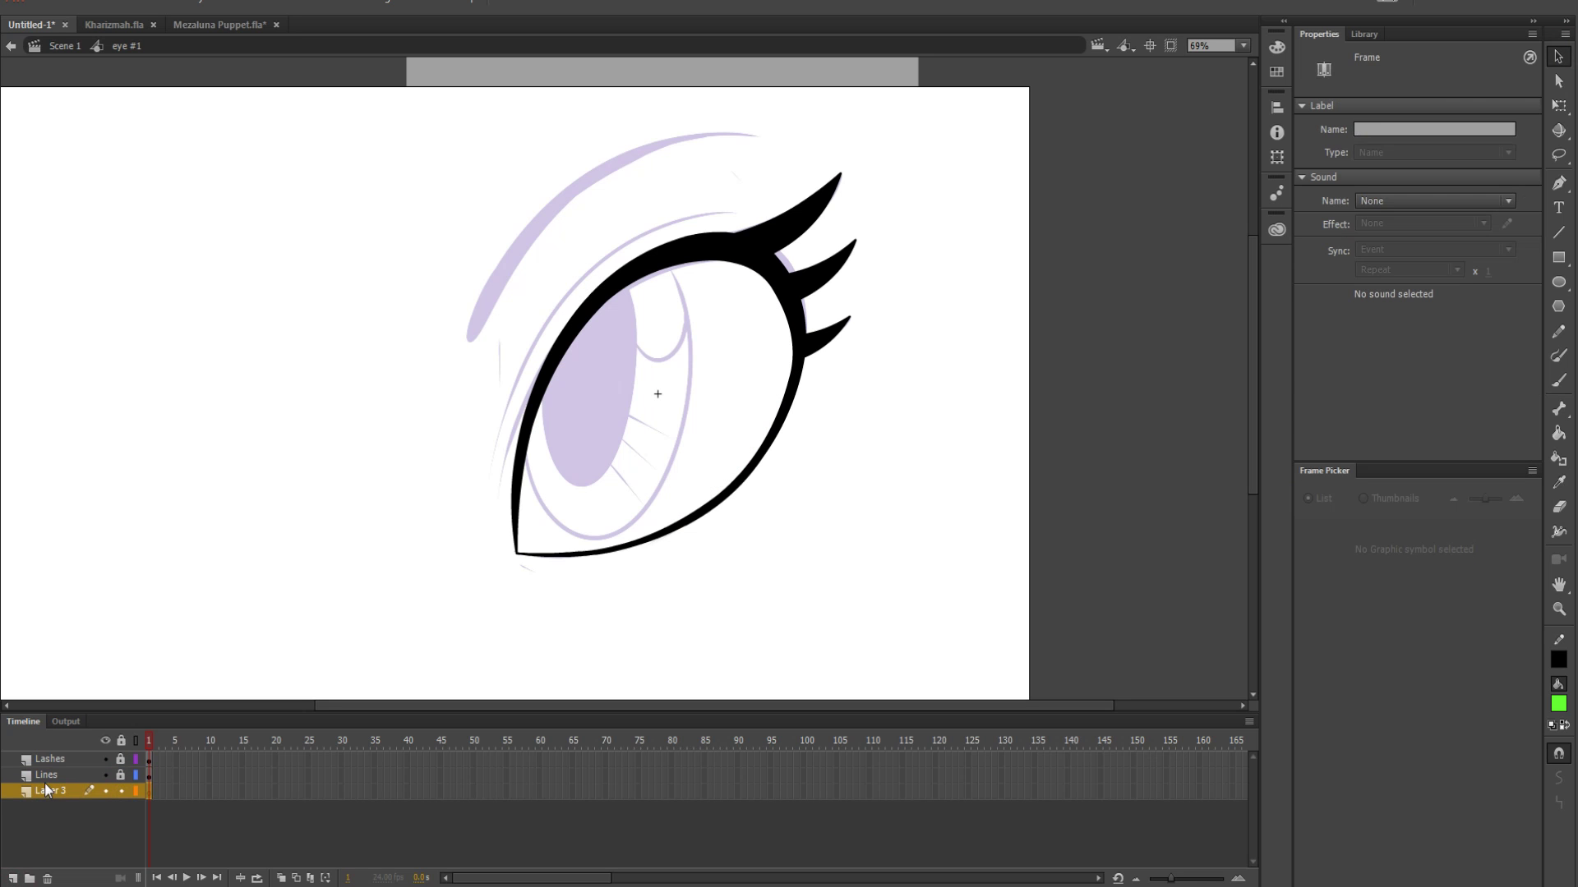
right_click(46, 788)
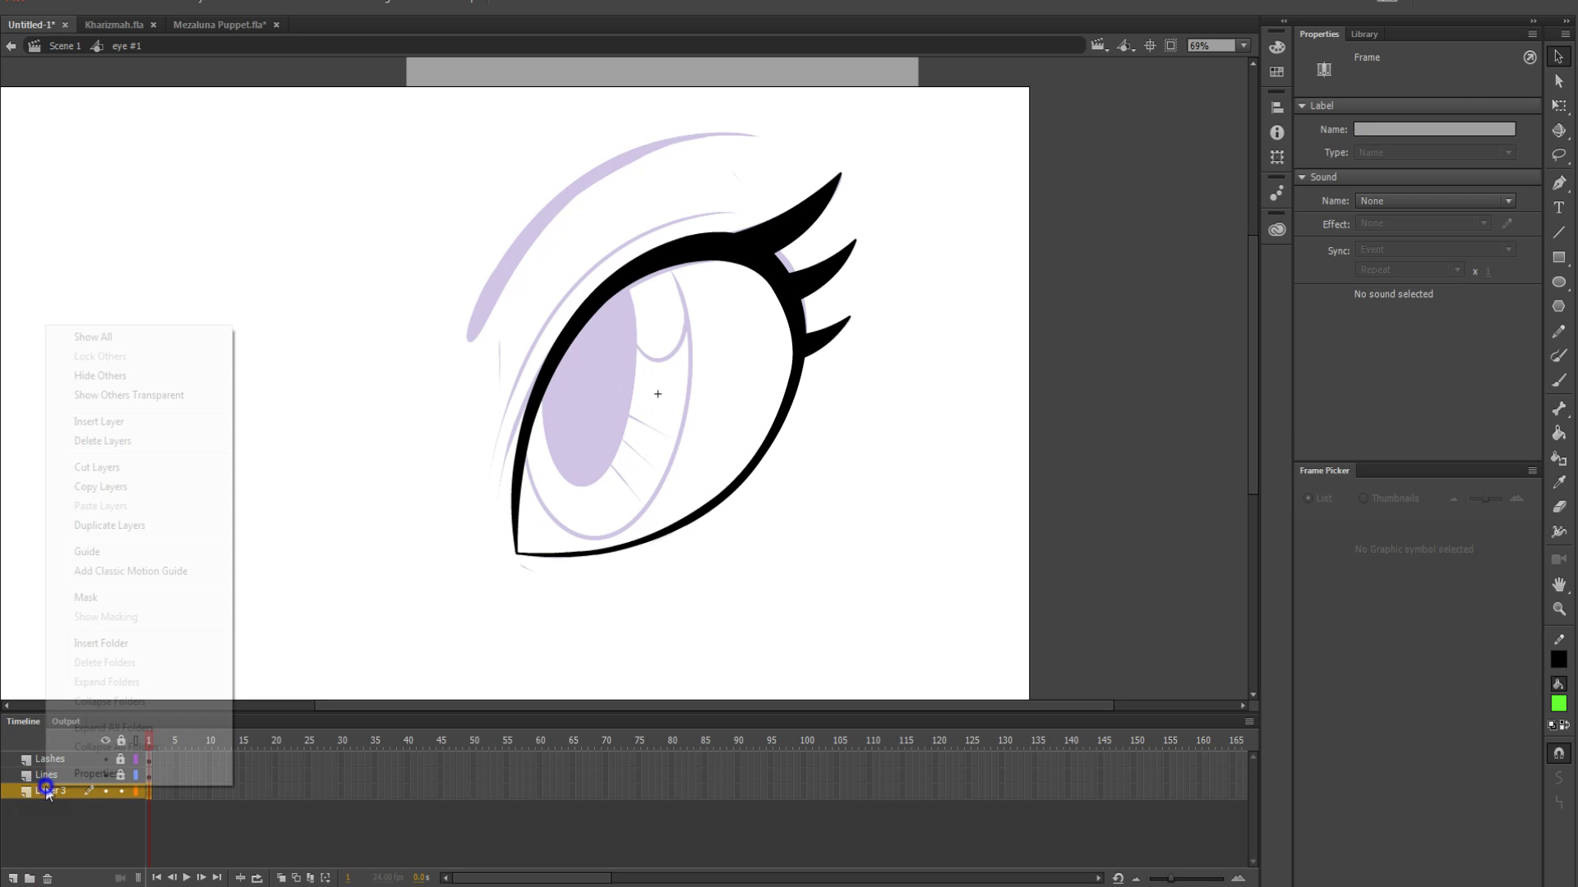
left_click(123, 604)
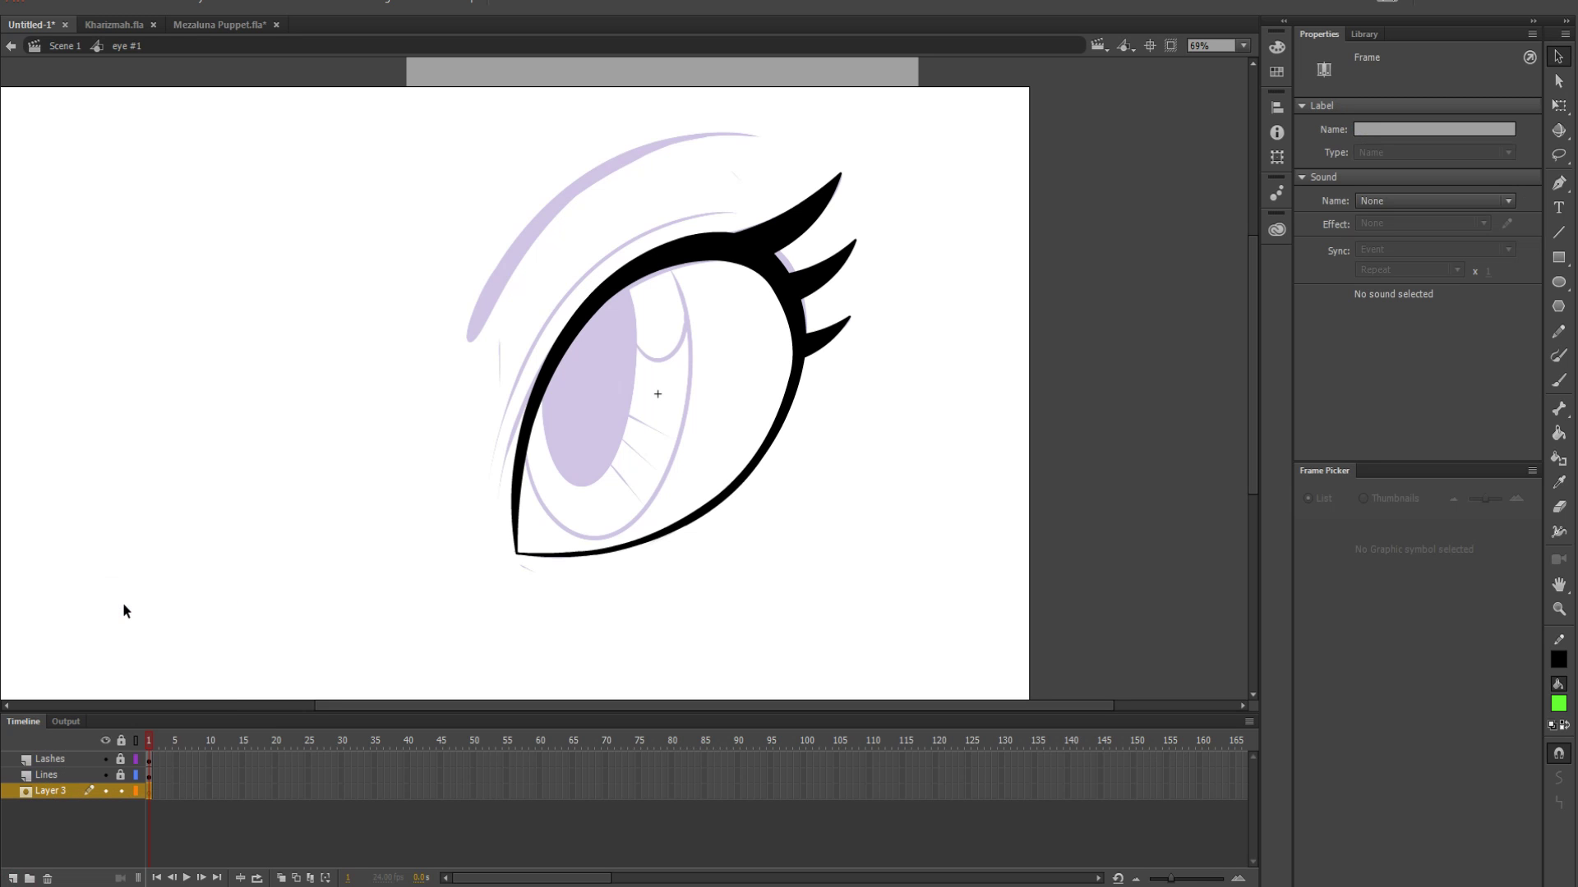
Paste the green eye shape in place on the mask layer and leave the layer unlocked
right_click(386, 452)
left_click(451, 518)
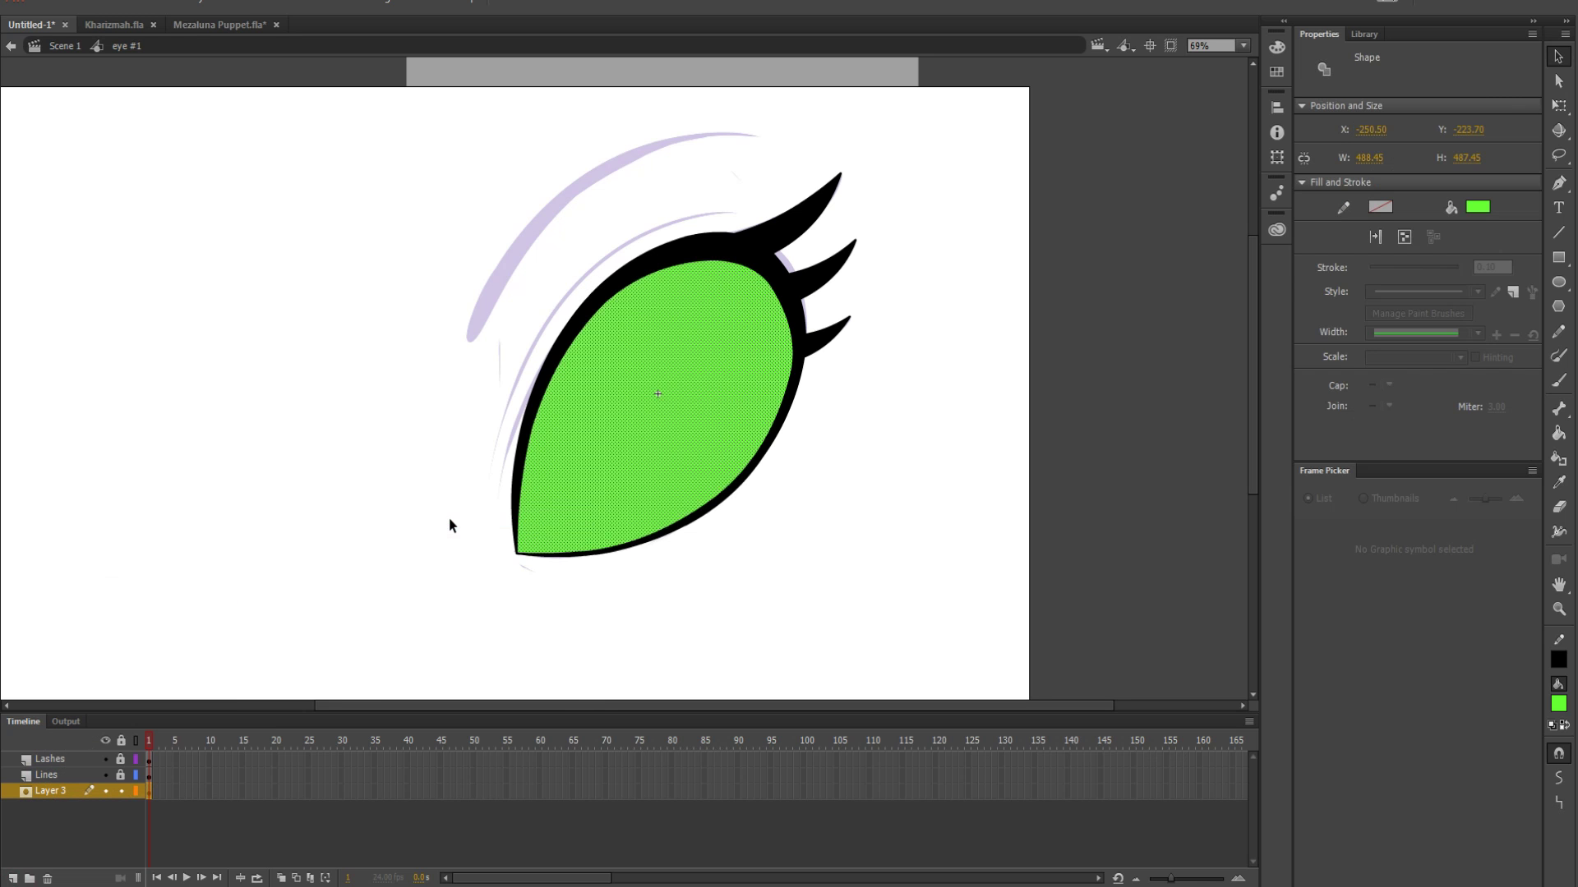
left_click(441, 534)
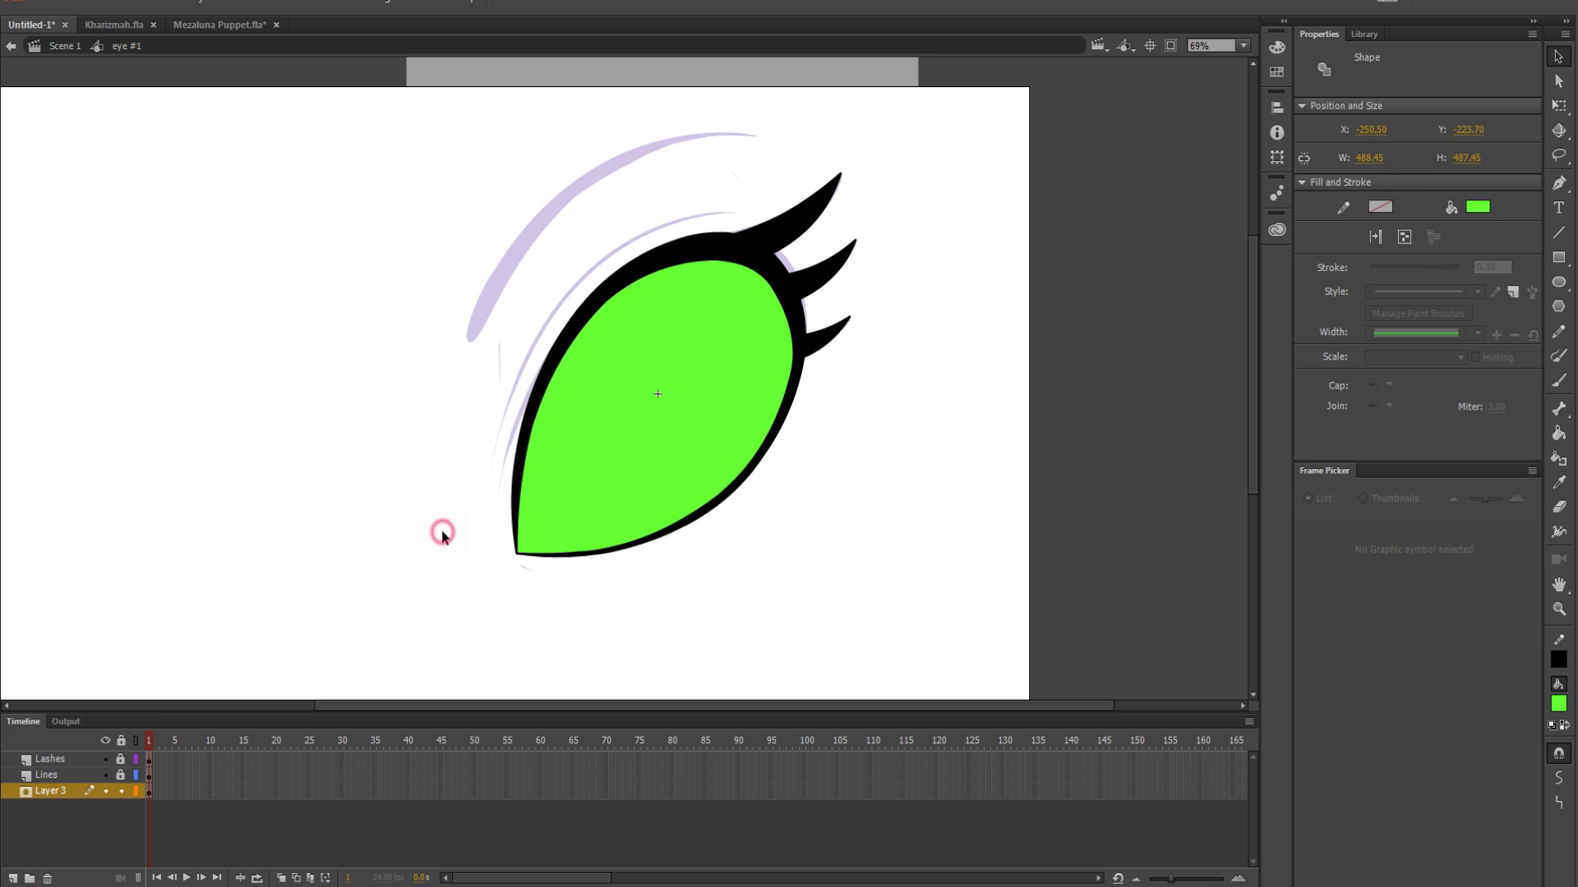
left_click(121, 792)
left_click(121, 792)
left_click(121, 791)
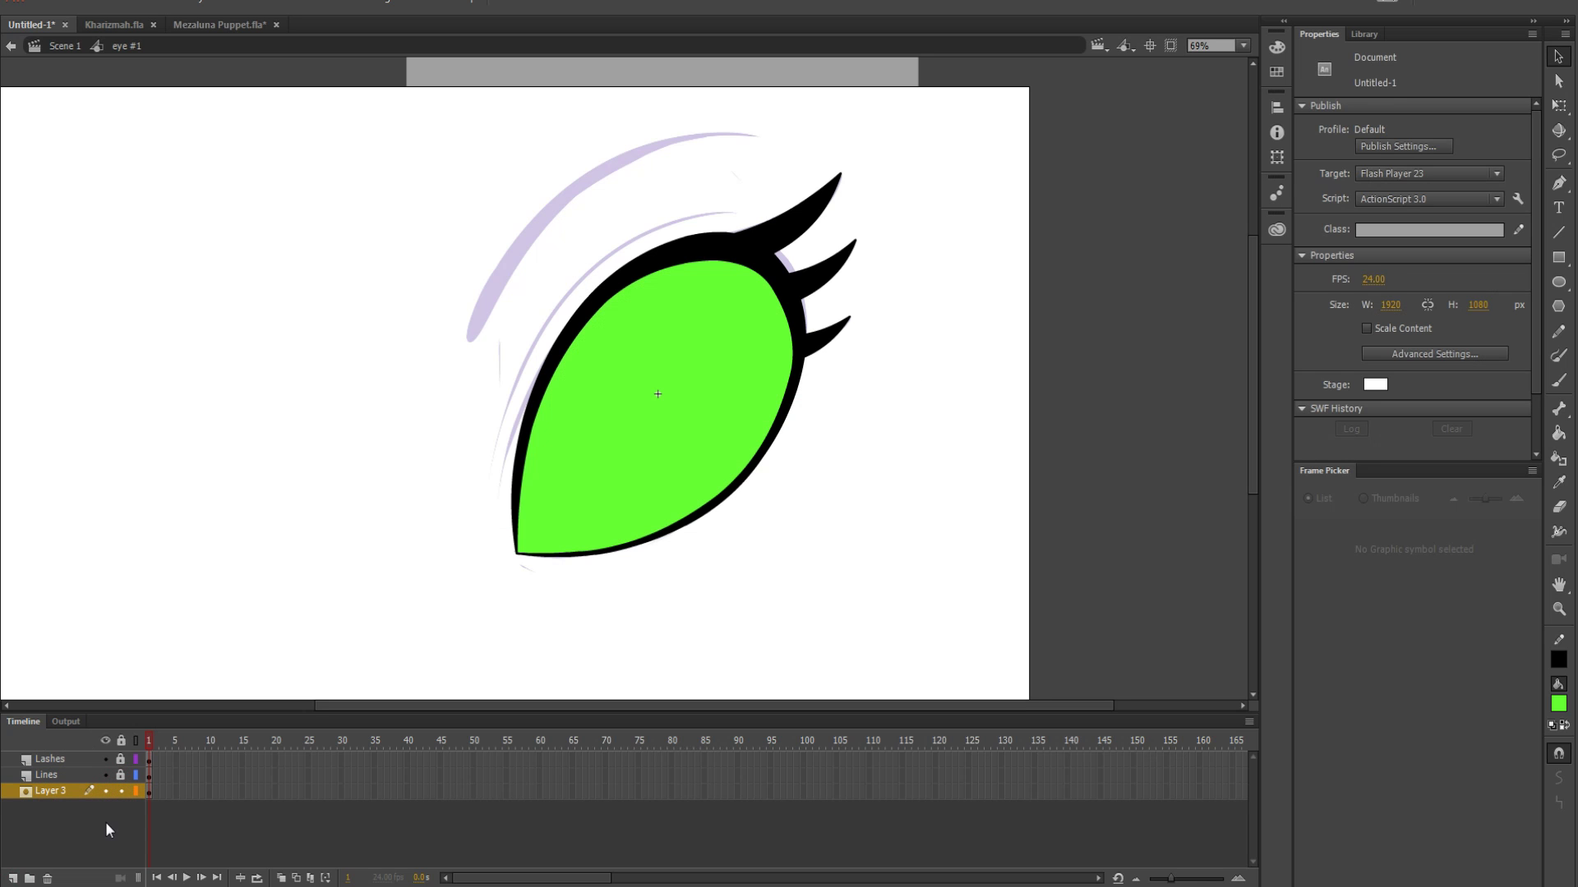
Add three new layers nested under the mask layer and hide the mask layer
left_click(13, 878)
left_click(13, 877)
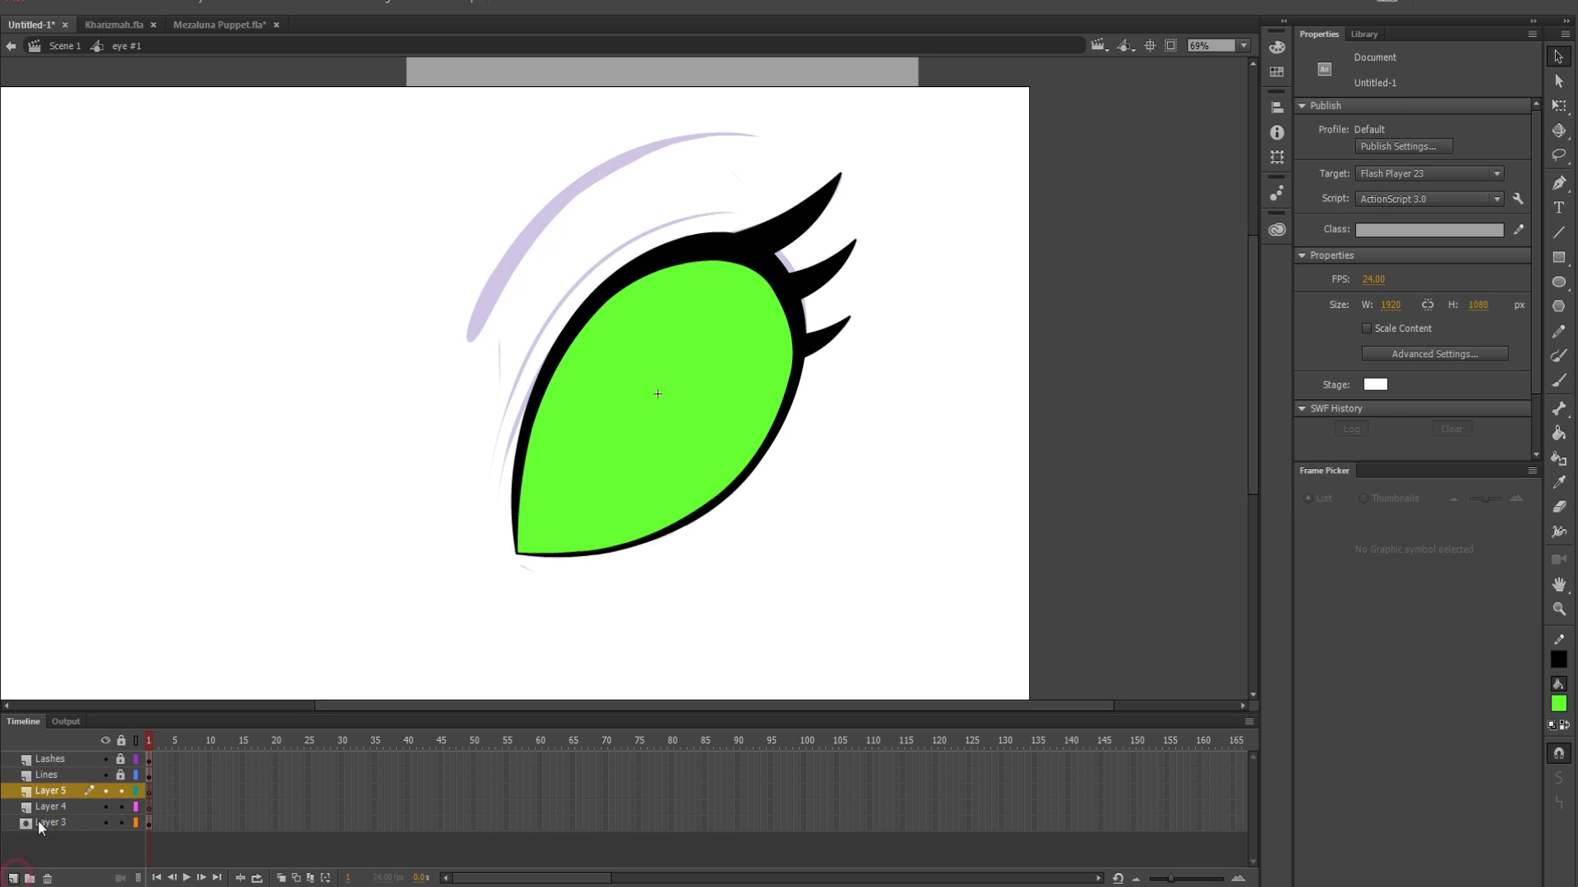
left_click(45, 807)
left_click_drag(43, 821, 67, 836)
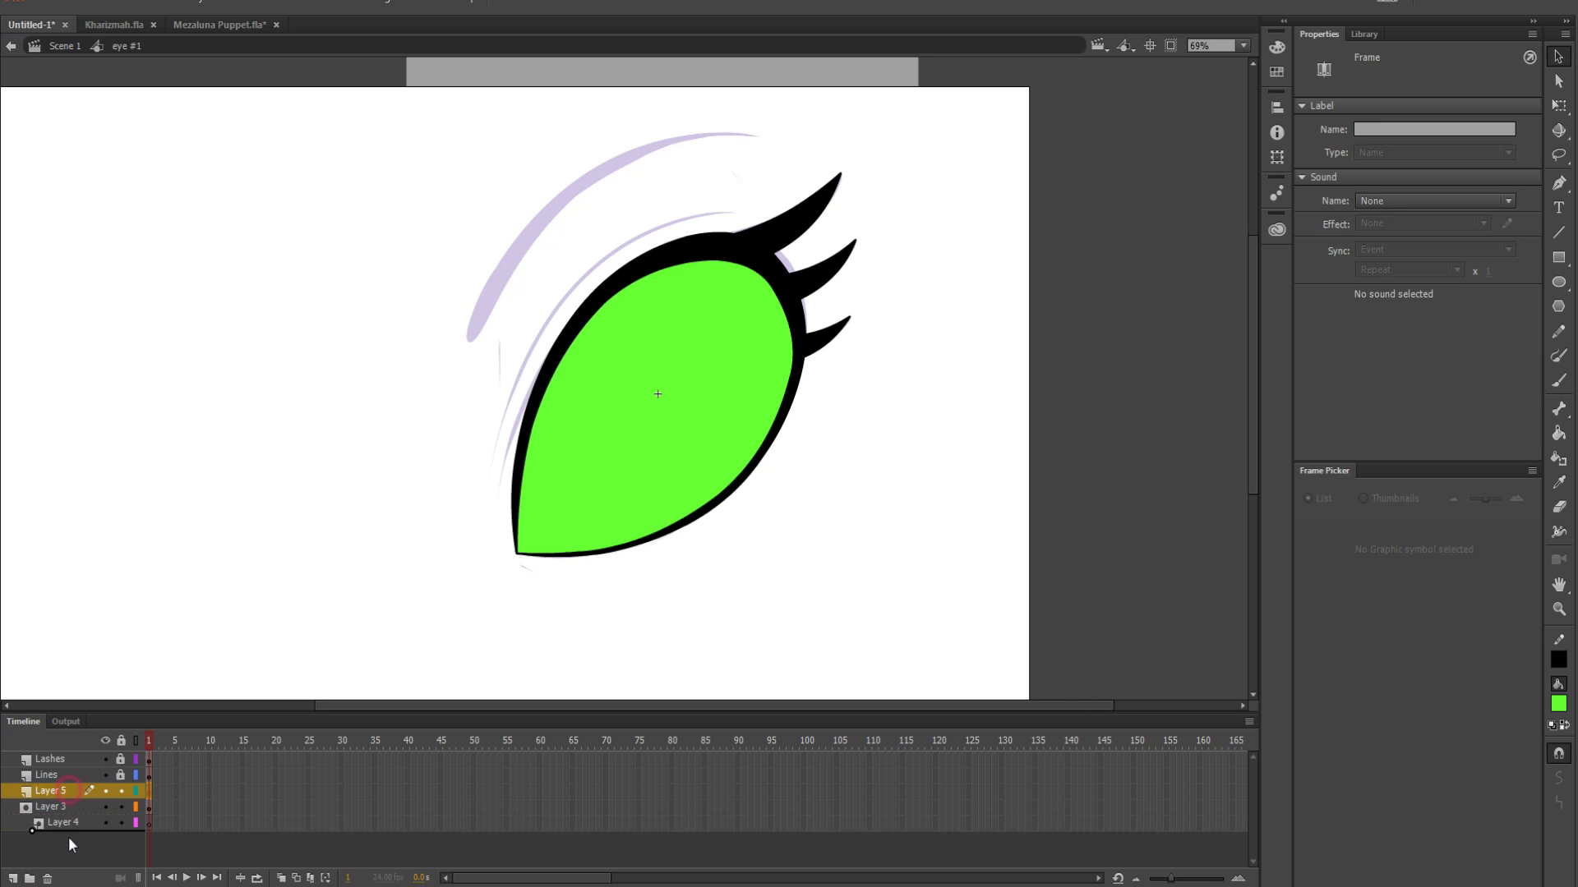
left_click(58, 807)
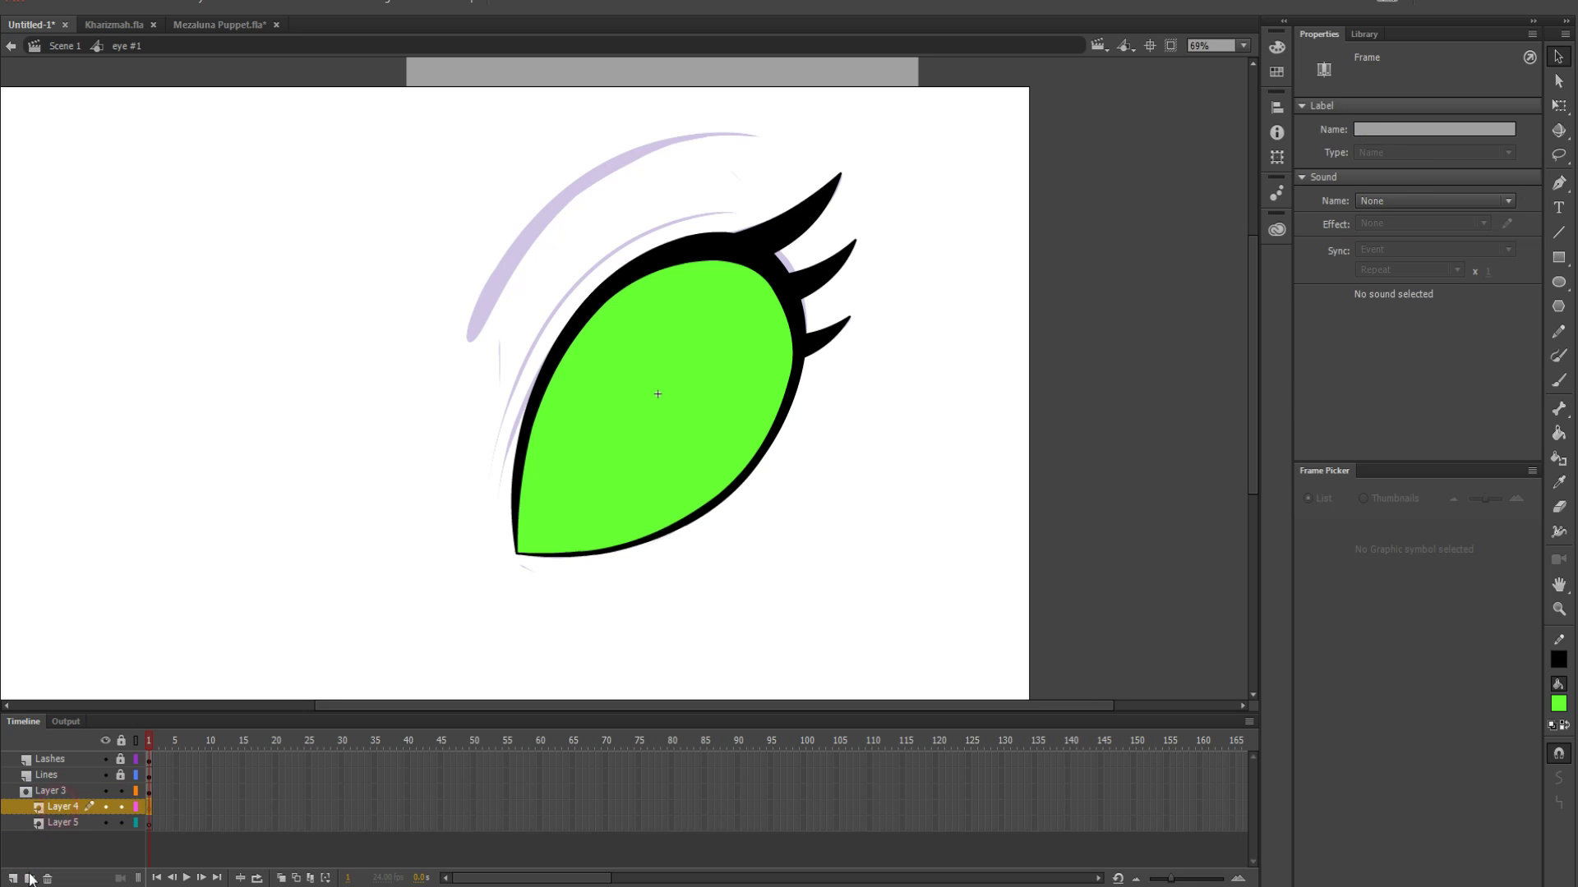
left_click(14, 877)
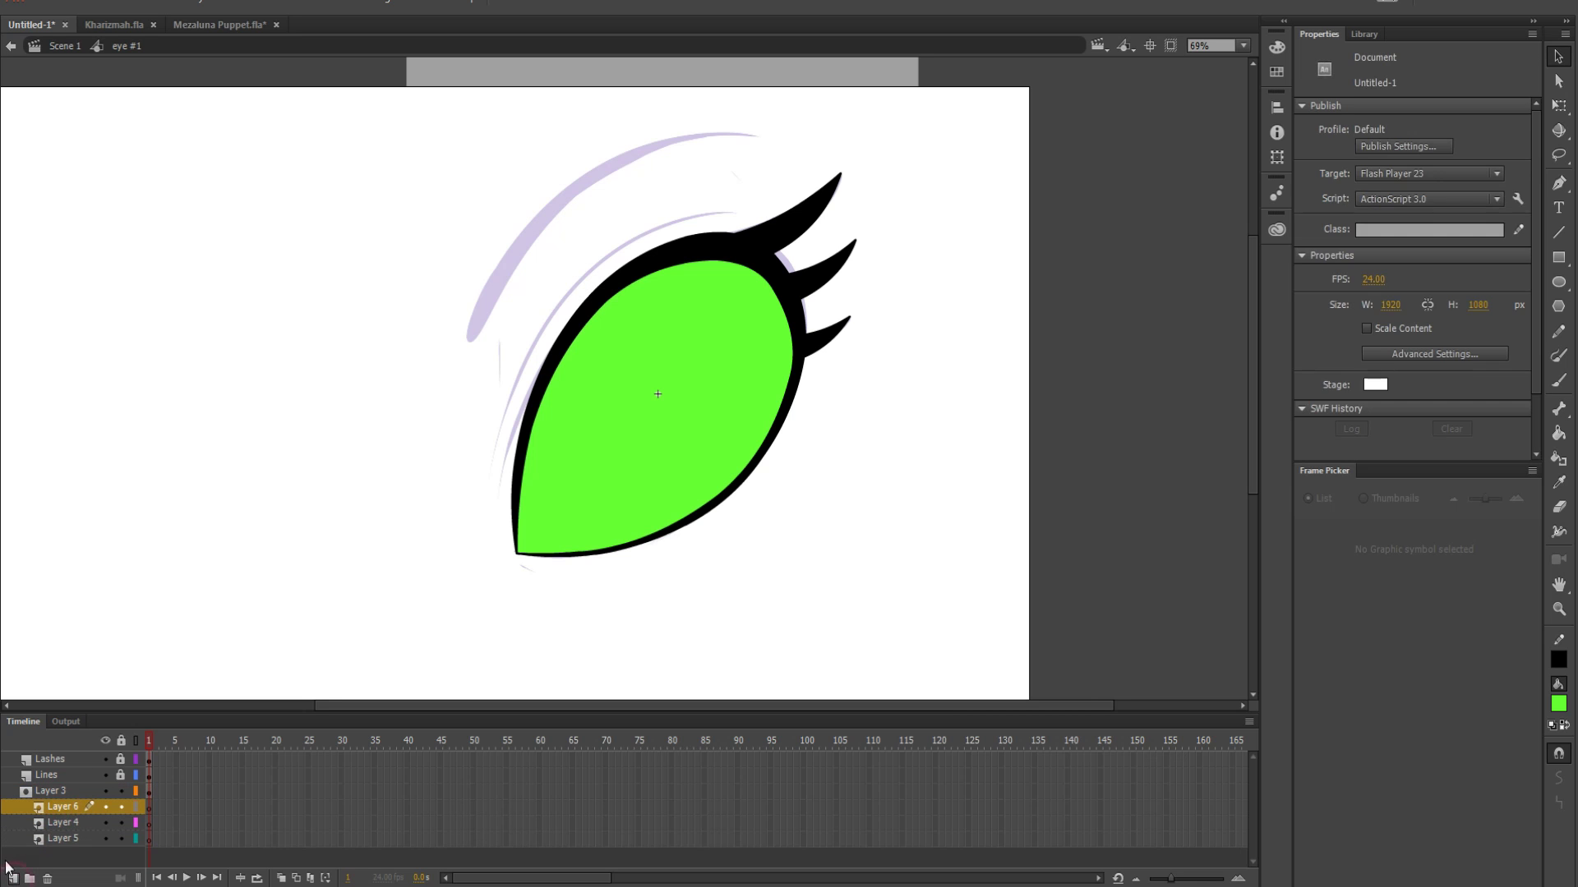
left_click(105, 791)
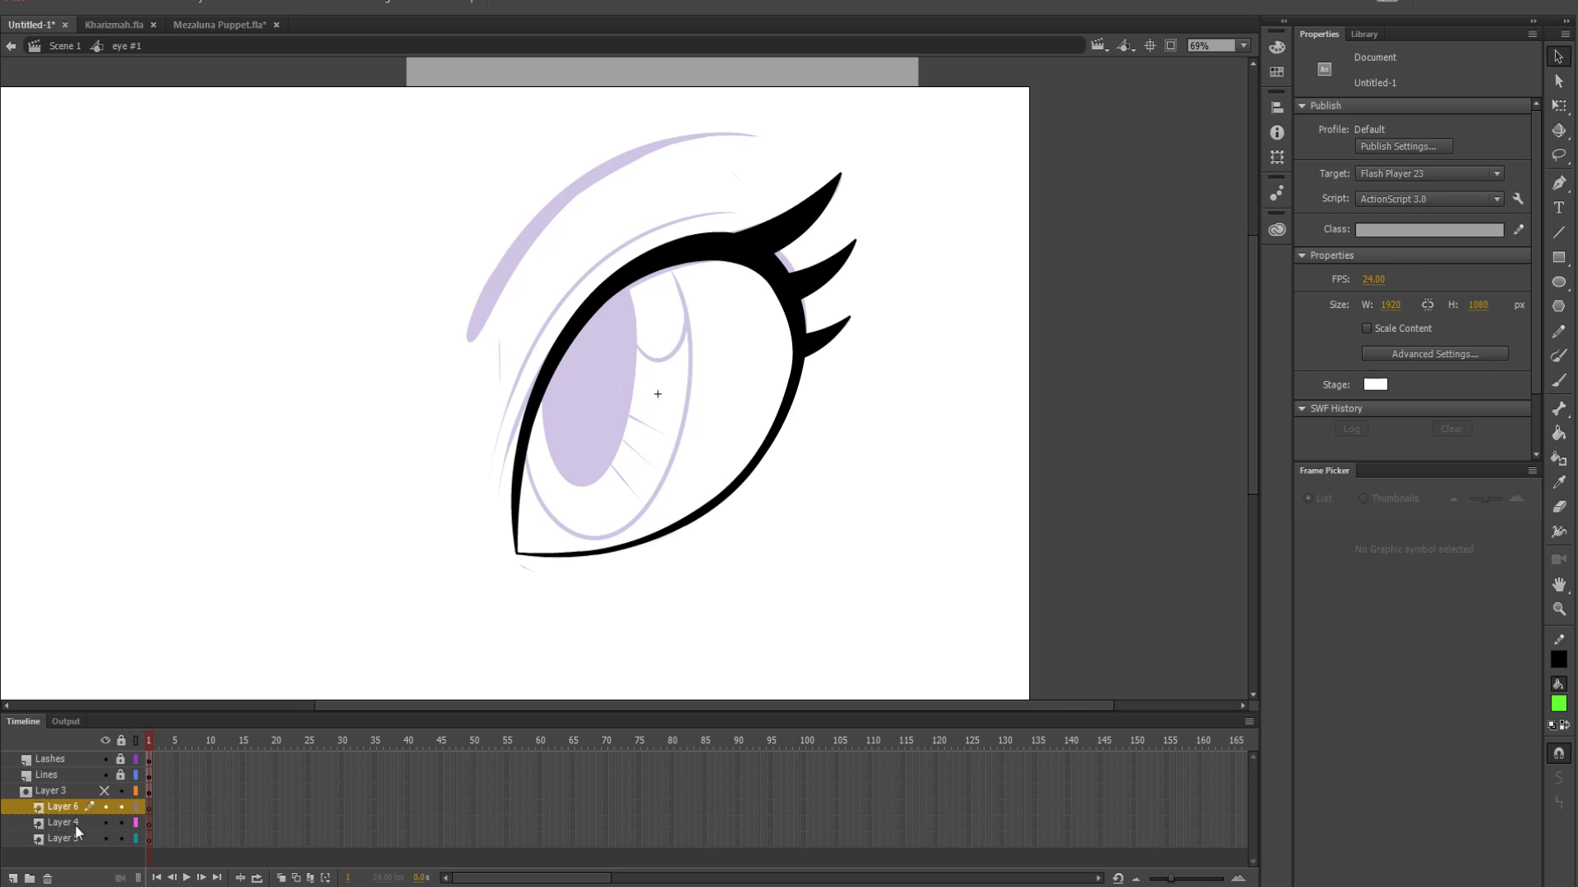
Rename Layer 3 as mask and the lowest nested layer, Layer 5, as iris
double_click(51, 791)
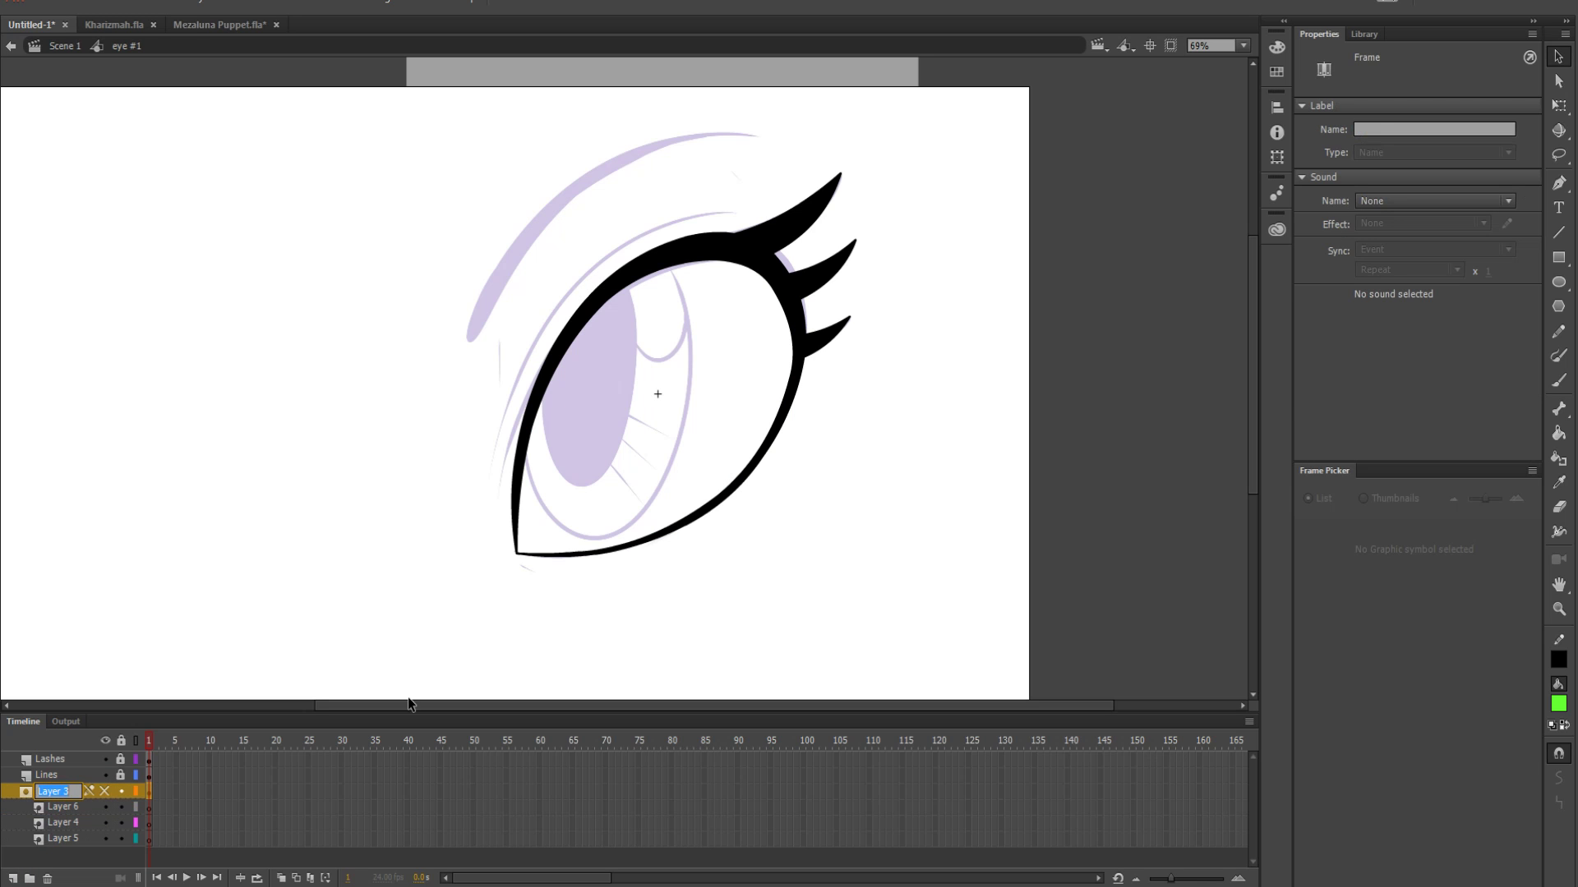
type("mask")
key("Return")
double_click(71, 833)
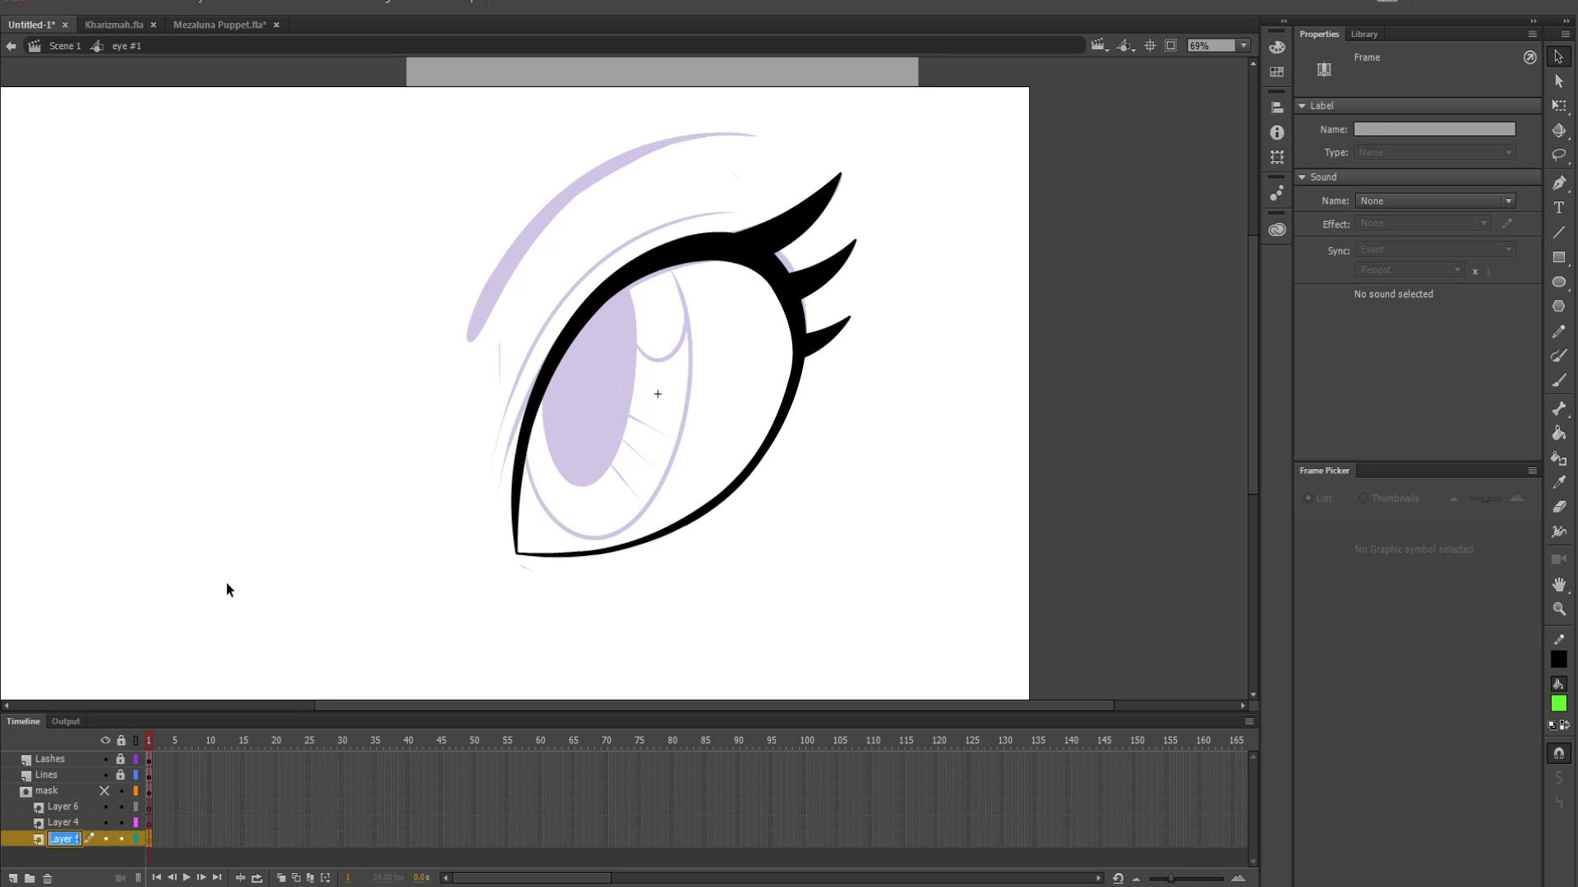
type("ris")
key("Return")
double_click(56, 837)
type("i")
key("Return")
Draw a purple oval without a stroke on the iris layer, covering the traced iris
left_click(1559, 704)
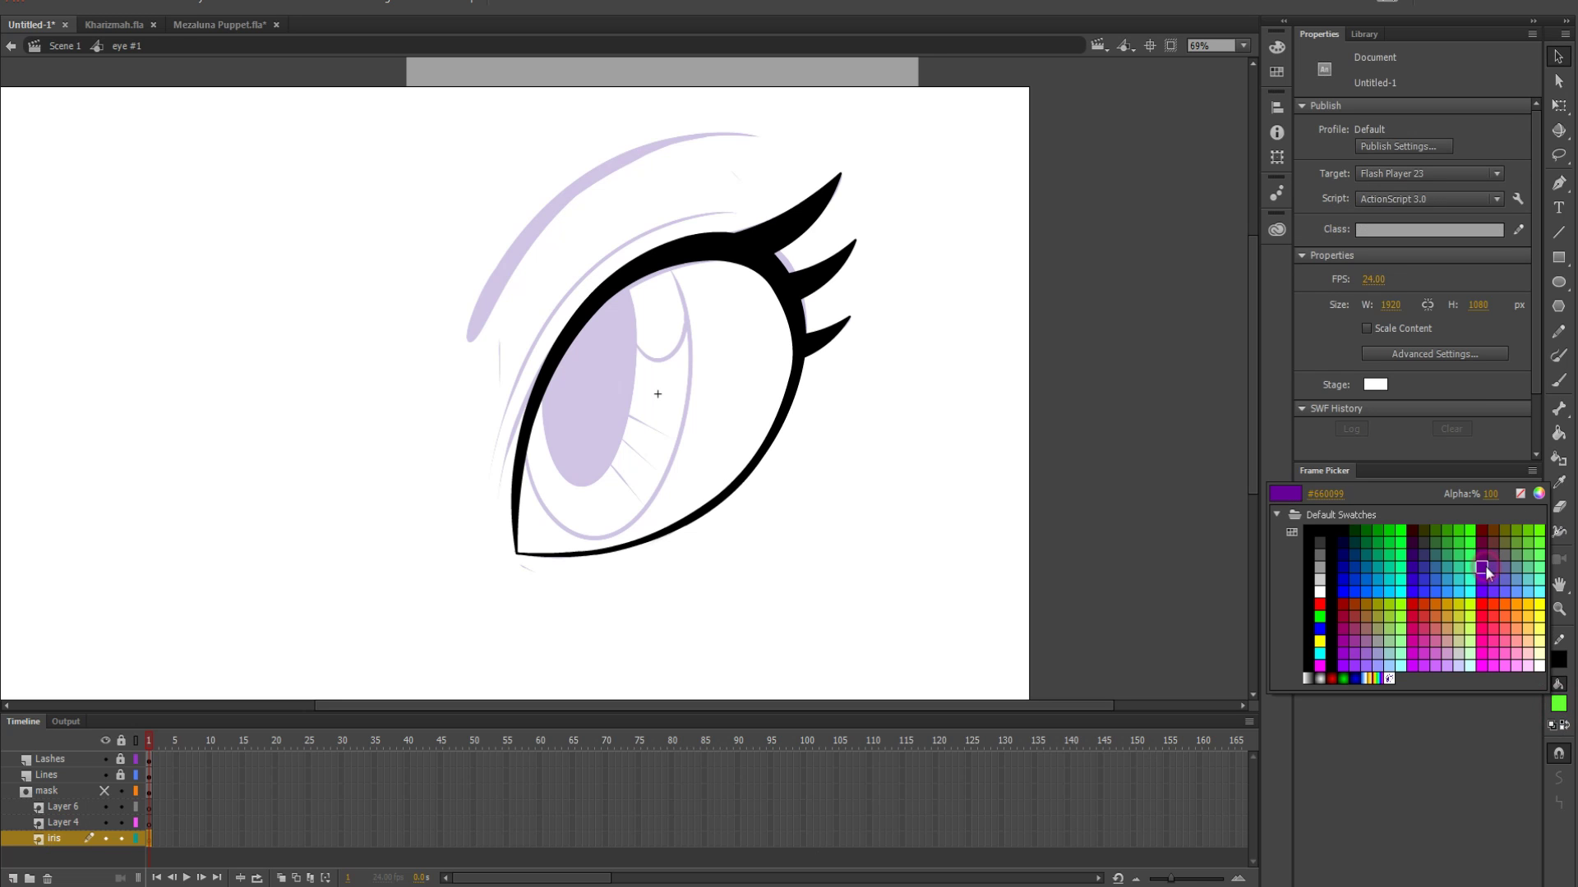
left_click(1489, 564)
left_click(1559, 281)
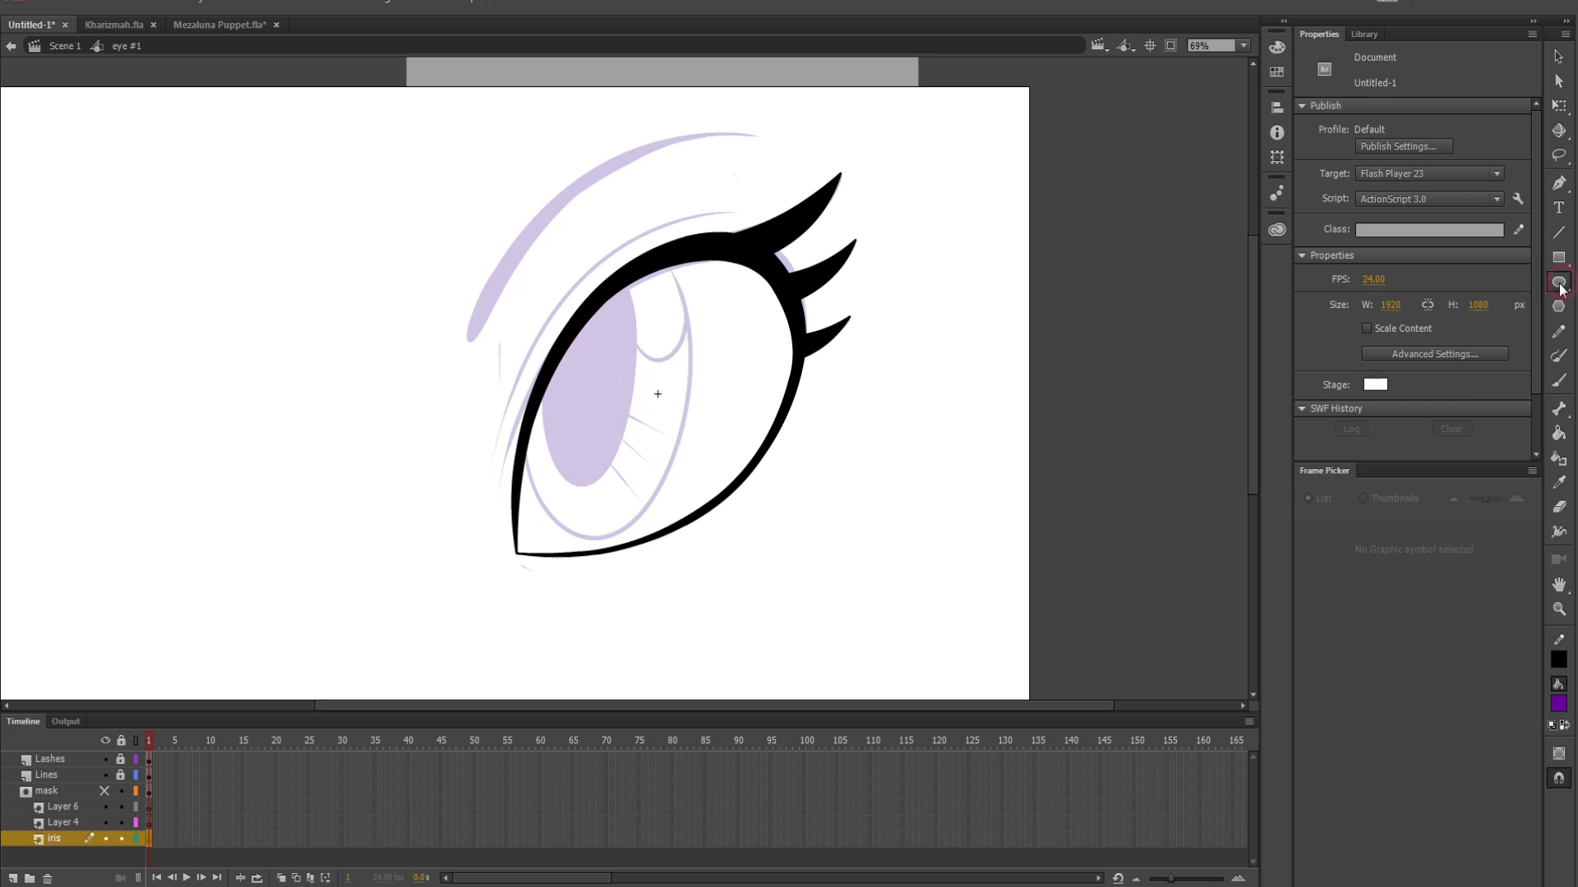
left_click(1385, 130)
left_click(1338, 149)
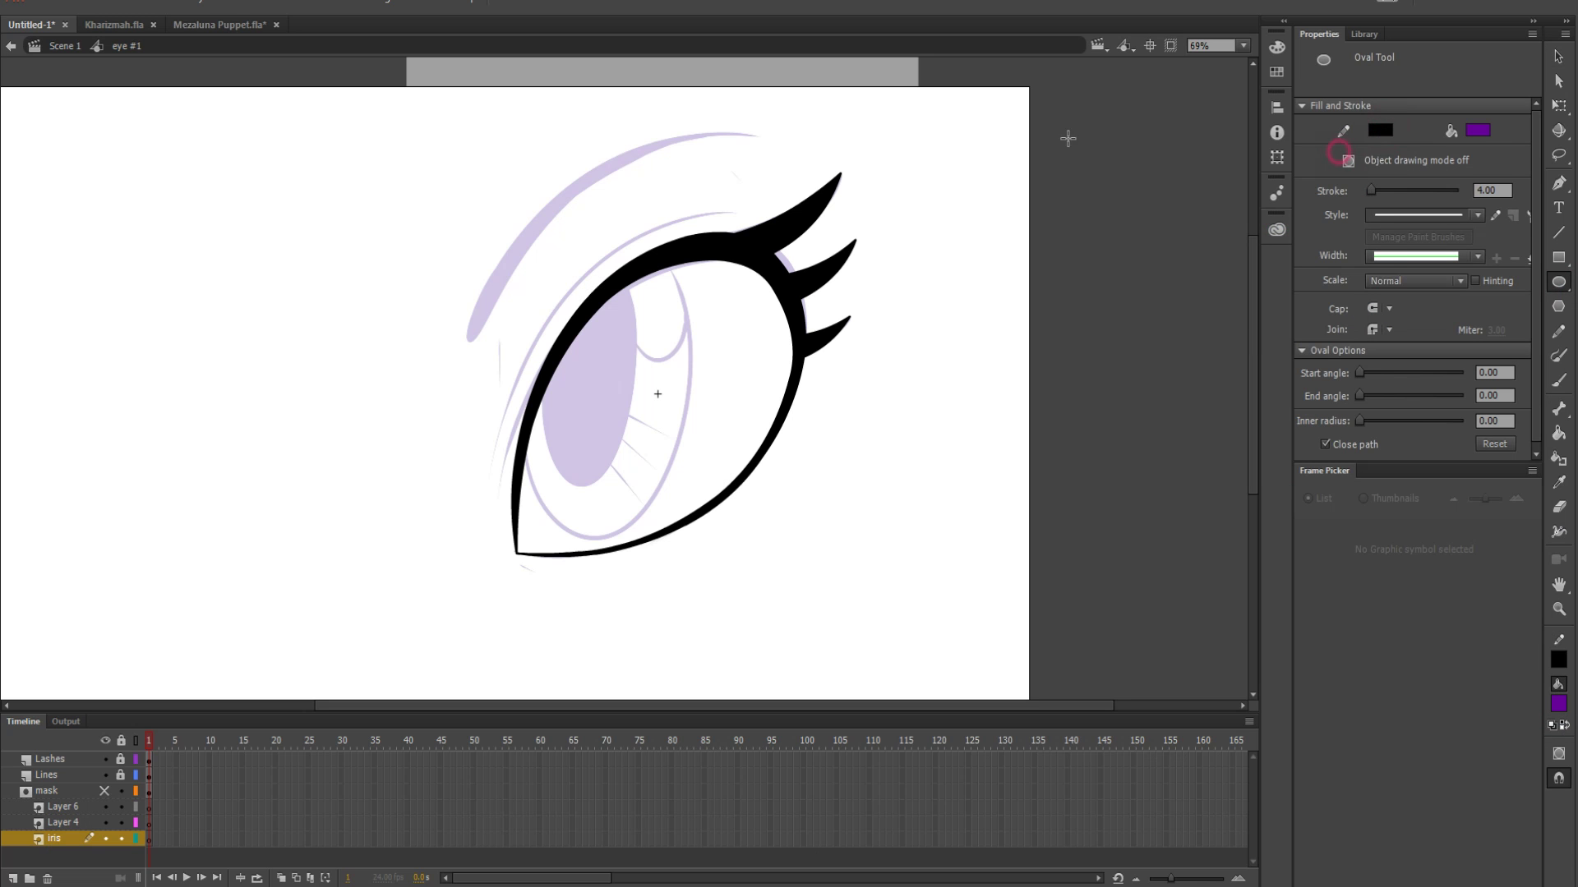
key("ctrl+equal")
left_click_drag(551, 321, 675, 305)
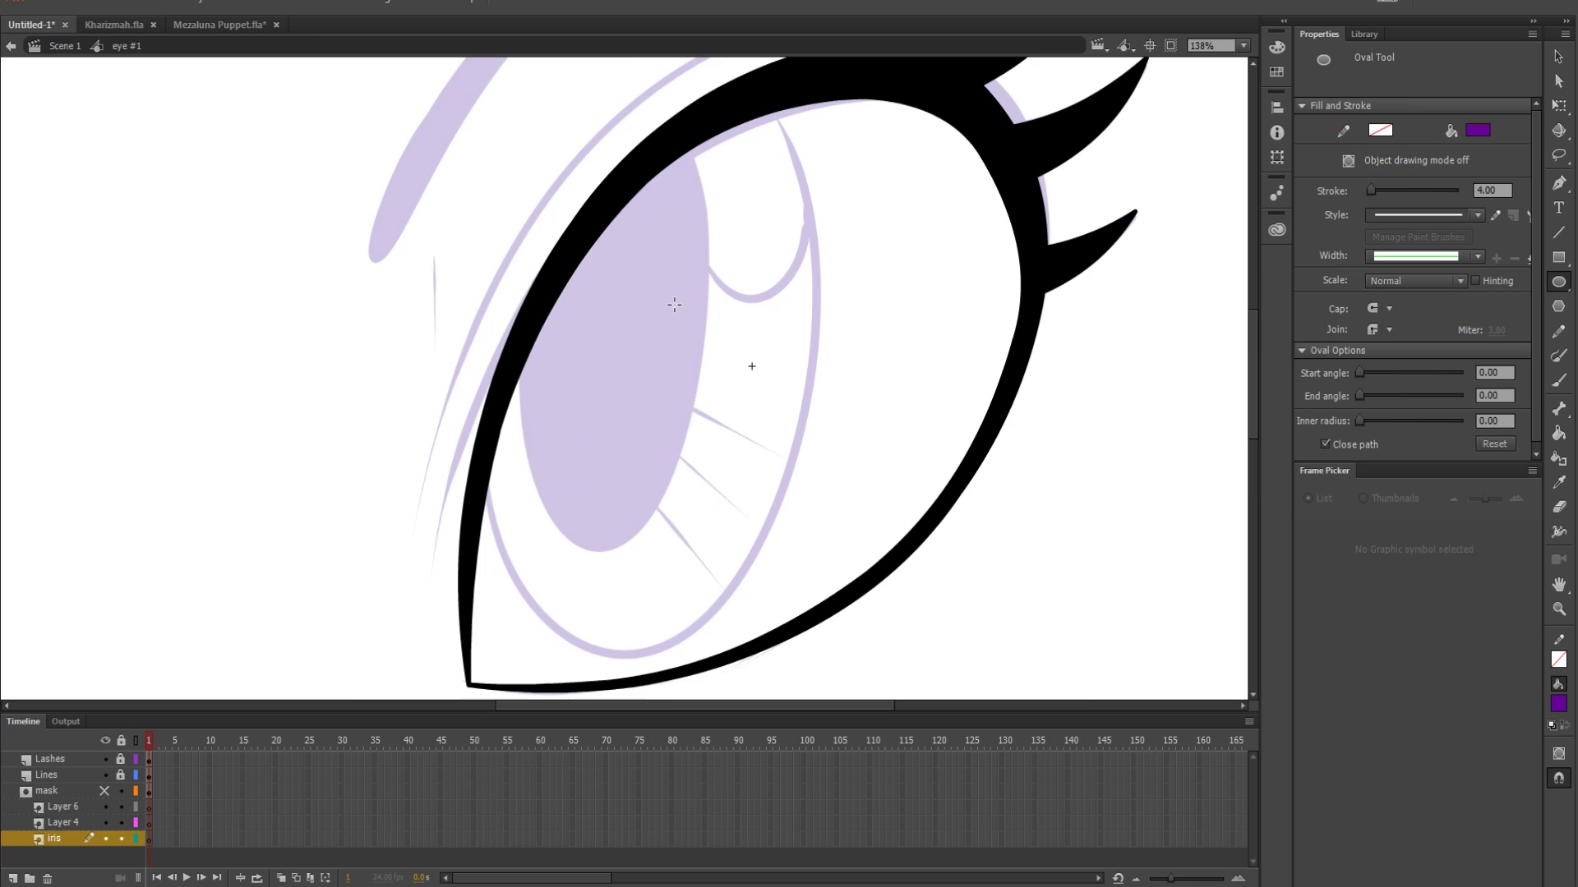
key("ctrl+minus")
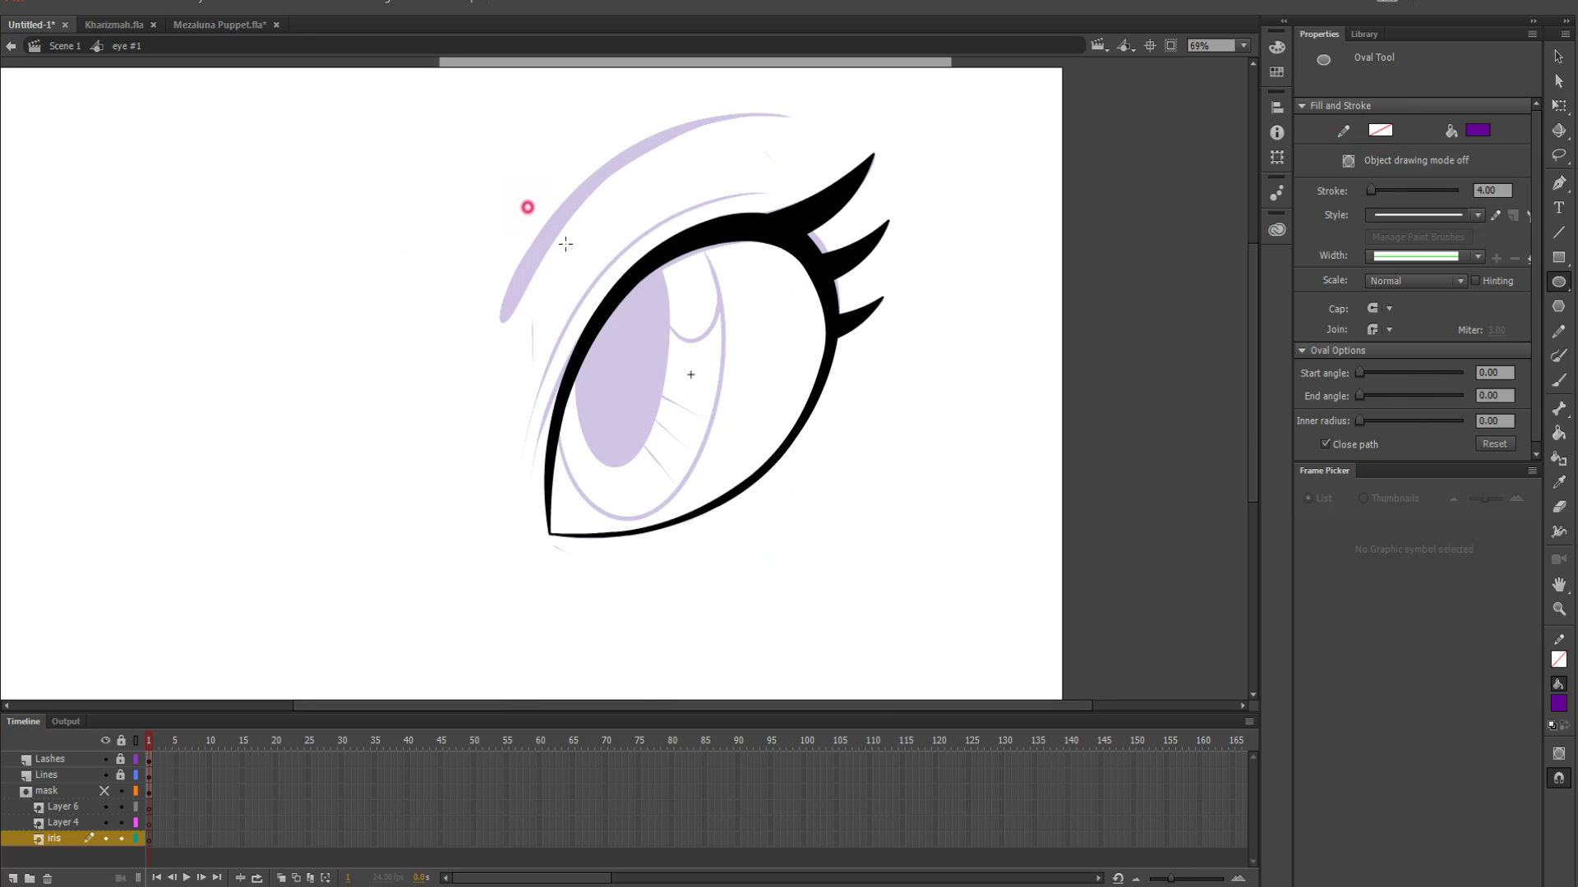
left_click_drag(526, 206, 720, 516)
Shift the purple oval slightly to the right to line it up with the traced iris edge
left_click(1558, 56)
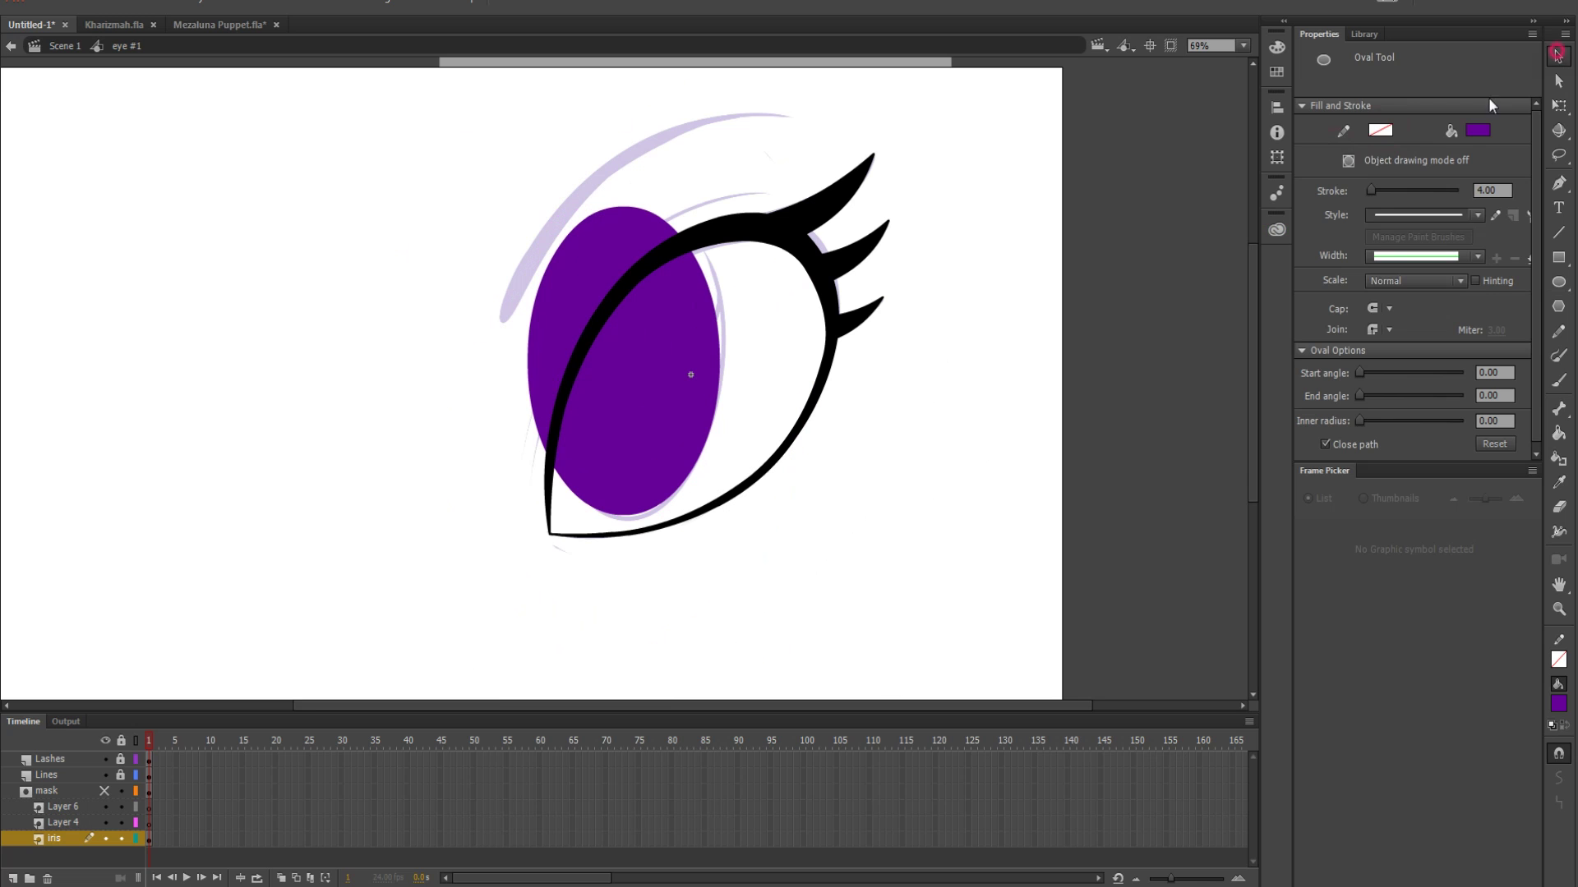
left_click(679, 364)
left_click_drag(679, 364, 685, 364)
left_click(1024, 337)
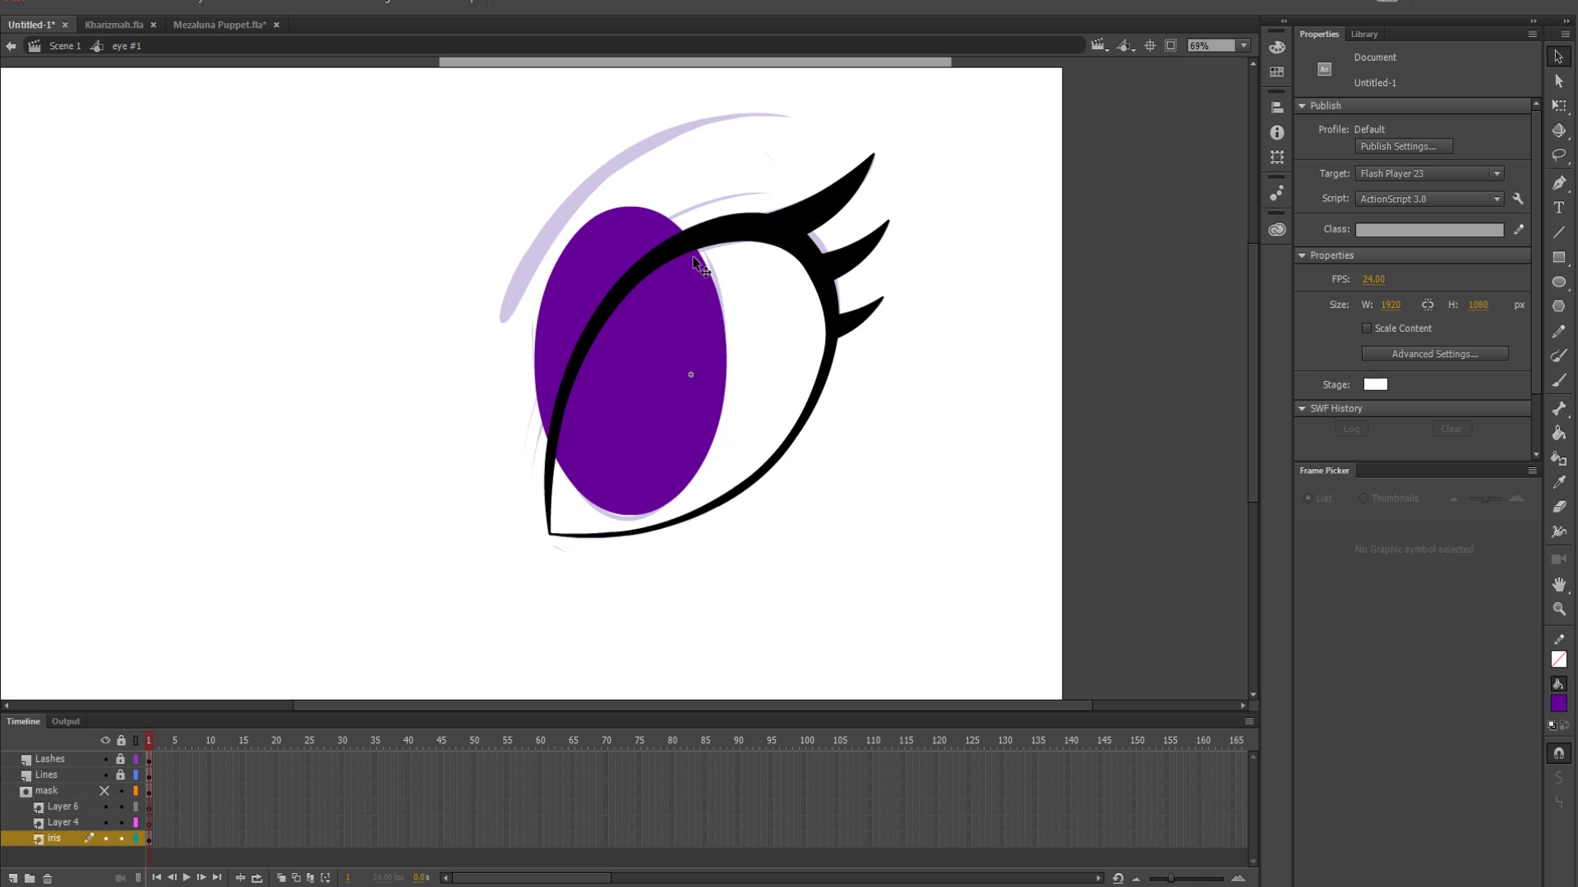
Lock the iris layer and rename Layer 4 above it as pupil
left_click(121, 839)
left_click(64, 823)
double_click(66, 821)
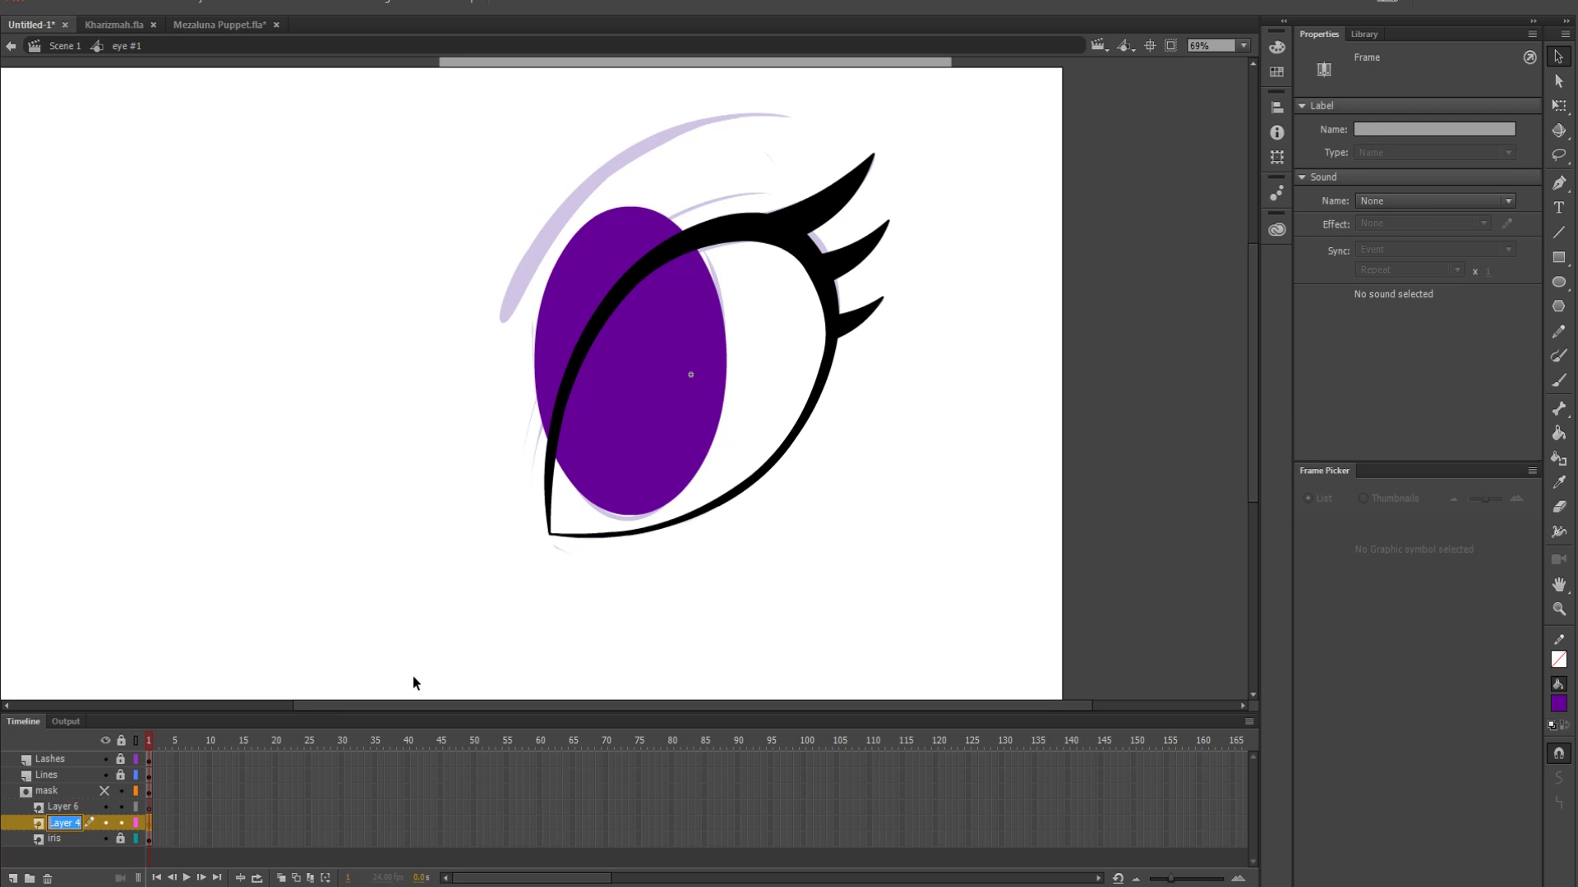
type("pupil")
key("Return")
Draw a strokeless black oval about 202 px wide on the pupil layer and move it slightly down over the traced pupil
left_click(1558, 703)
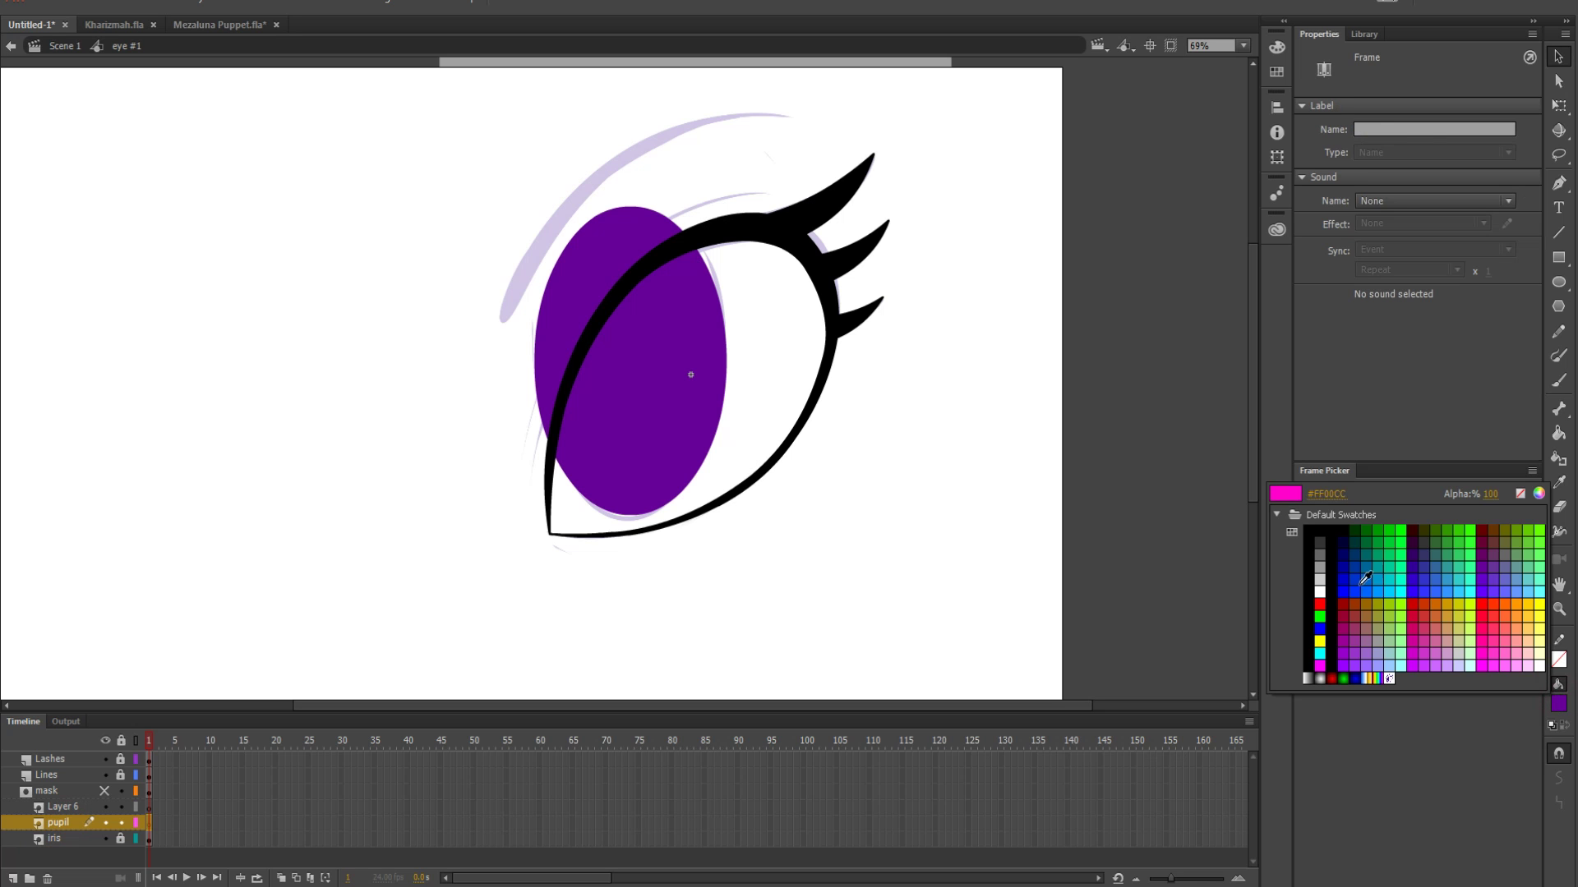
left_click(1345, 530)
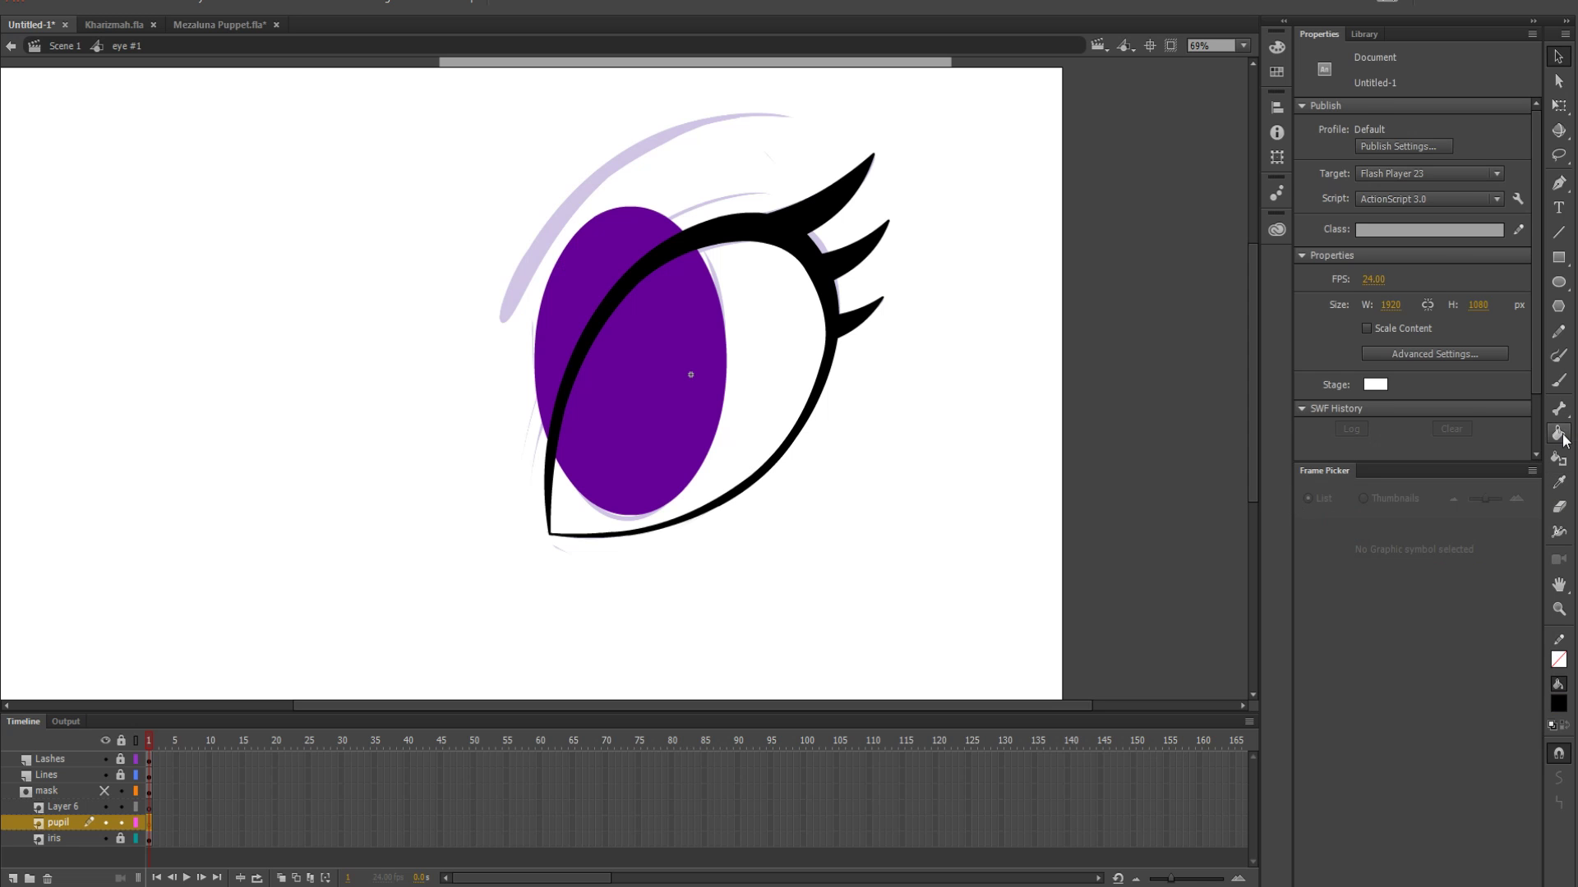
left_click(1558, 282)
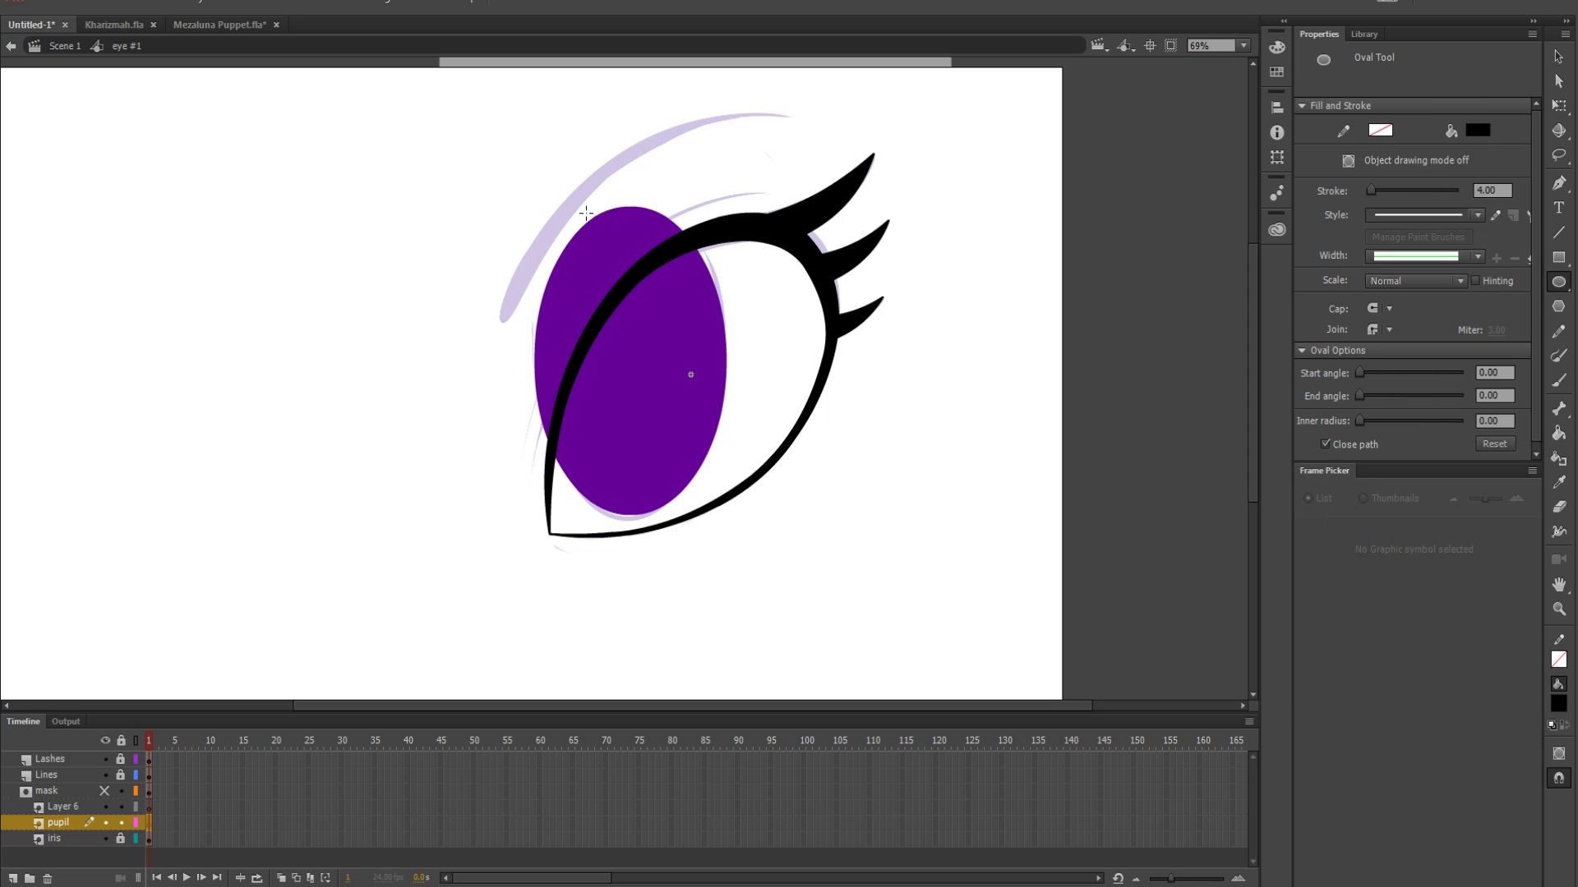
left_click_drag(560, 248, 677, 465)
left_click(1559, 56)
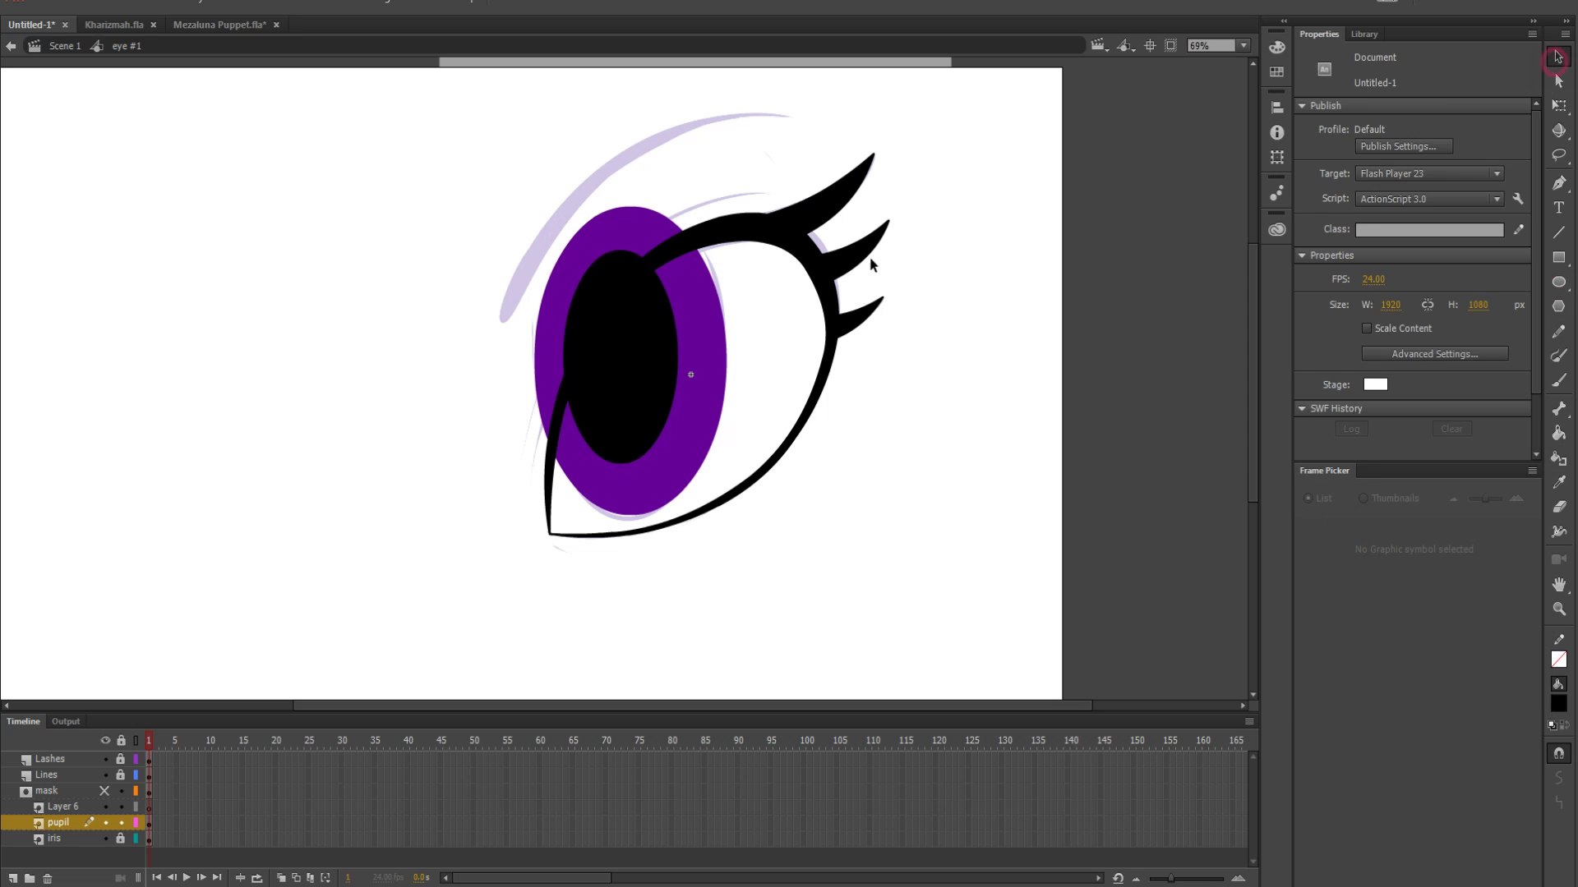
left_click(623, 394)
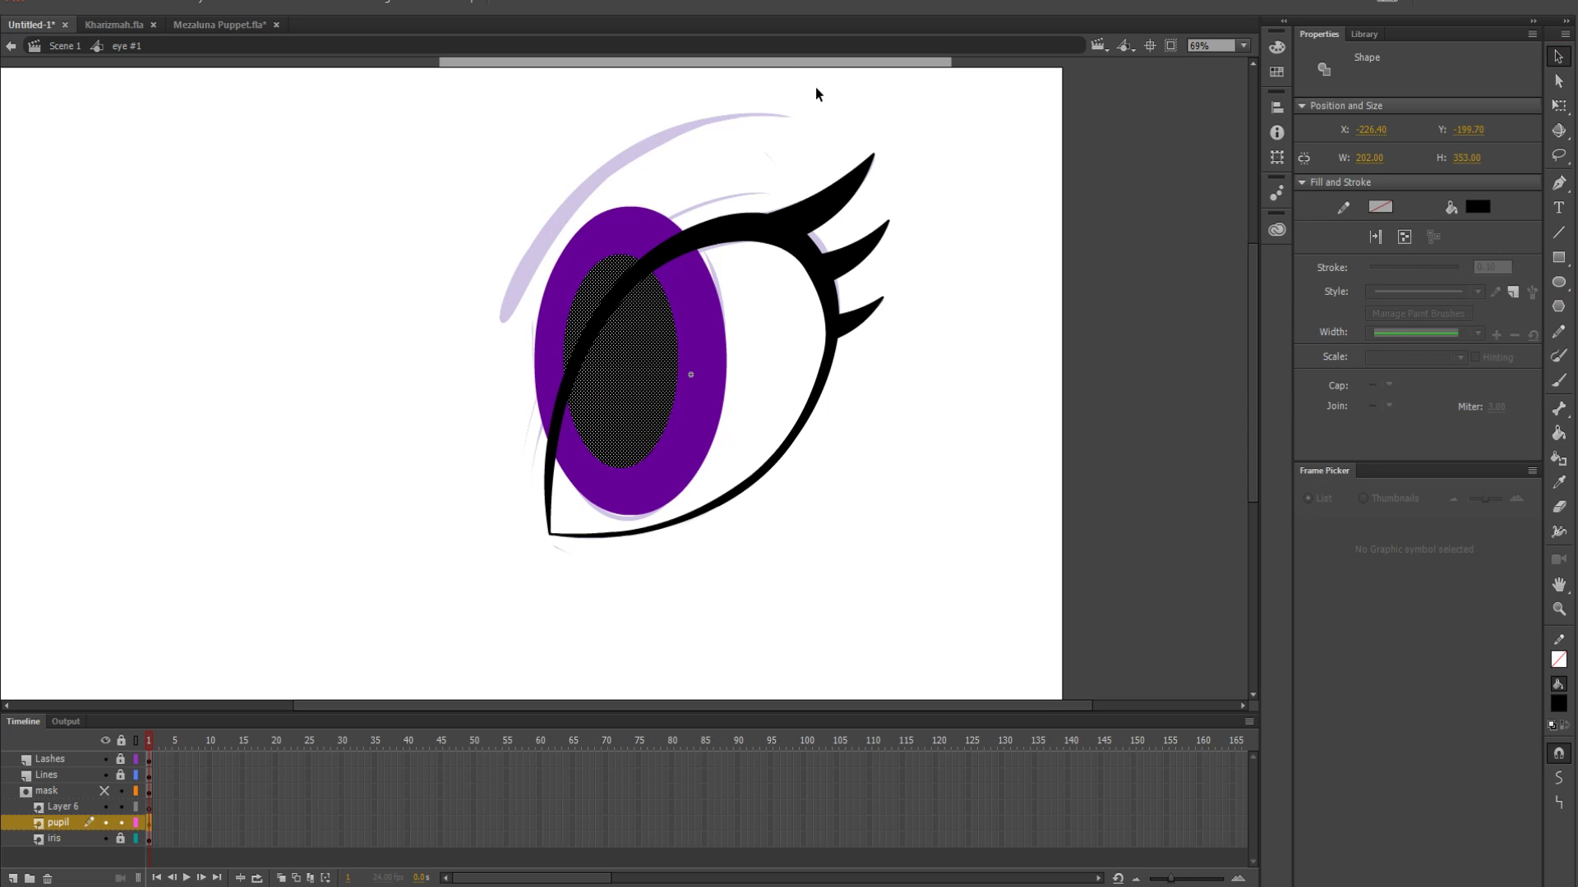
left_click(739, 123)
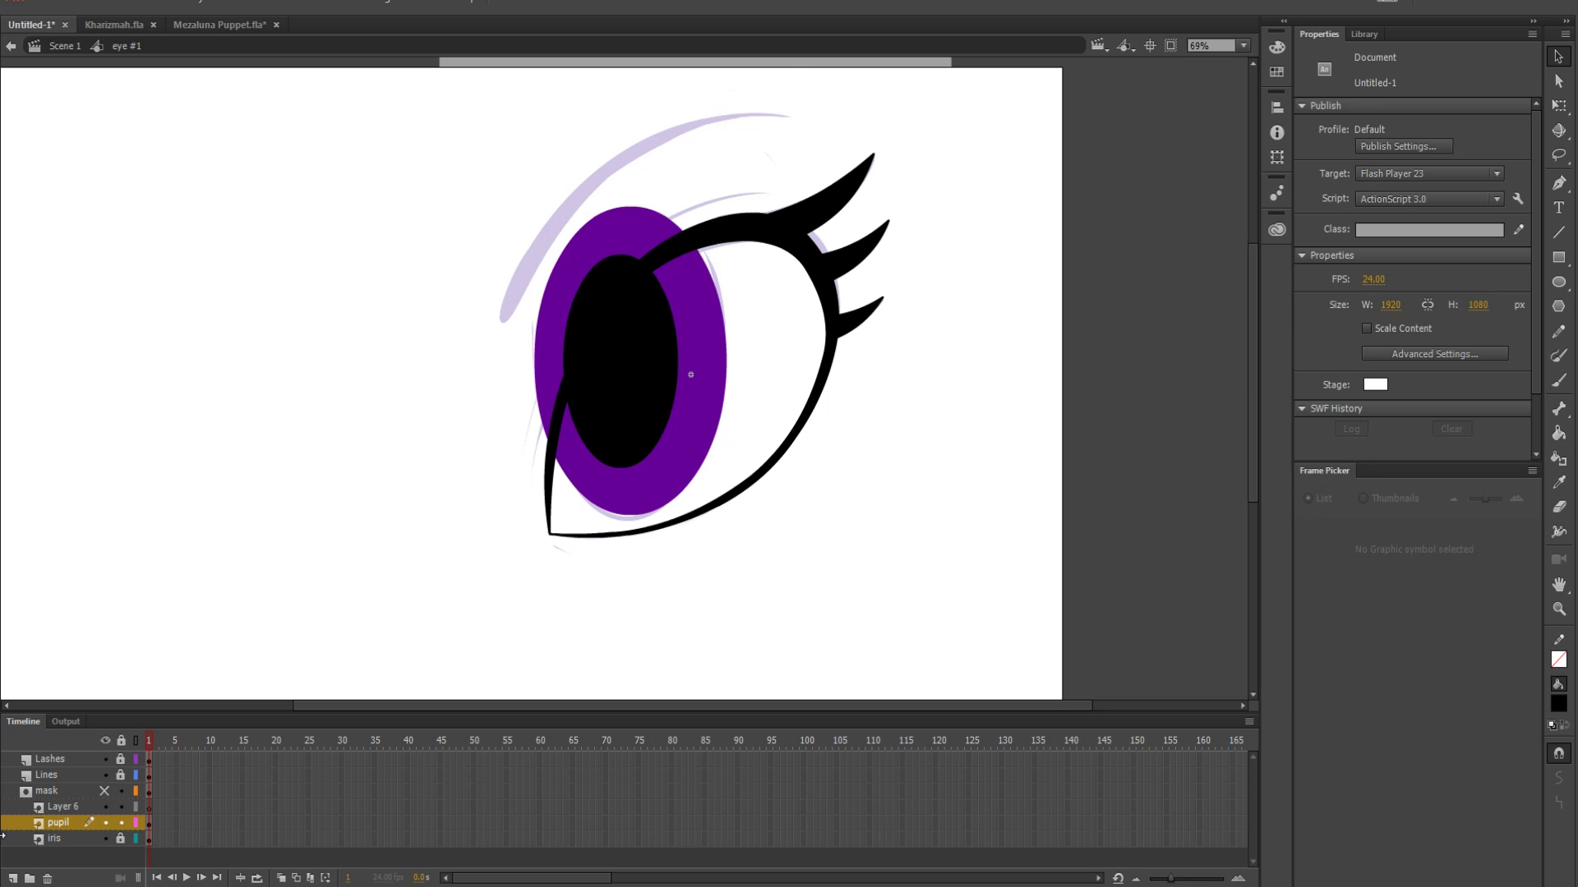
Lock the pupil layer and rename Layer 6 as shine
left_click(71, 807)
double_click(72, 807)
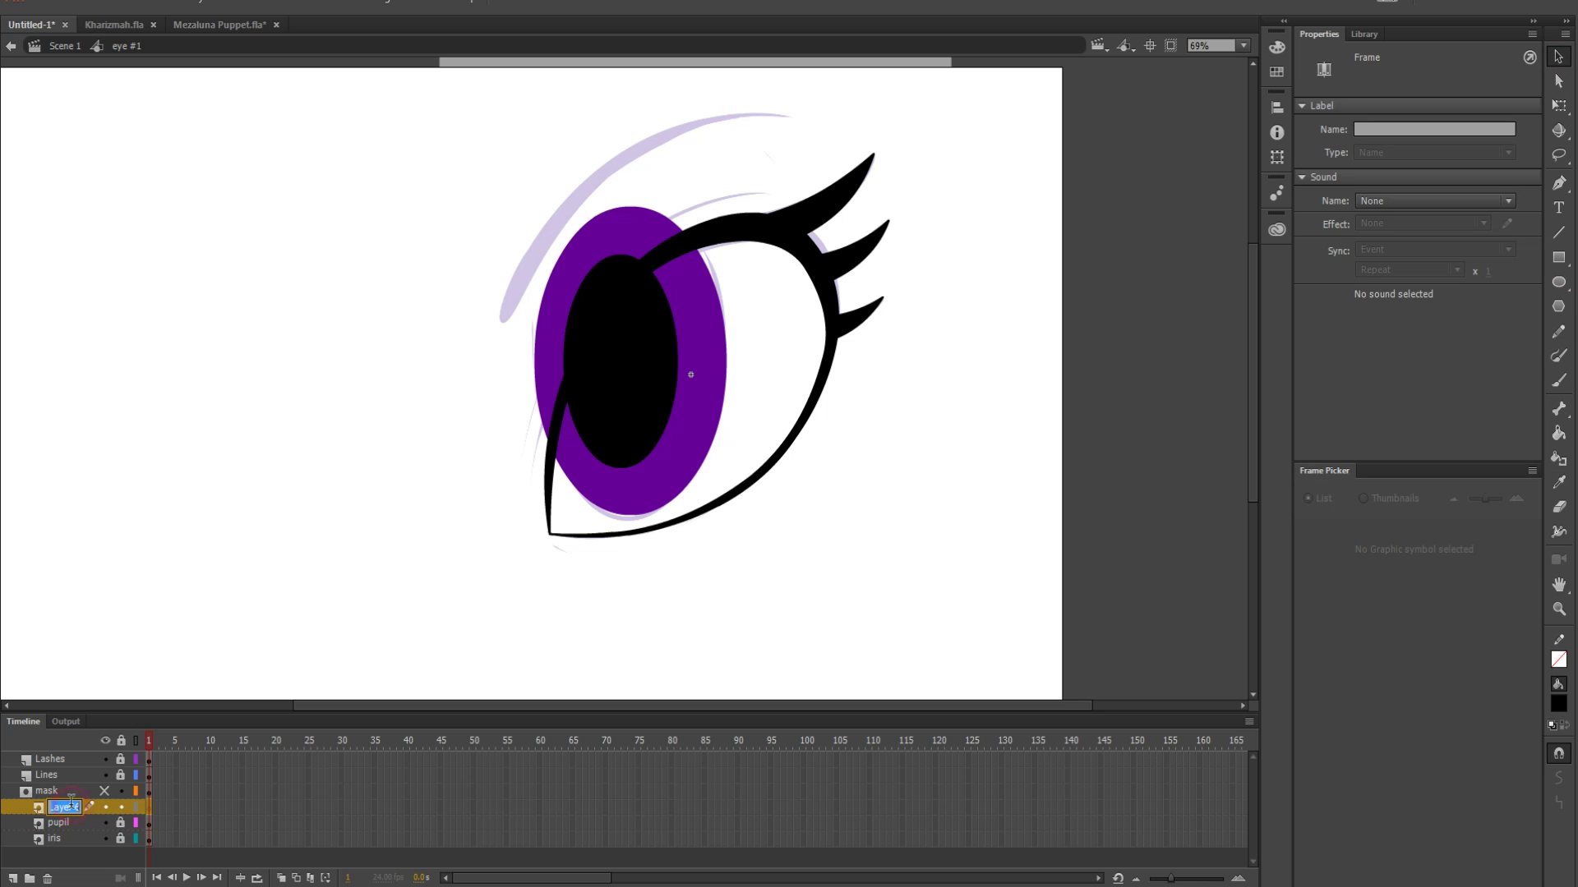
type("shine")
key("Return")
Draw a white oval about 112 by 156 px on the shine layer and nudge it right over the traced highlight
left_click(1560, 259)
left_click(1559, 284)
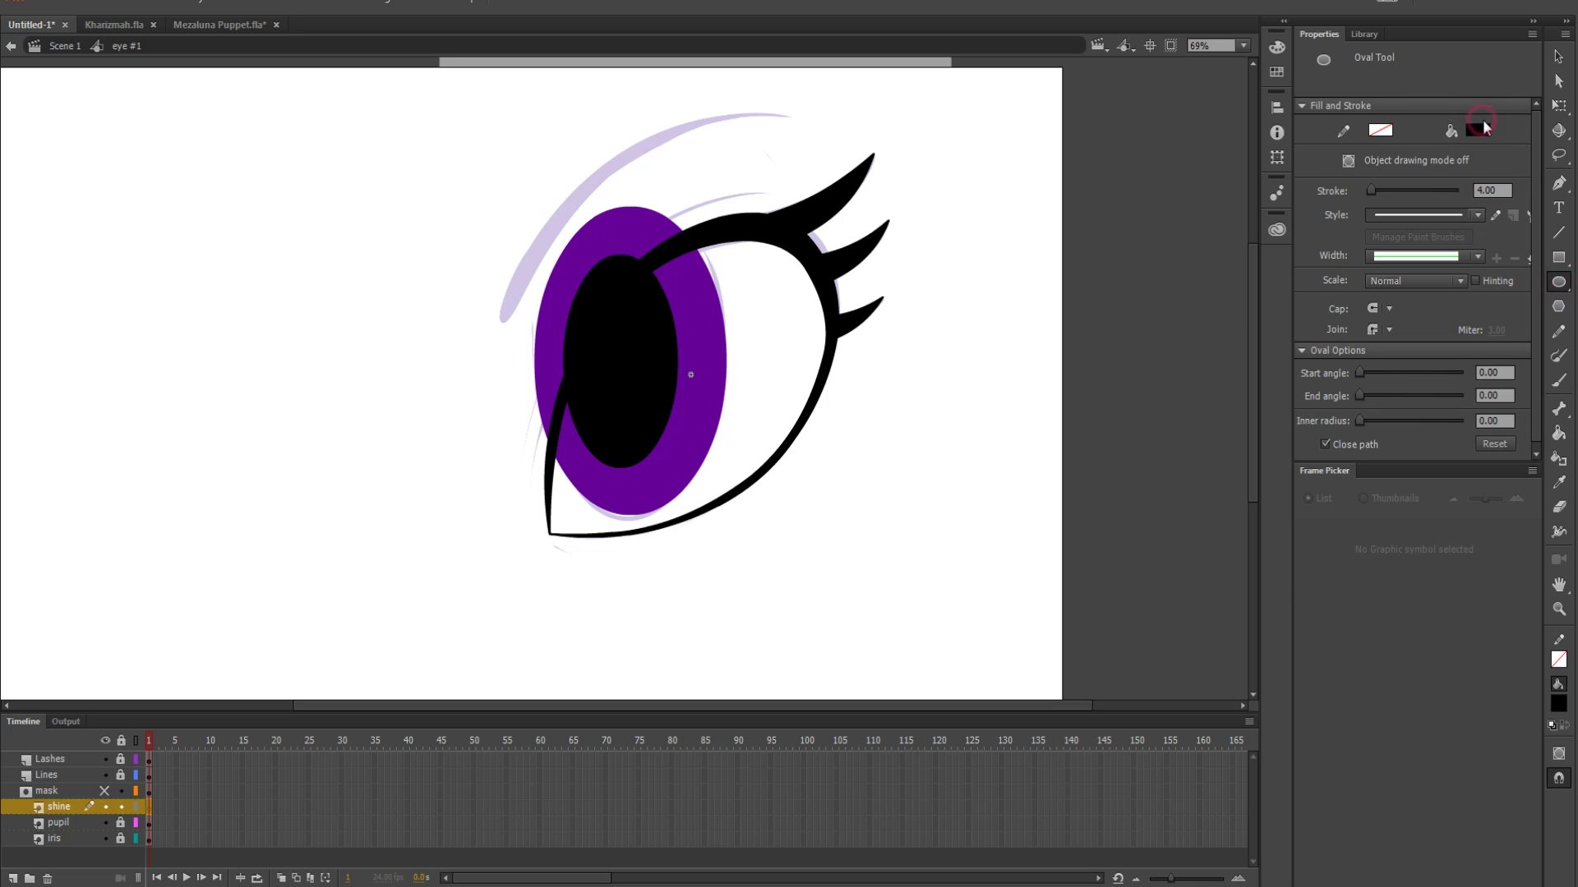
left_click(1477, 128)
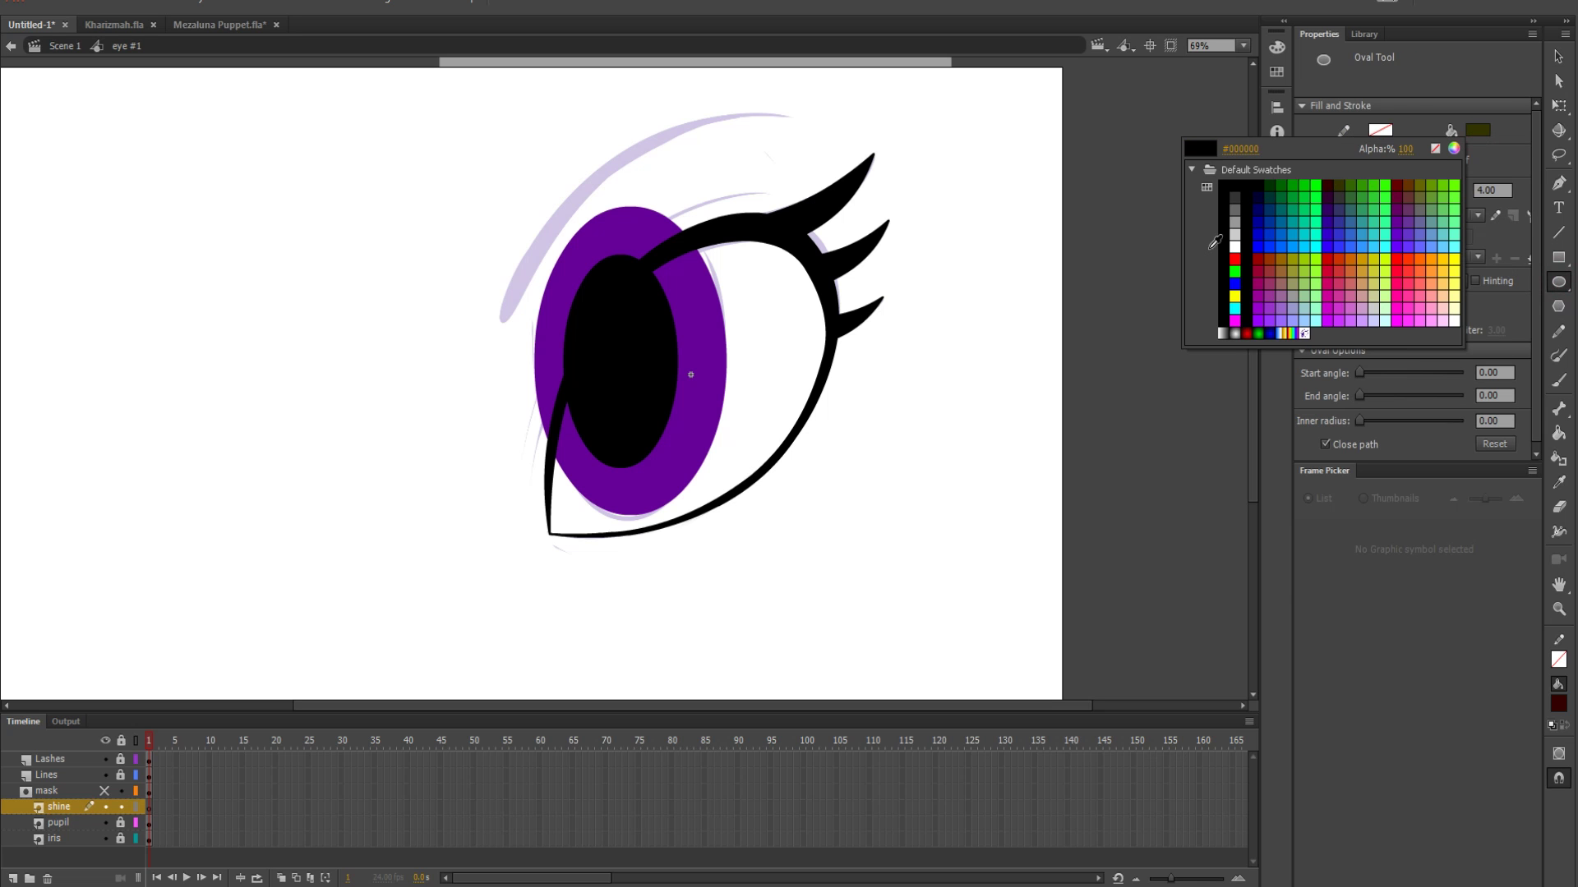
left_click(1234, 247)
left_click_drag(661, 282, 703, 342)
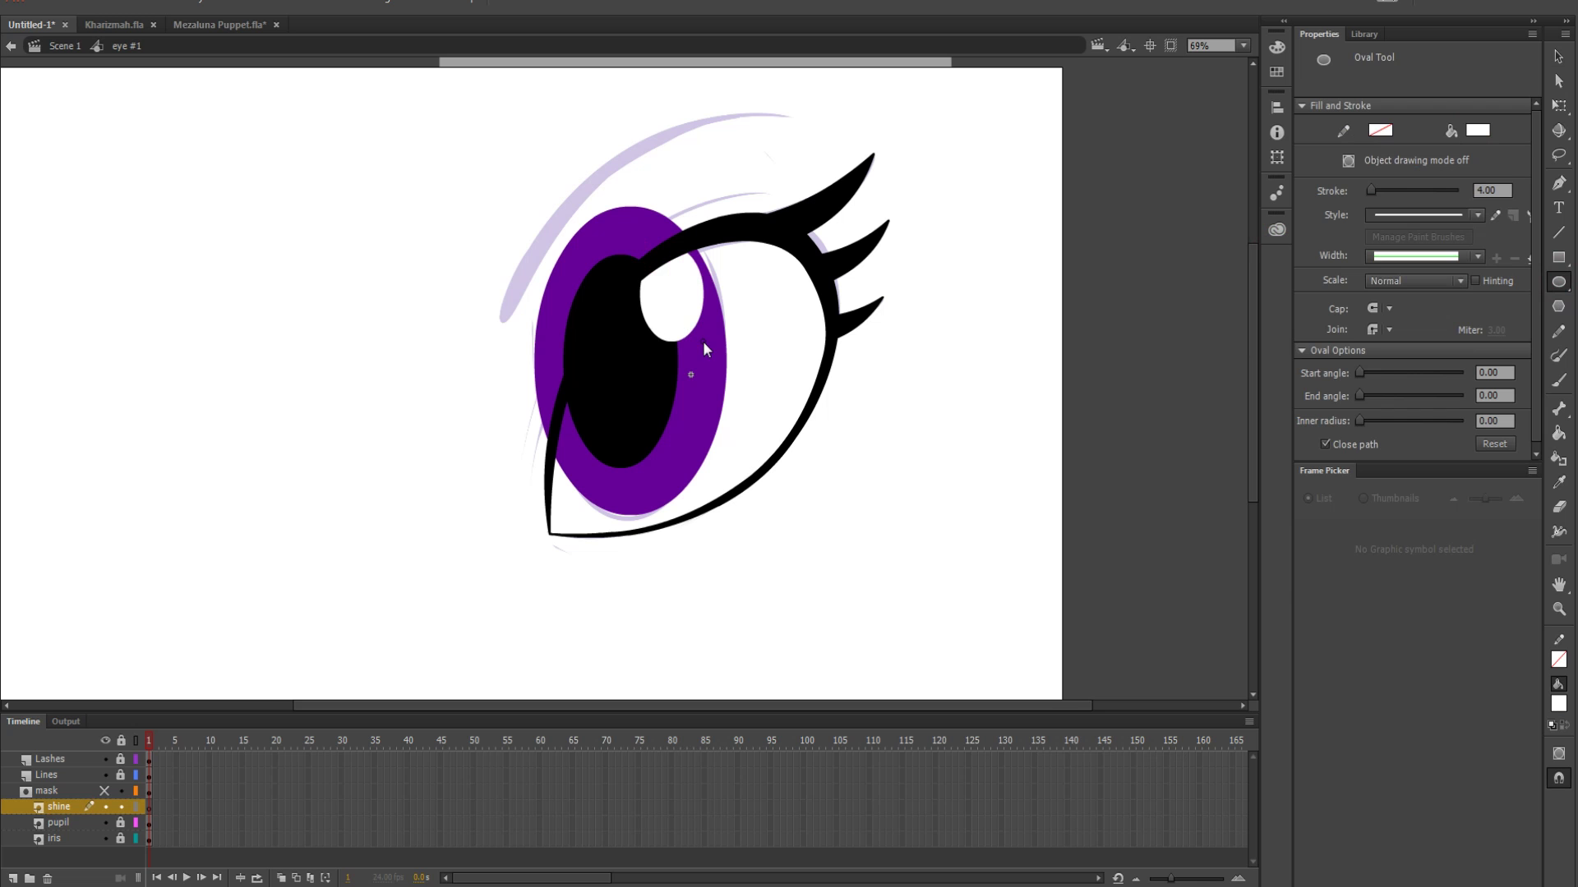
left_click(1556, 58)
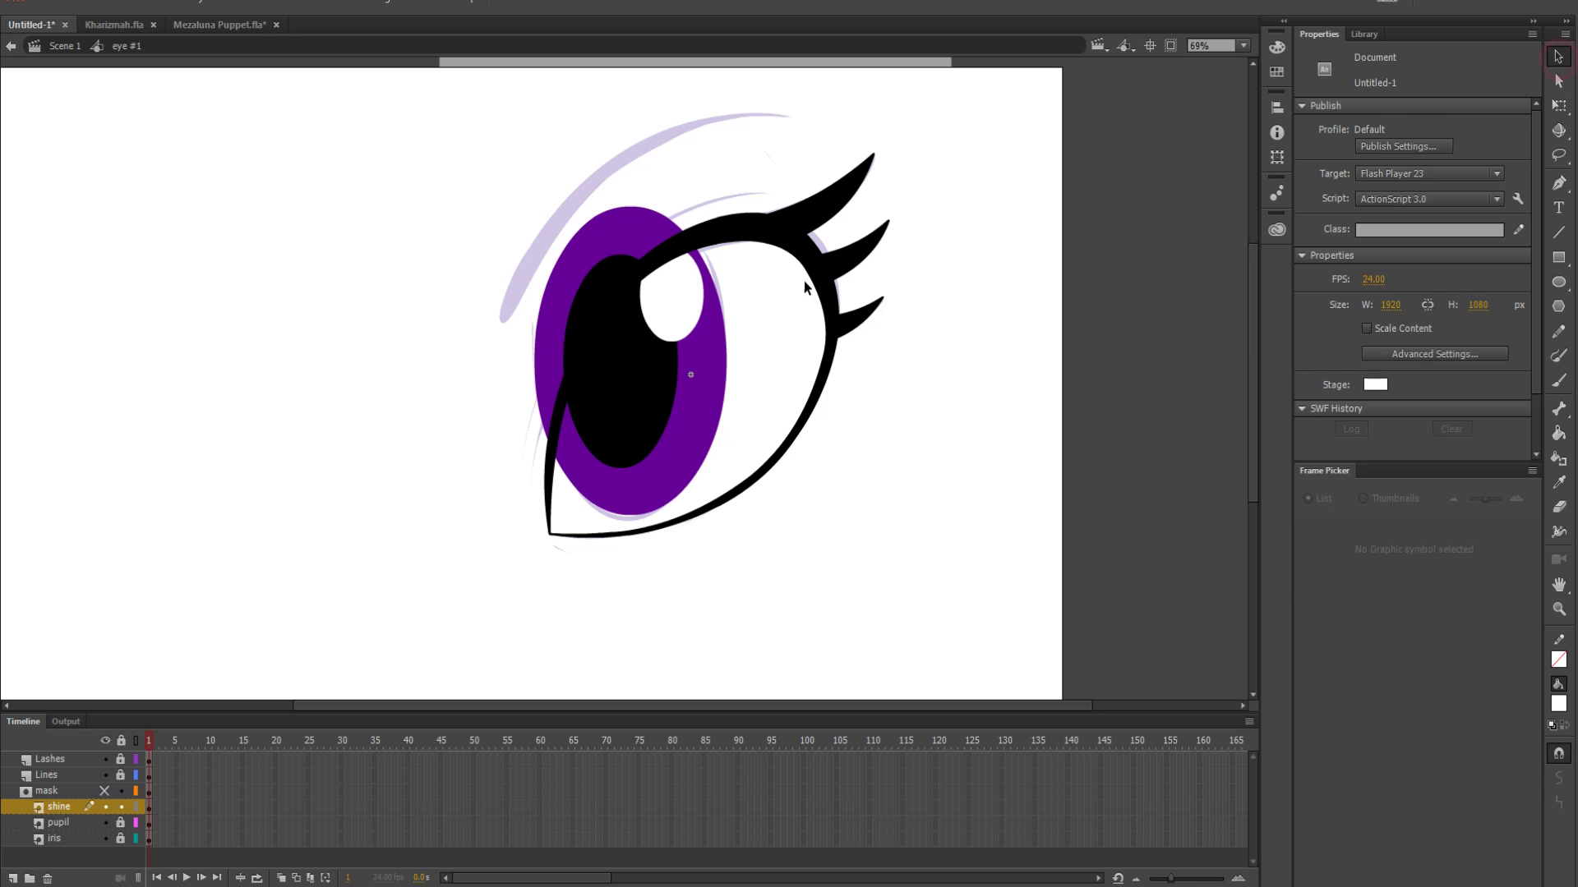
left_click(678, 304)
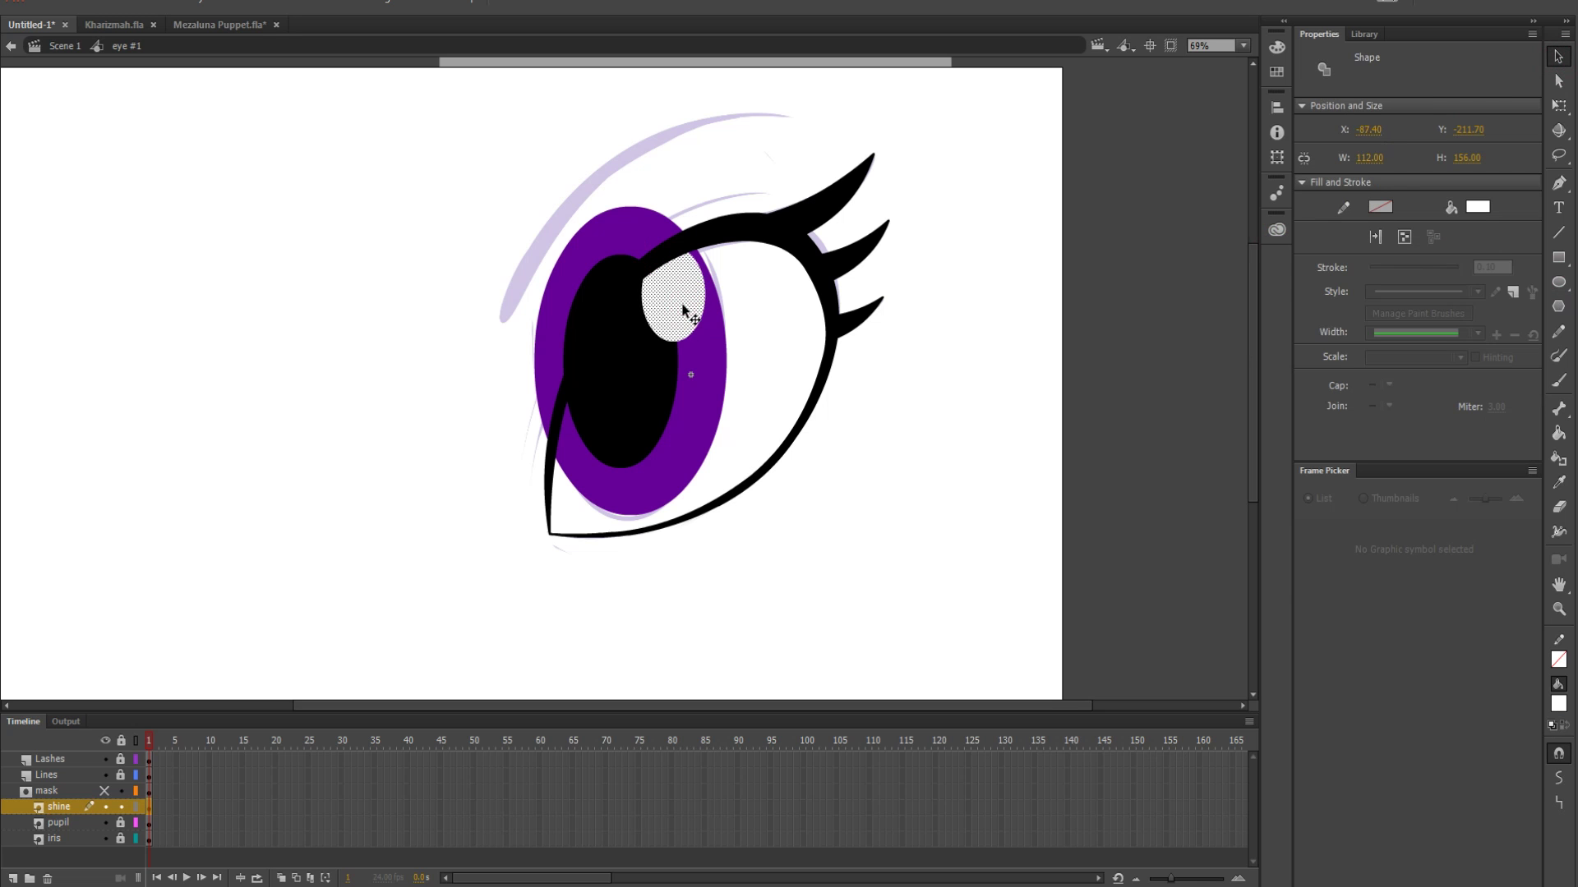
left_click(673, 163)
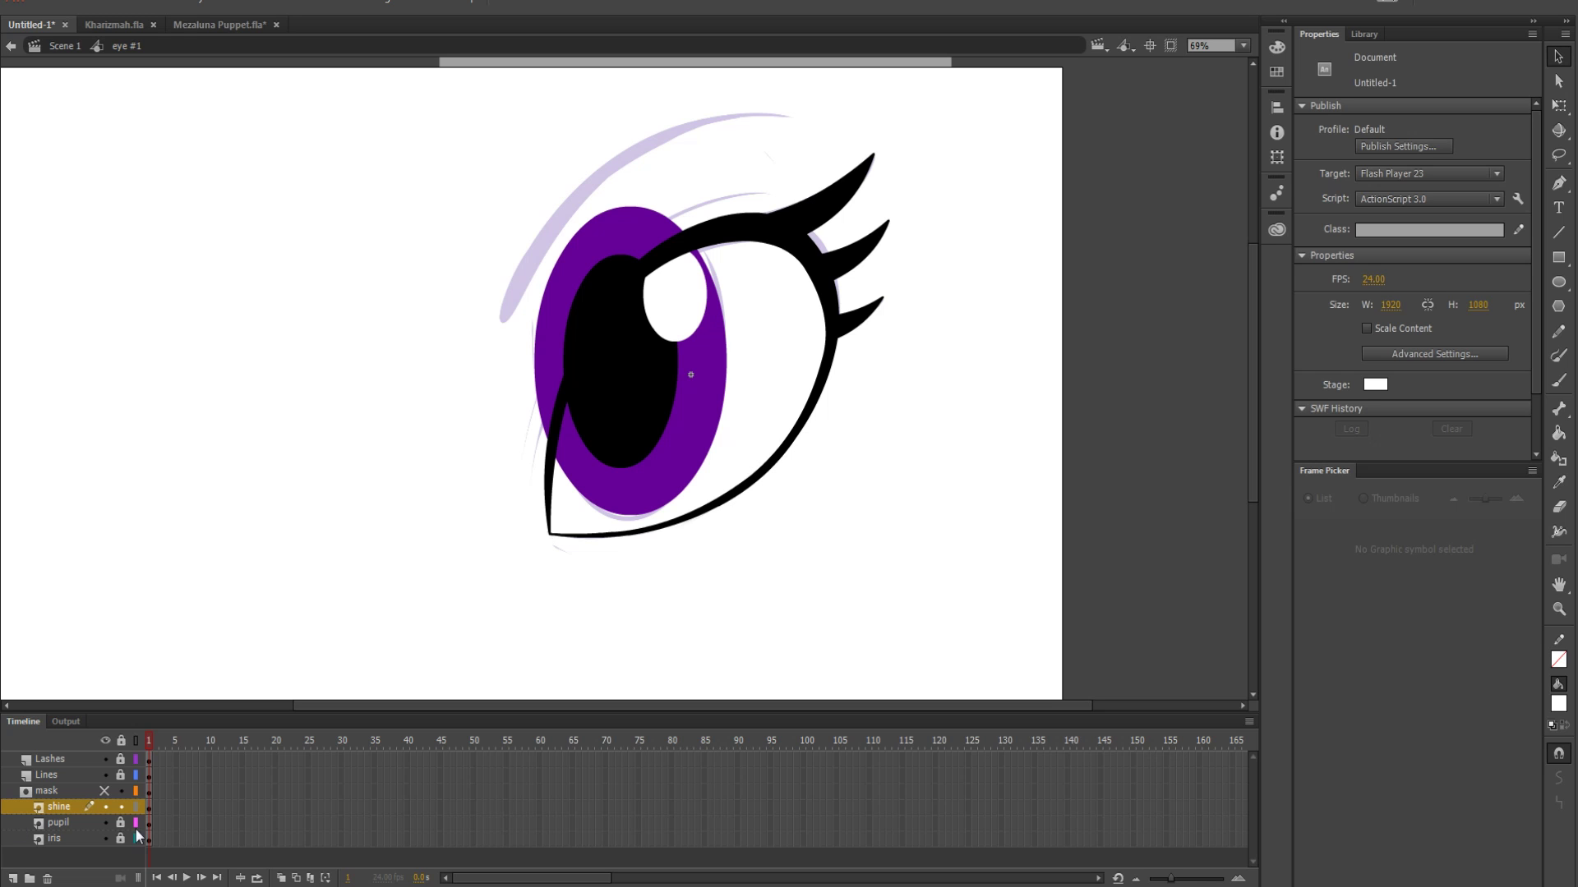
Lock the shine layer, then unhide and lock the mask layer to apply the mask
left_click(121, 808)
left_click(105, 791)
left_click(121, 791)
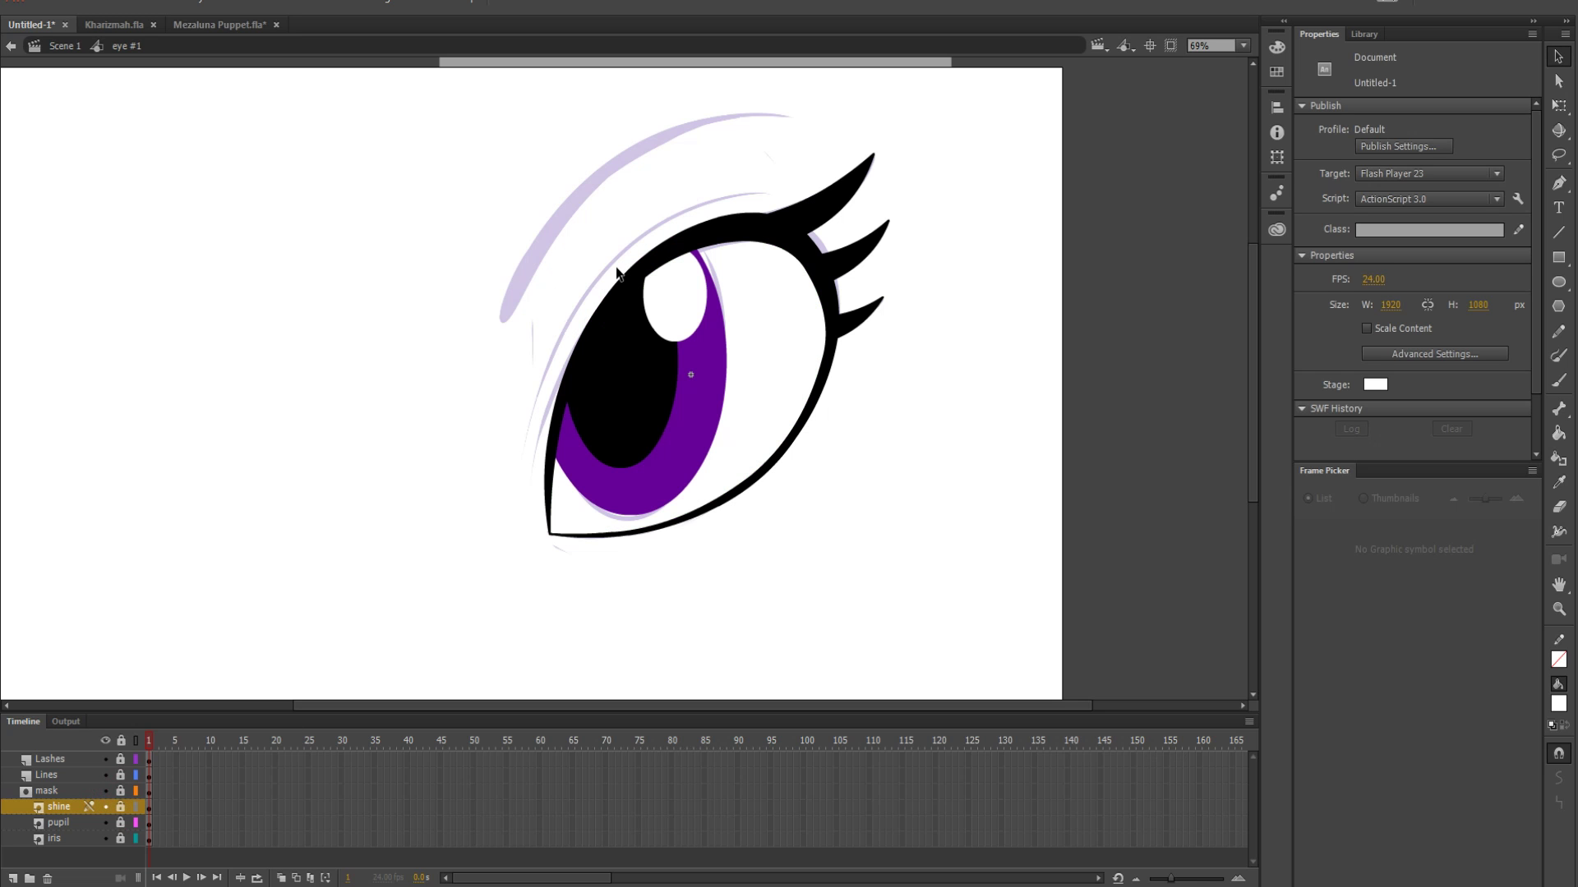
left_click_drag(661, 282, 658, 335)
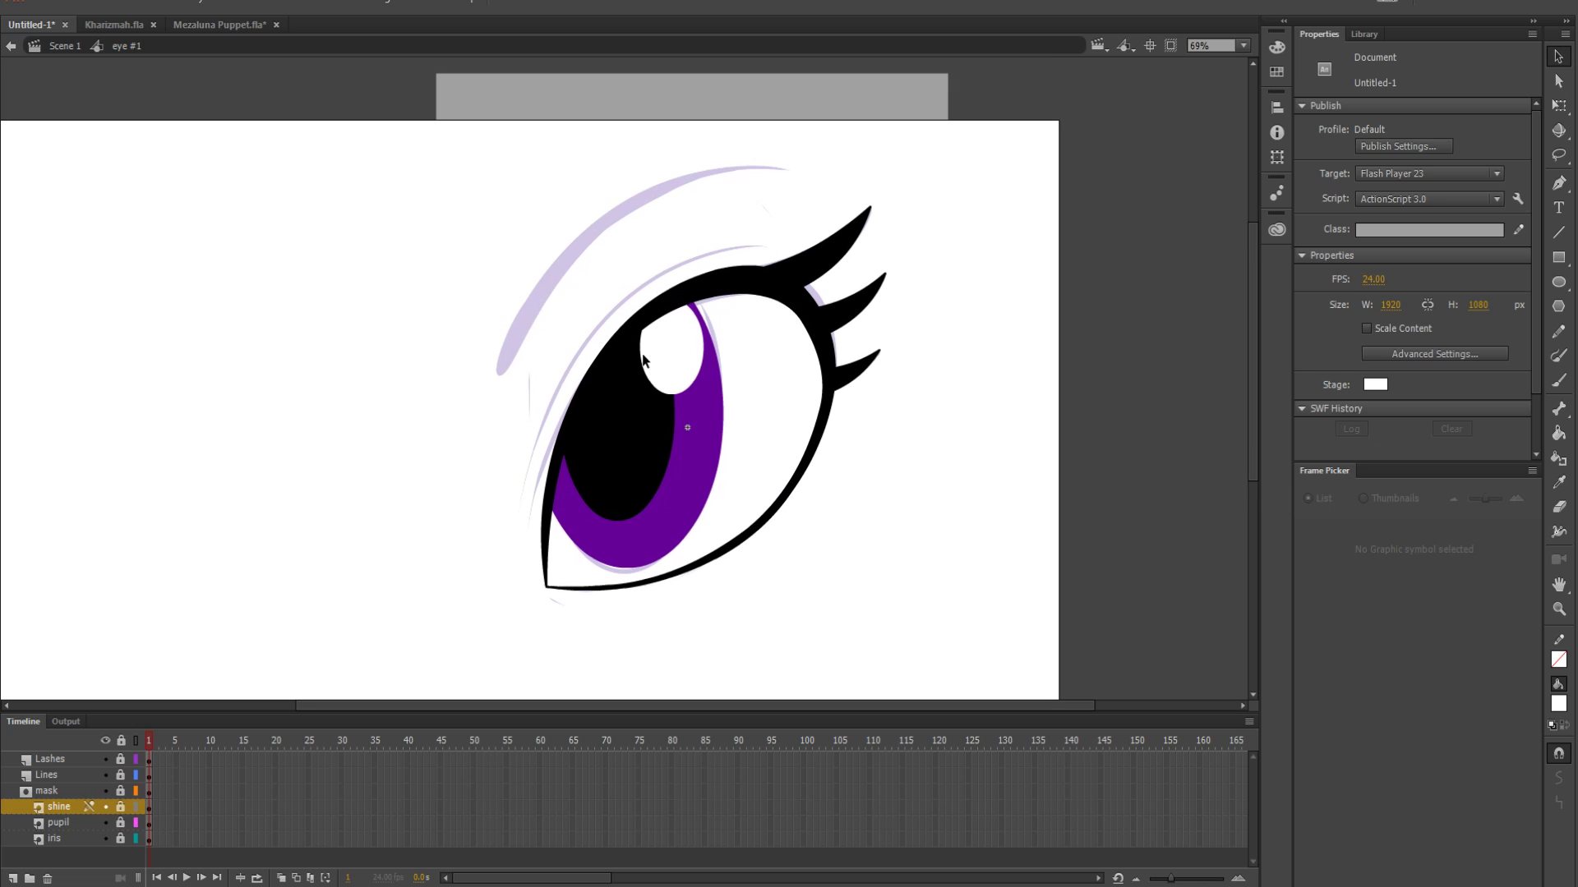
left_click_drag(555, 445, 527, 356)
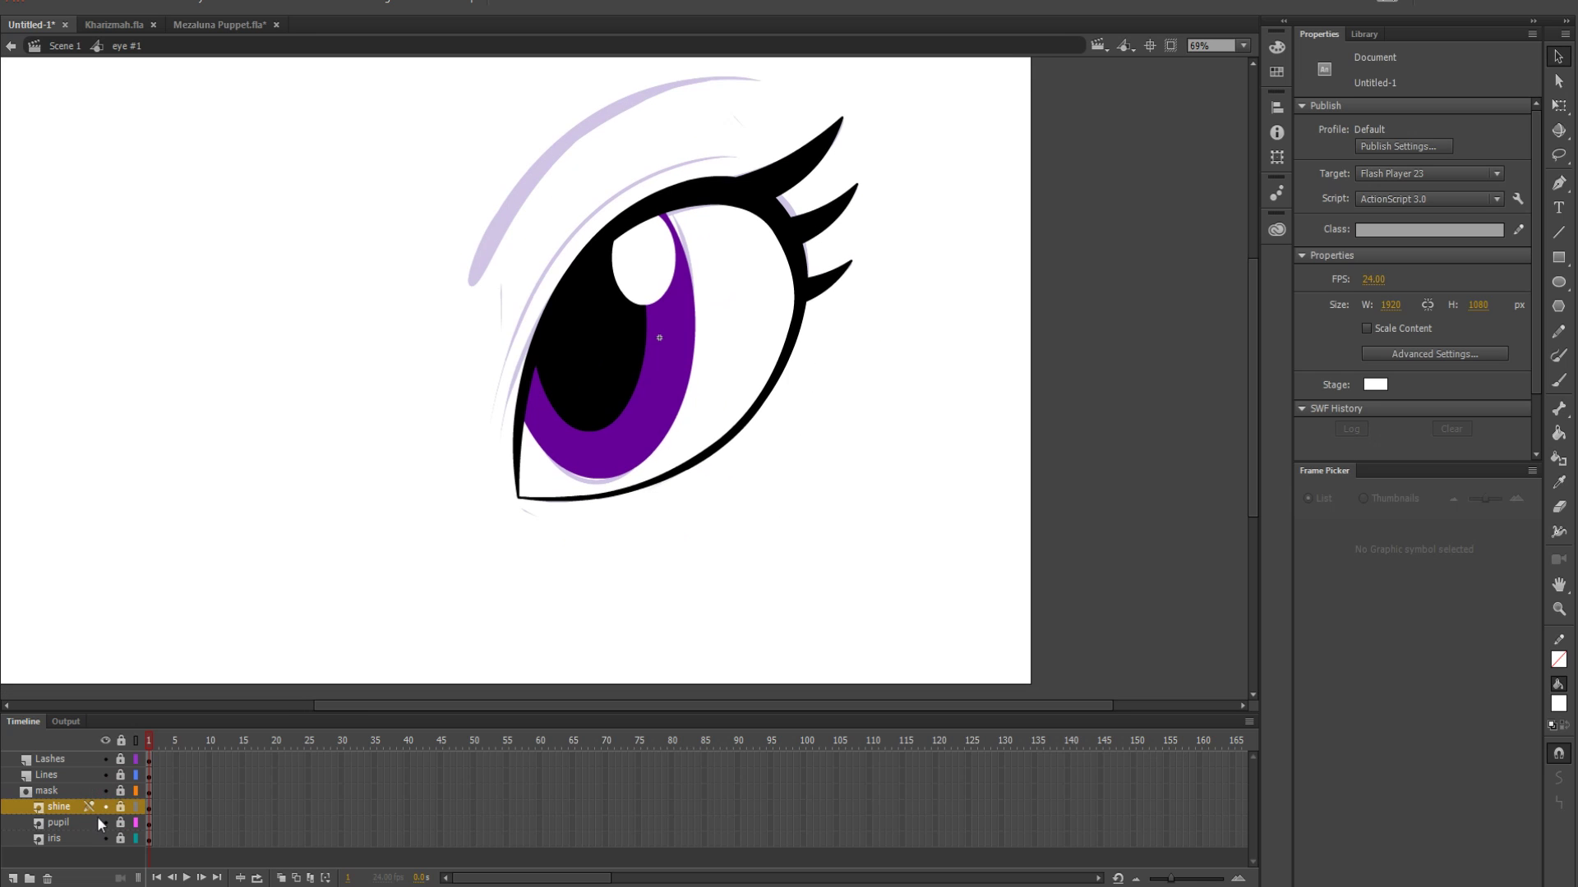
Add a new layer named white and place it beneath the mask group, outside the mask
left_click(13, 878)
left_click_drag(56, 807, 59, 786)
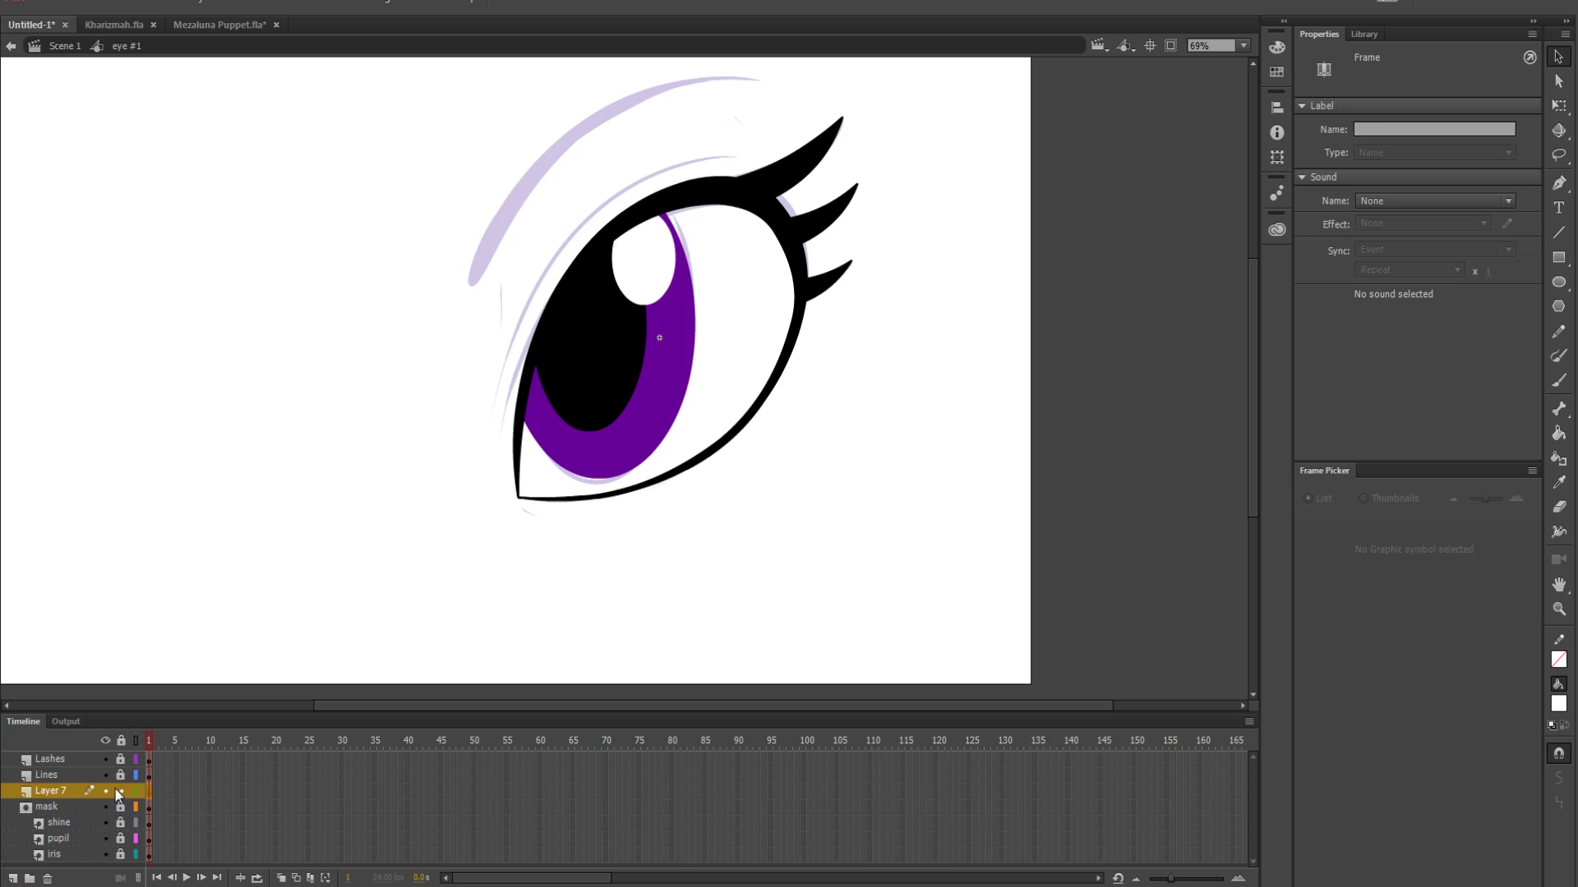
double_click(65, 790)
type("white")
key("Return")
left_click_drag(63, 812, 62, 785)
left_click(67, 857)
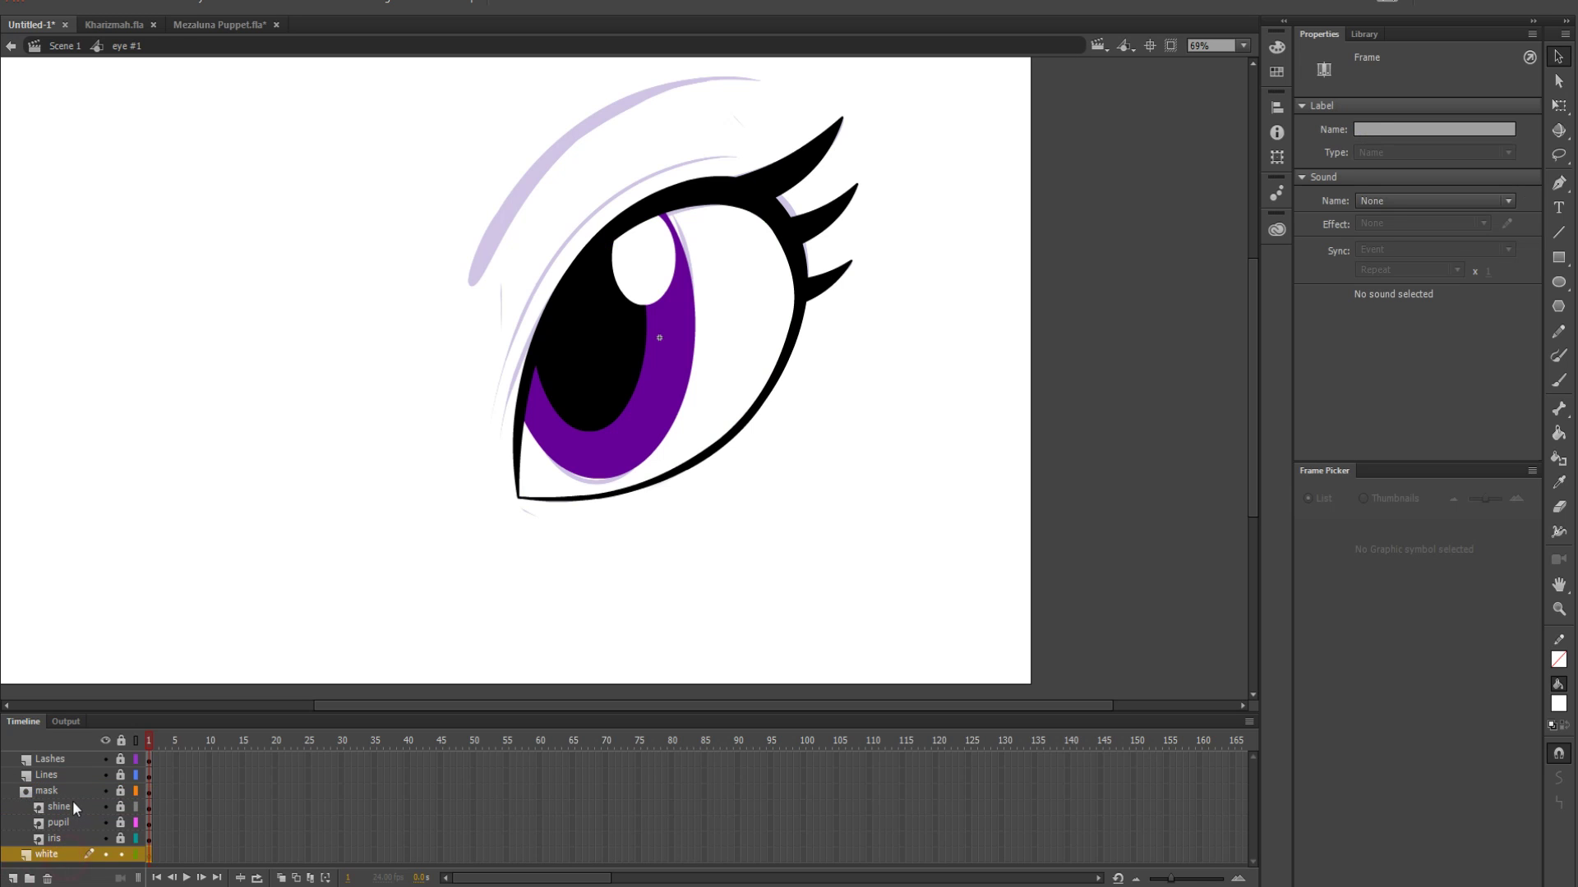
Paste the green eye shape in place on the white layer and change its fill to white
left_click(72, 794)
left_click(74, 855)
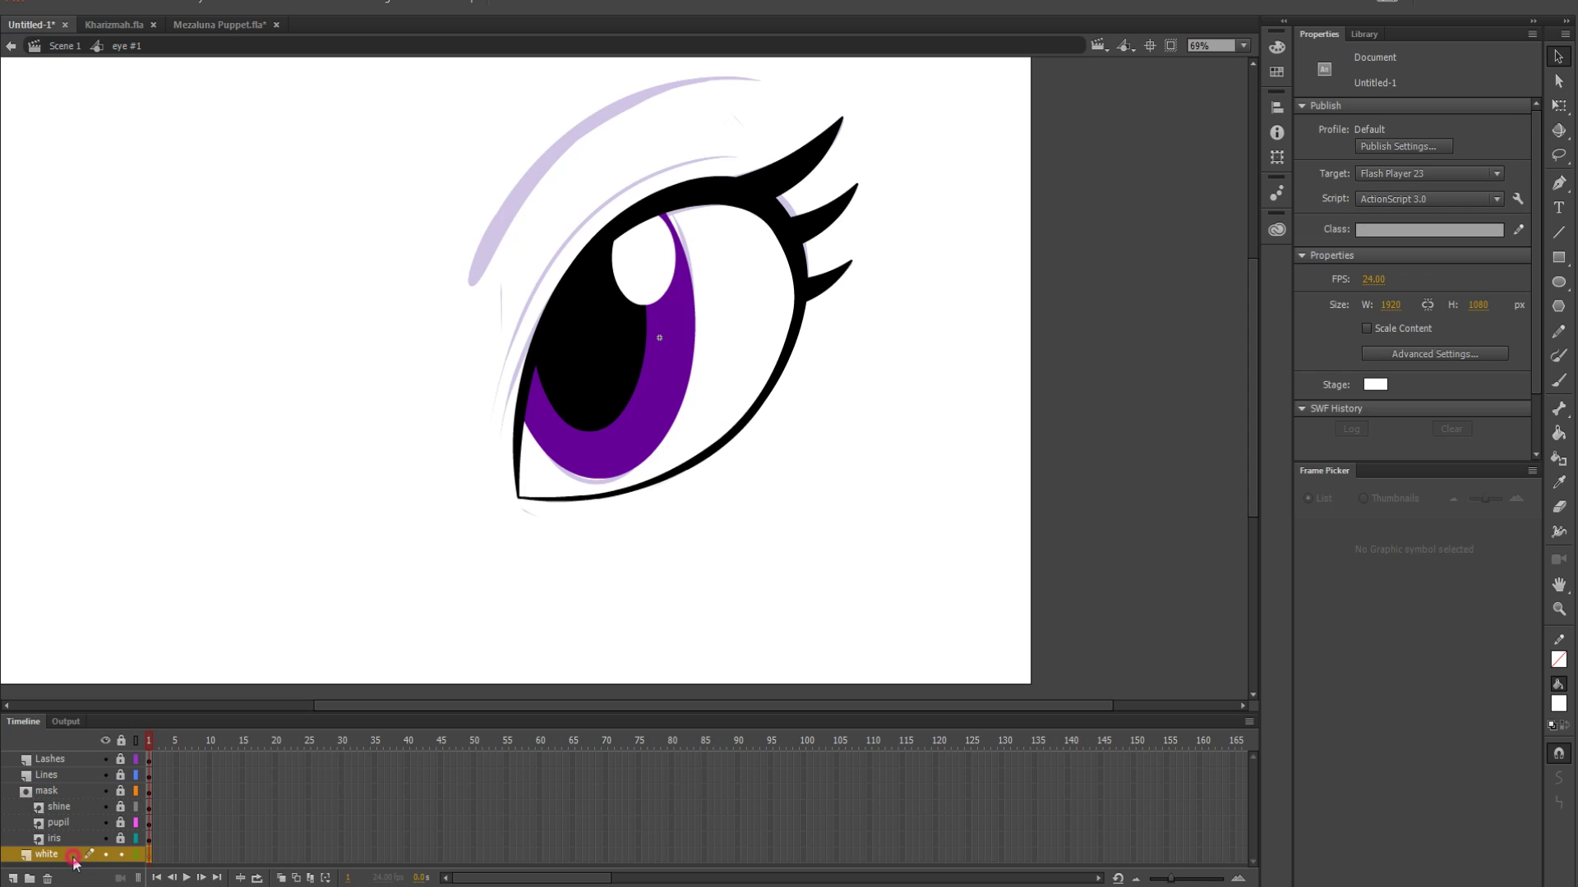
right_click(325, 359)
left_click(358, 429)
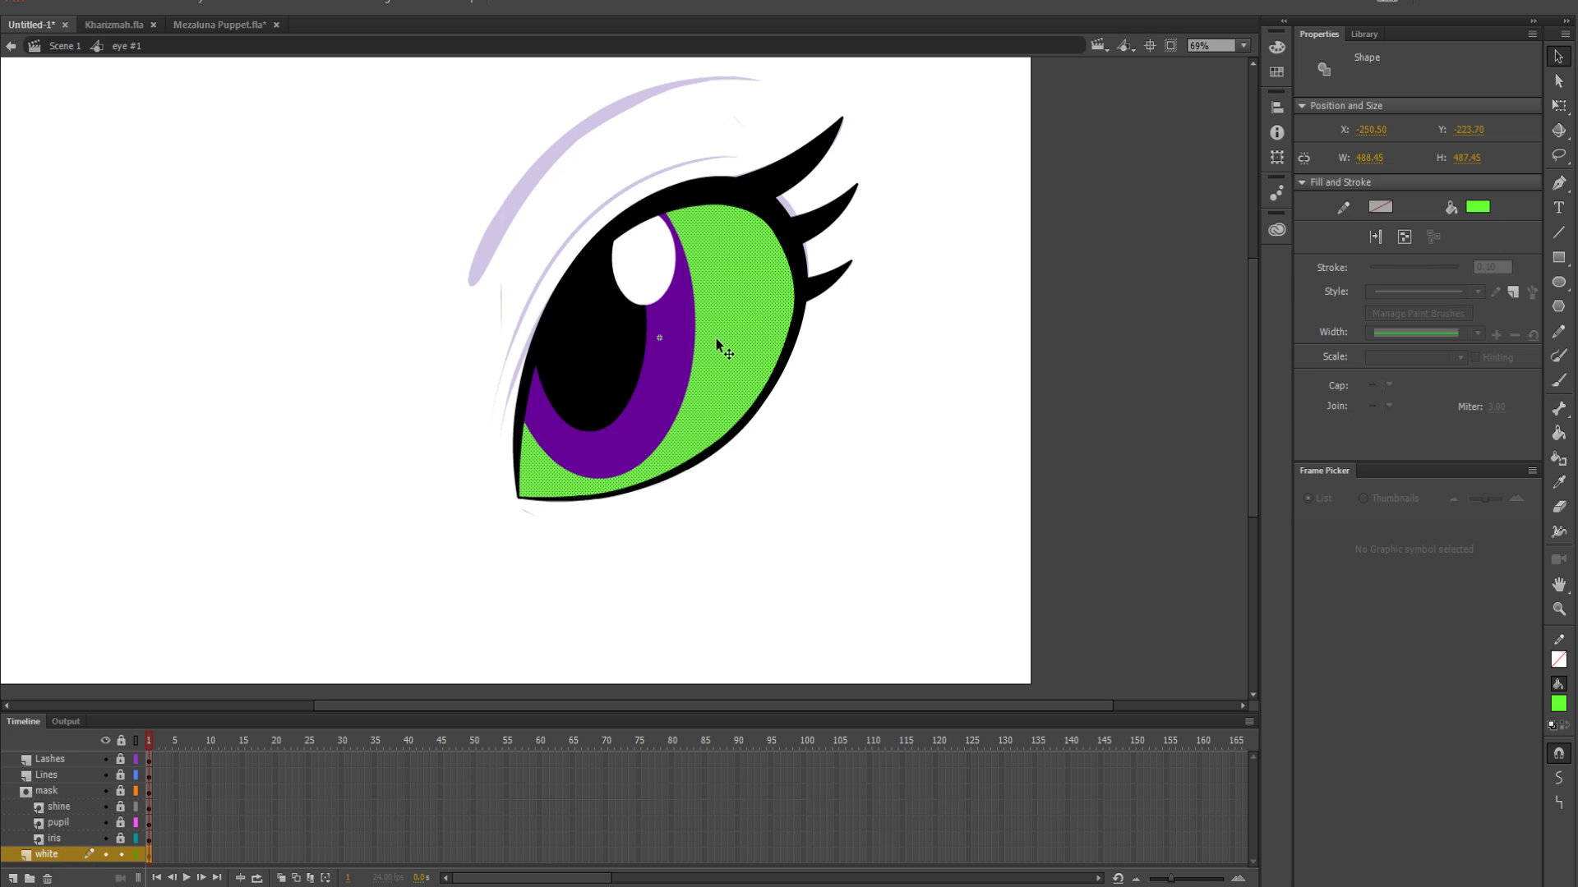
left_click(1484, 210)
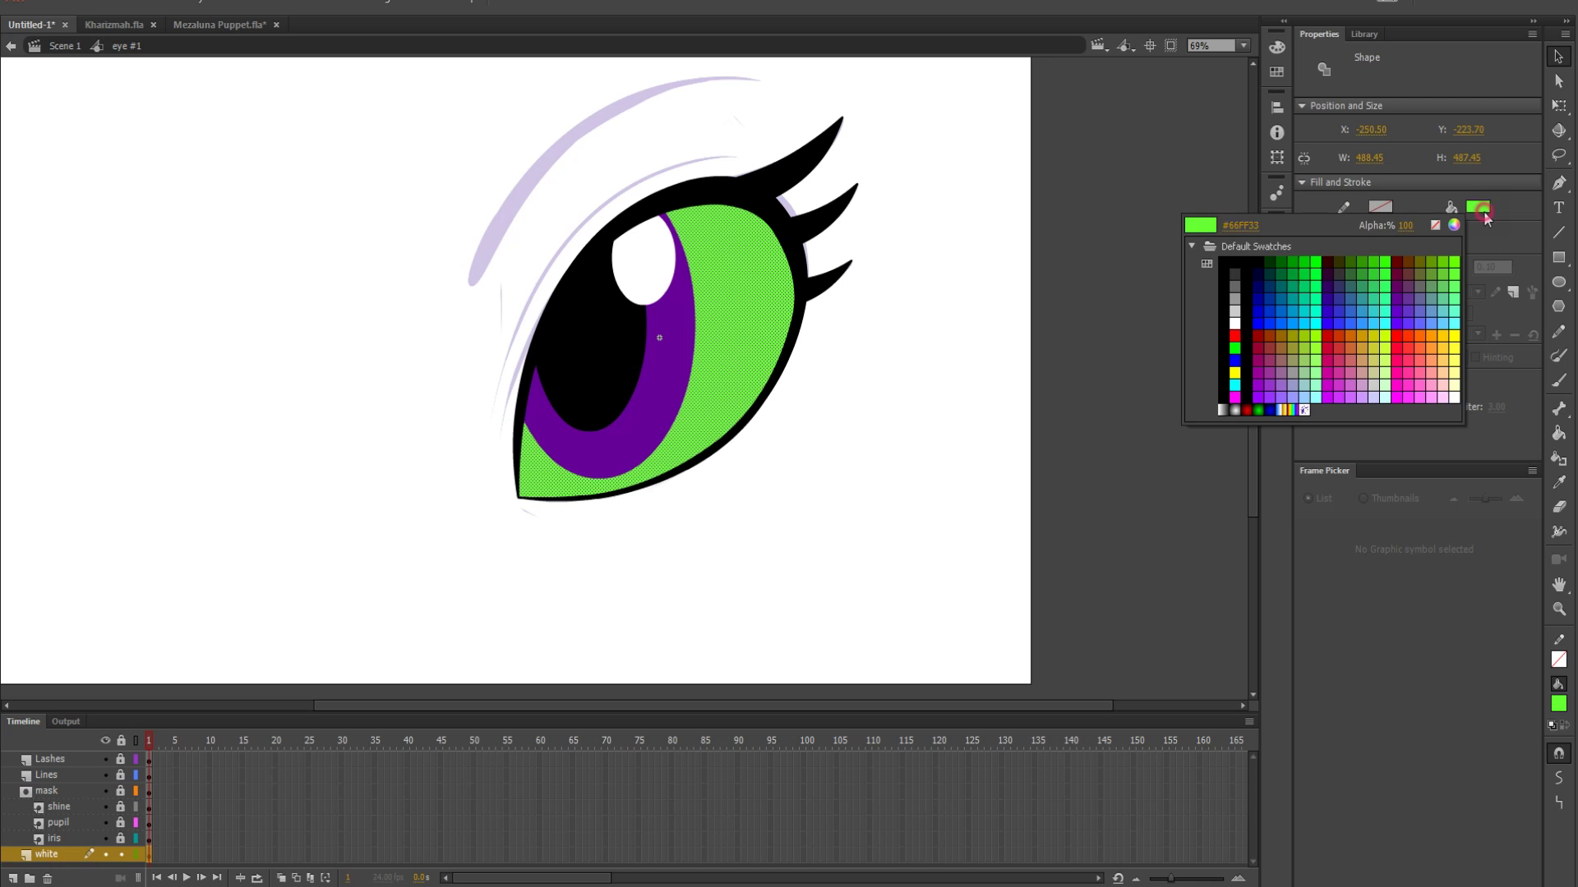
left_click(1241, 322)
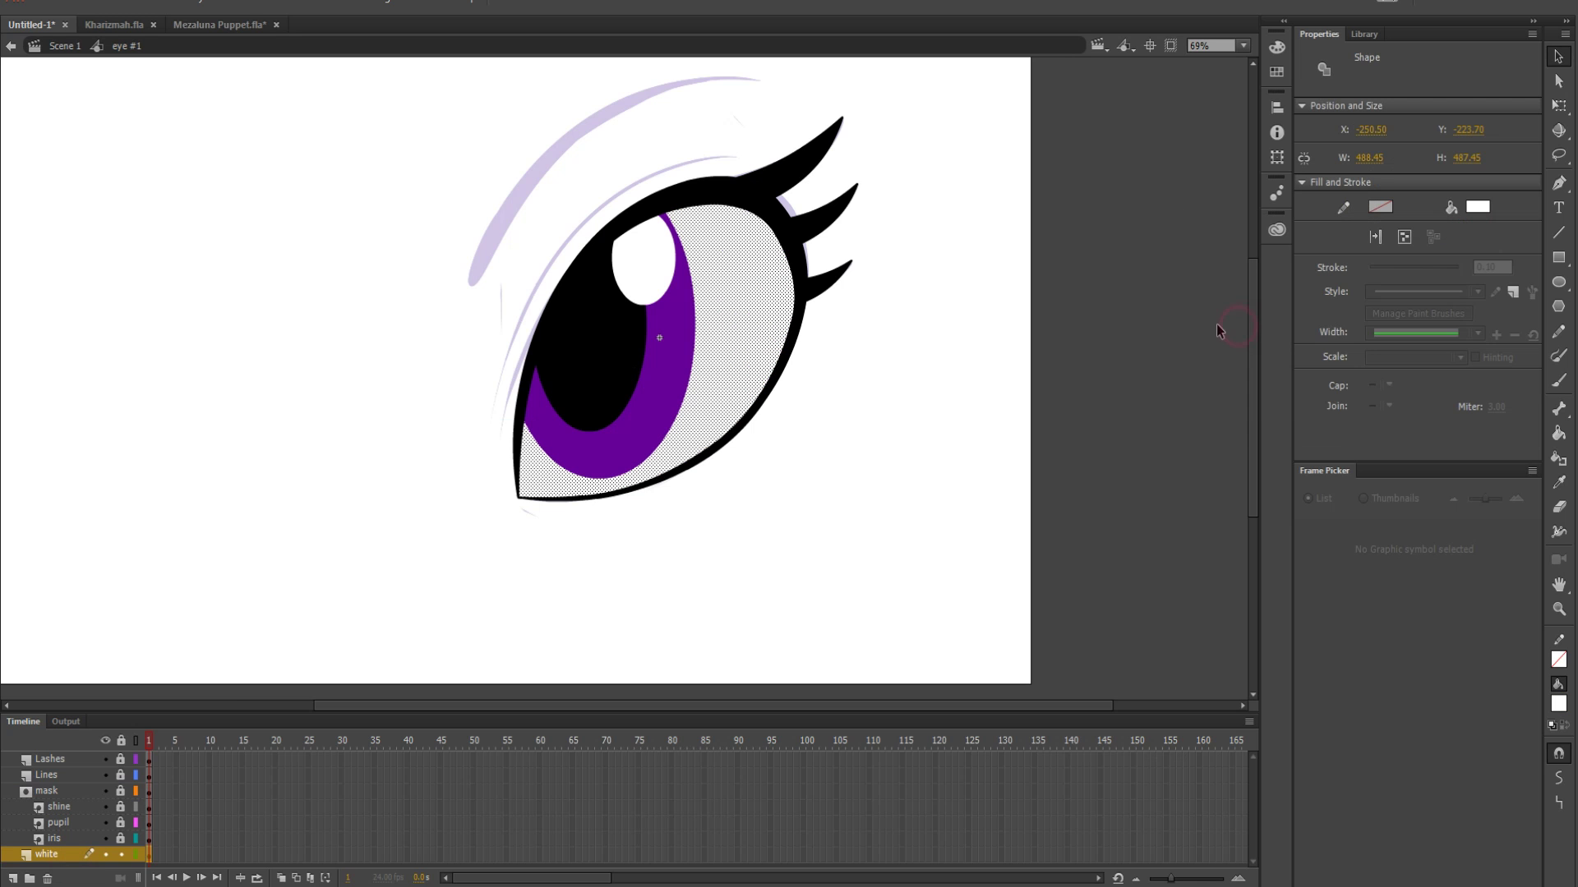
left_click(789, 472)
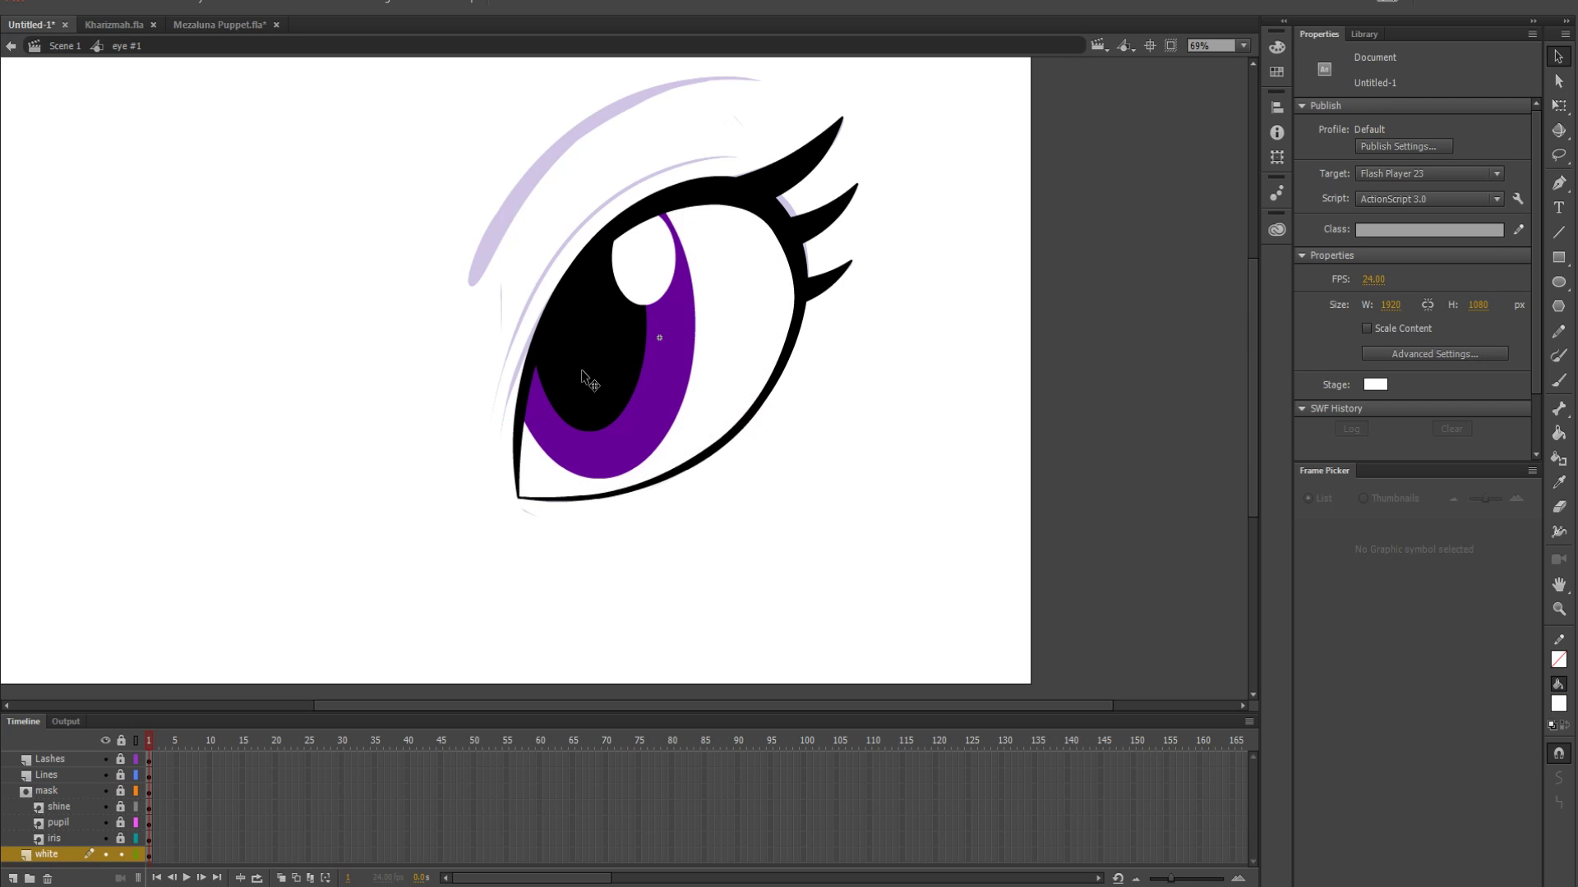
left_click_drag(766, 453, 801, 515)
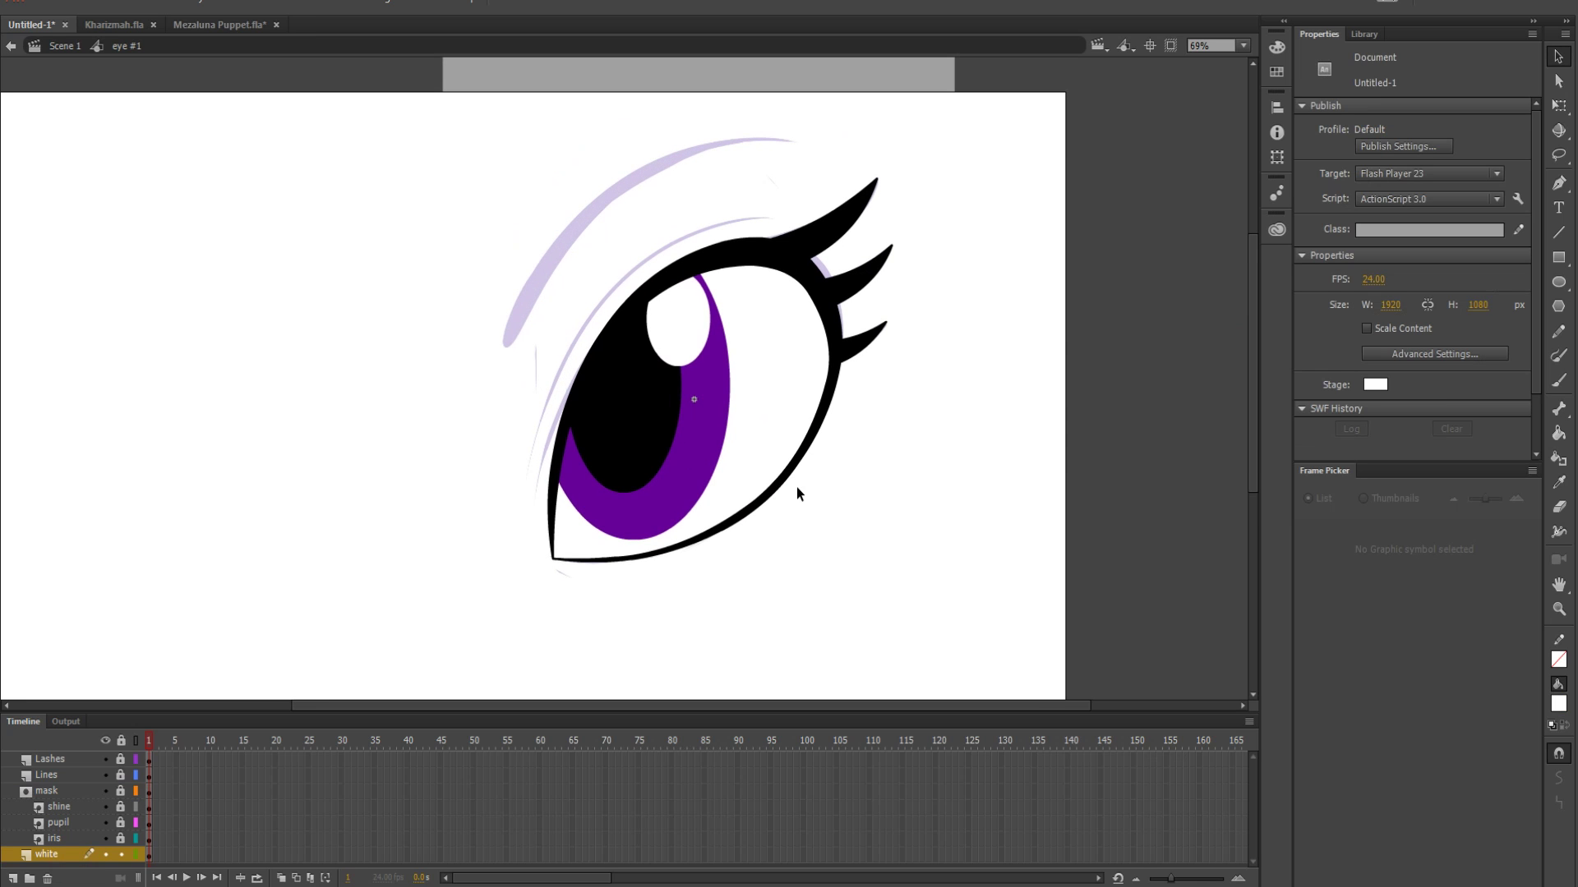
left_click_drag(763, 355, 755, 326)
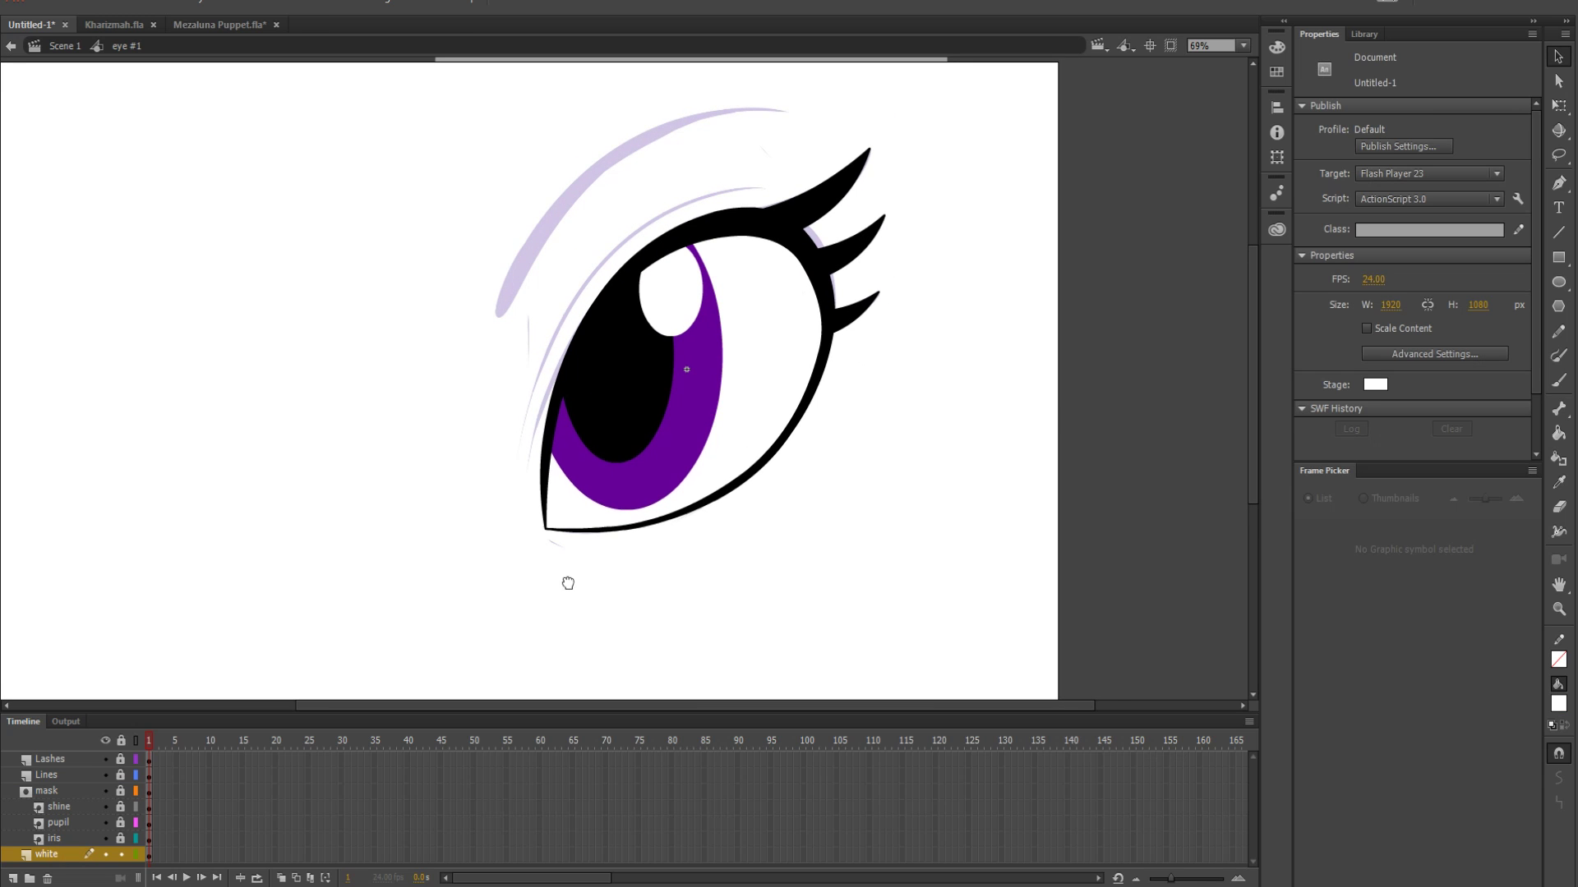
Lock the white layer and add a new layer above Lashes
left_click_drag(568, 582, 532, 635)
left_click(121, 855)
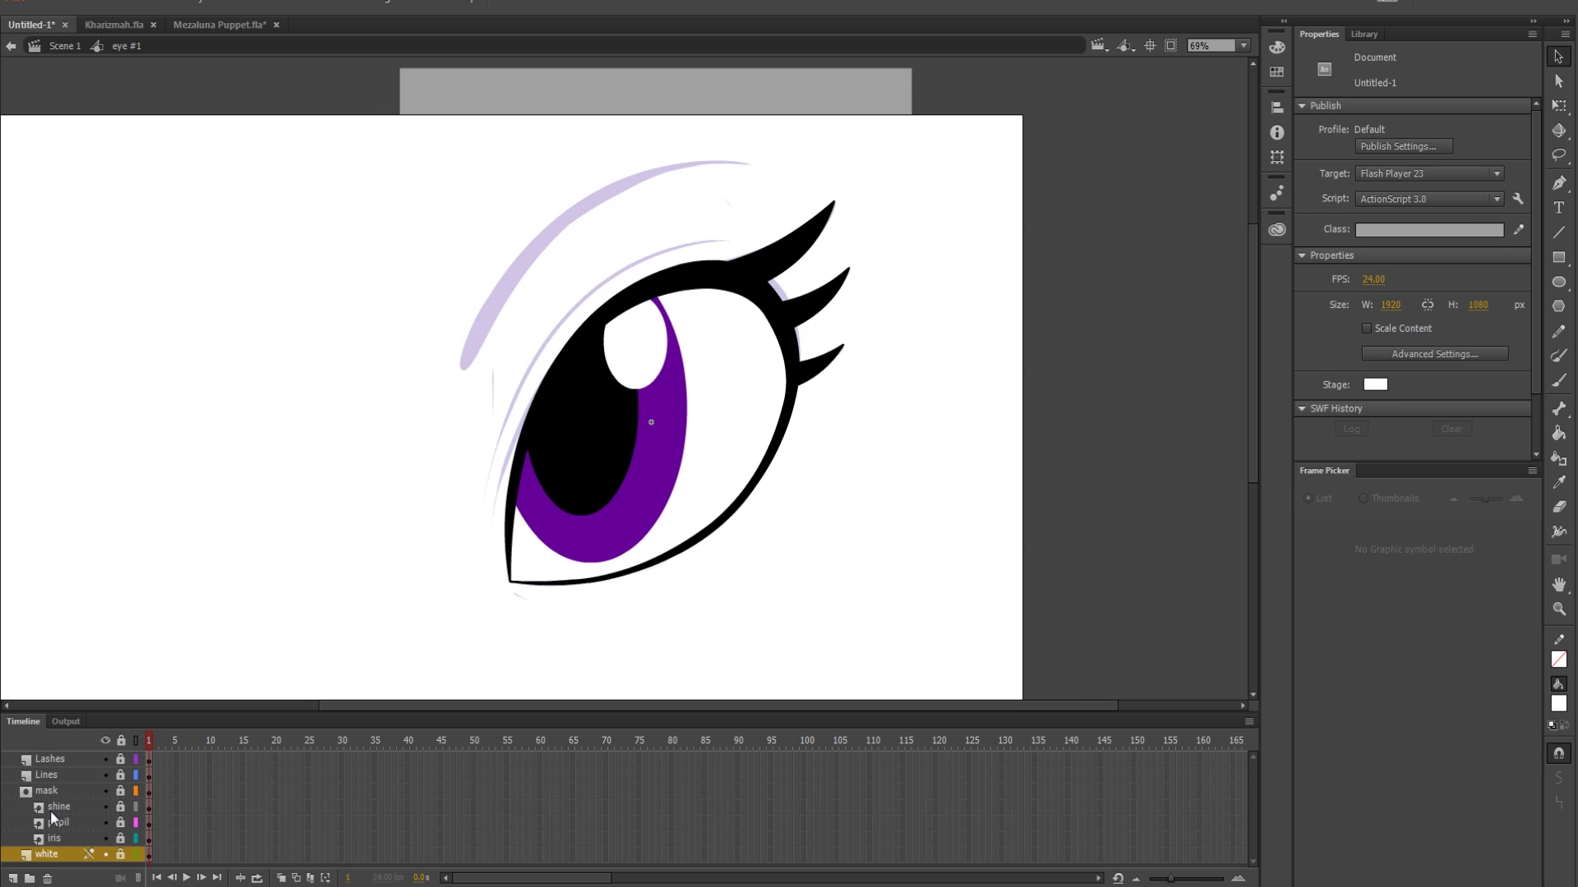
left_click(60, 764)
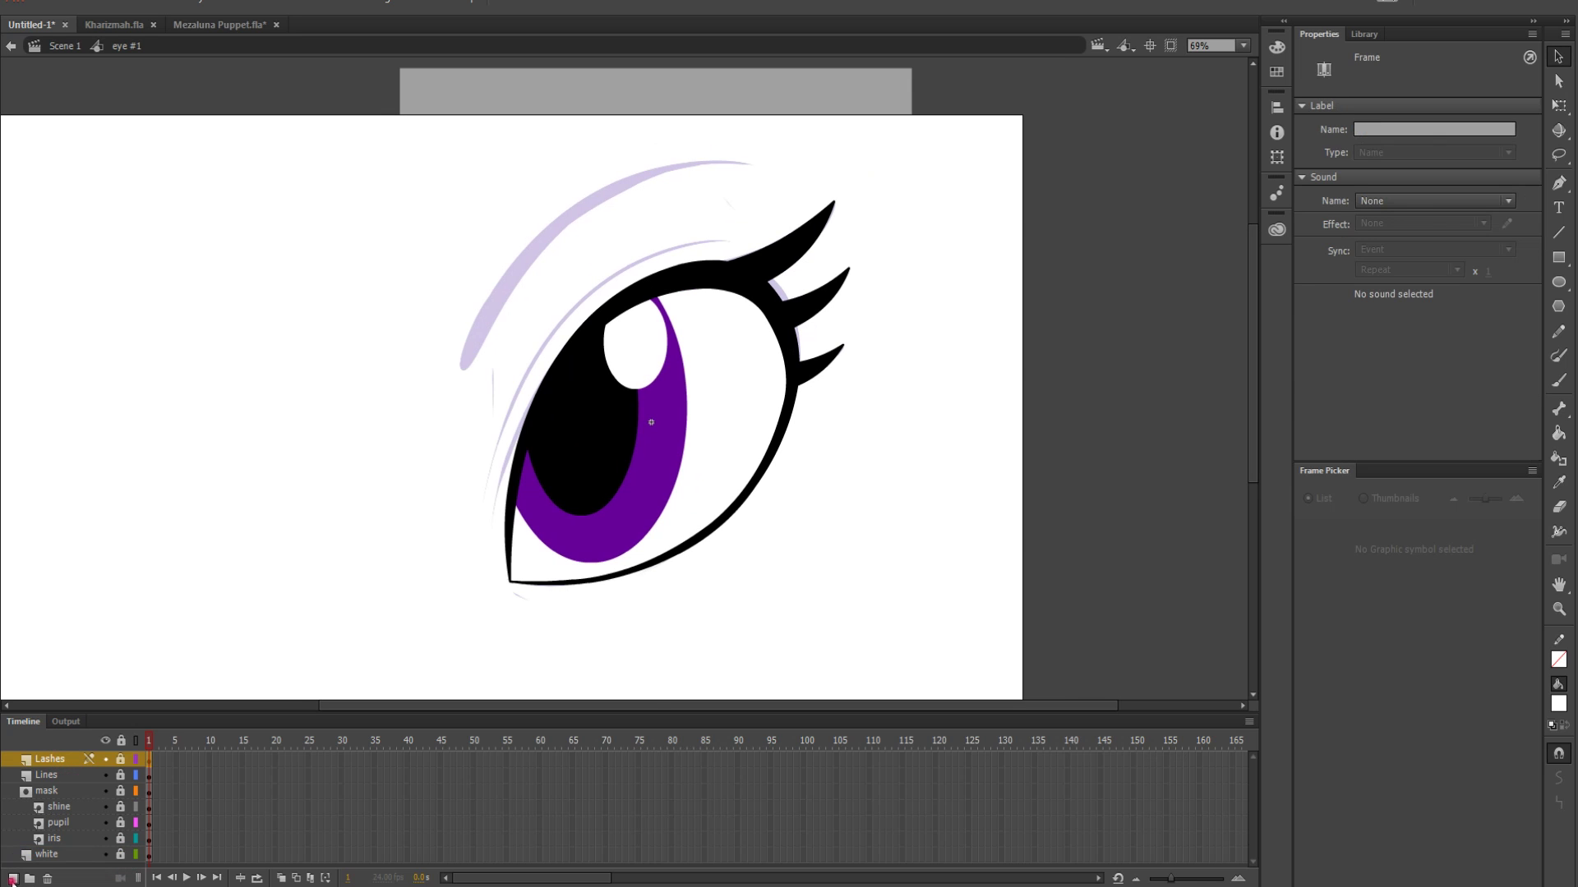
left_click(13, 878)
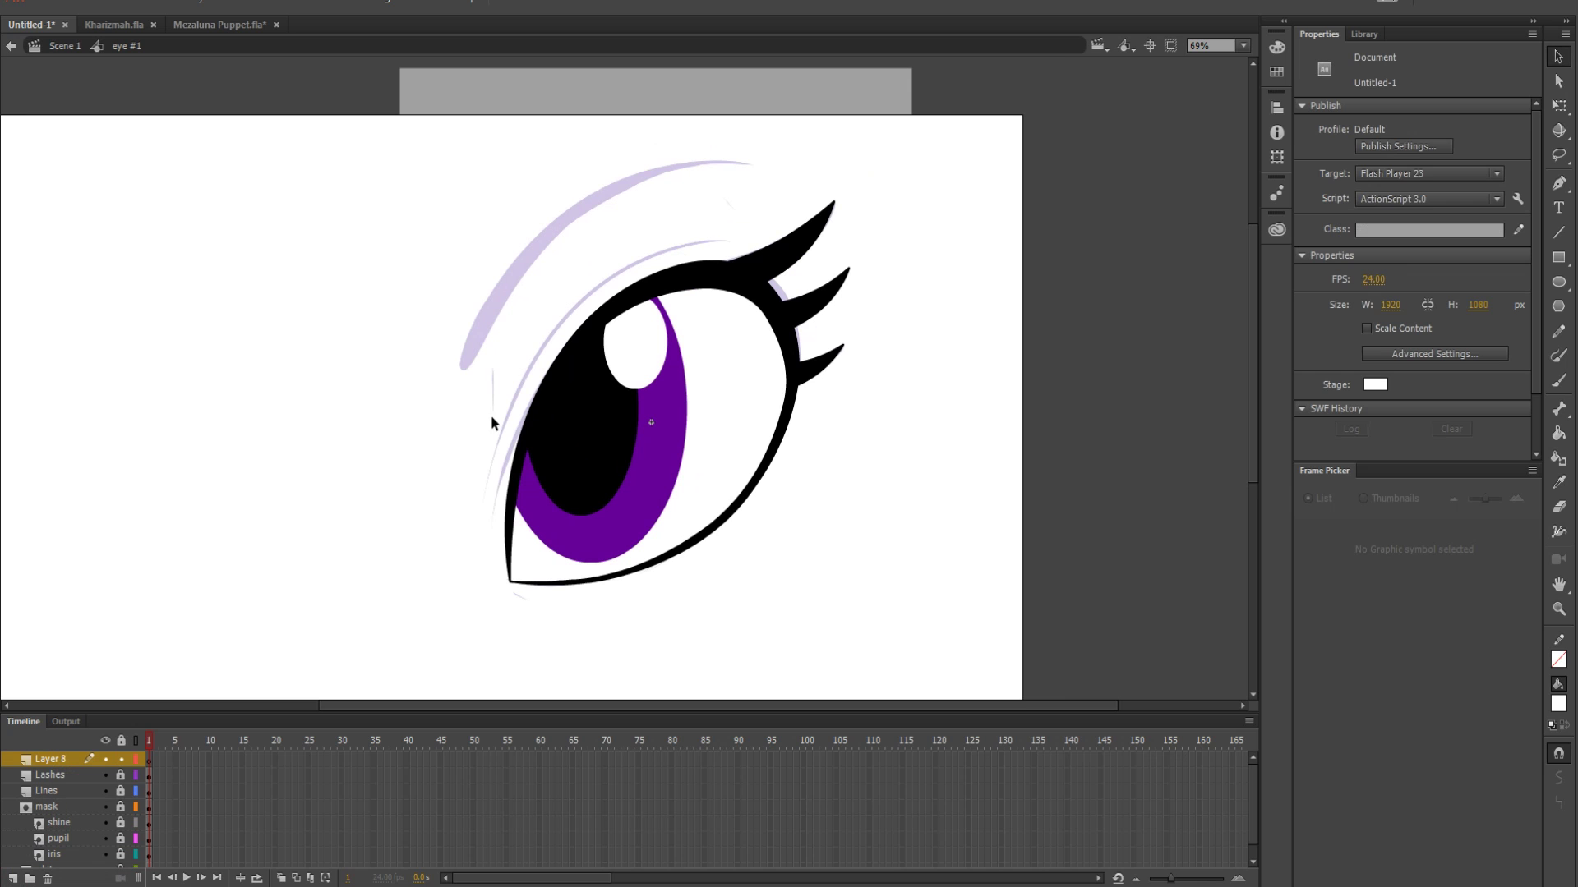
Draw a tapered black line about 487 by 325 px along the traced eyebrow on the new layer, bending it to the sketch's curve
left_click(1558, 234)
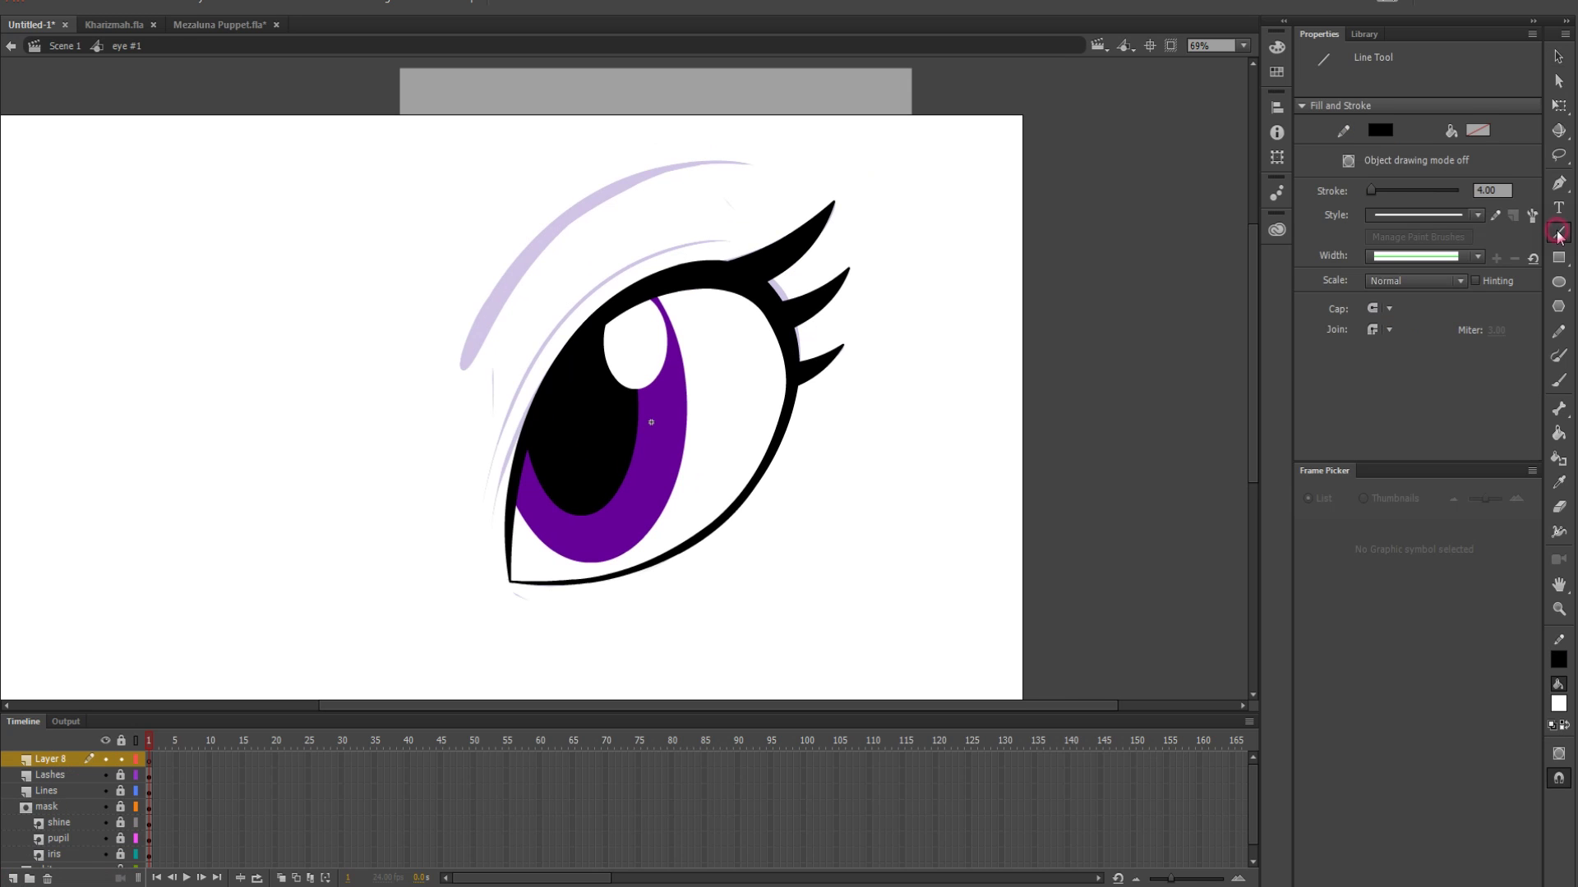
left_click(1419, 257)
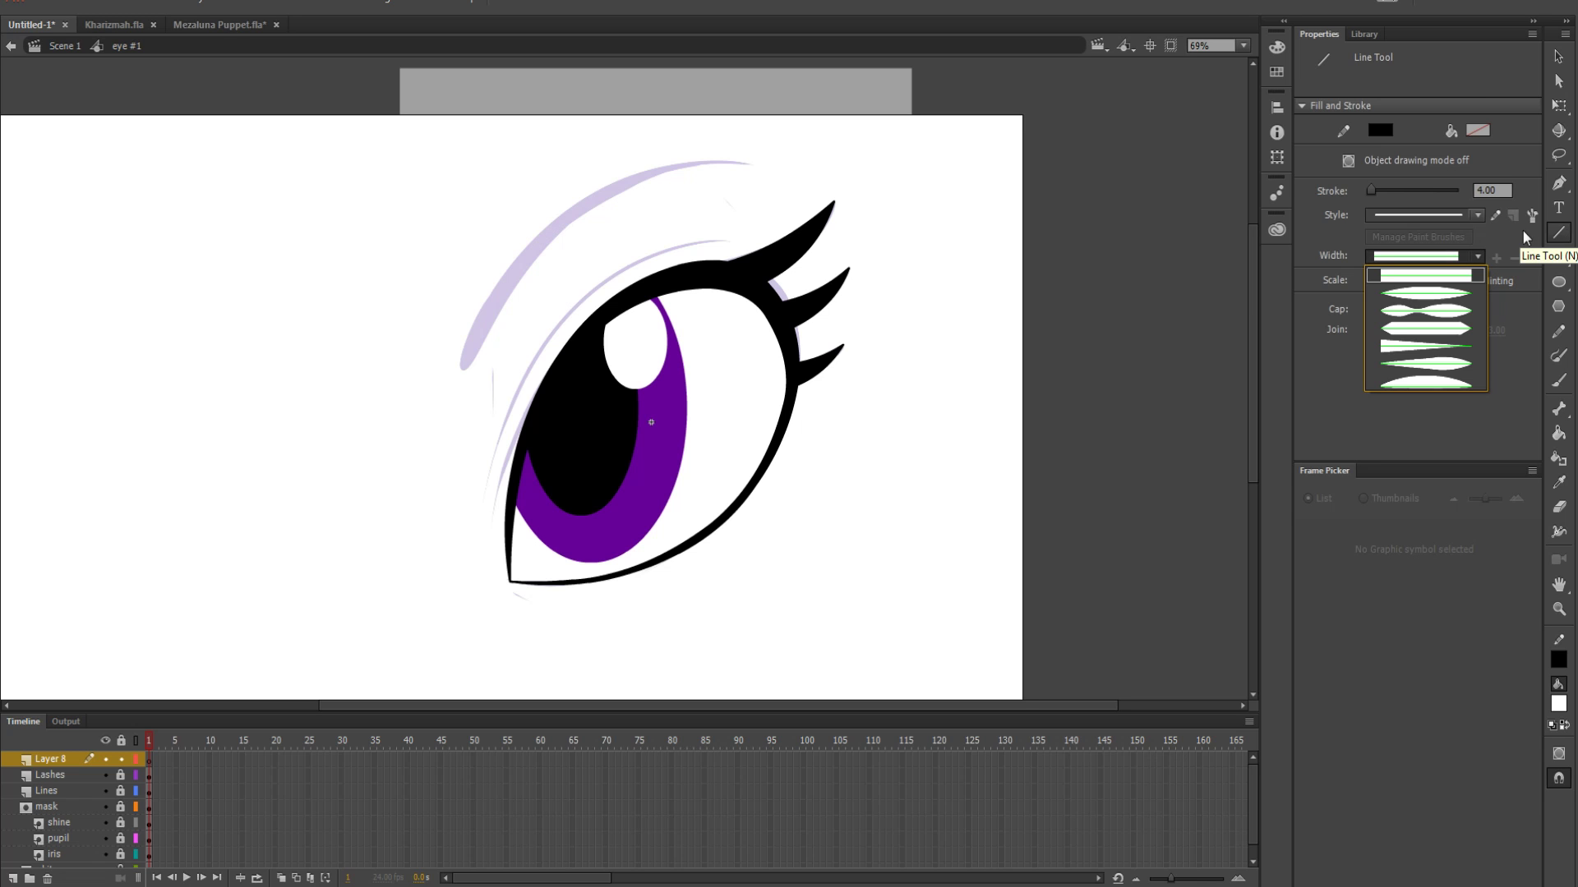
left_click(1426, 362)
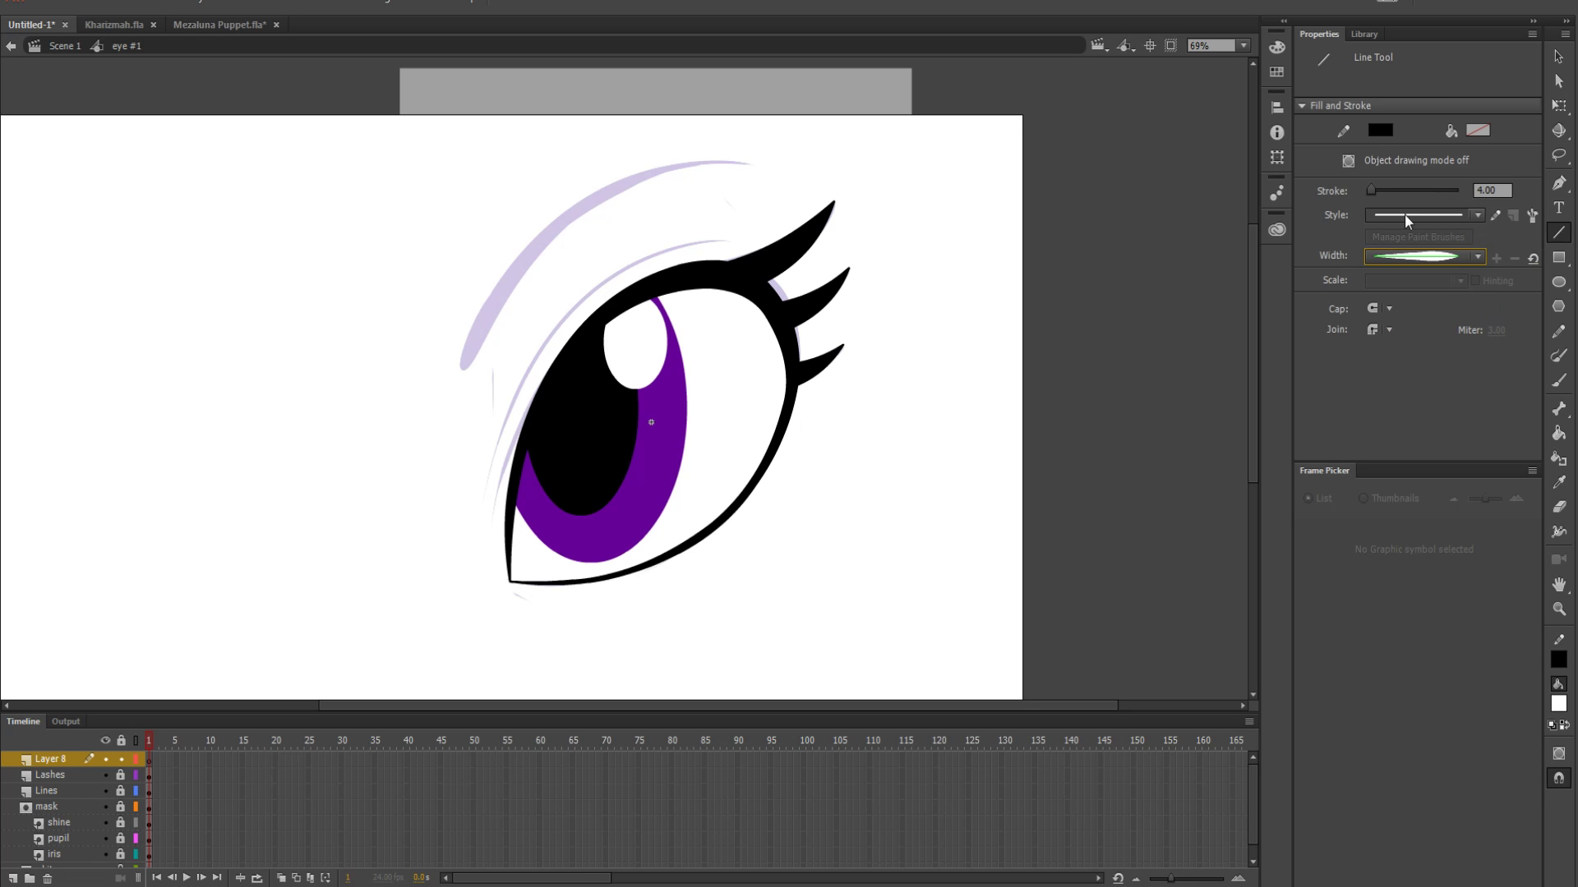
left_click(743, 167)
left_click_drag(624, 170, 460, 362)
key("v")
left_click_drag(536, 311, 505, 288)
left_click(506, 285)
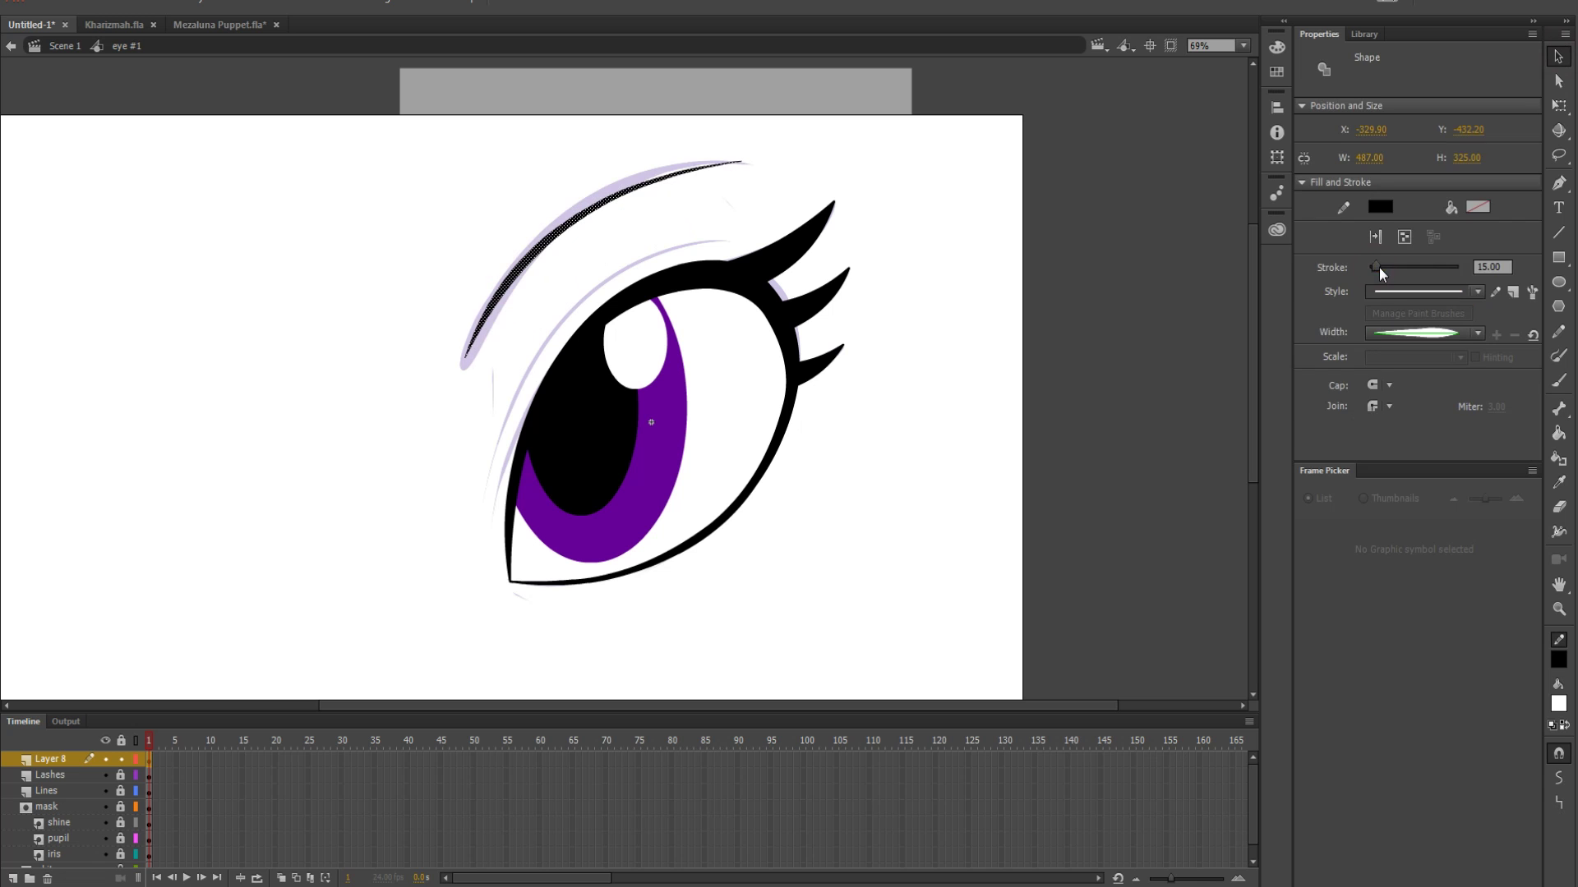
Thicken the eyebrow stroke and reposition both of its ends over the traced brow
left_click_drag(1378, 268, 1383, 268)
left_click(991, 203)
left_click_drag(466, 358, 458, 379)
left_click_drag(742, 162, 736, 155)
Draw a thin curved eyelid crease with a 5 px tapered stroke above the lash line, rotate it slightly and adjust its lower end
key("n")
mouse_move(716, 238)
left_mouse_down()
mouse_move(457, 486)
mouse_move(478, 475)
left_mouse_up()
key("v")
left_click_drag(530, 424, 521, 359)
left_click(521, 359)
key("q")
left_click_drag(726, 210, 731, 217)
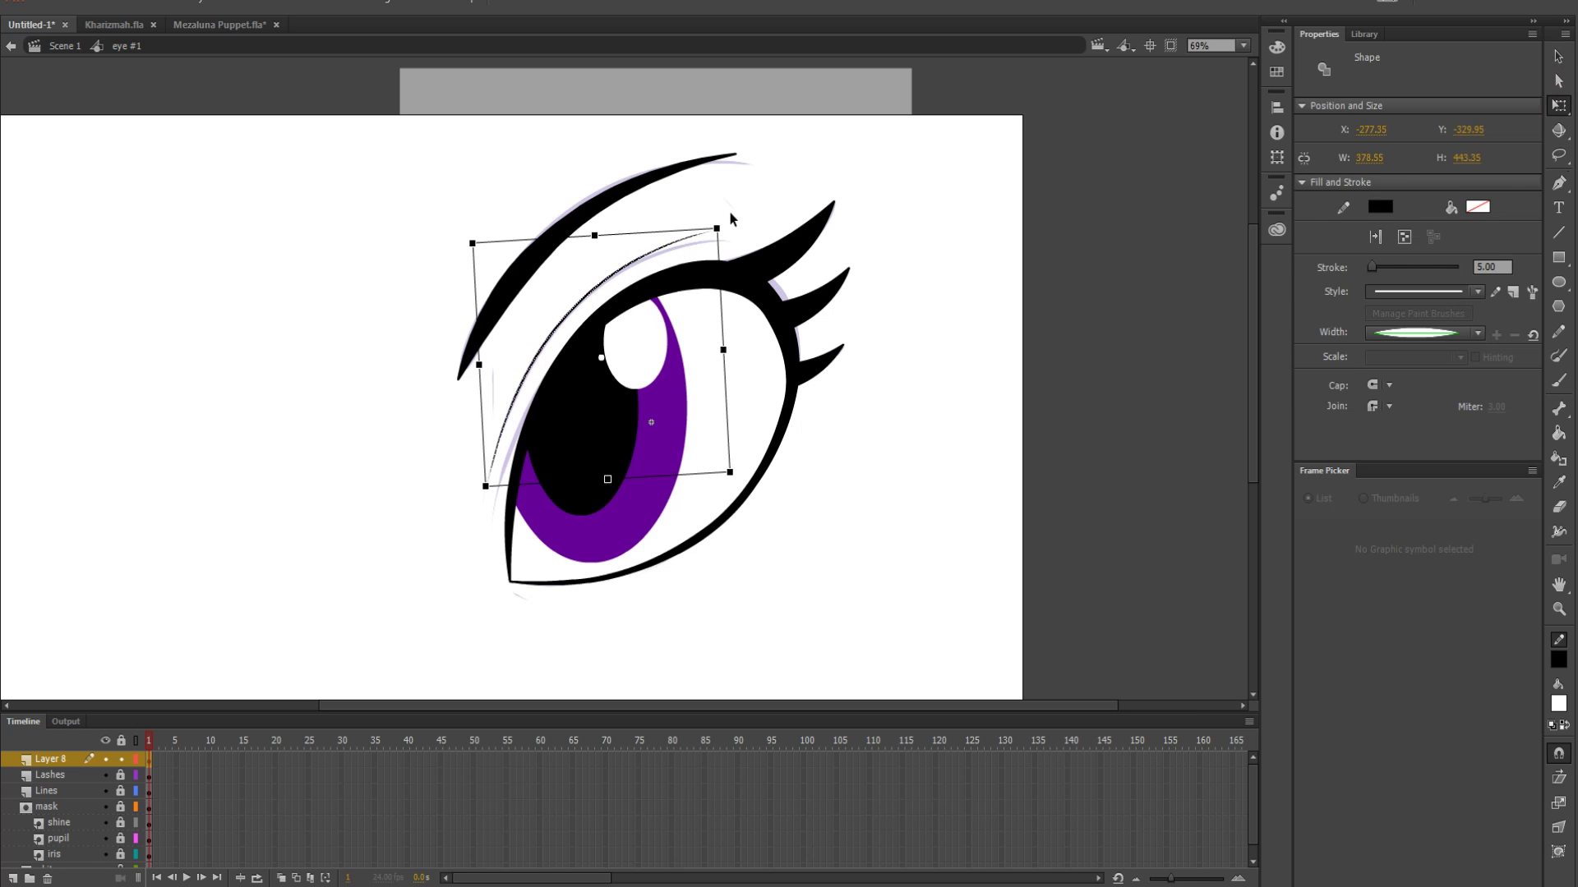
left_click(776, 189)
mouse_move(491, 477)
left_mouse_down()
mouse_move(495, 492)
mouse_move(497, 465)
left_mouse_up()
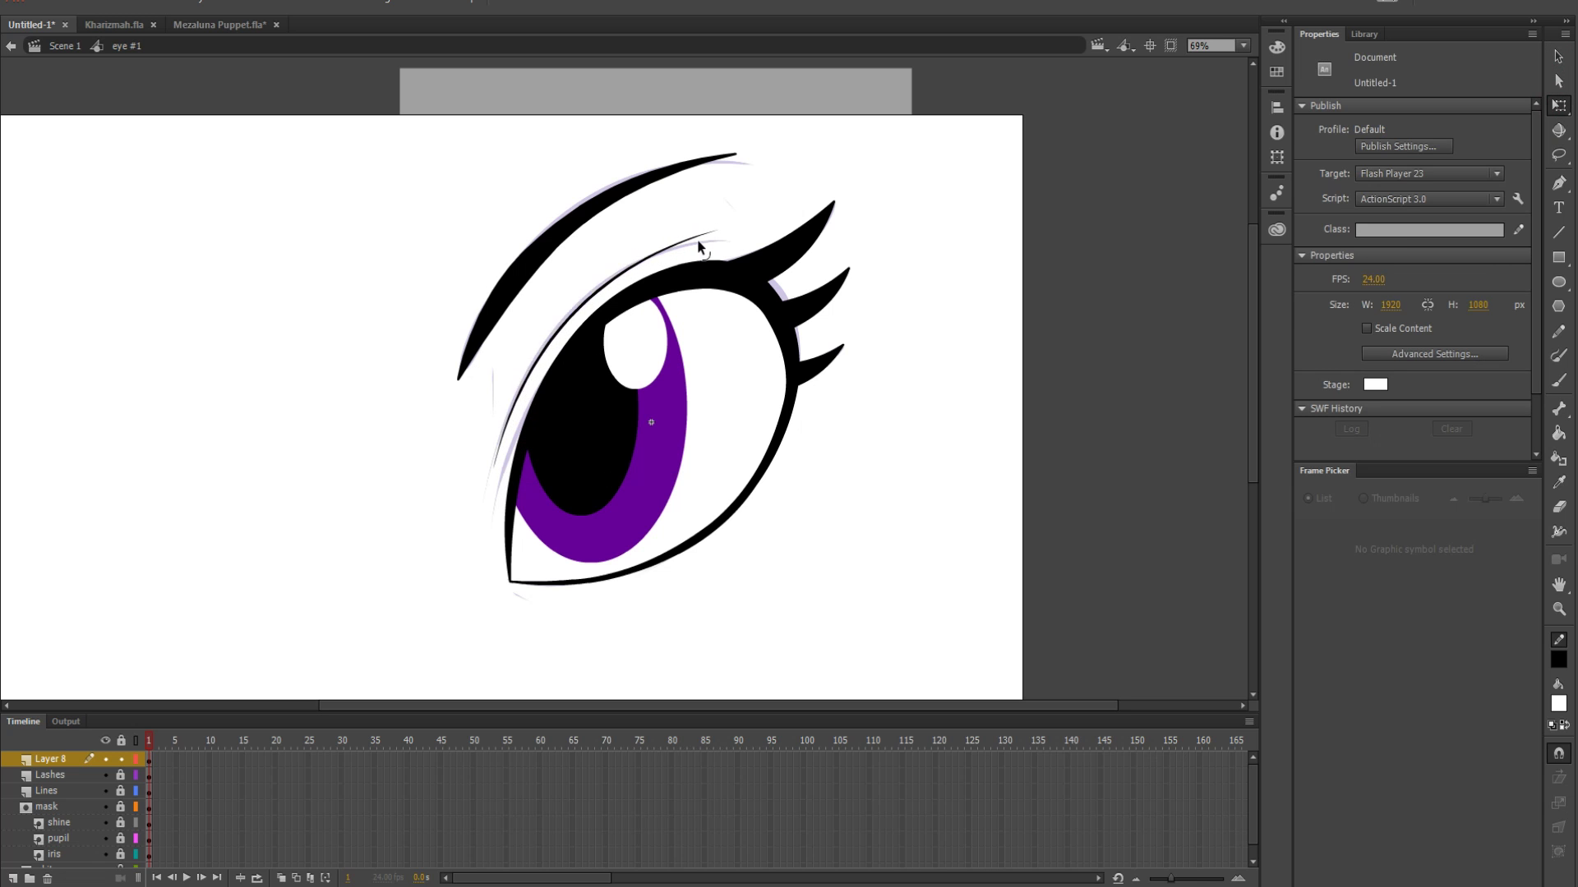
Draw a short, nearly vertical tapered line between the eyelid crease and the inner end of the eyebrow
key("n")
key("ctrl+equal")
left_click_drag(583, 345, 581, 440)
key("ctrl+minus")
key("ctrl+minus")
key("v")
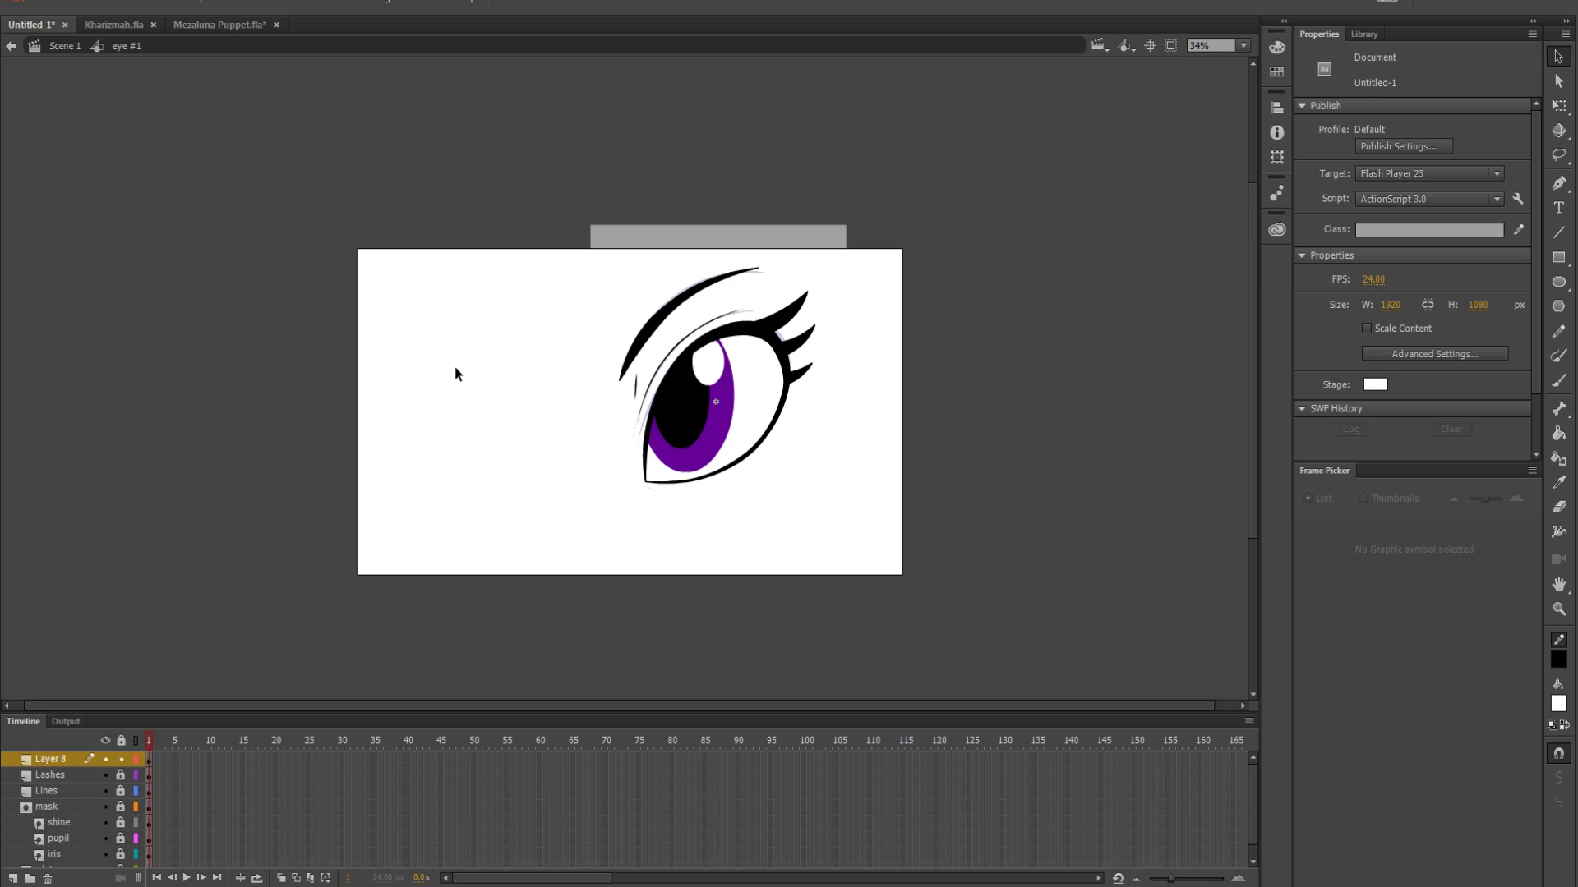
Return to the main scene, hide the sketch layer and move the eye symbol to about X 1344, Y 577
double_click(456, 365)
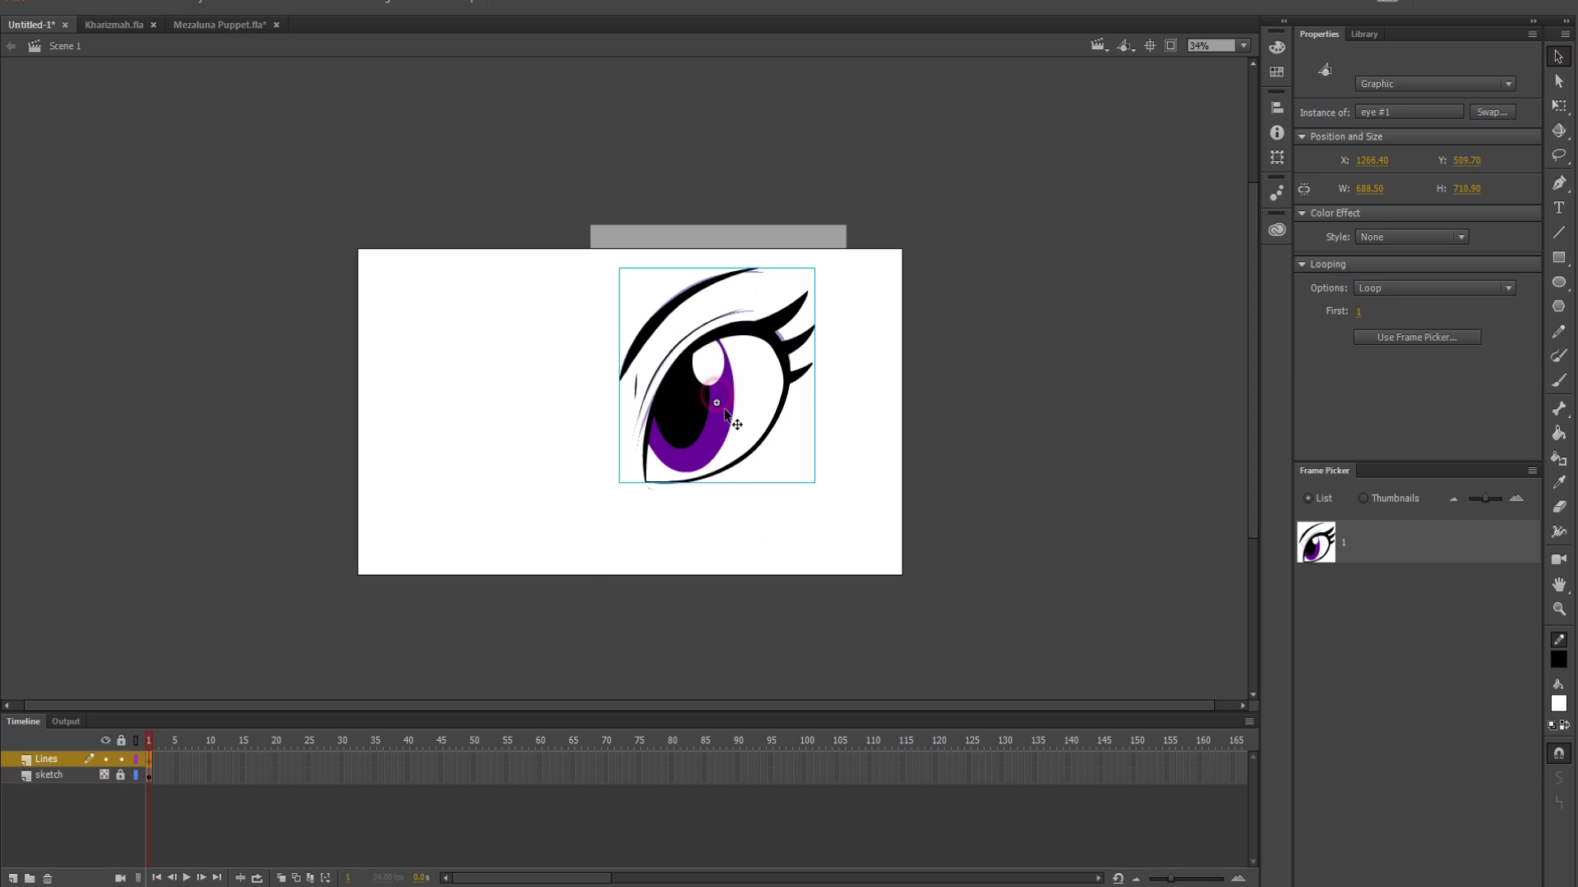
mouse_move(698, 363)
left_mouse_down()
mouse_move(712, 379)
mouse_move(711, 363)
left_mouse_up()
left_click(105, 775)
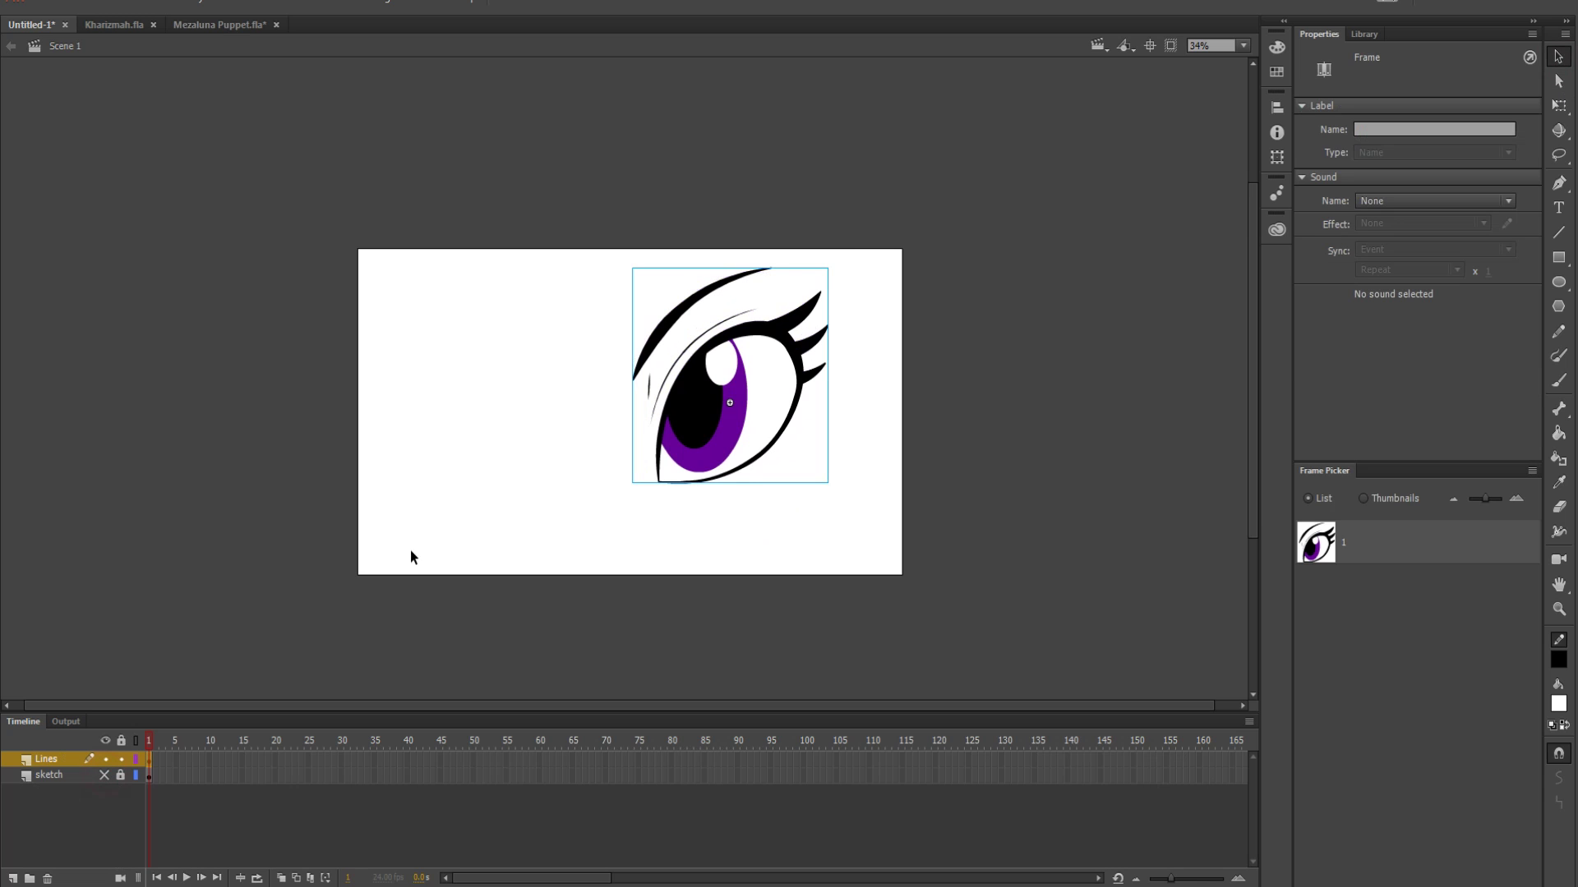
left_click_drag(751, 386, 762, 467)
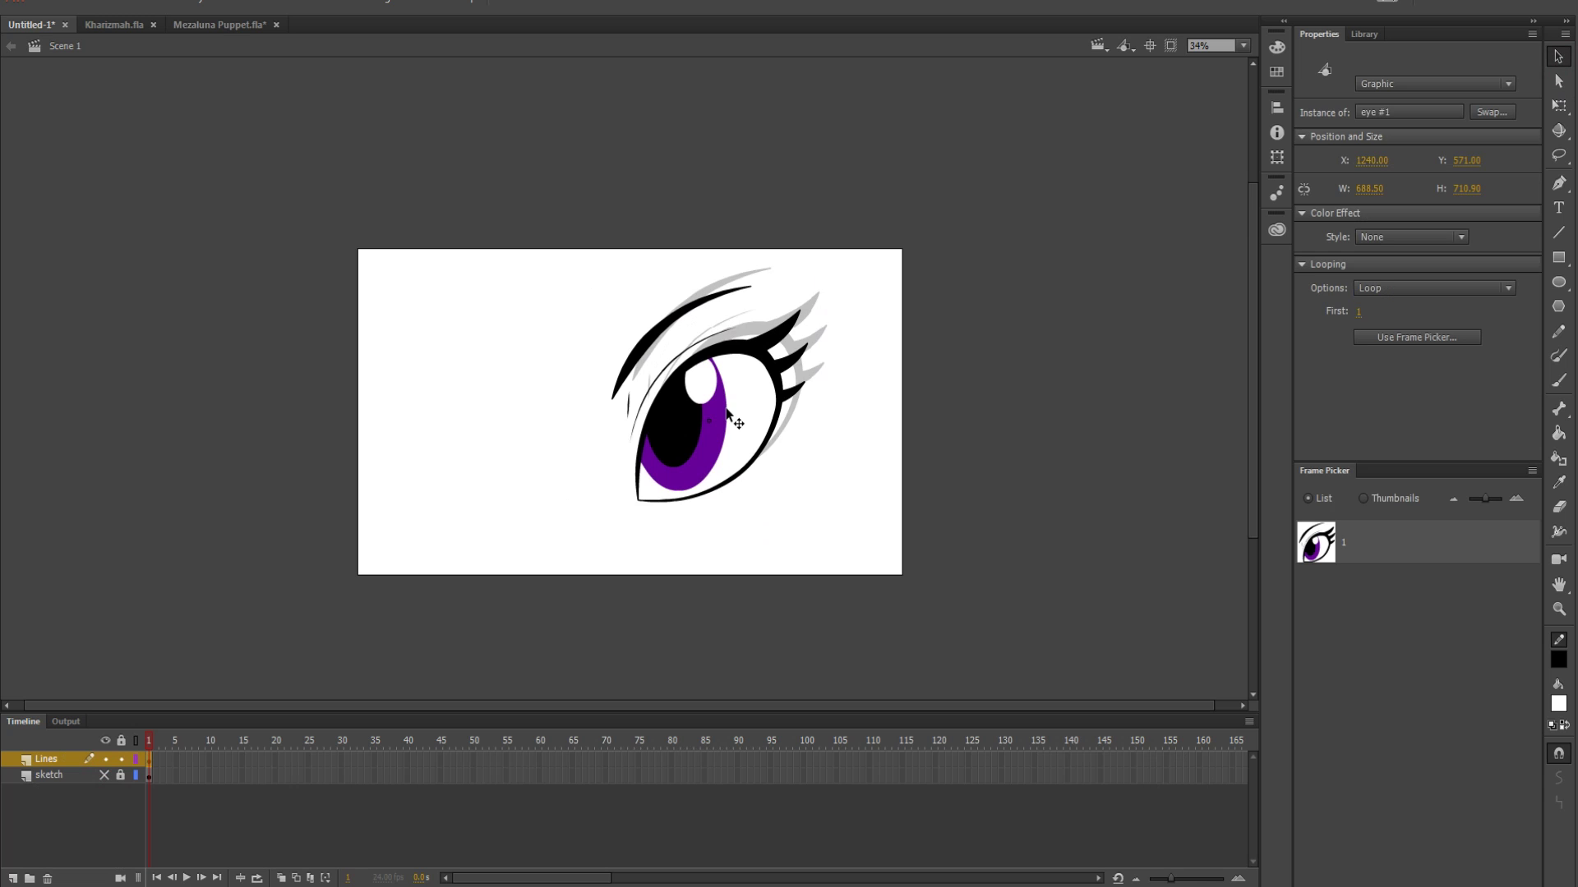
mouse_move(742, 409)
left_mouse_down()
mouse_move(757, 411)
mouse_move(736, 431)
left_mouse_up()
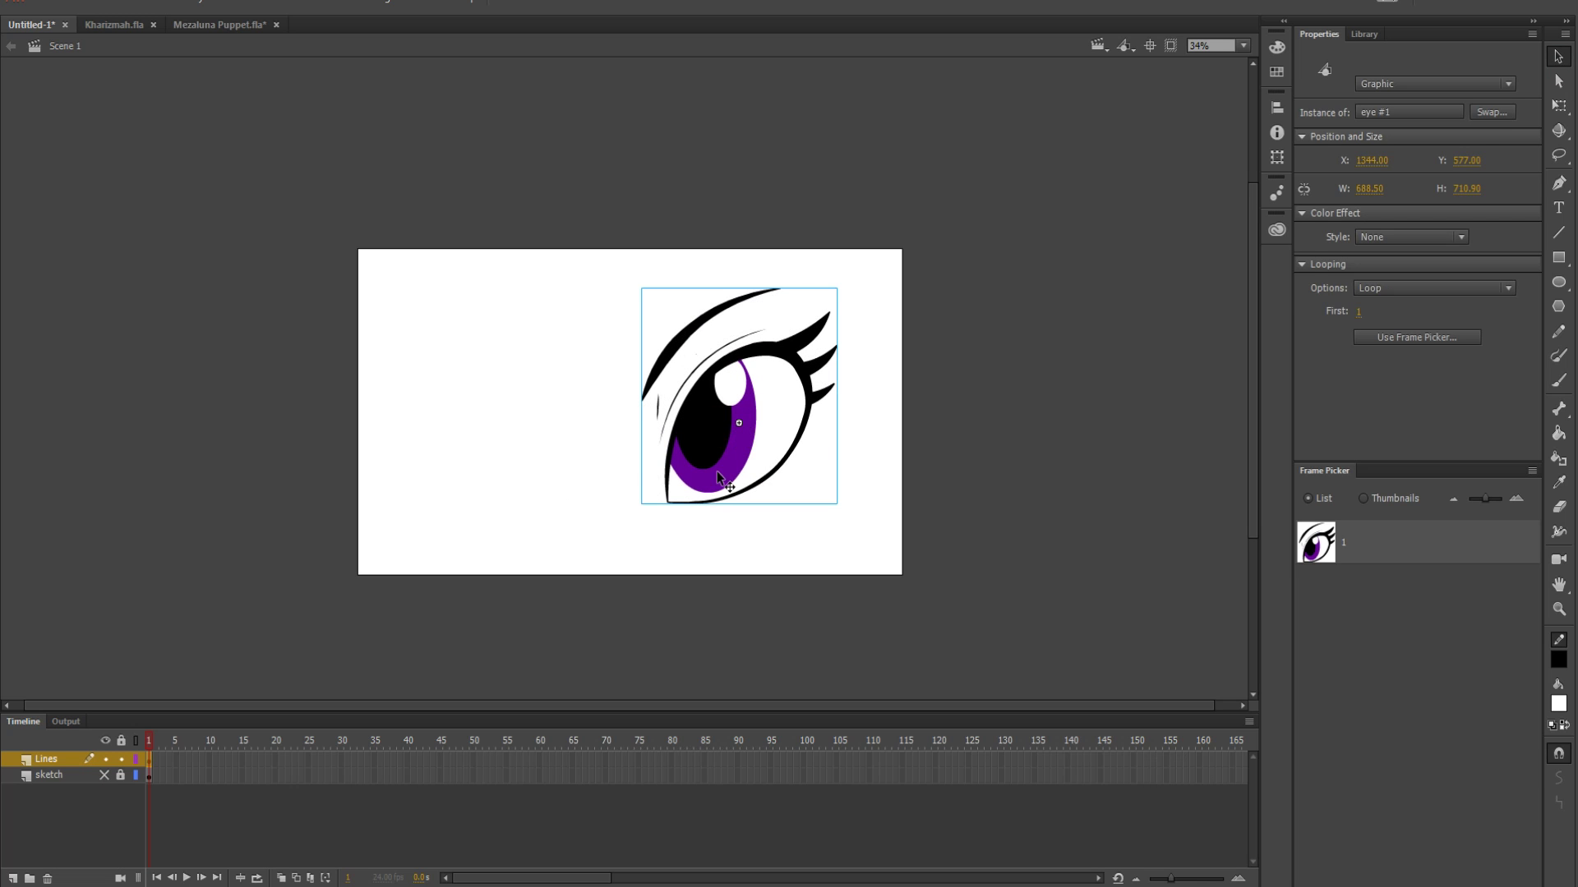
Paste a horizontally flipped copy of the eye on the stage's left half and nudge both eyes slightly right to centre the pair
key("ctrl+v")
right_click(642, 424)
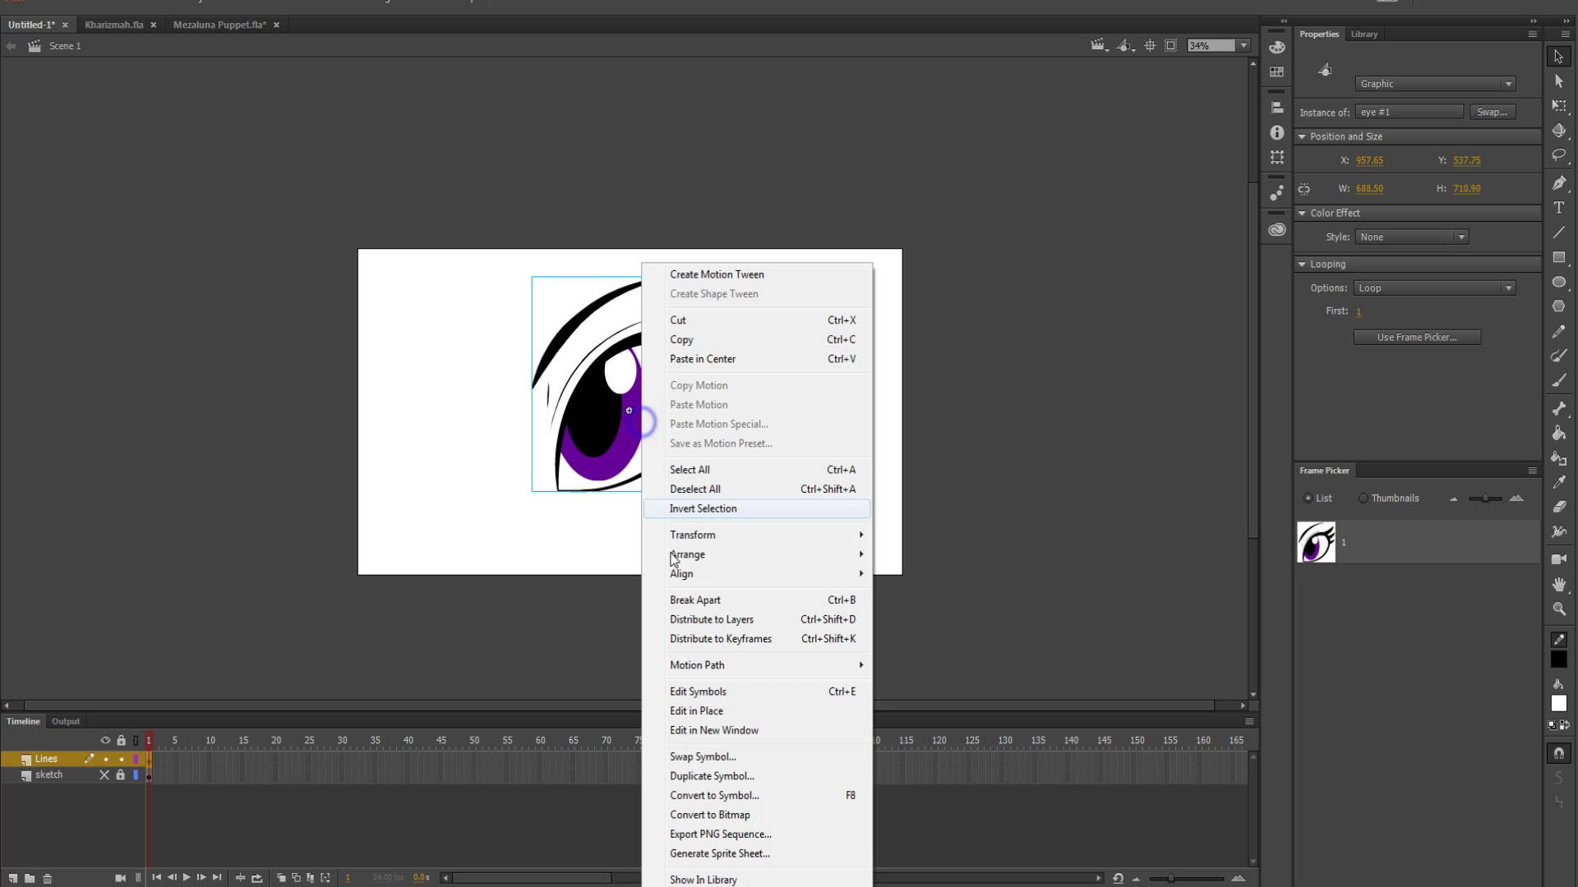
mouse_move(742, 530)
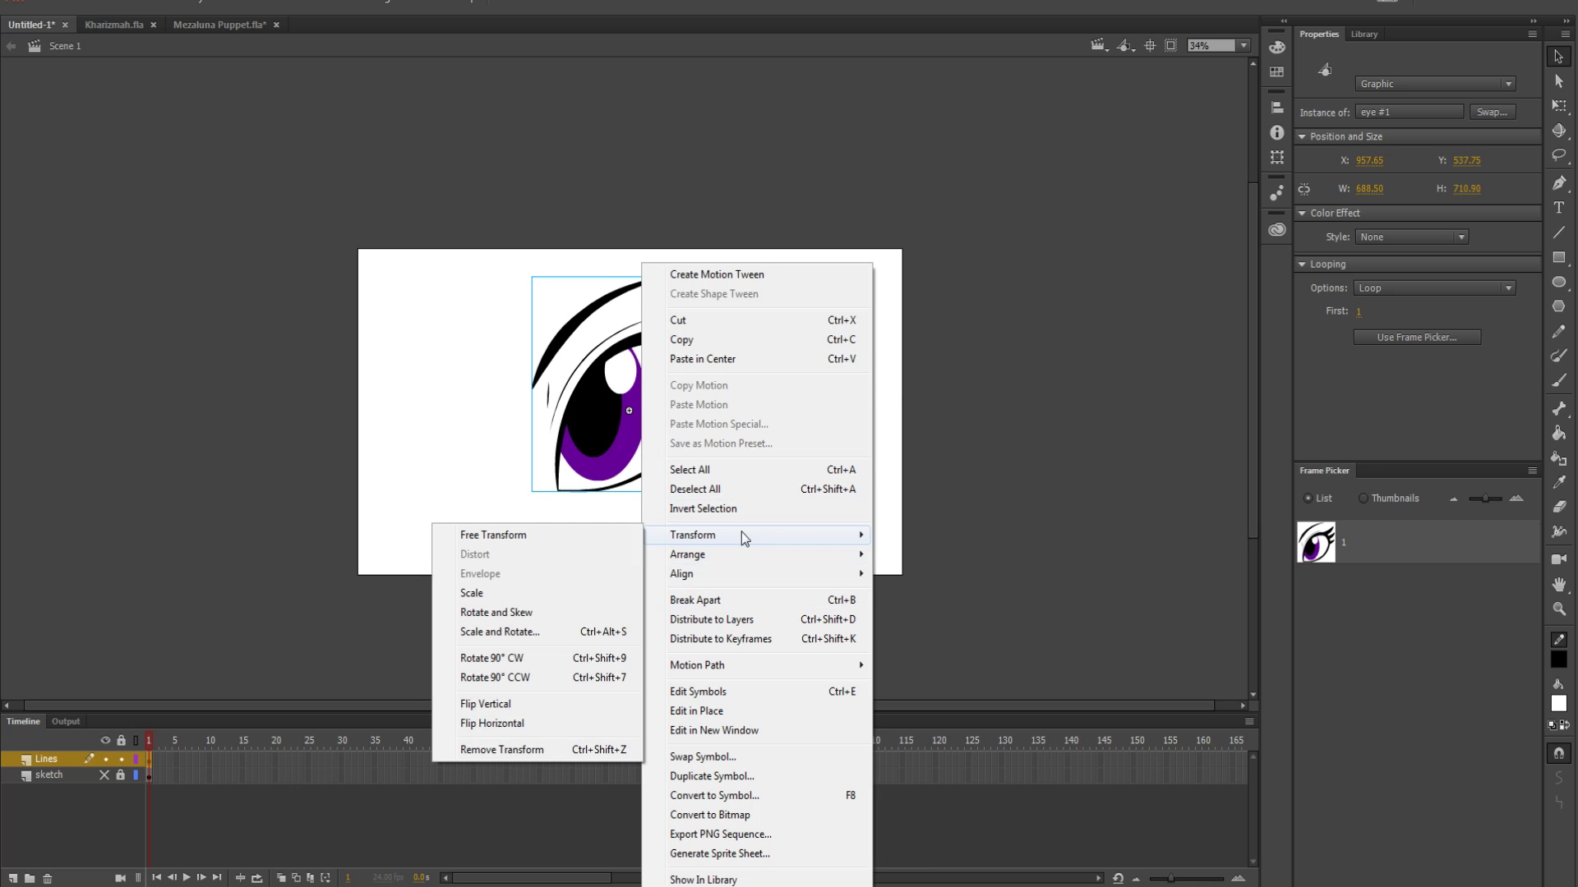
left_click(529, 726)
left_click_drag(611, 445, 482, 460)
left_click_drag(193, 186, 949, 568)
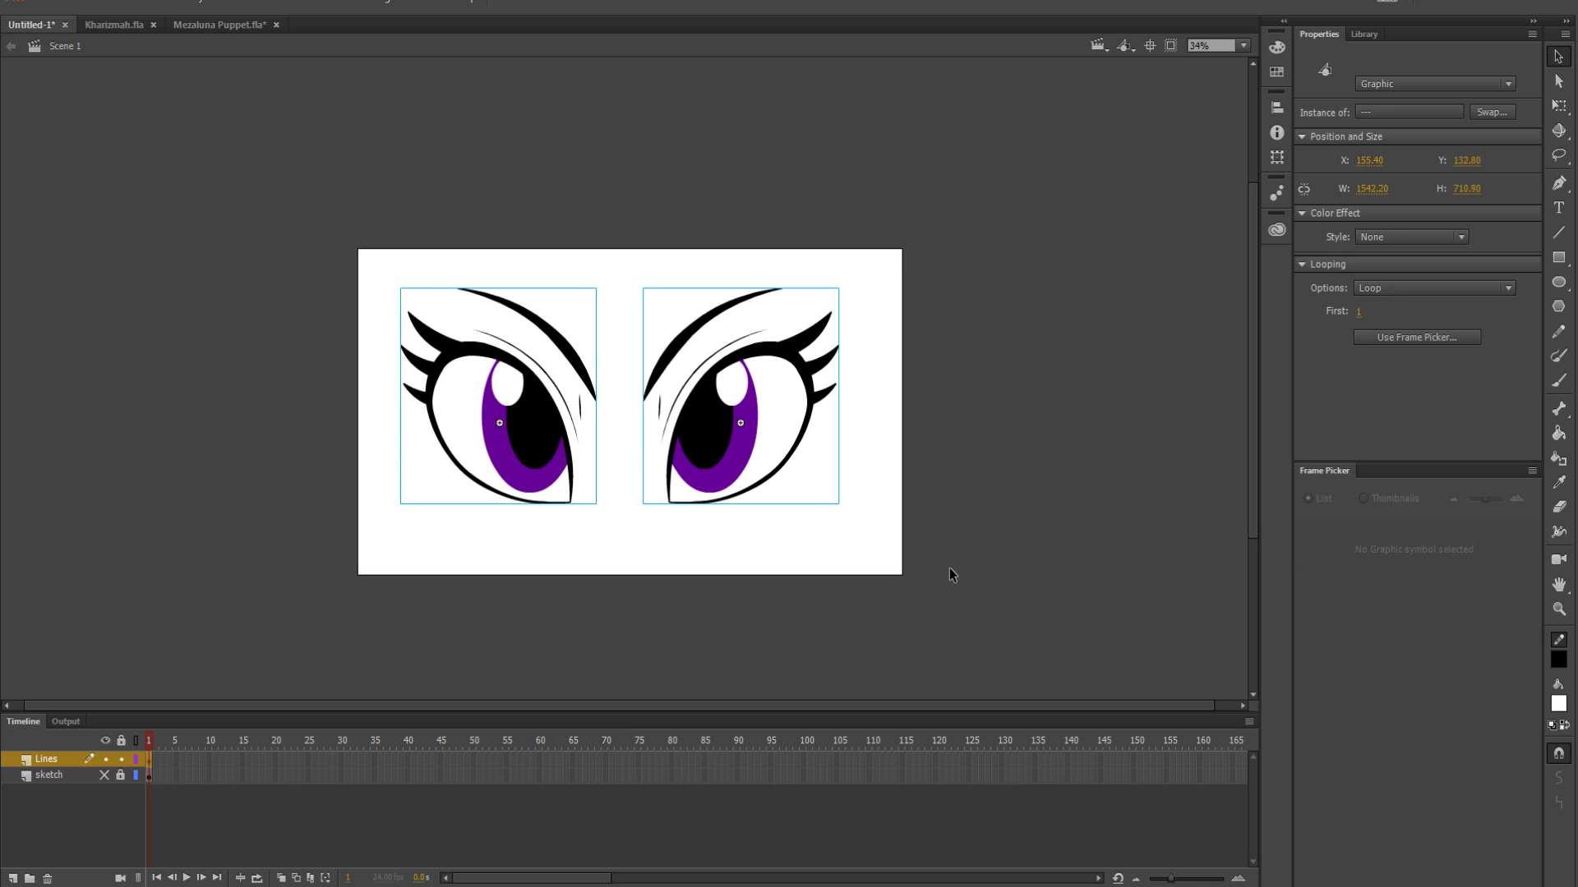
left_click(959, 447)
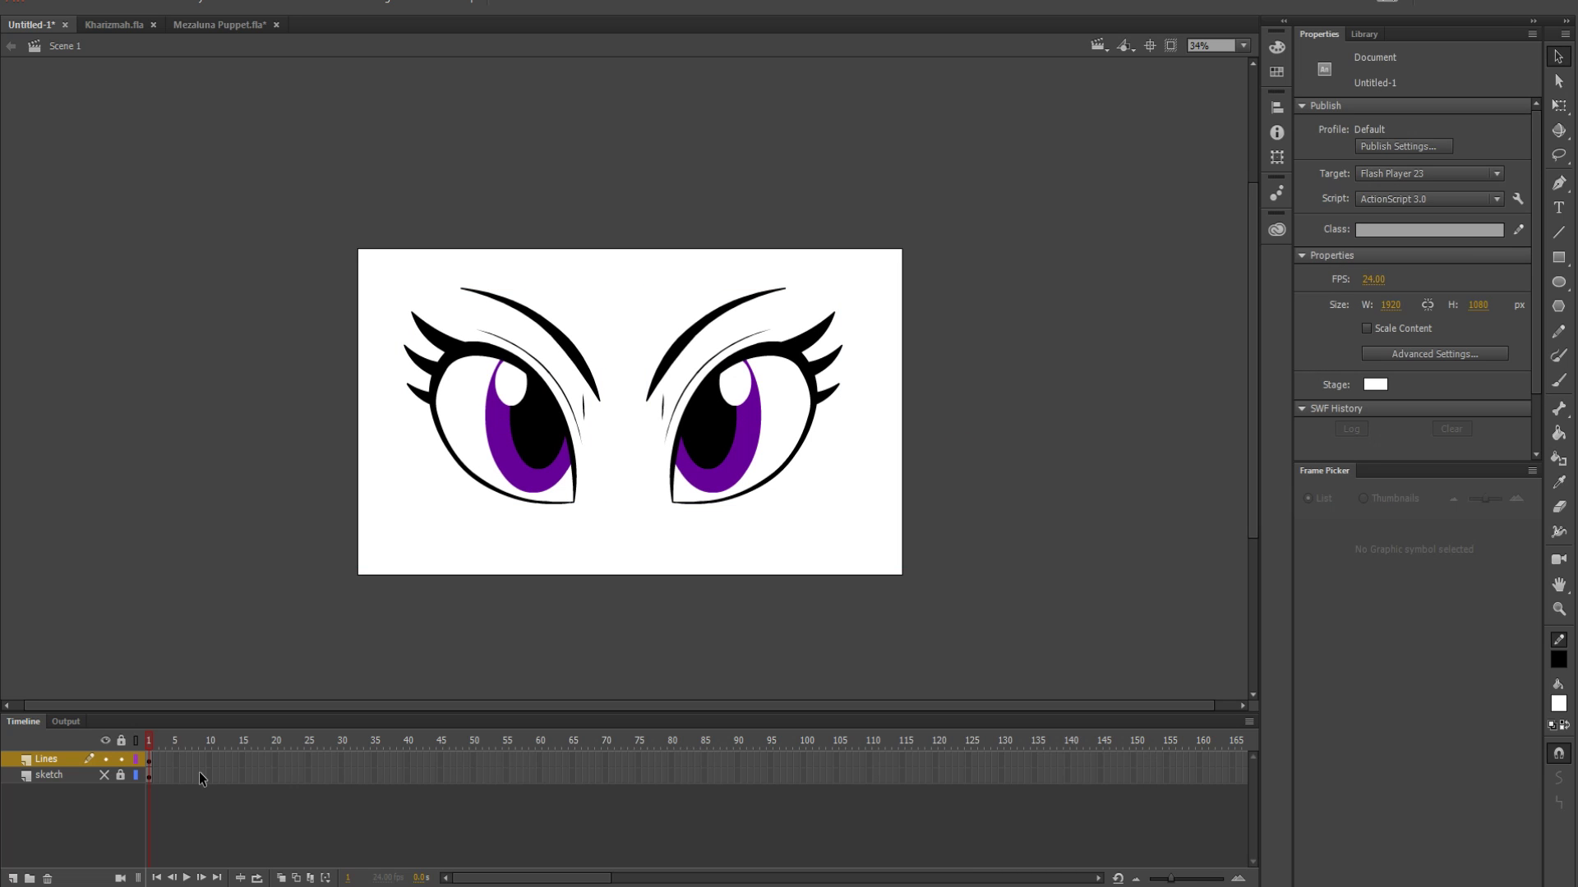
Add a new layer and draw a small curved smile between and below the eyes with a 15 px tapered line
left_click(13, 878)
left_click(1558, 232)
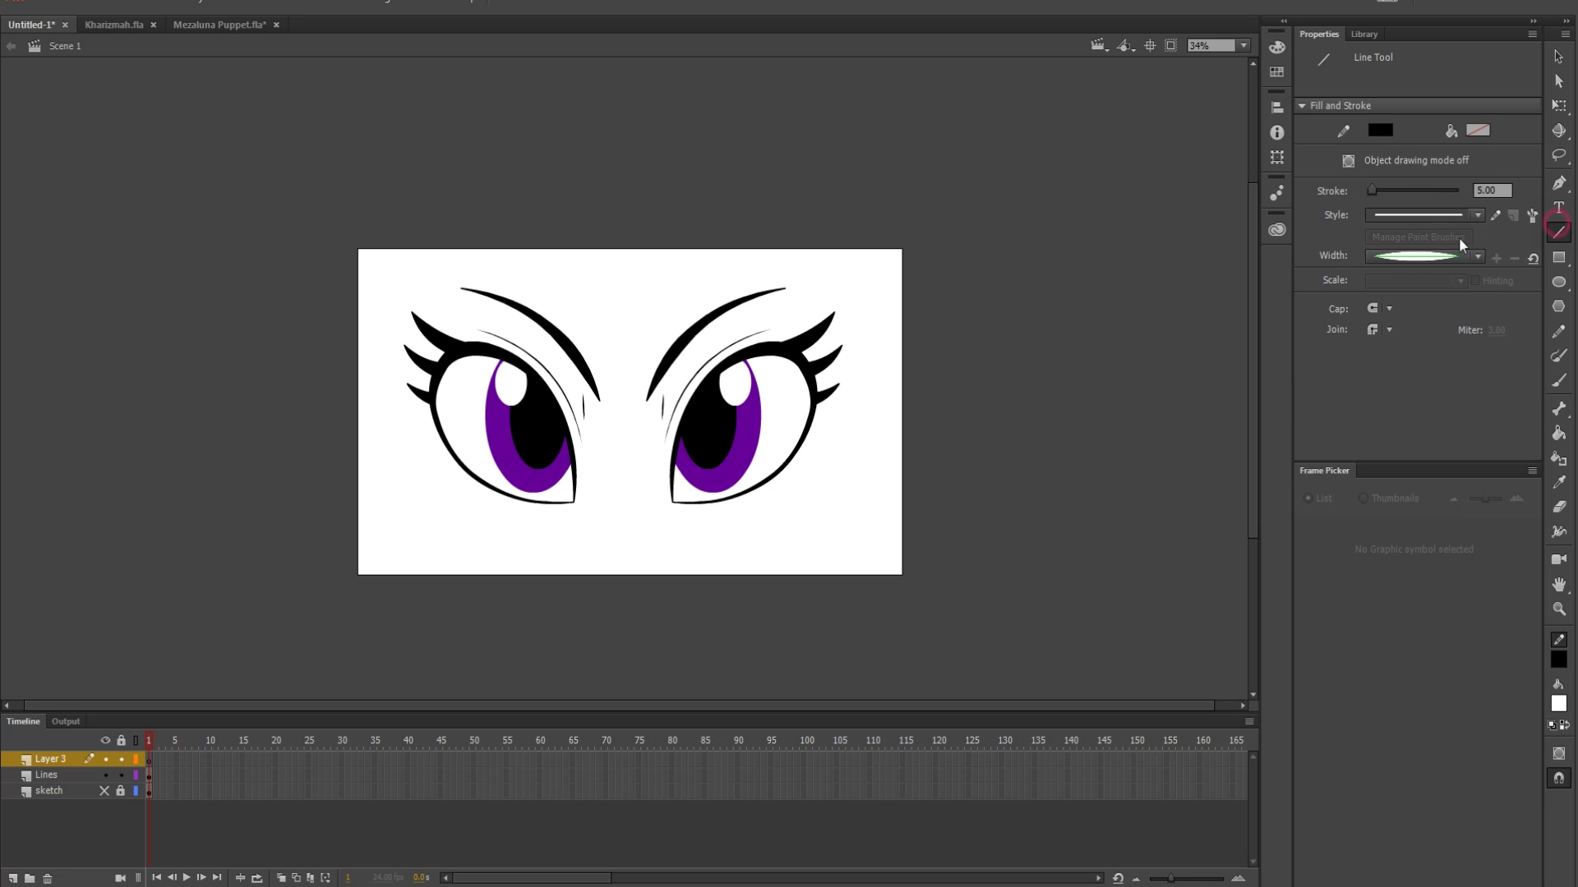
left_click(1496, 190)
type("15")
key("Return")
scroll(588, 496, "up", 3)
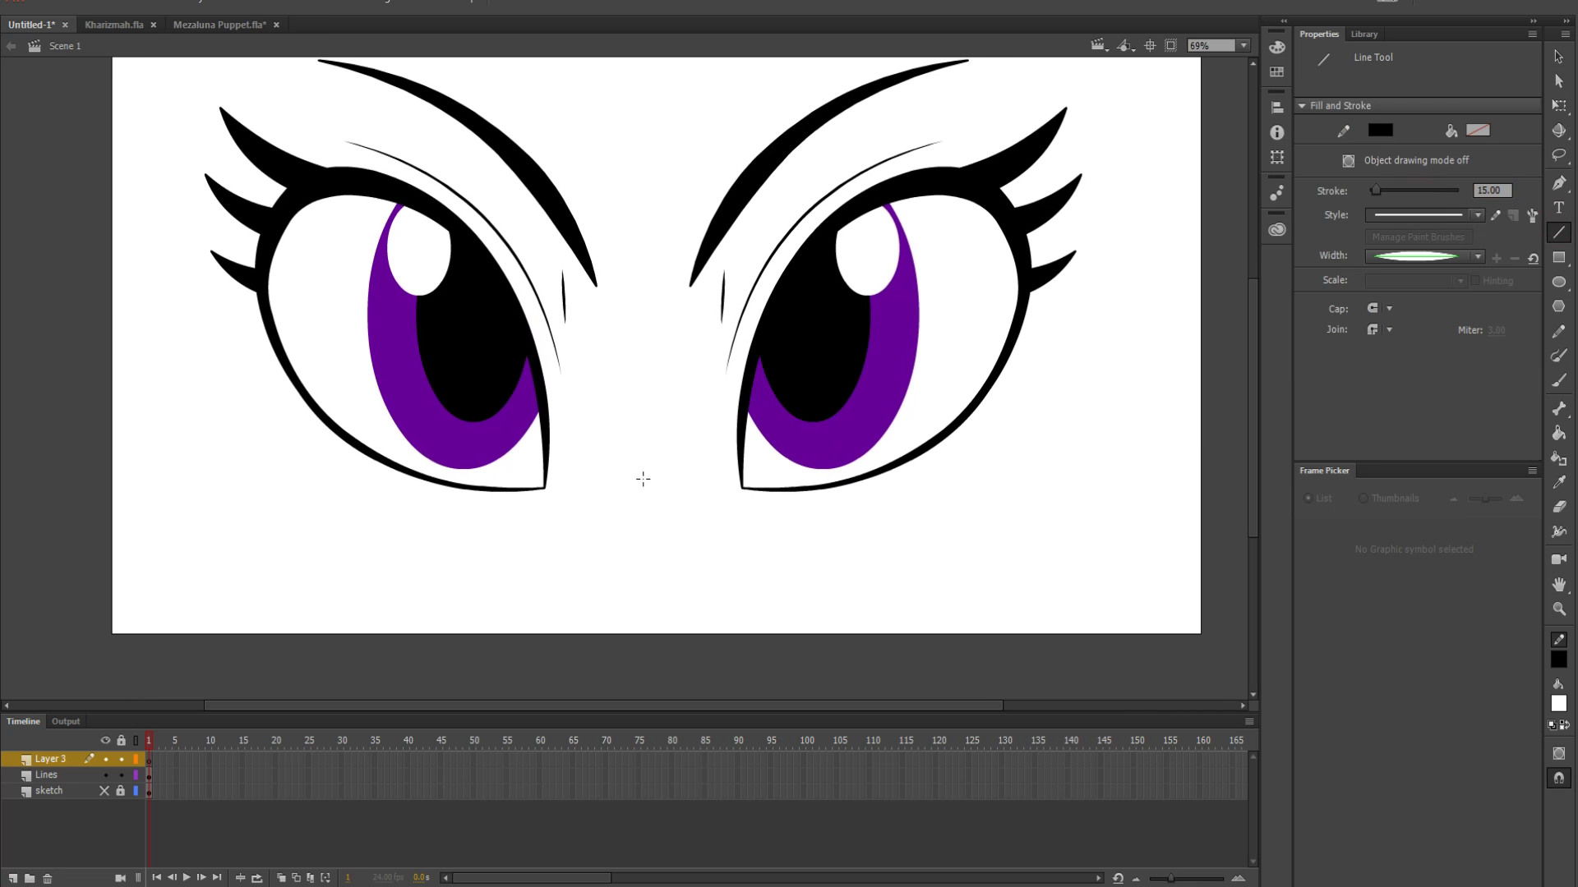
scroll(643, 479, "up", 4)
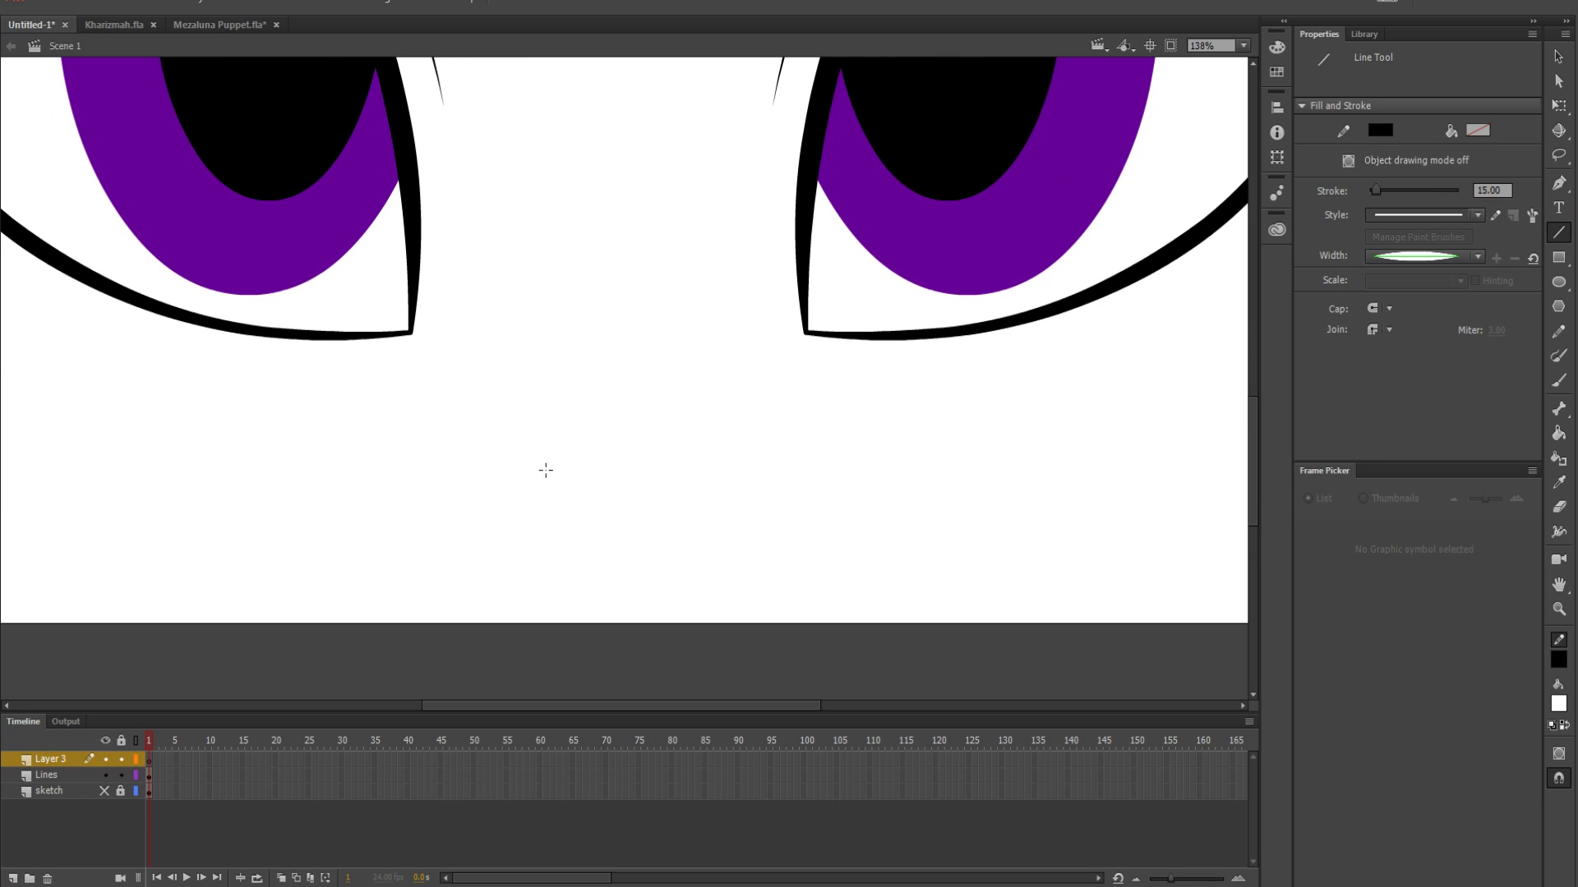
mouse_move(544, 458)
left_mouse_down()
mouse_move(682, 458)
mouse_move(606, 493)
left_mouse_up()
left_click(1559, 56)
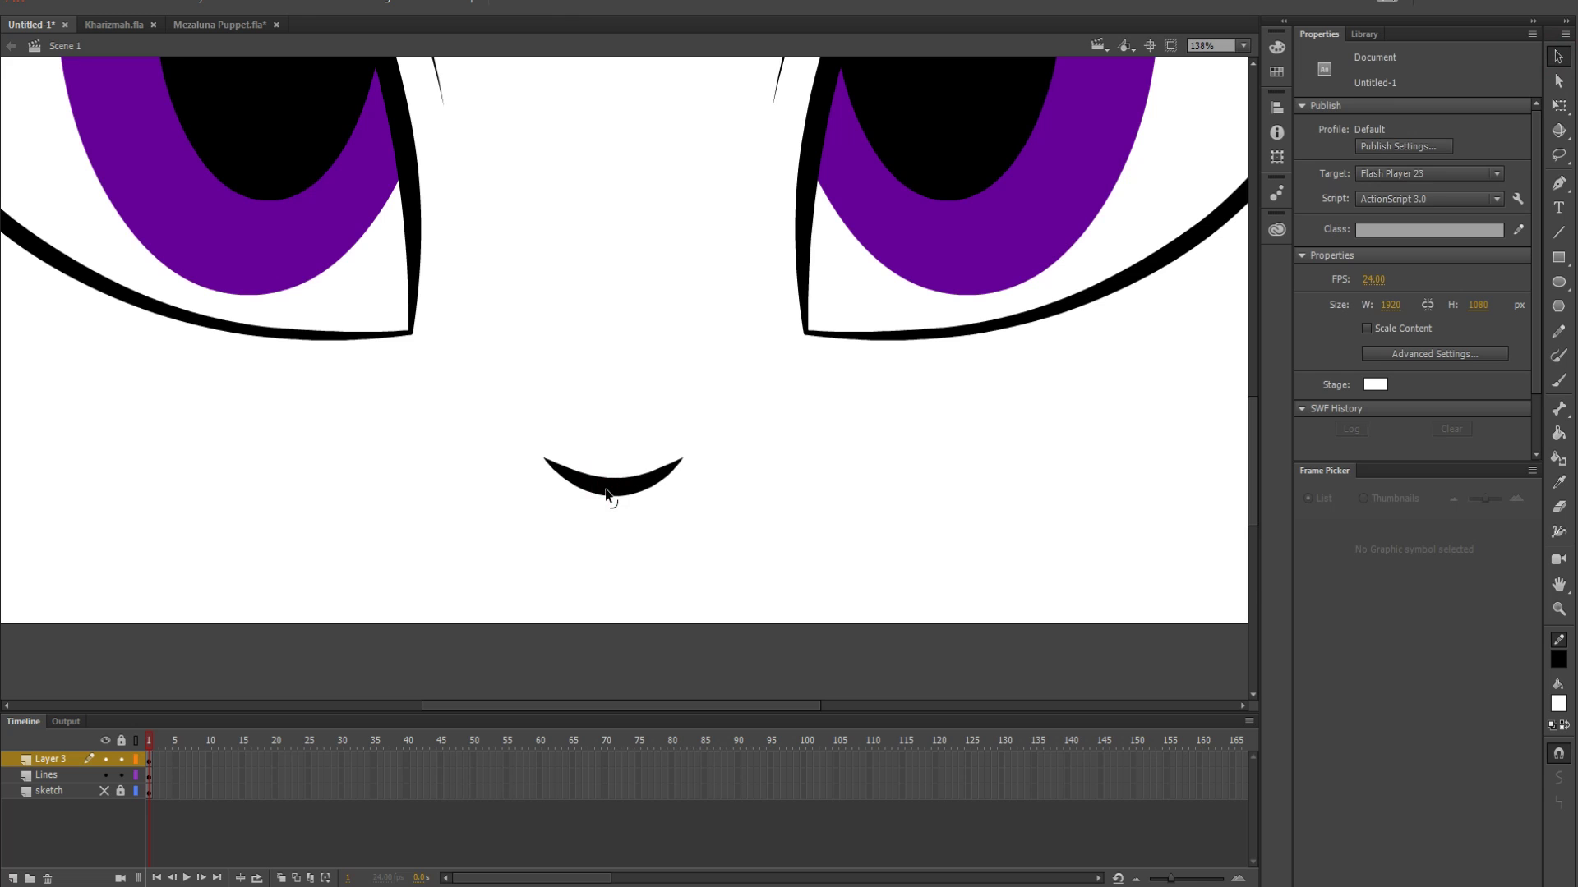
Lock the mouth layer and make the Lines layer active with nothing selected on the stage
scroll(612, 510, "down", 4)
scroll(638, 210, "up", 1)
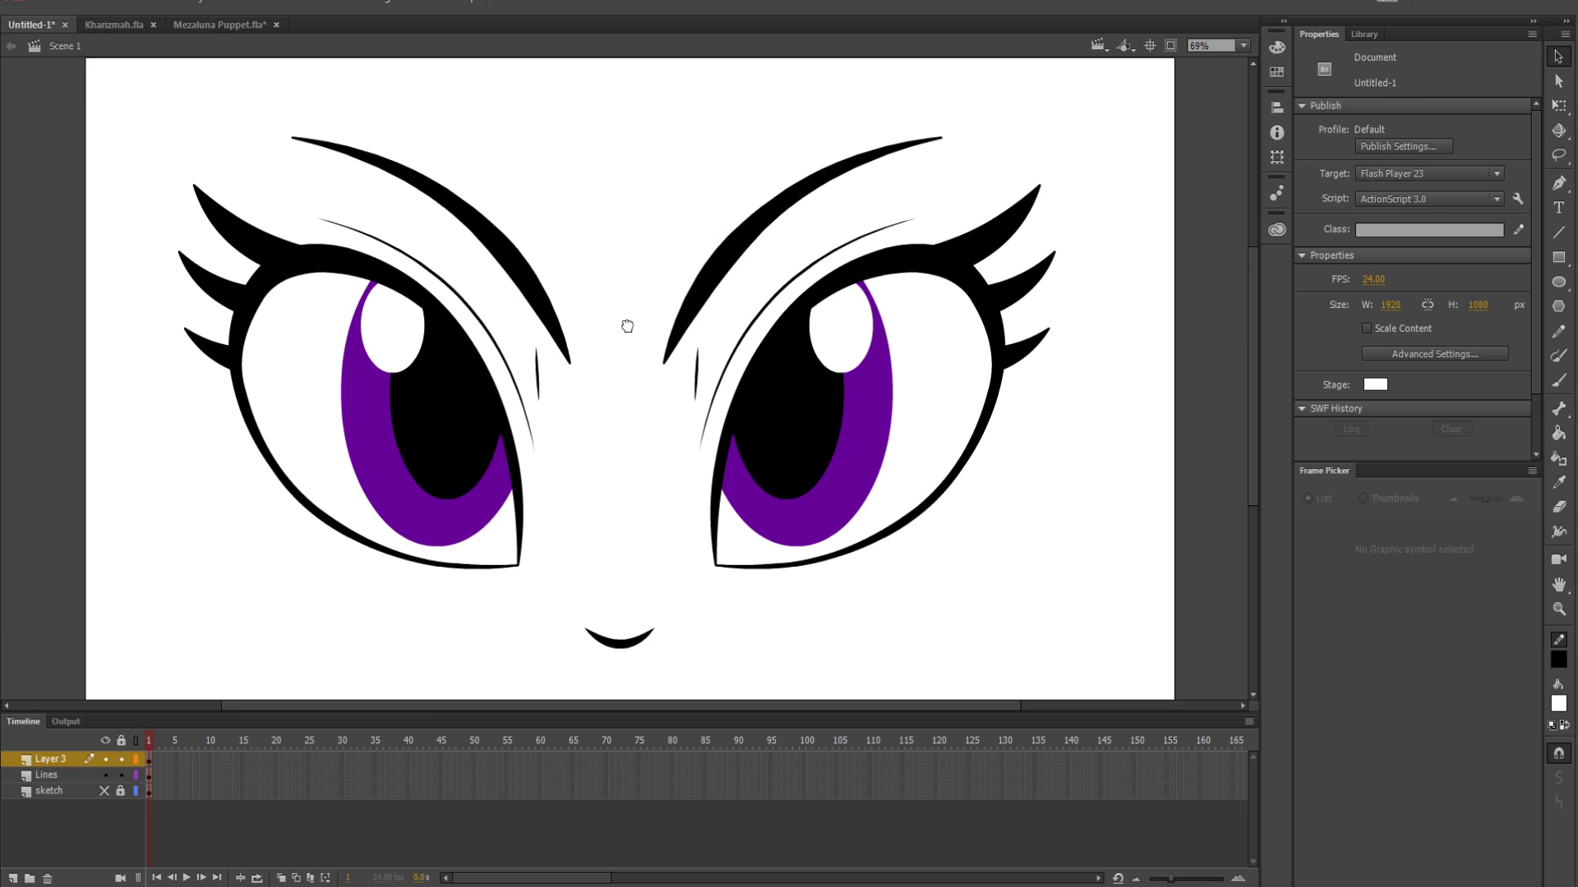
left_click_drag(627, 326, 626, 292)
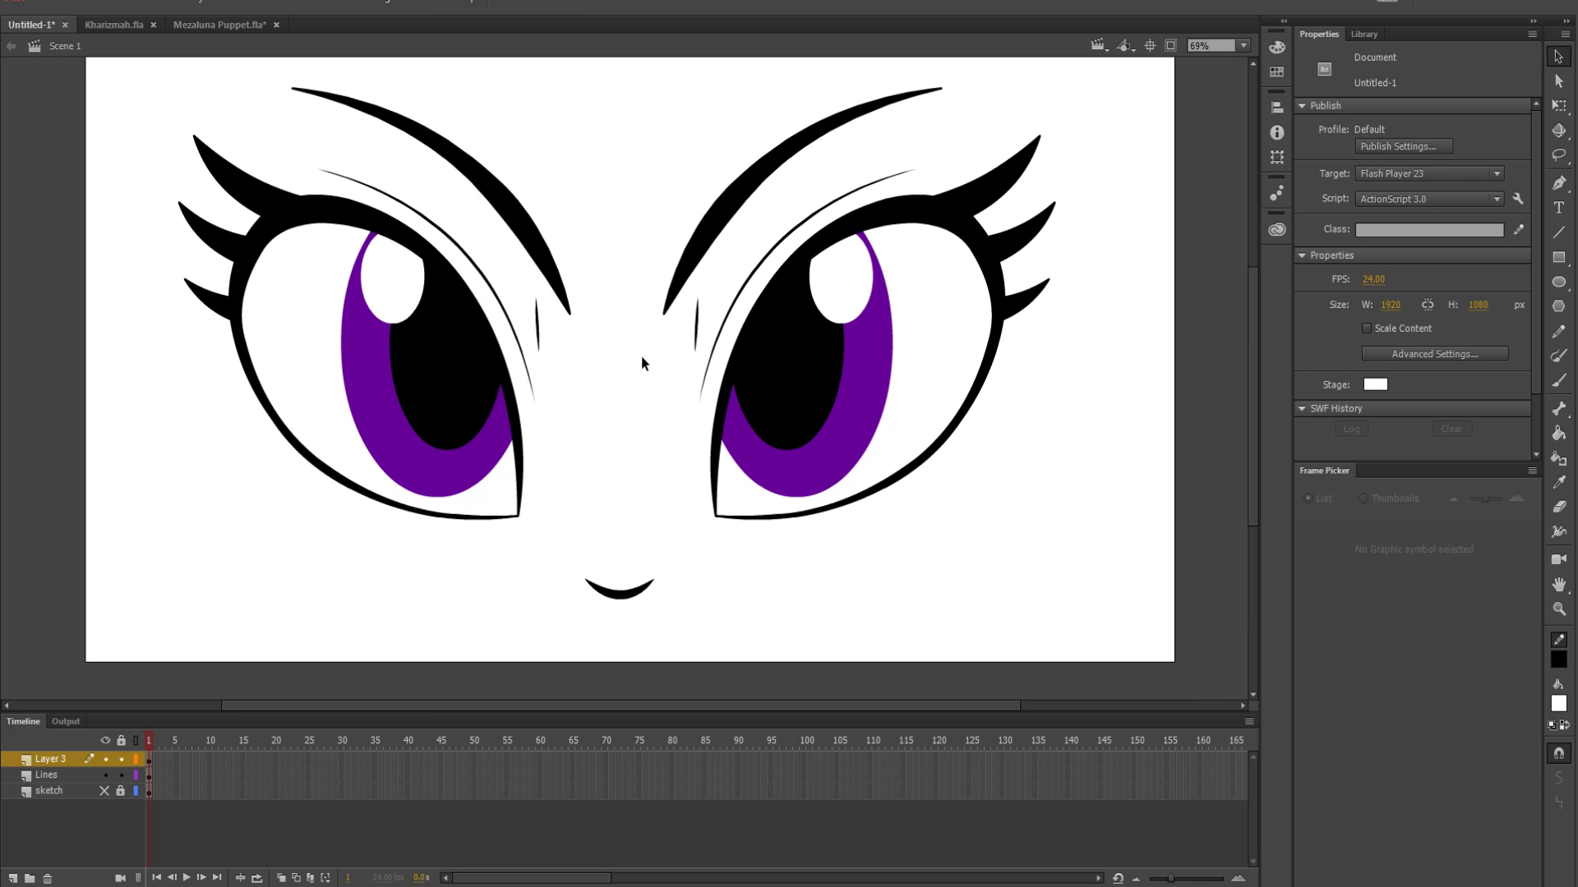
scroll(764, 345, "up", 2)
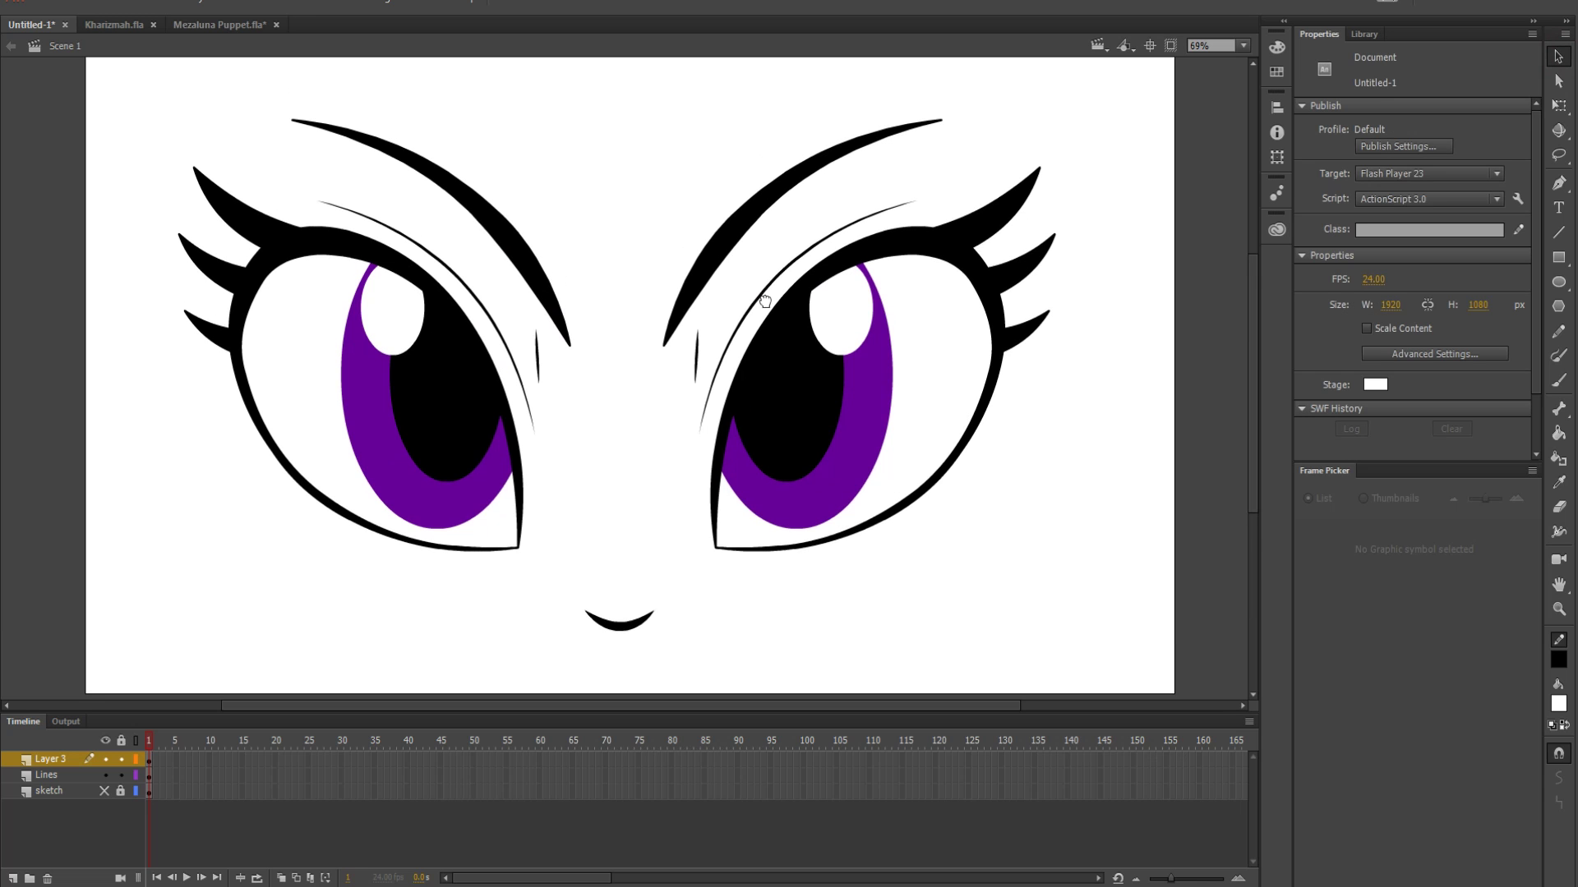
left_click_drag(765, 301, 798, 344)
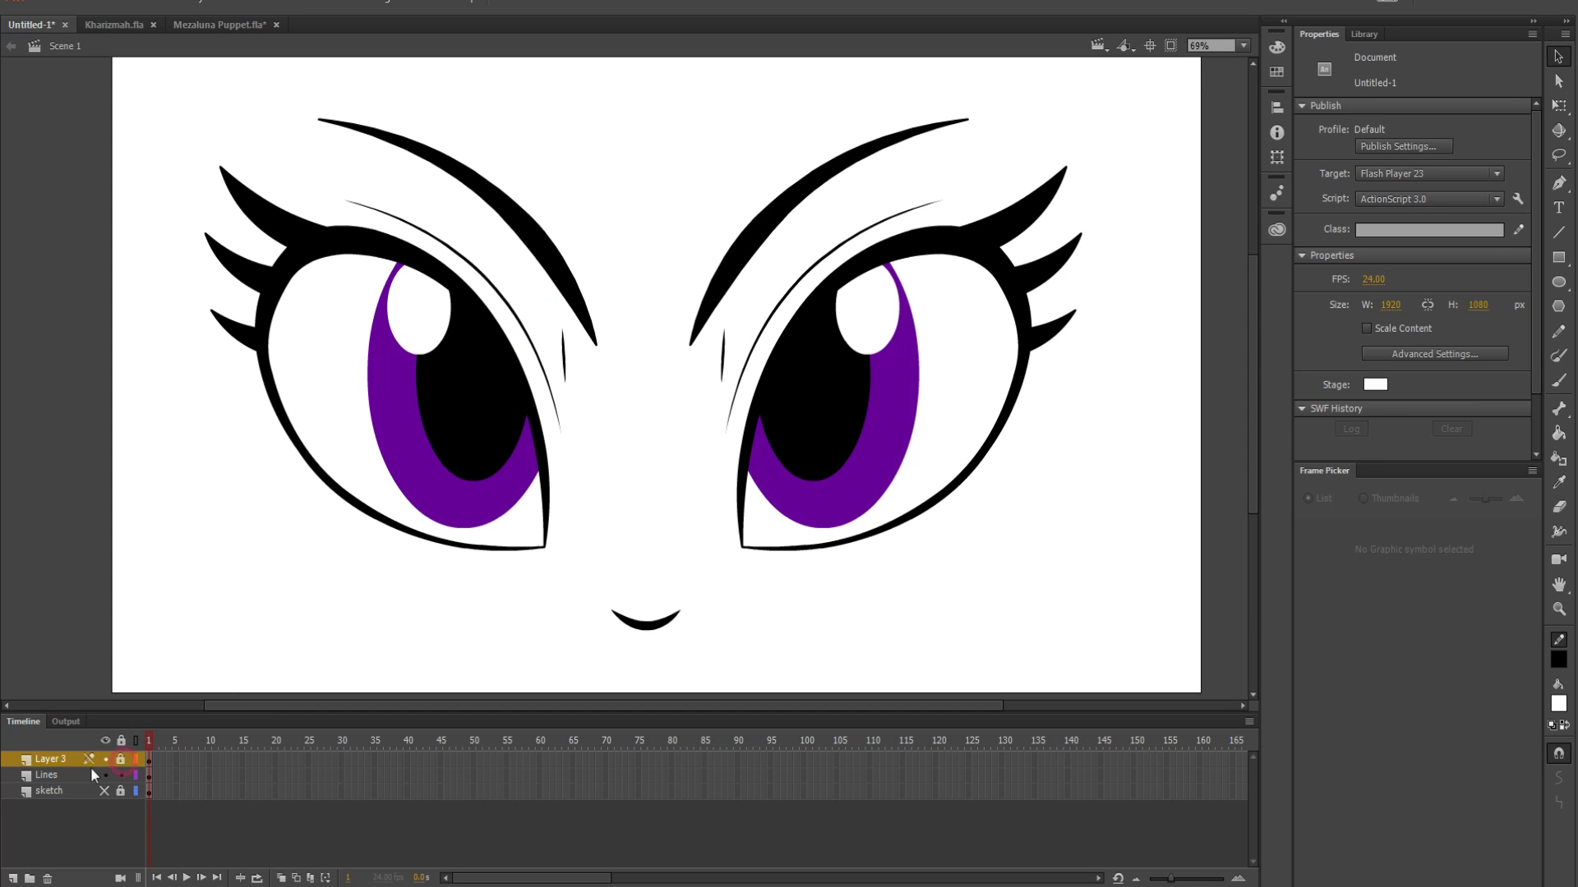
left_click(61, 775)
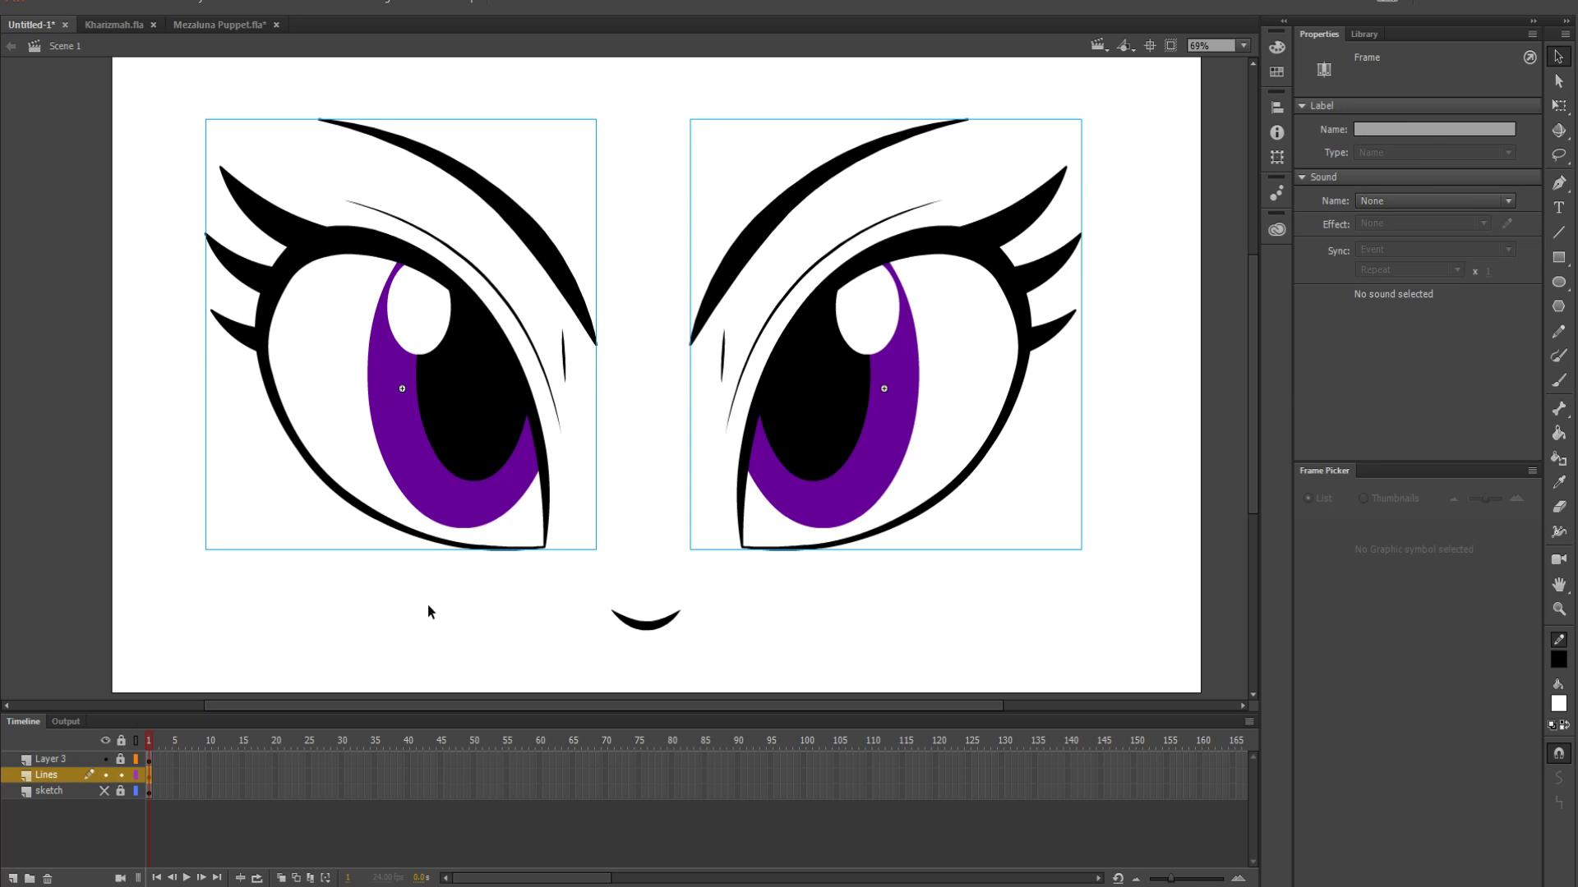
left_click(745, 629)
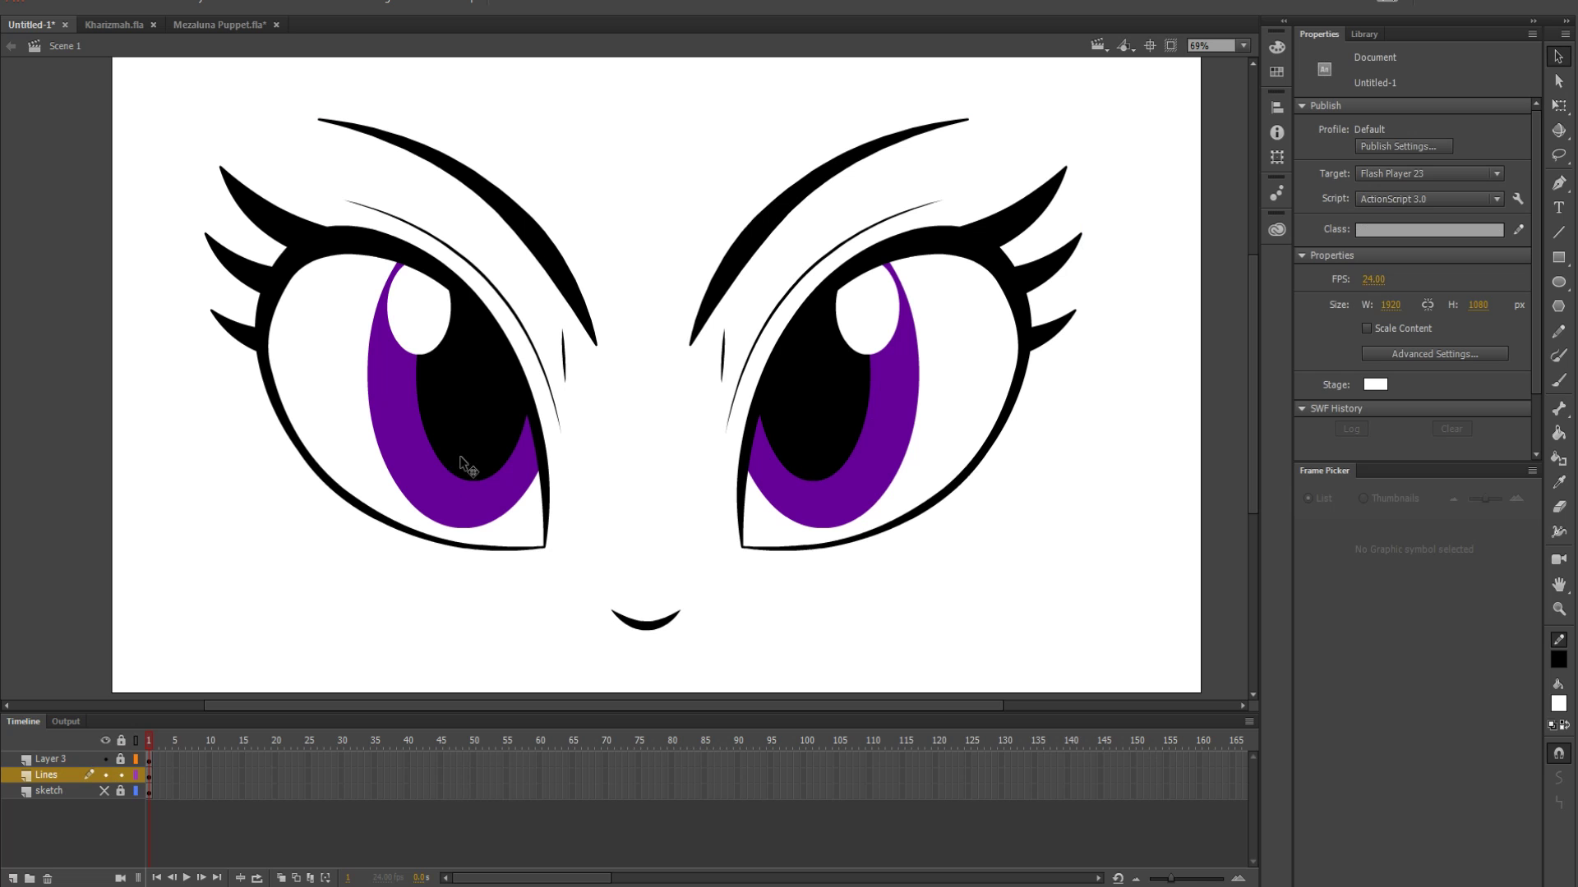